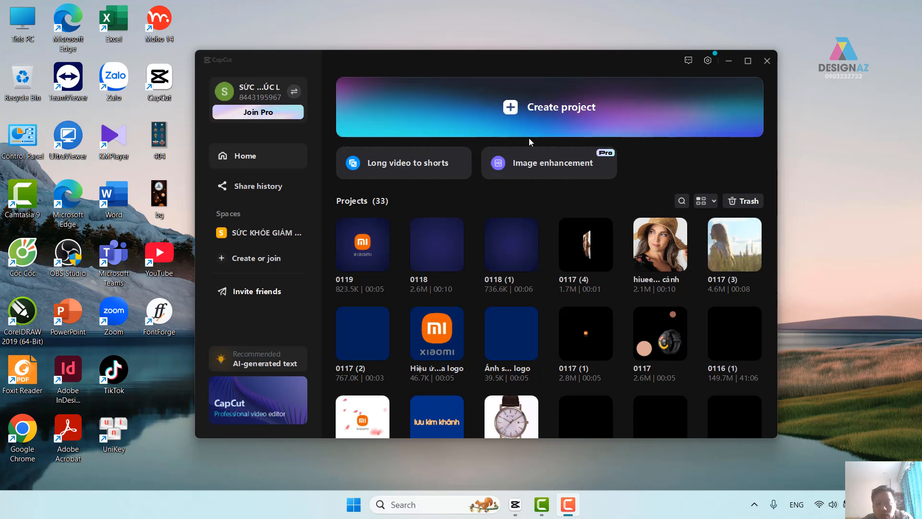
Step: Create a new project, open the media import dialog and search drive D for "logo"
click(554, 110)
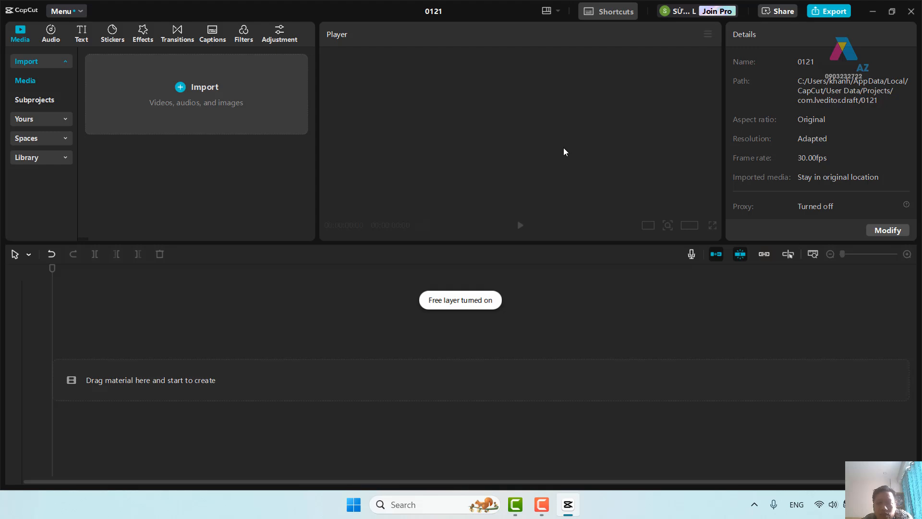
click(244, 101)
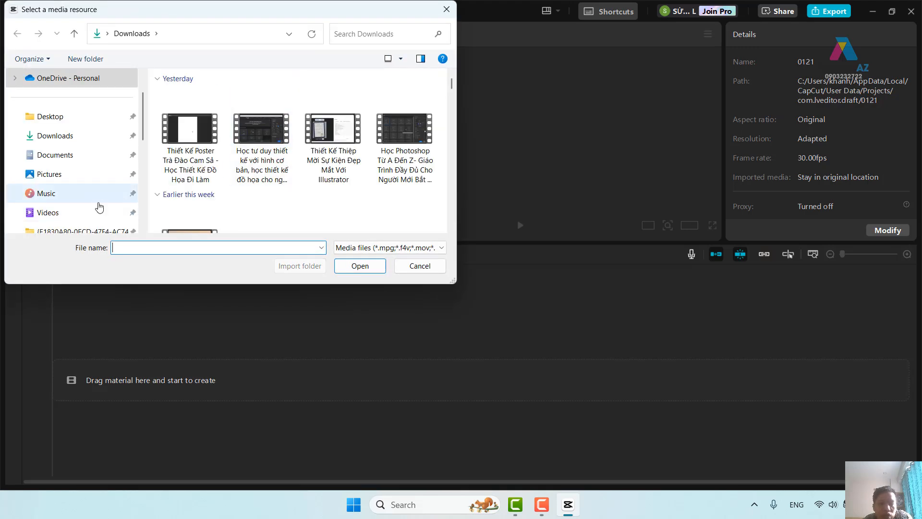
scroll(100, 207, down, 3)
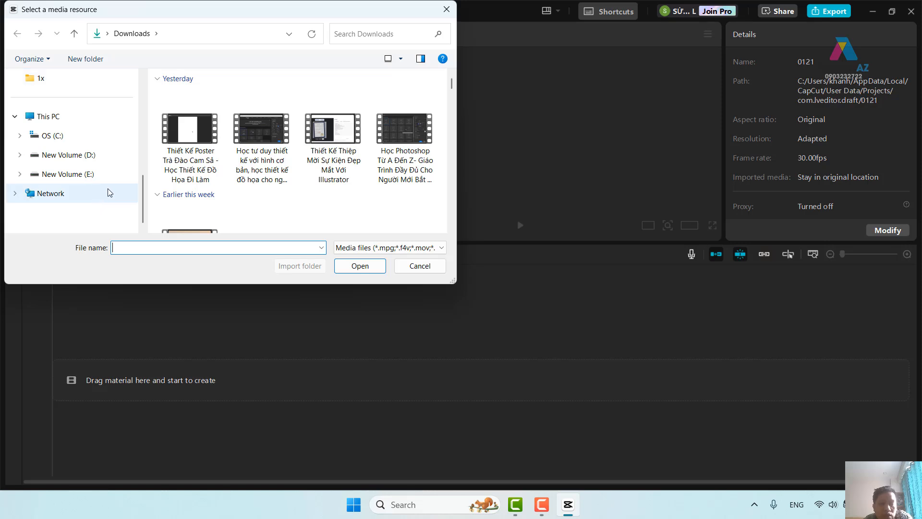
click(72, 154)
click(410, 37)
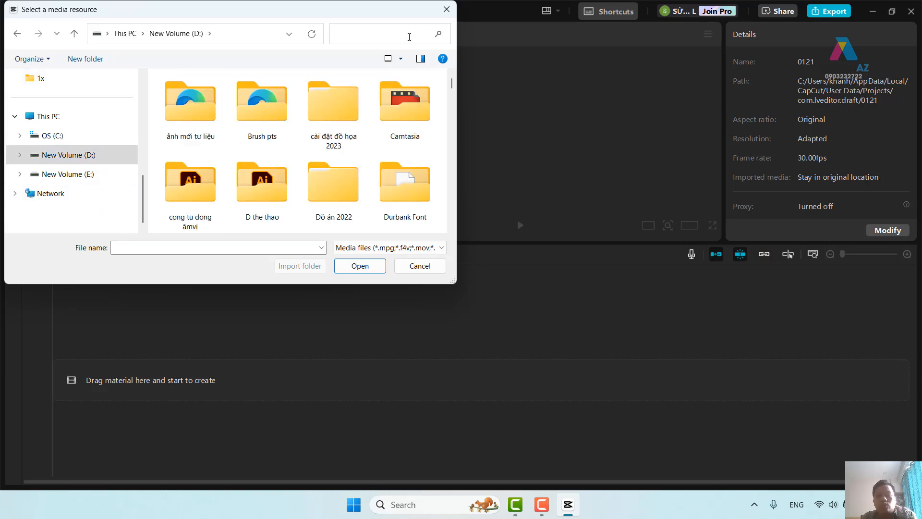
text(logo)
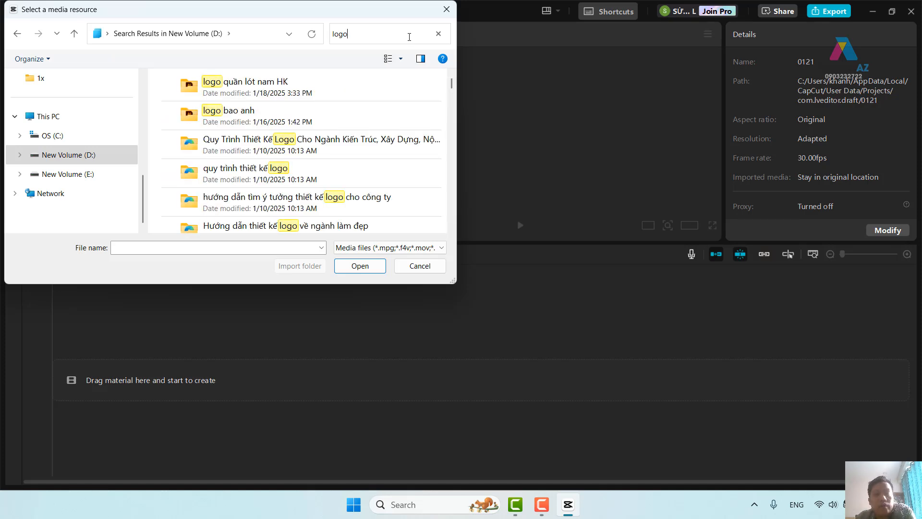
Step: Import the background image Artboard 2@2x-100 from the 2x subfolder of "logo quần lót nam HK" and add it to the timeline
click(262, 87)
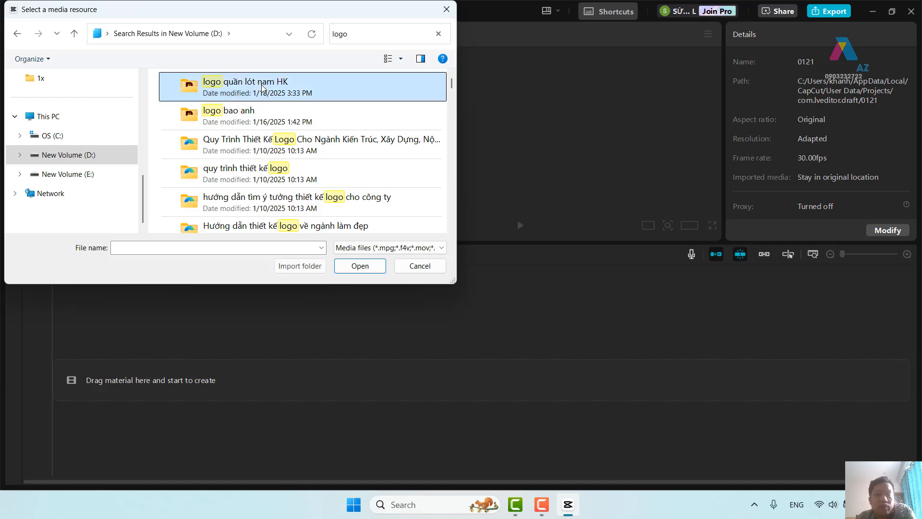
double_click(263, 88)
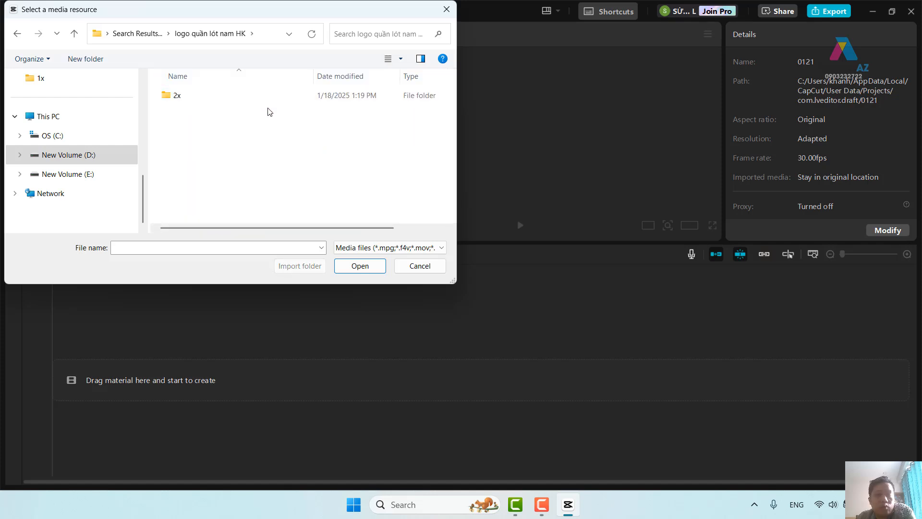
double_click(188, 98)
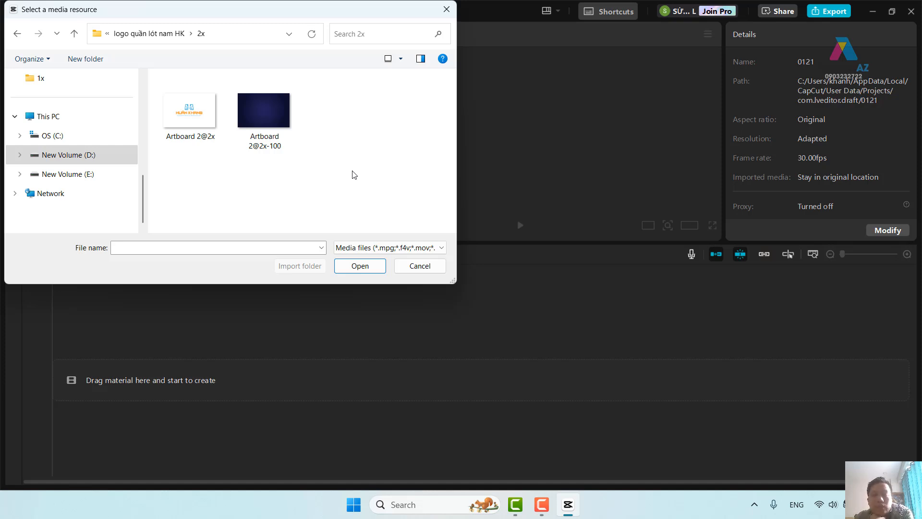
click(277, 125)
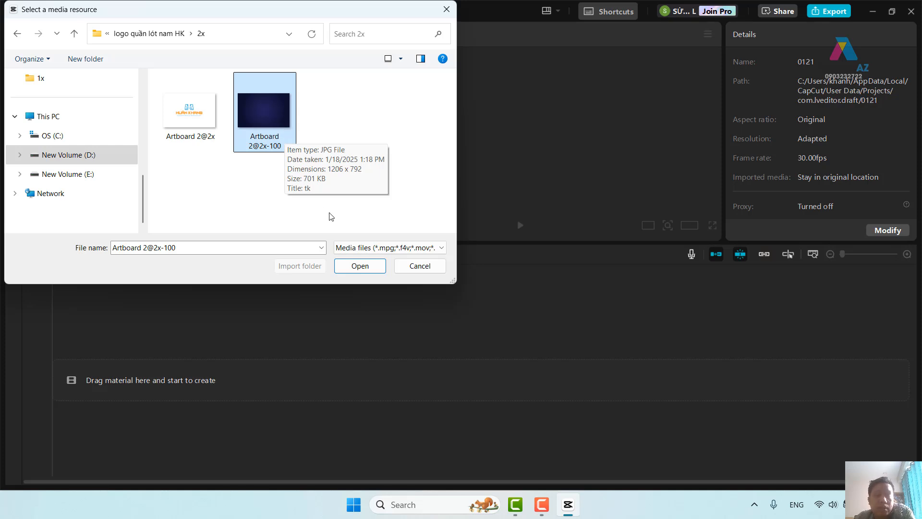
click(375, 271)
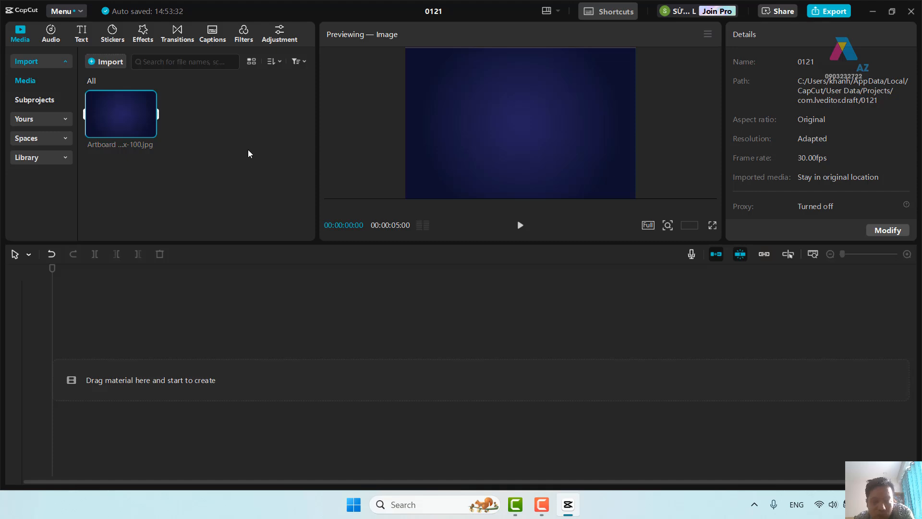
mouse_move(152, 136)
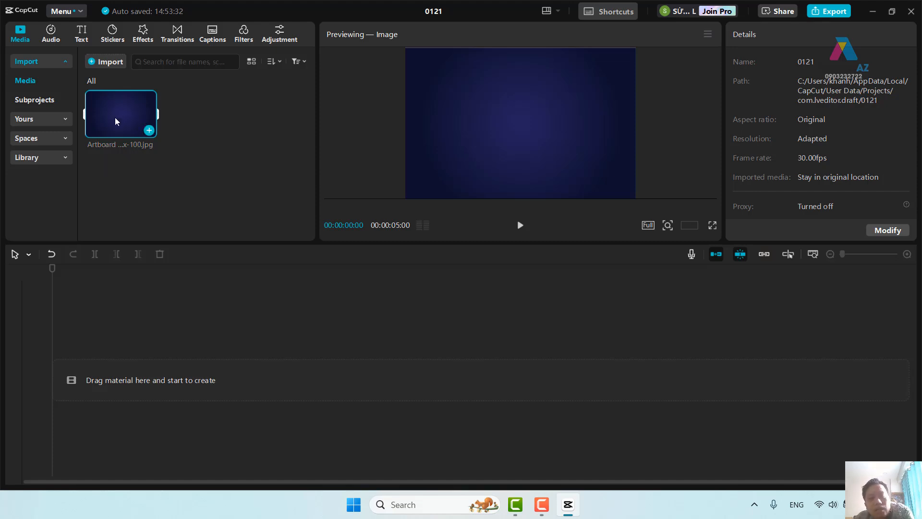
click(150, 130)
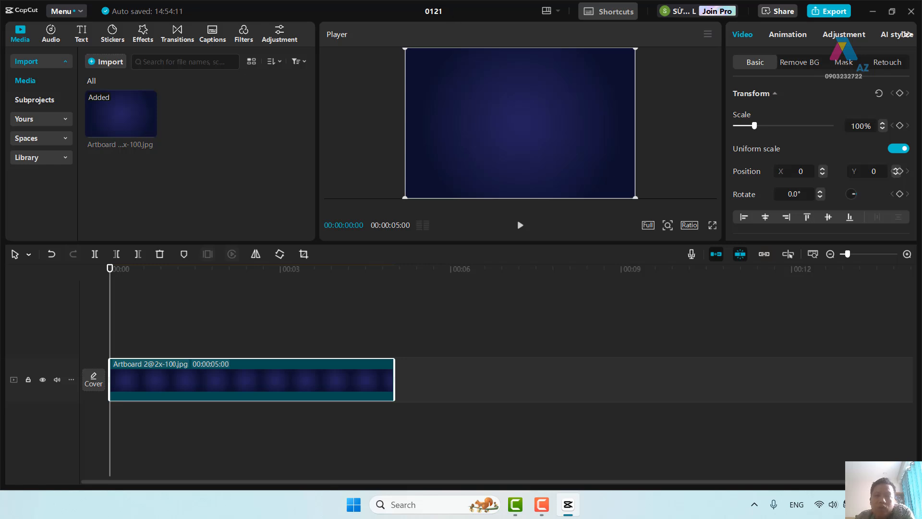
Step: Rename the project as "sản phẩm quảng cáo"
drag(434, 11, 530, 40)
text(sa)
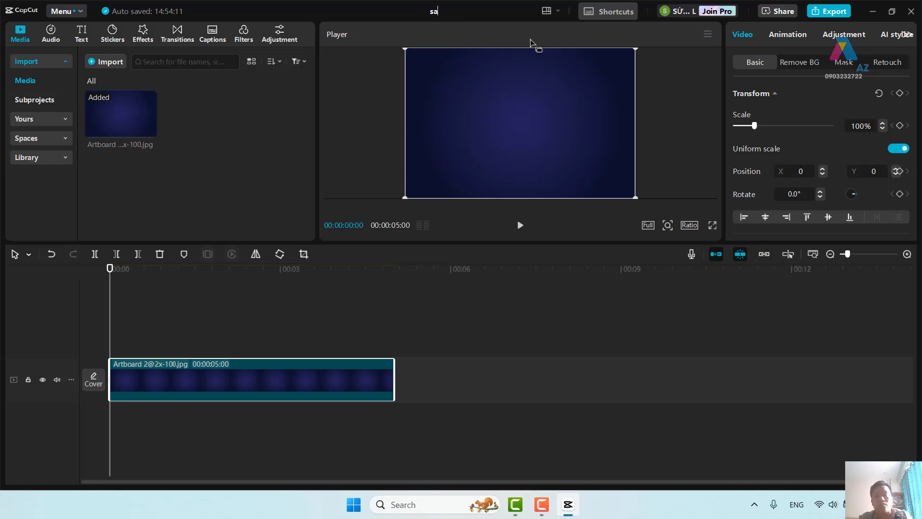
text(n)
text(ản phẩm)
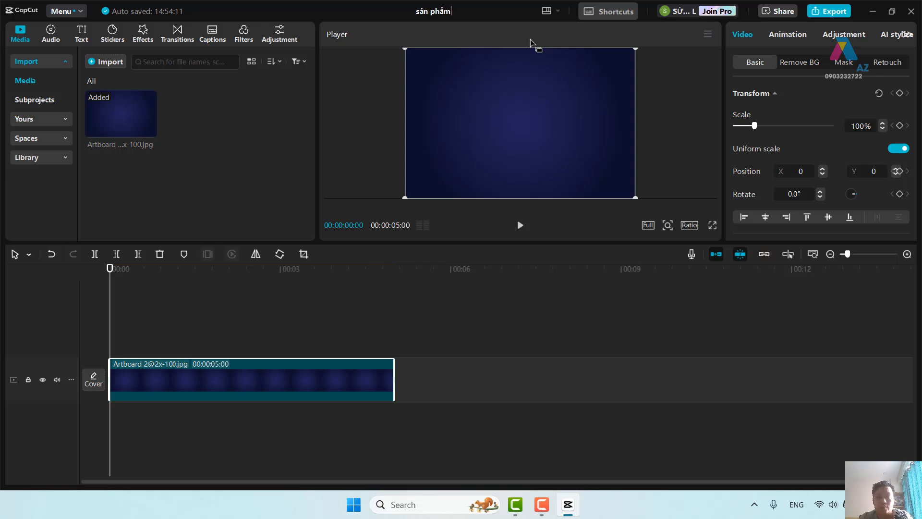
text( quảng cao)
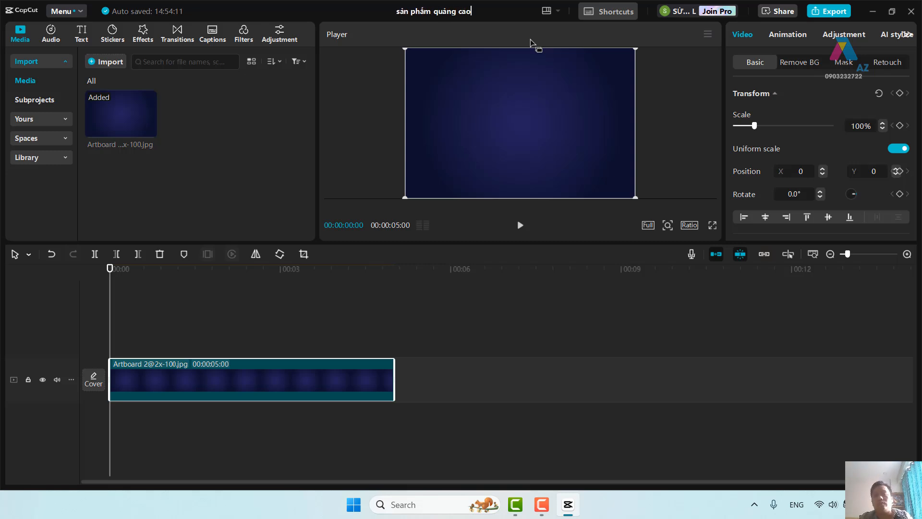
click(686, 127)
click(576, 166)
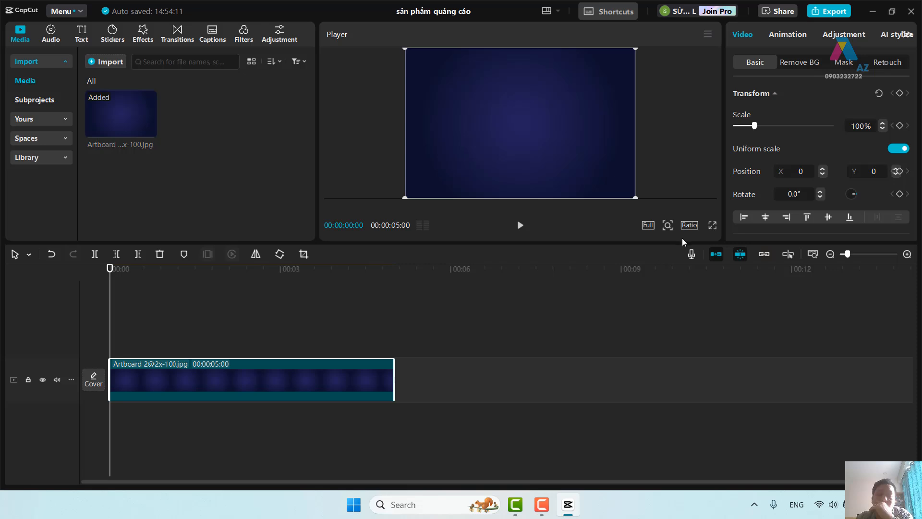
Step: Set the project's aspect ratio to 16:9
click(691, 228)
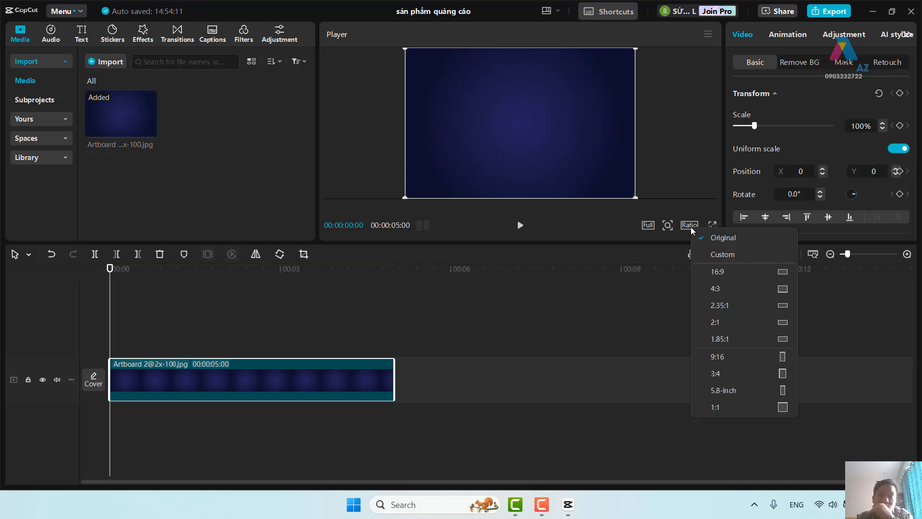
click(733, 273)
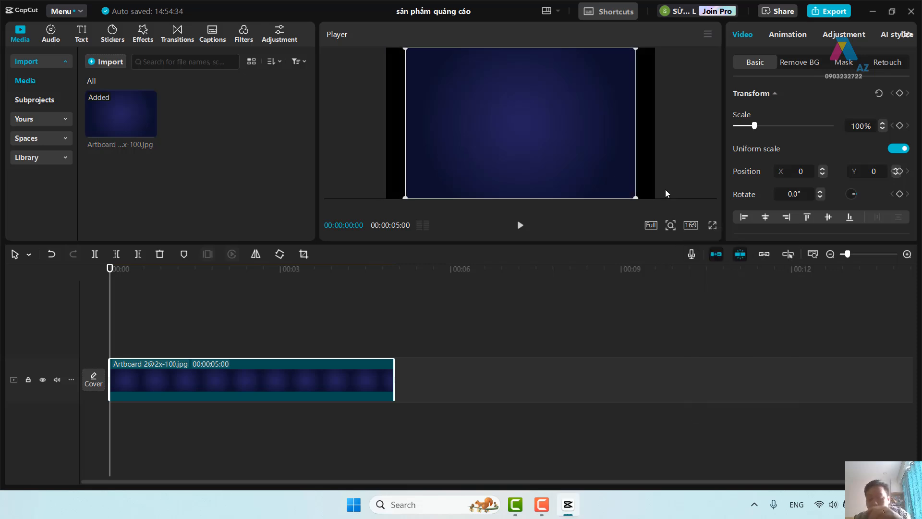
key(ctrl+minus)
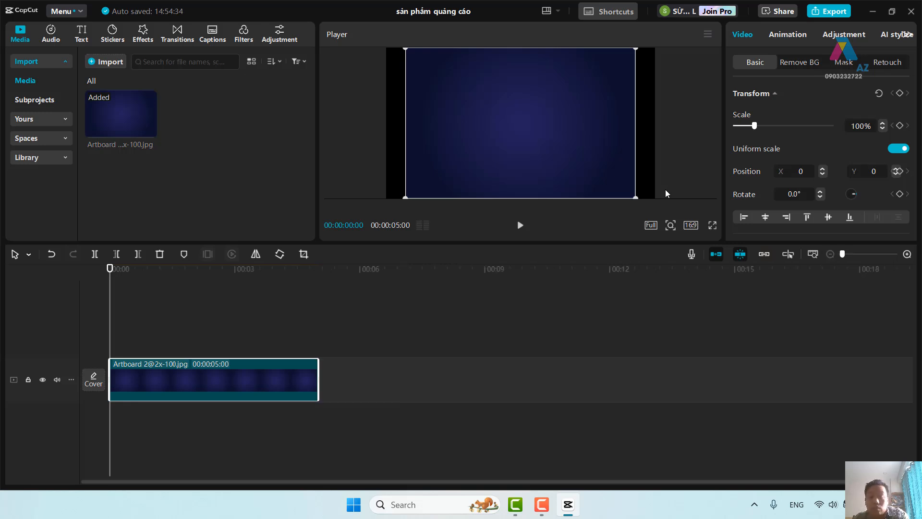
Step: Enlarge the player area and scale the background image to 122% to fill the frame
click(665, 121)
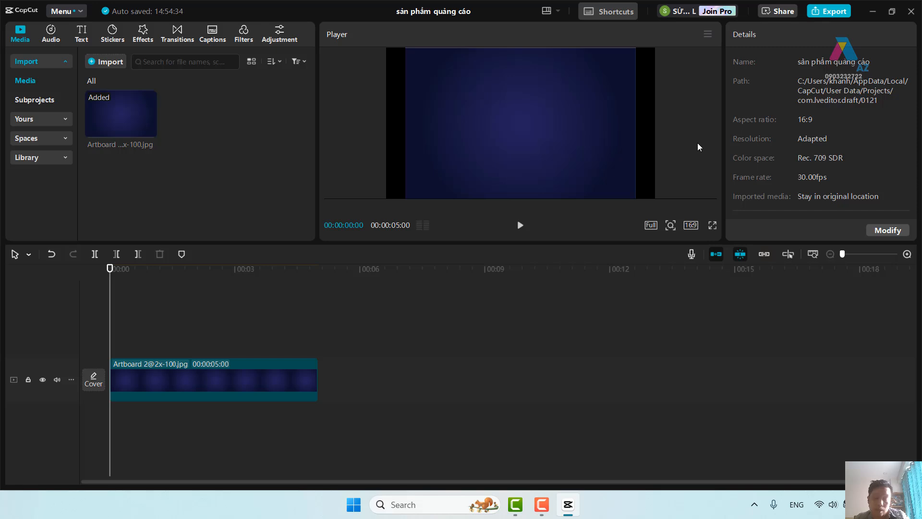
scroll(698, 147, down, 1)
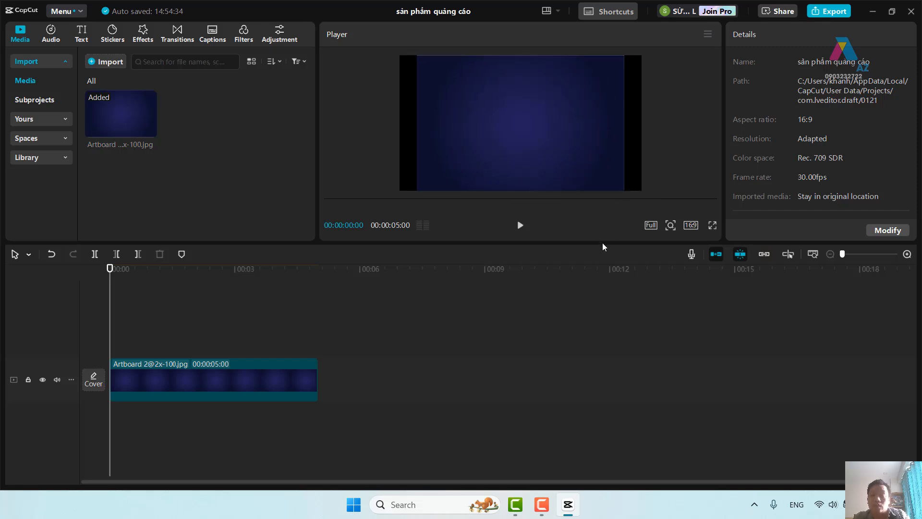
drag(603, 245, 589, 327)
click(562, 222)
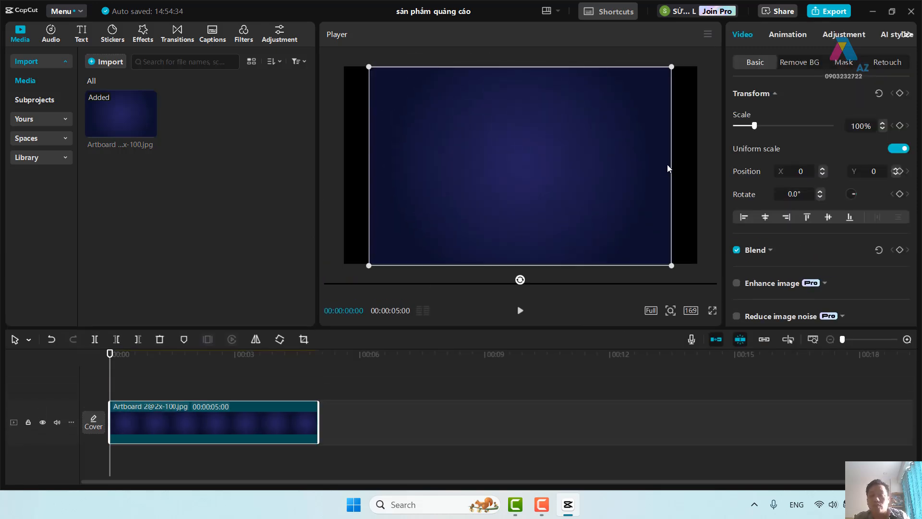
click(761, 126)
drag(761, 126, 759, 126)
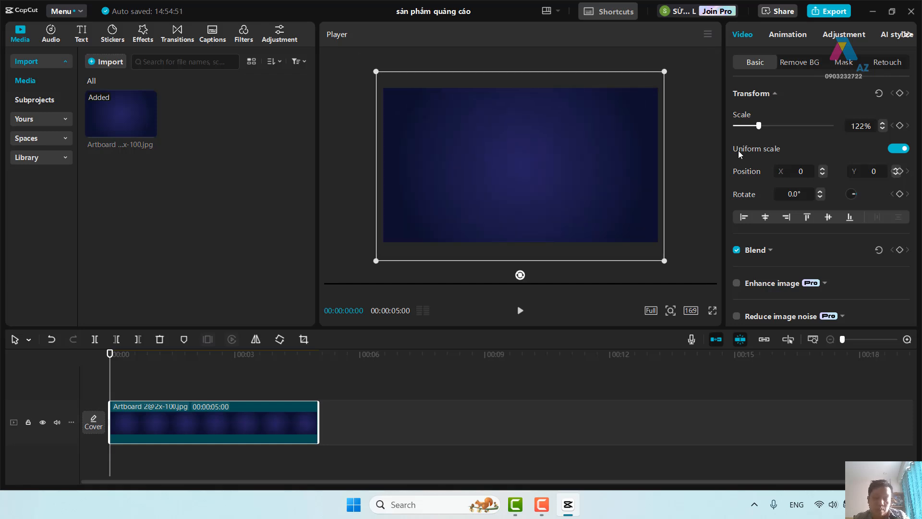
key(super+space)
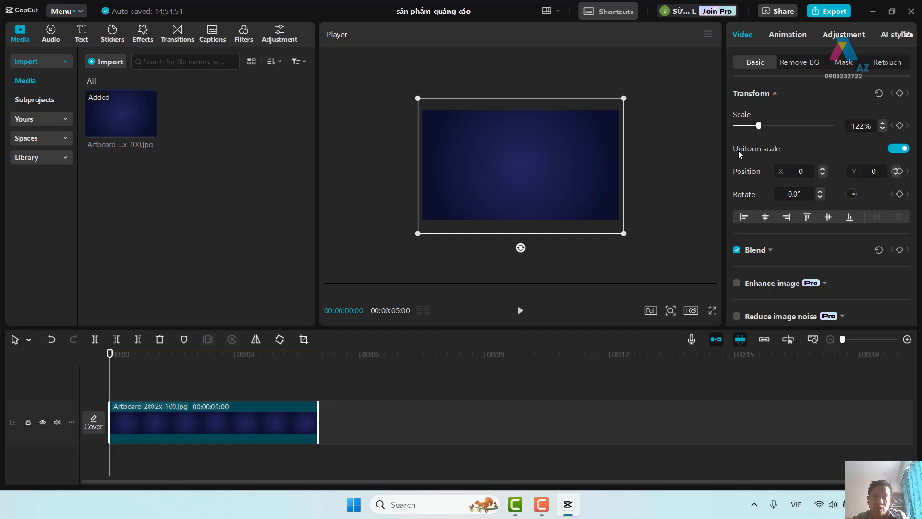
key(super+space)
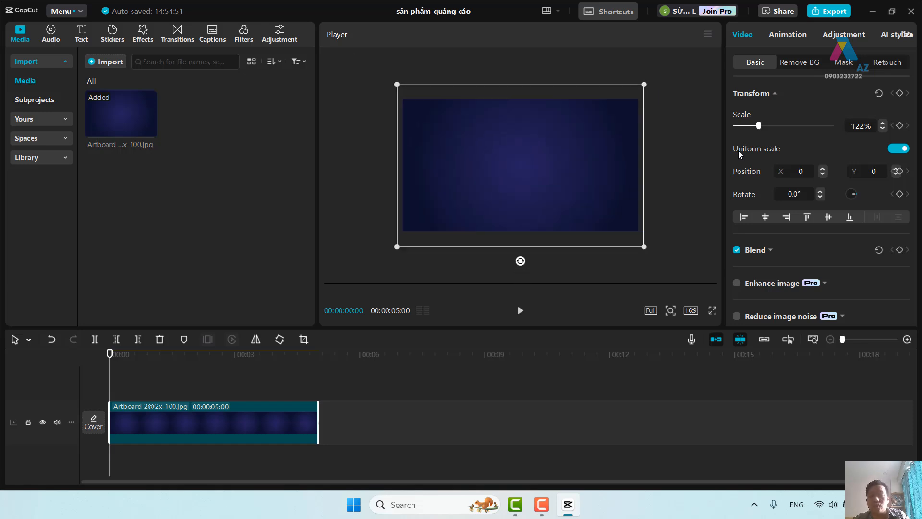
click(690, 149)
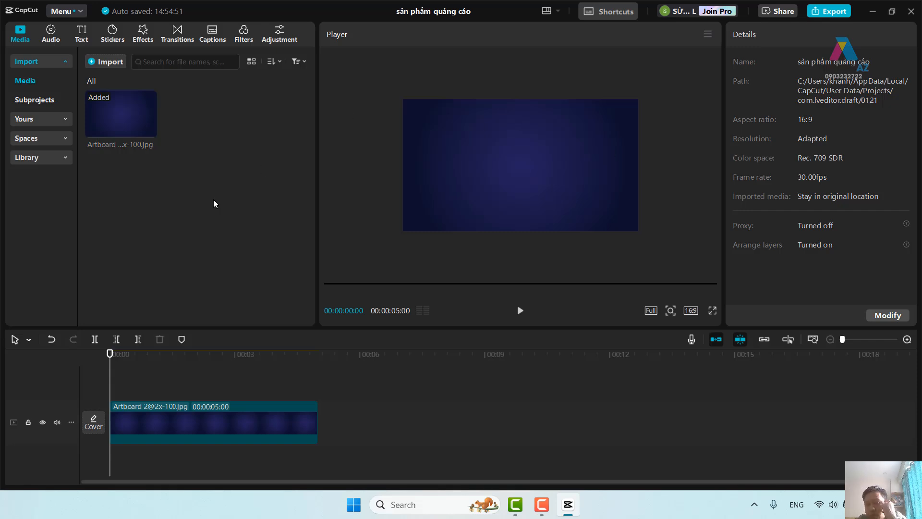
click(111, 62)
click(190, 108)
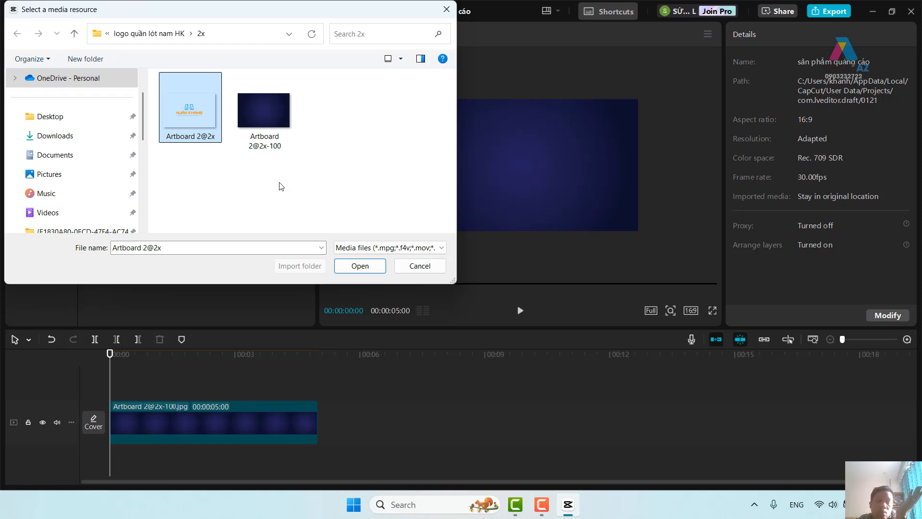
click(374, 267)
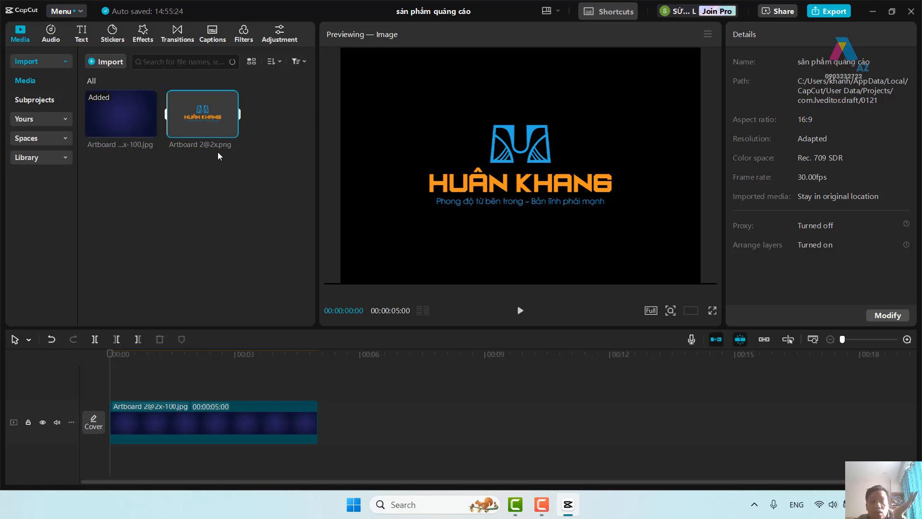
click(114, 383)
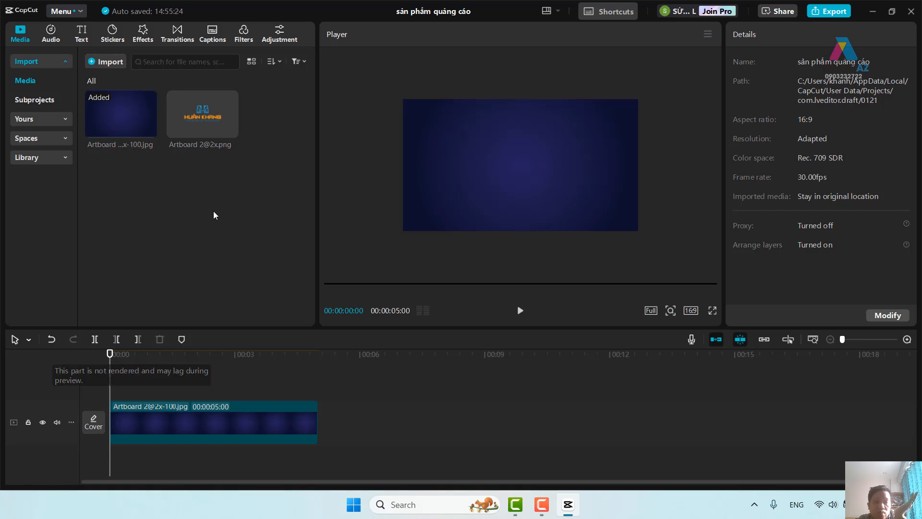
Step: Try placing the logo image on a track above the background clip at the timeline start, and undo the placement
mouse_move(230, 130)
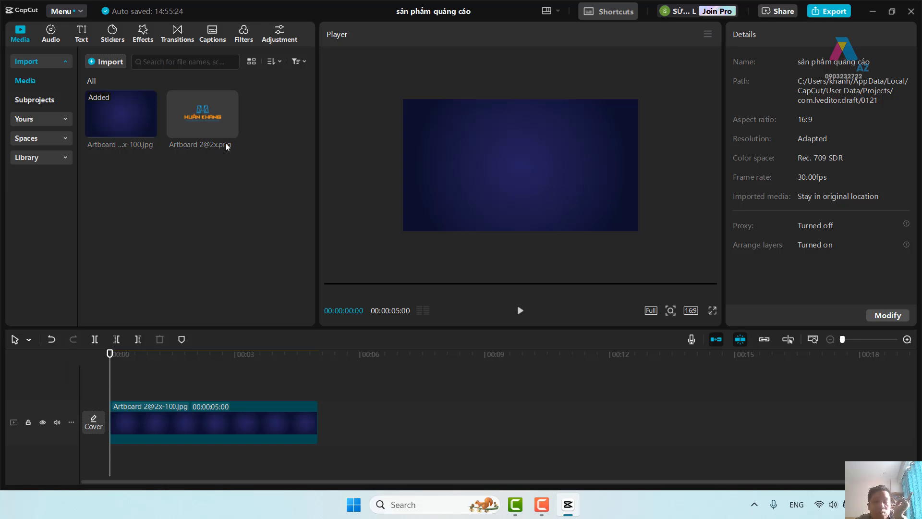
mouse_move(203, 128)
drag(202, 112, 116, 387)
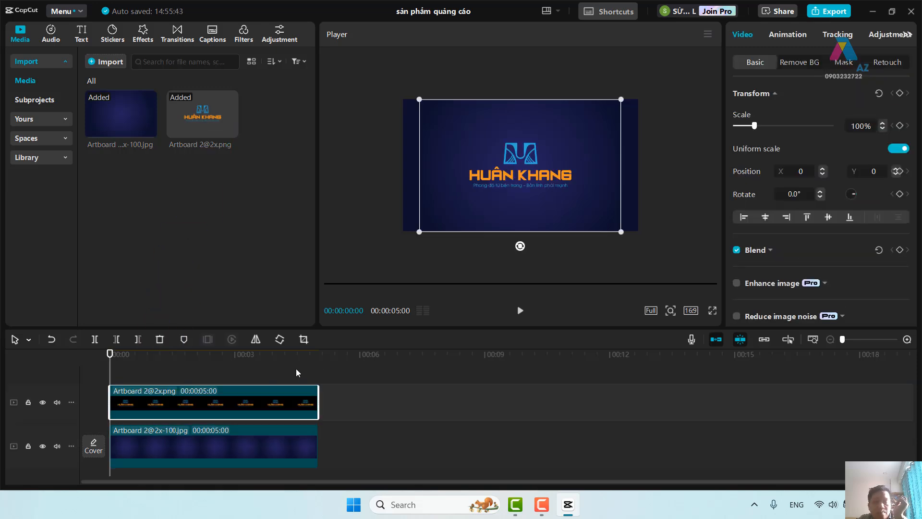
key(ctrl+z)
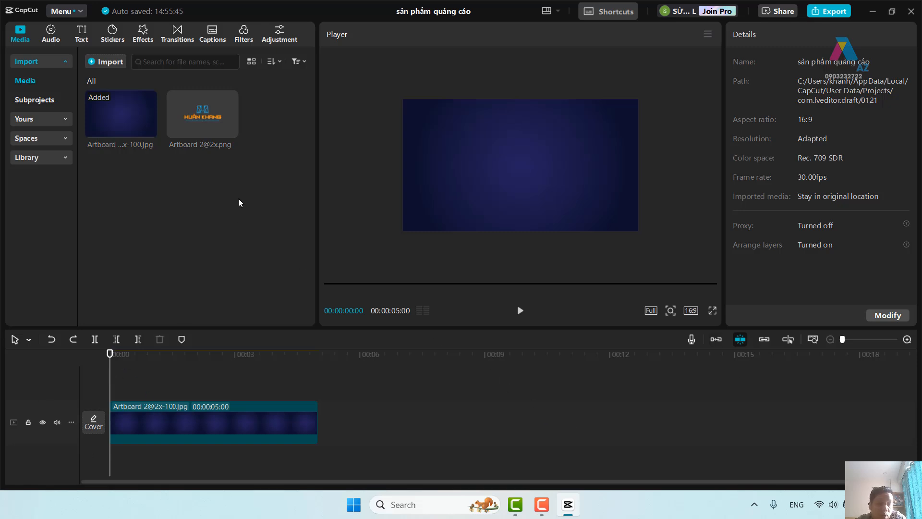
click(211, 111)
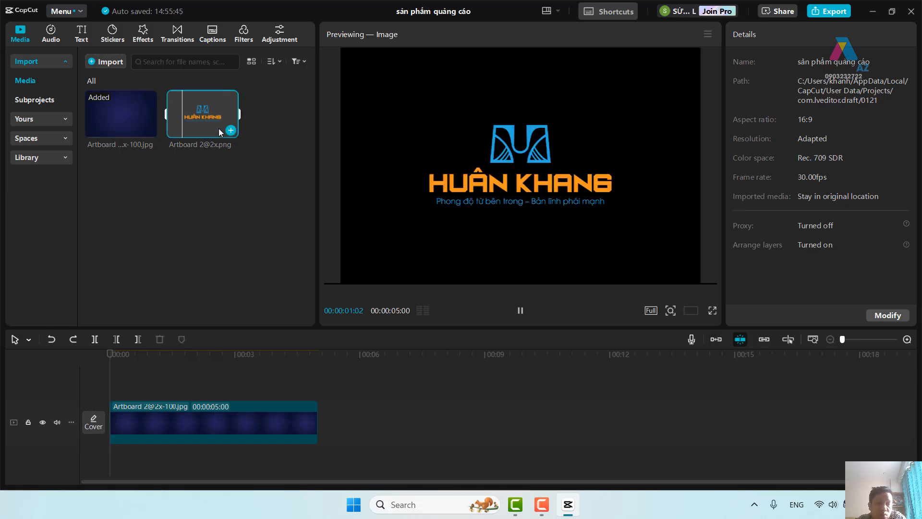
click(230, 131)
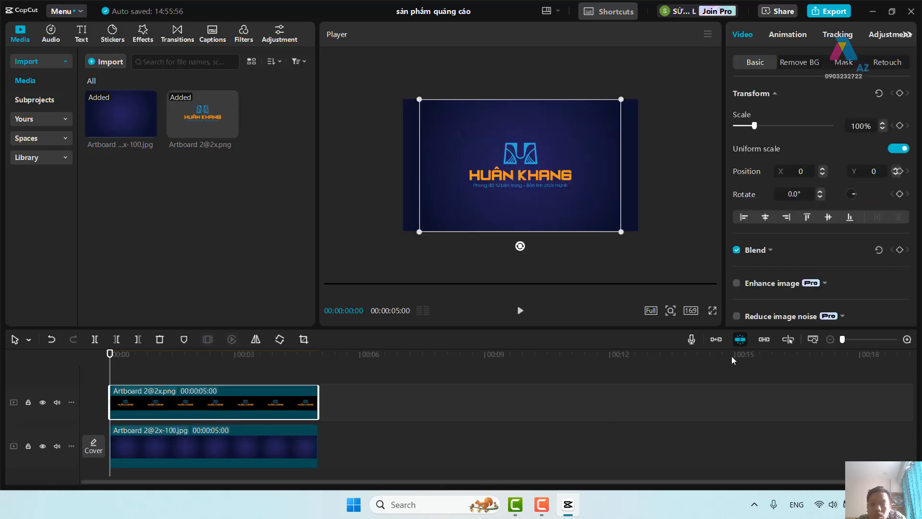
click(716, 339)
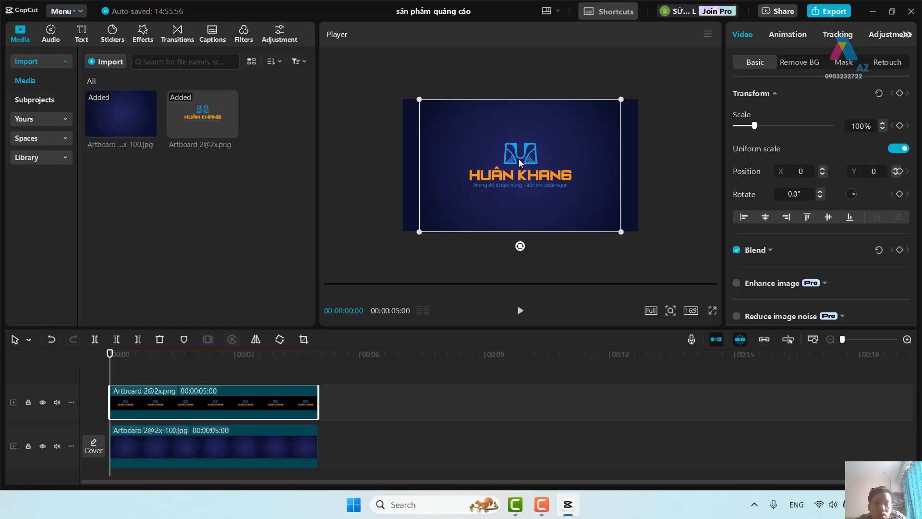
click(681, 180)
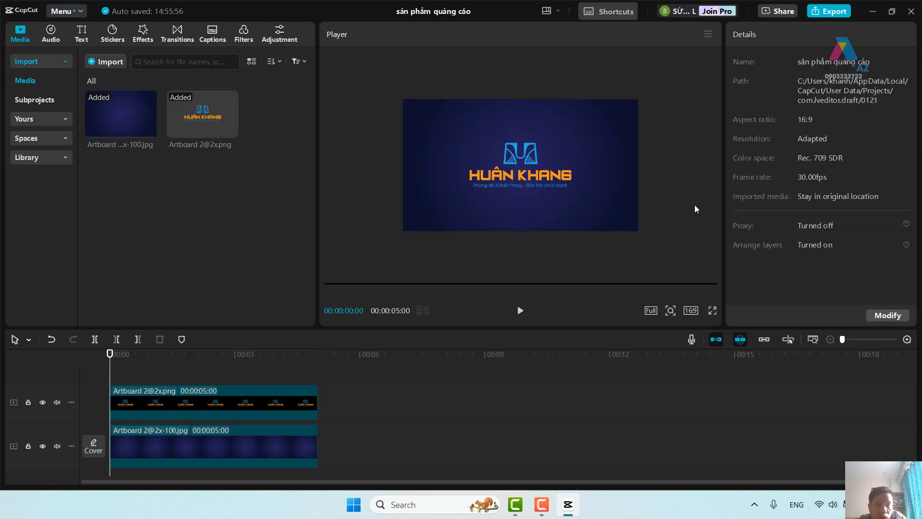
click(530, 167)
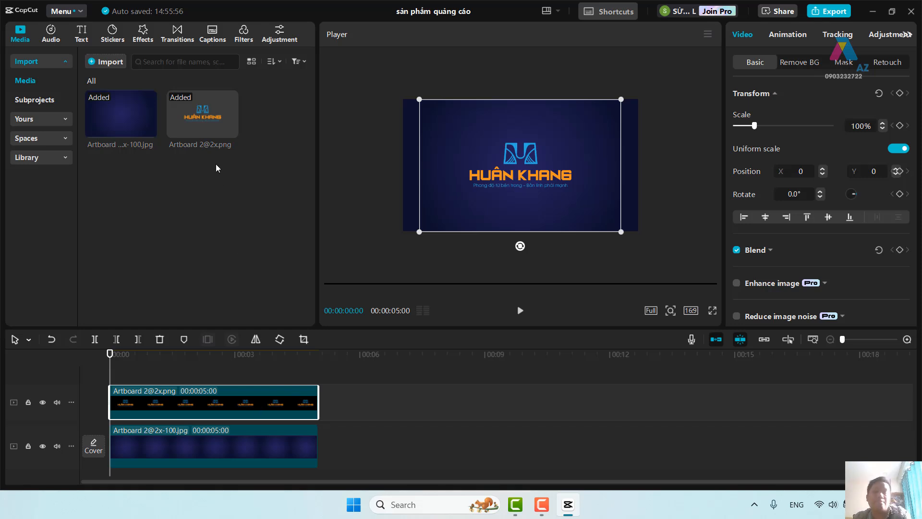
click(226, 128)
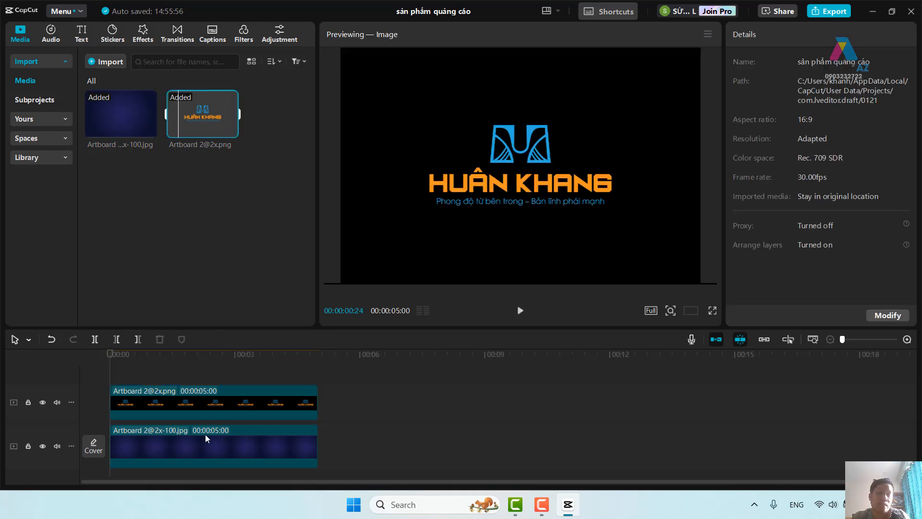
click(215, 414)
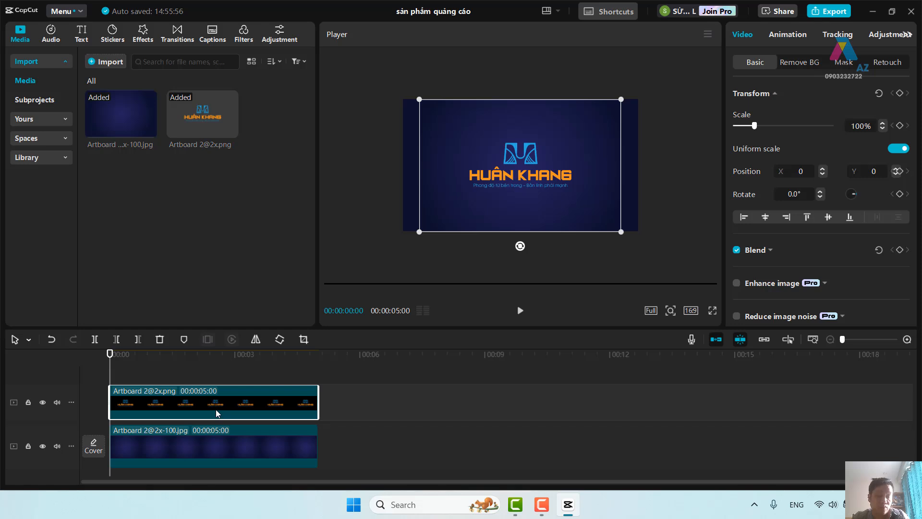
drag(215, 408, 211, 383)
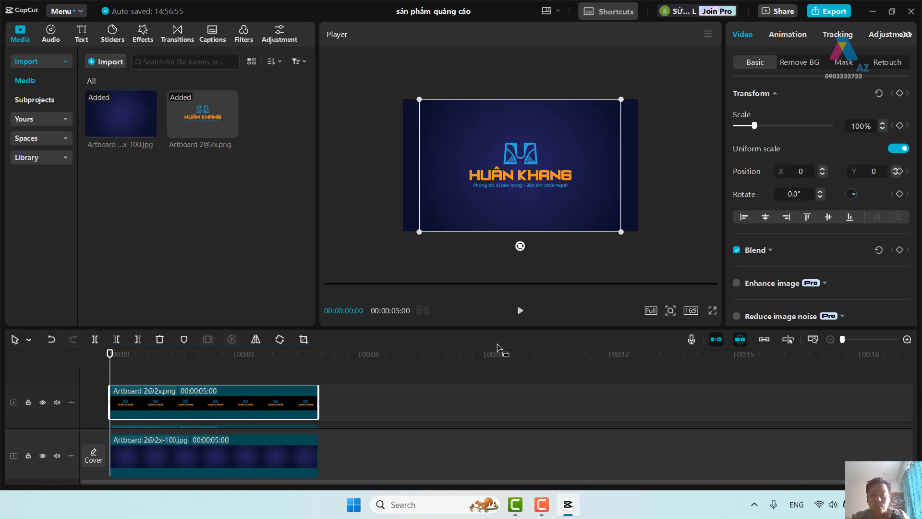
drag(506, 322, 523, 241)
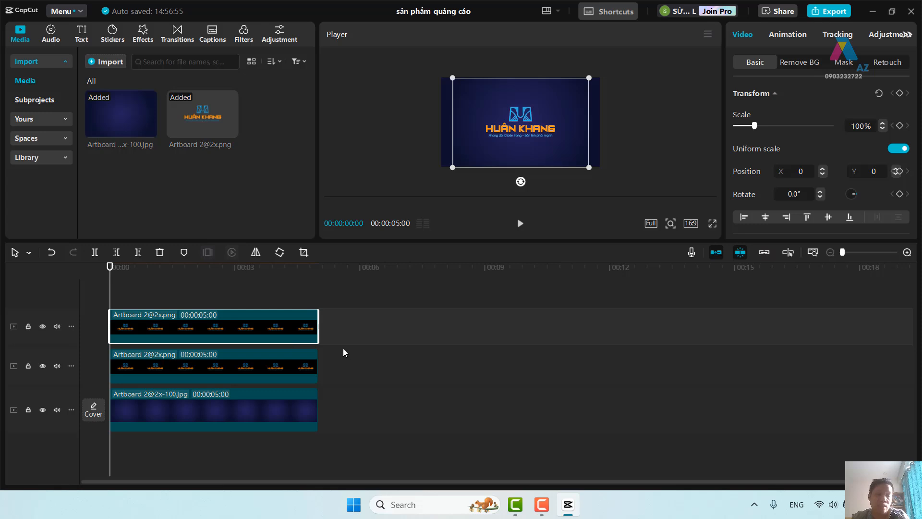
drag(258, 333, 271, 294)
key(super+space)
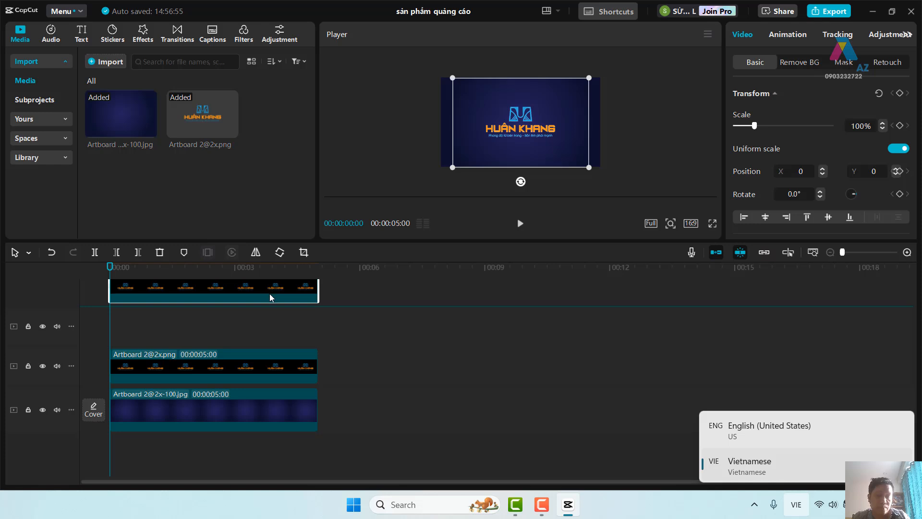
click(355, 348)
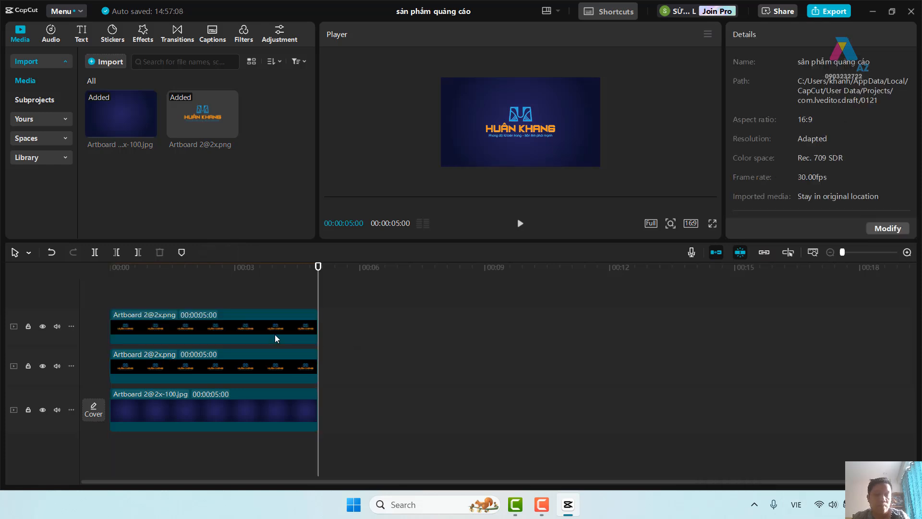
drag(248, 331, 250, 294)
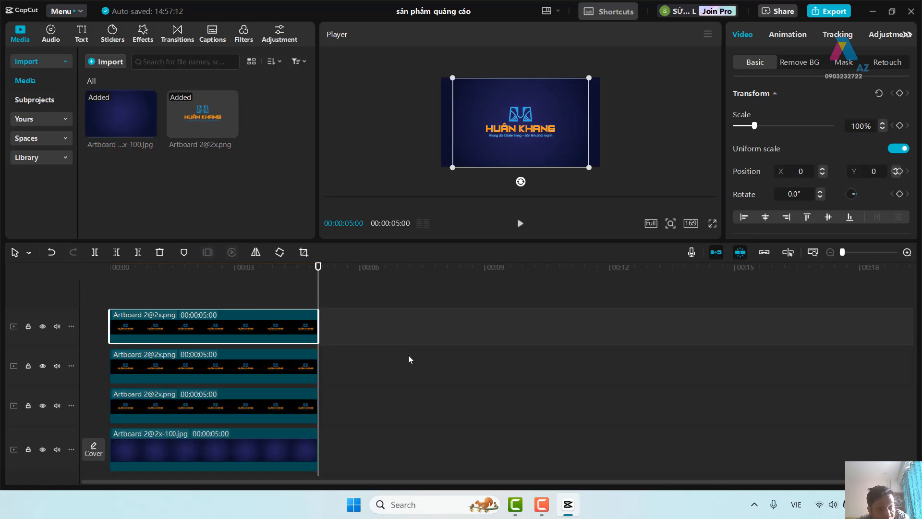
Step: Select the top logo copy and enlarge the player area, keeping the upper logo tracks visible in the timeline
click(652, 133)
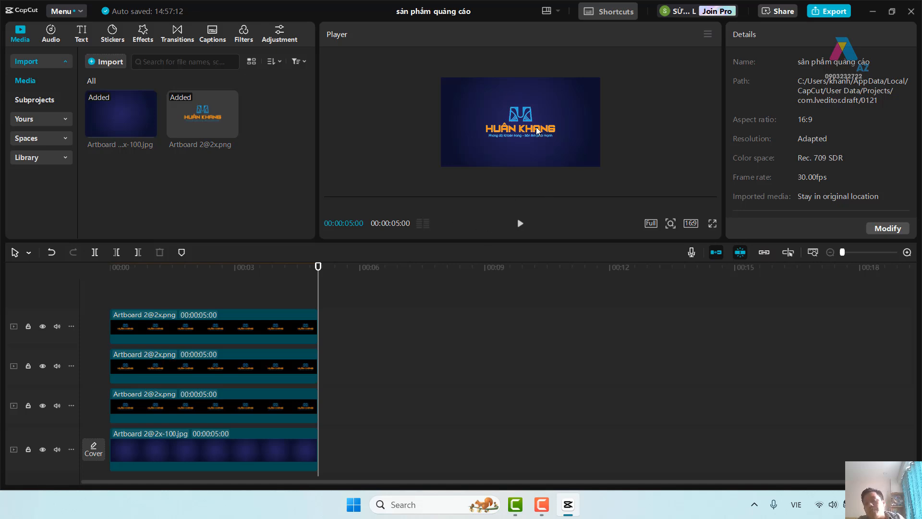
click(525, 120)
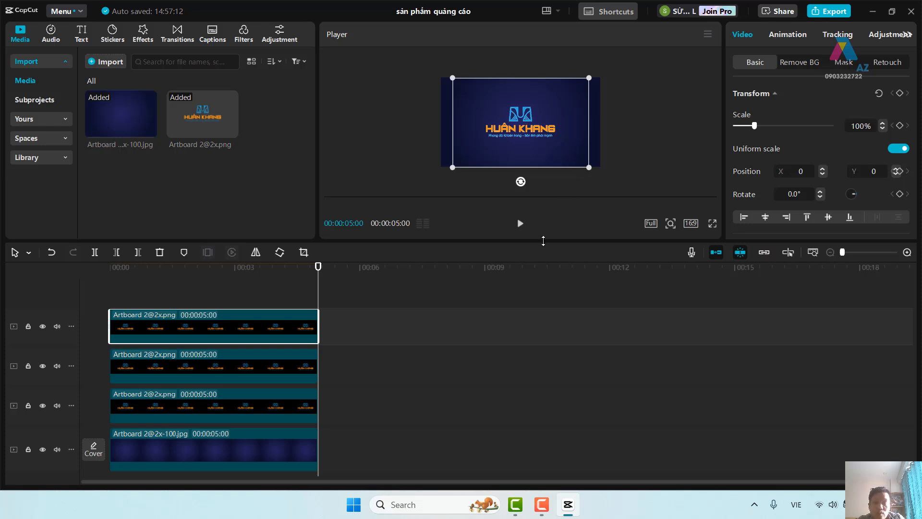
drag(547, 242, 524, 346)
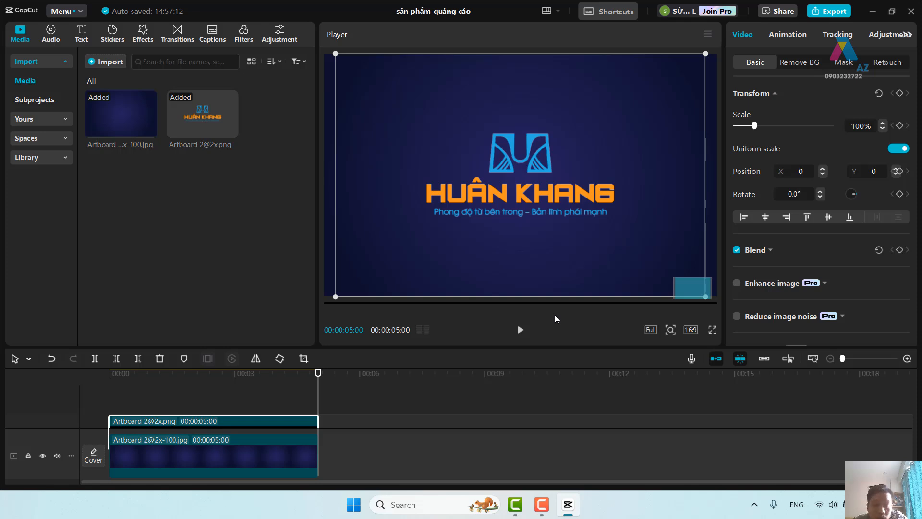
drag(586, 347, 599, 287)
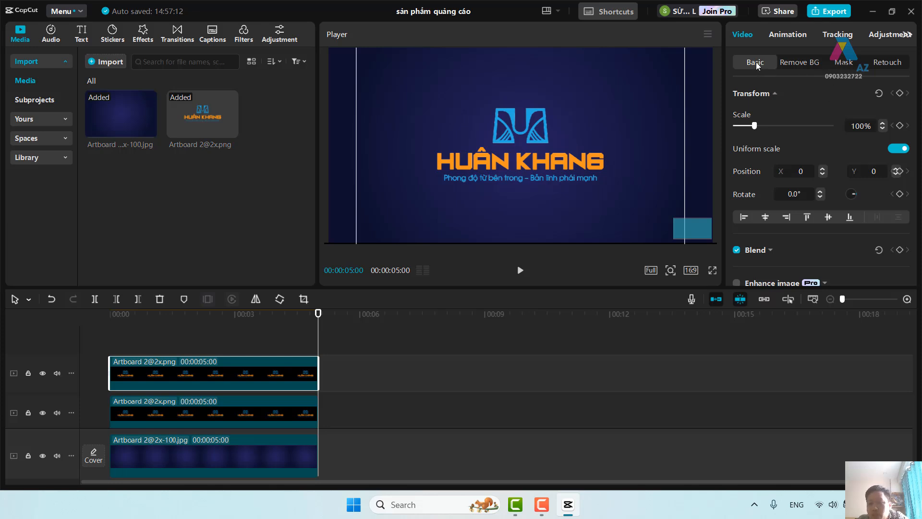
Step: Add a Rectangle mask to the top logo copy, fit it tightly around the blue icon, and lock its track
click(846, 66)
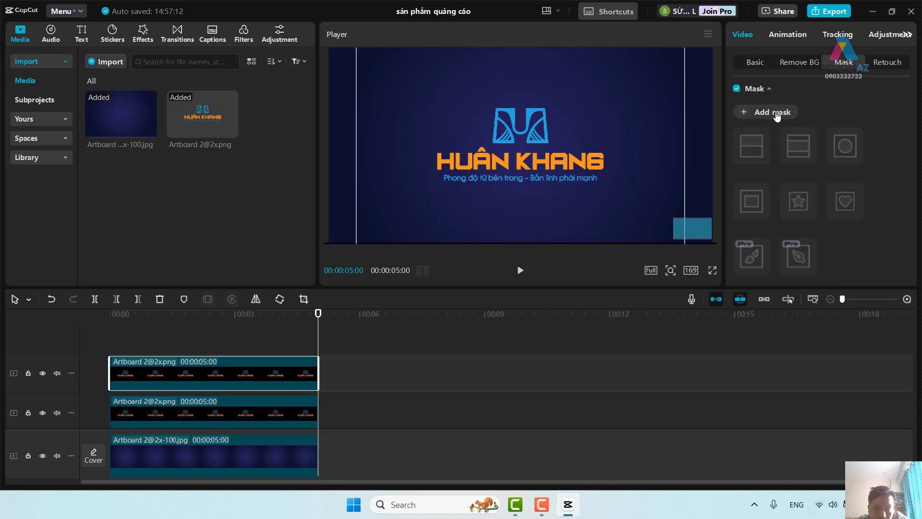
click(780, 114)
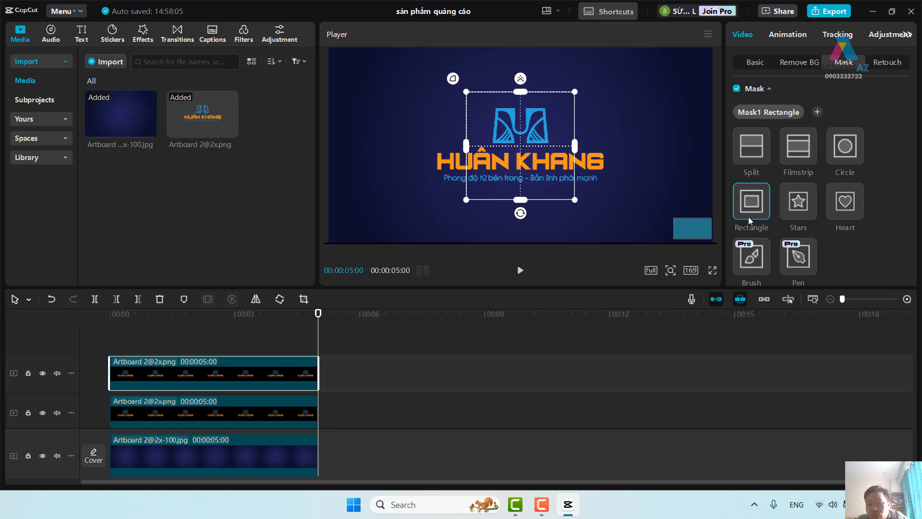
drag(527, 205, 527, 182)
mouse_move(527, 146)
mouse_down()
mouse_move(530, 123)
mouse_move(520, 152)
mouse_move(520, 145)
mouse_up()
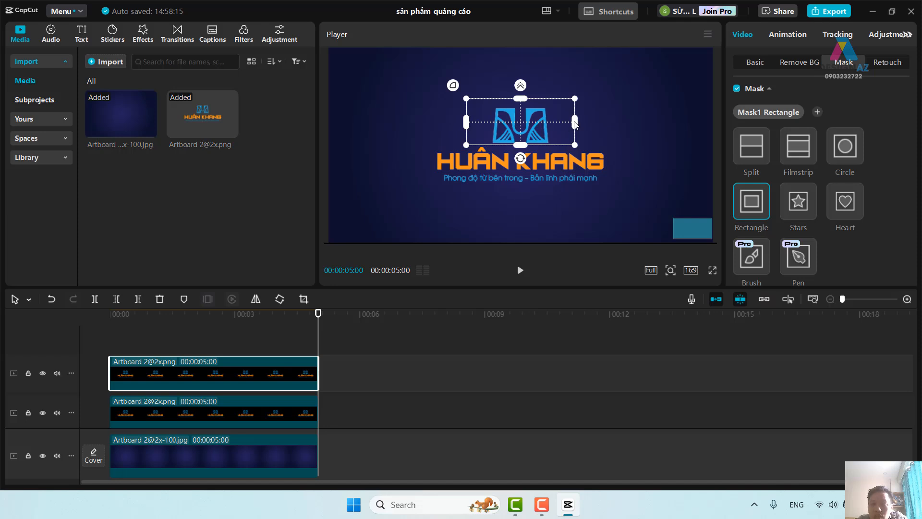
drag(575, 124, 523, 127)
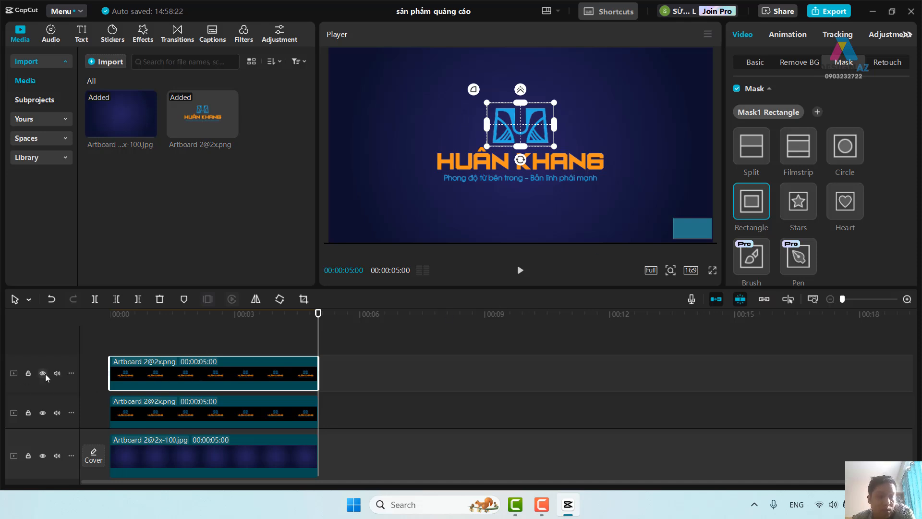
click(28, 374)
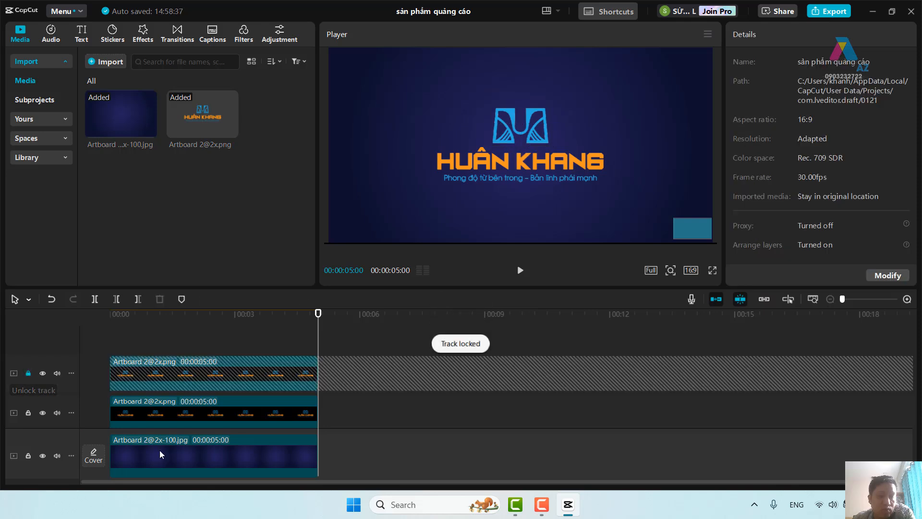
Step: Add a Rectangle mask to the middle logo copy, fit it around the HUÂN KHANG lettering, and lock its track
click(248, 416)
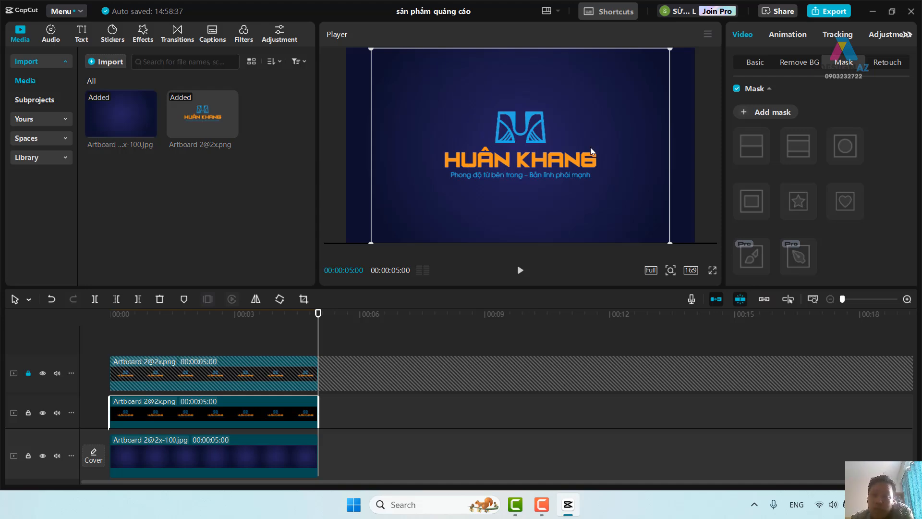
click(780, 114)
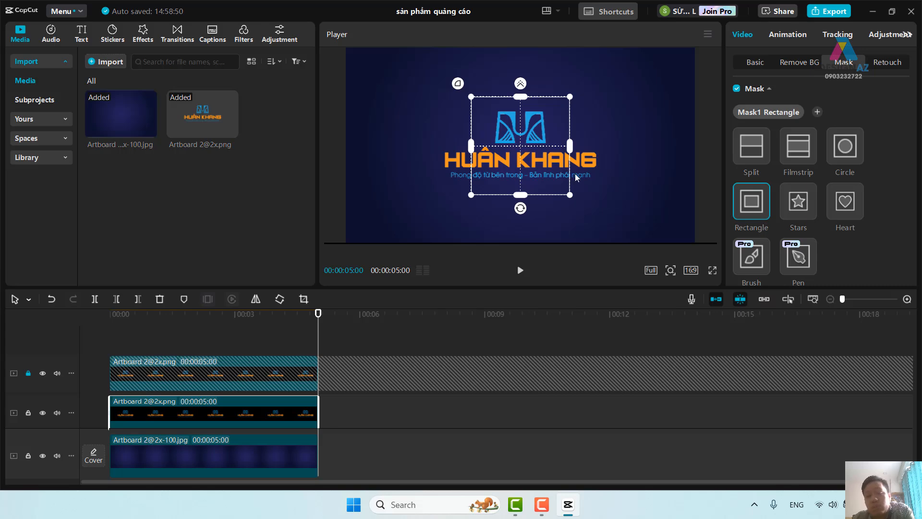
drag(525, 99, 604, 159)
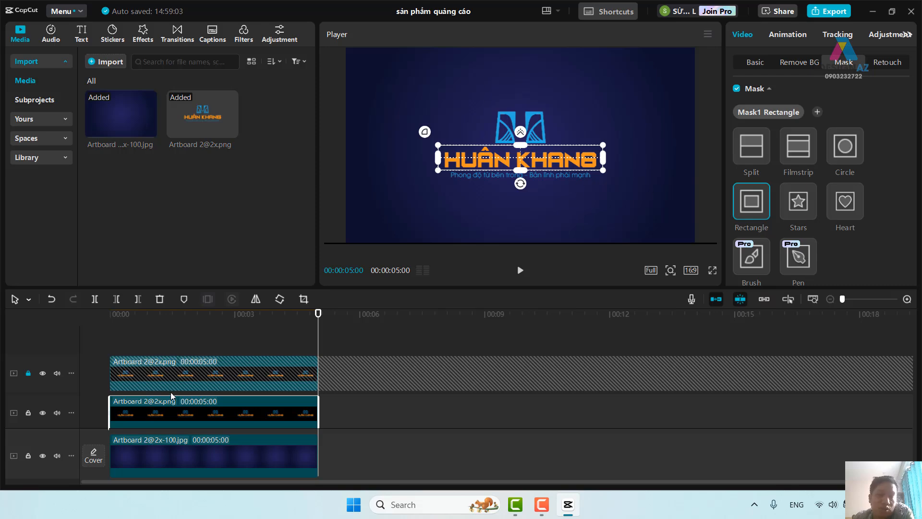
click(29, 413)
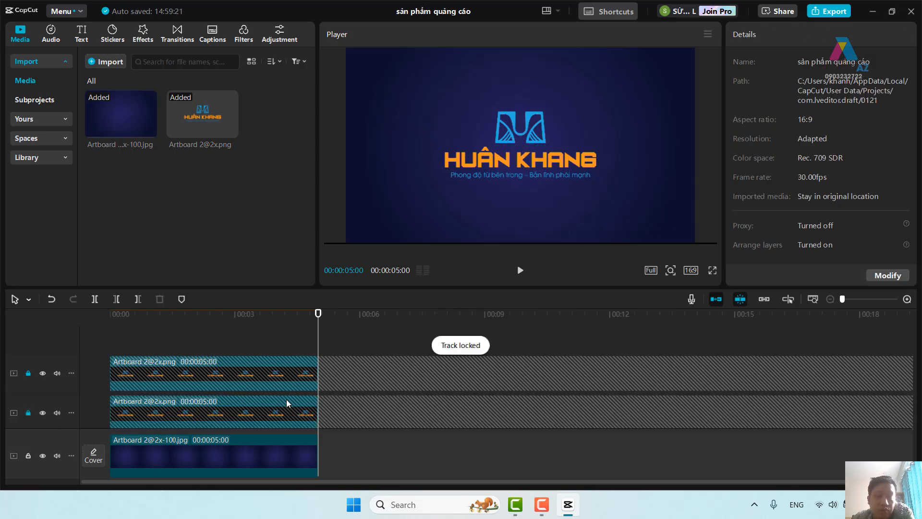
Step: Add a Rectangle mask to the lowest logo copy and fit it around the tagline below the company name
scroll(287, 404, down, 4)
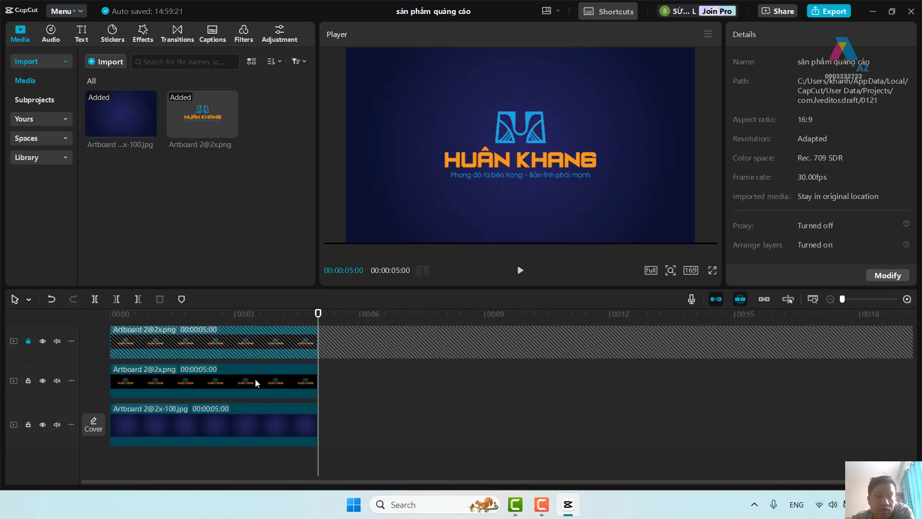
click(260, 385)
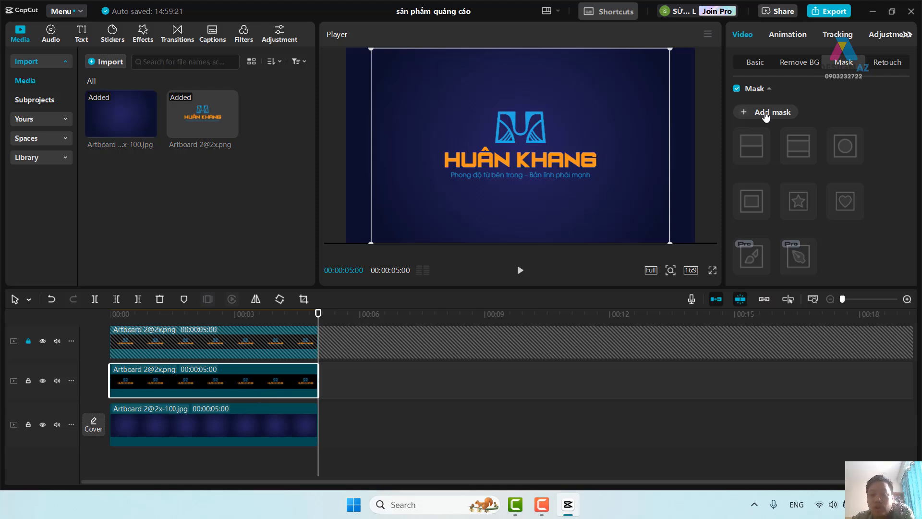
click(765, 115)
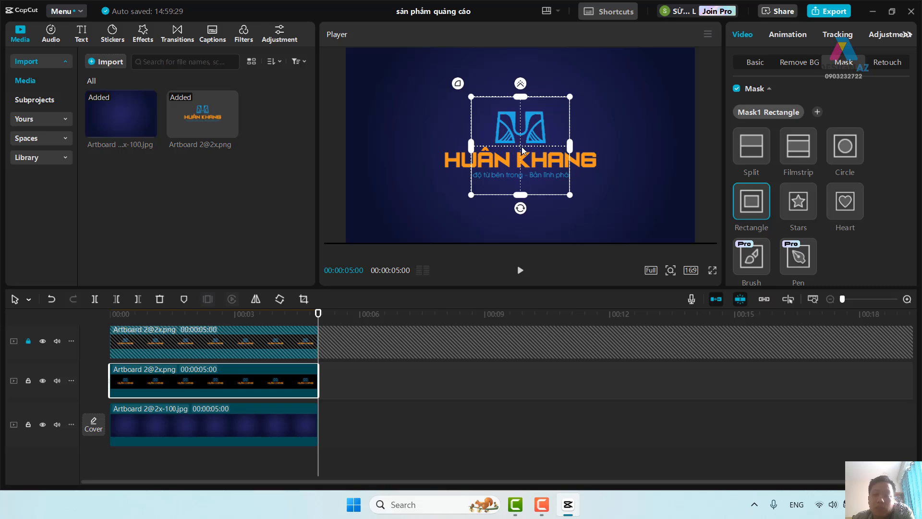
drag(523, 150, 519, 177)
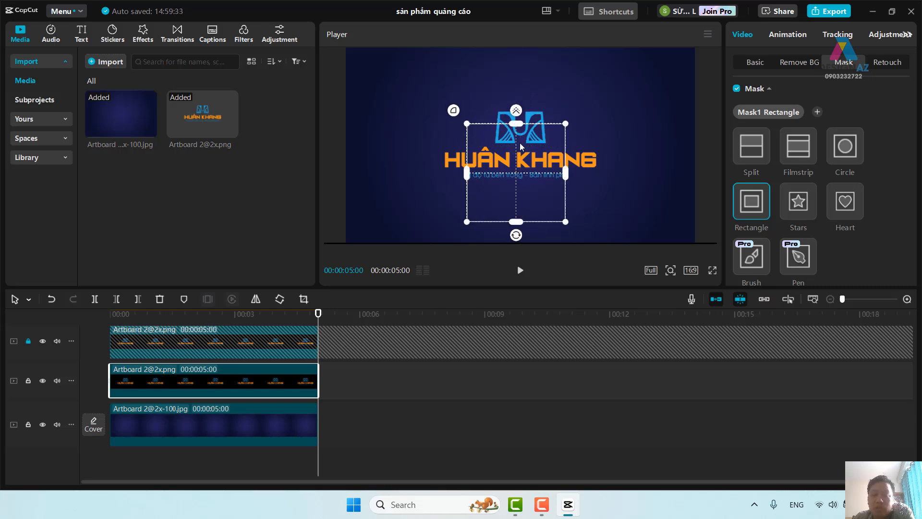
drag(520, 125, 601, 186)
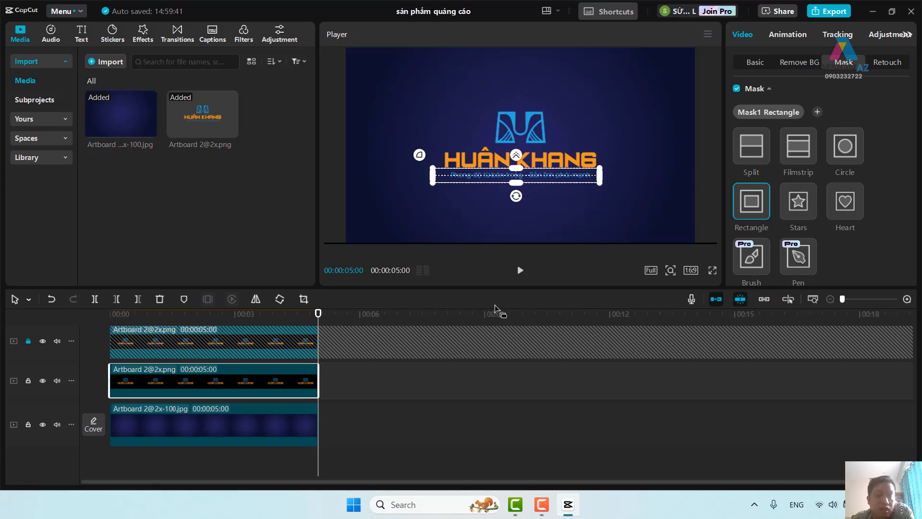
Step: Unlock the locked logo tracks and enlarge the timeline area to show all four tracks
click(28, 299)
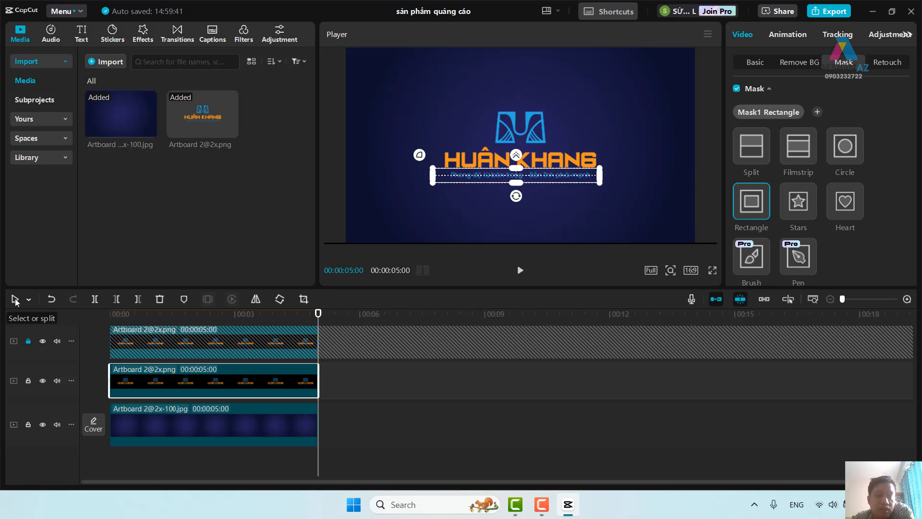
click(240, 347)
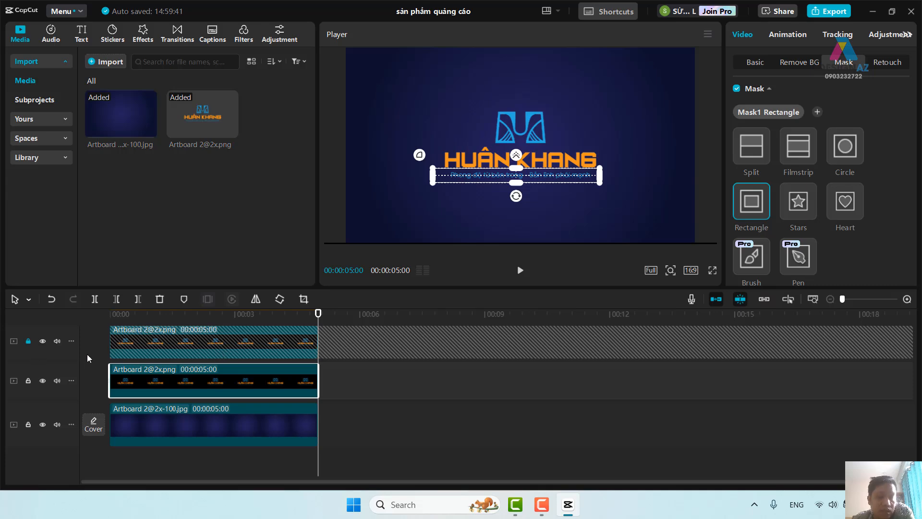
click(28, 341)
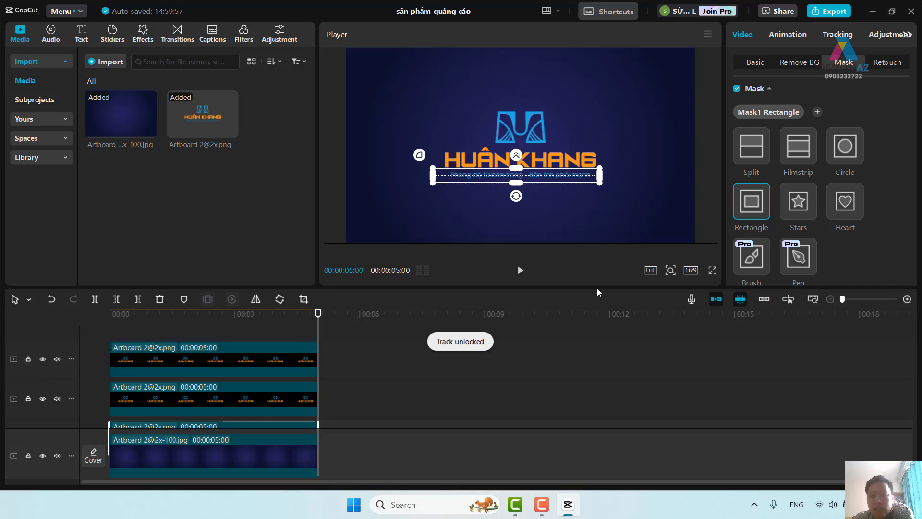
drag(598, 292, 608, 241)
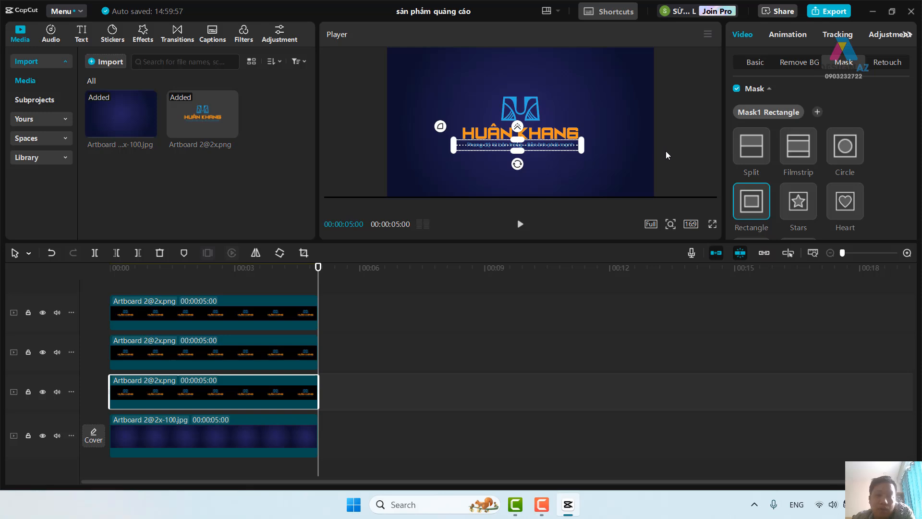
Step: Move the top logo copy with the masked icon to position X 1079, Y -116, and undo and redo the move
click(761, 62)
click(678, 110)
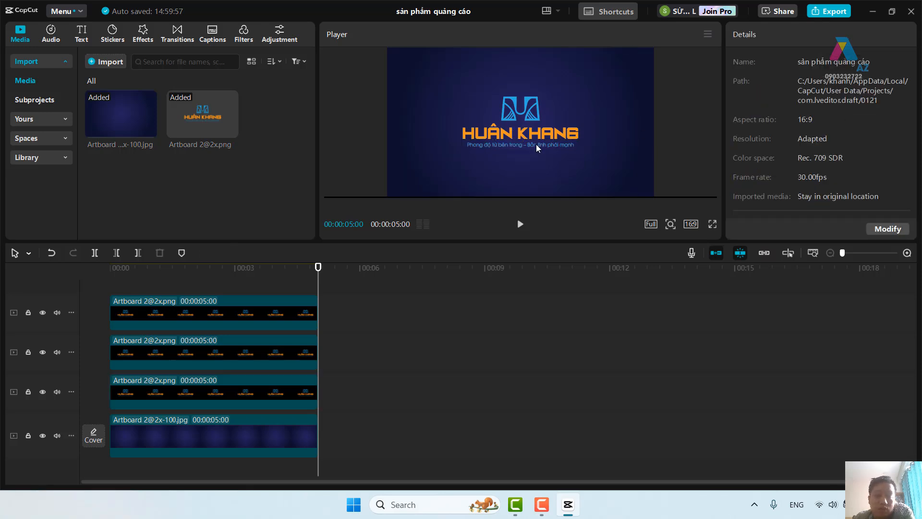
click(253, 318)
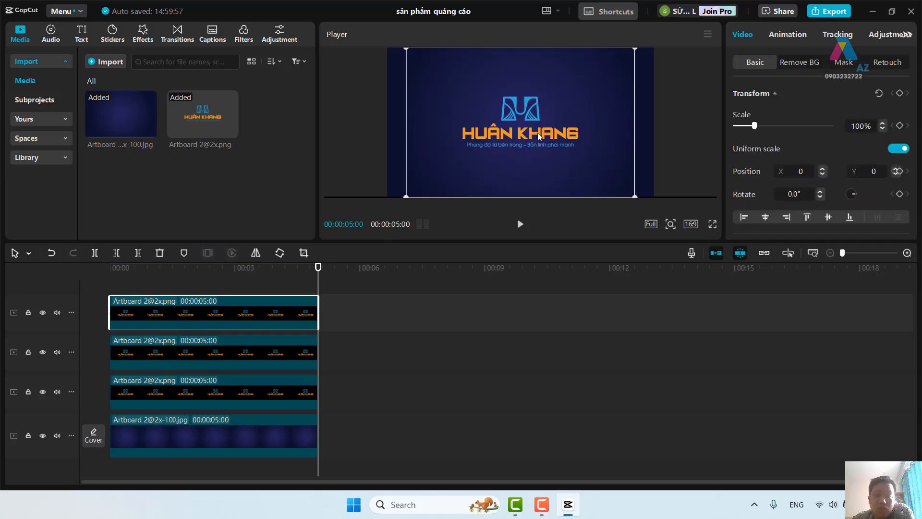
drag(533, 139, 606, 122)
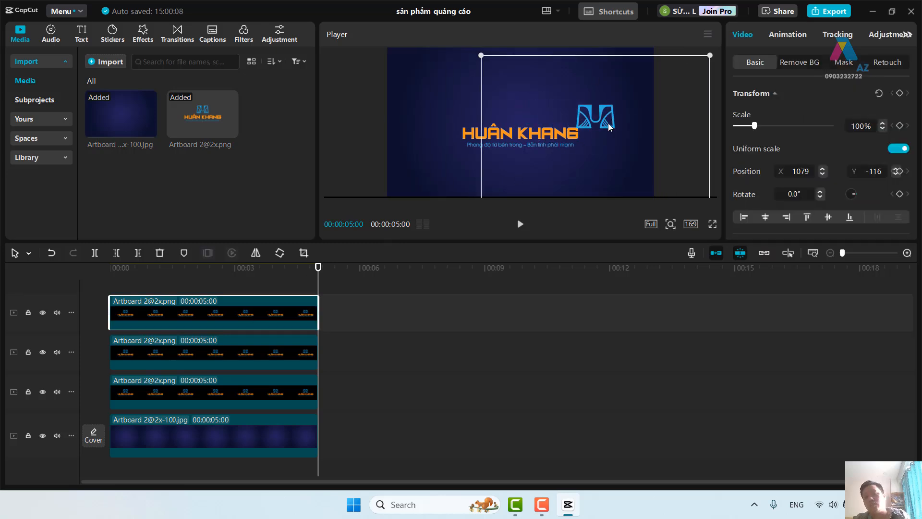
key(ctrl+z)
key(ctrl+shift+z)
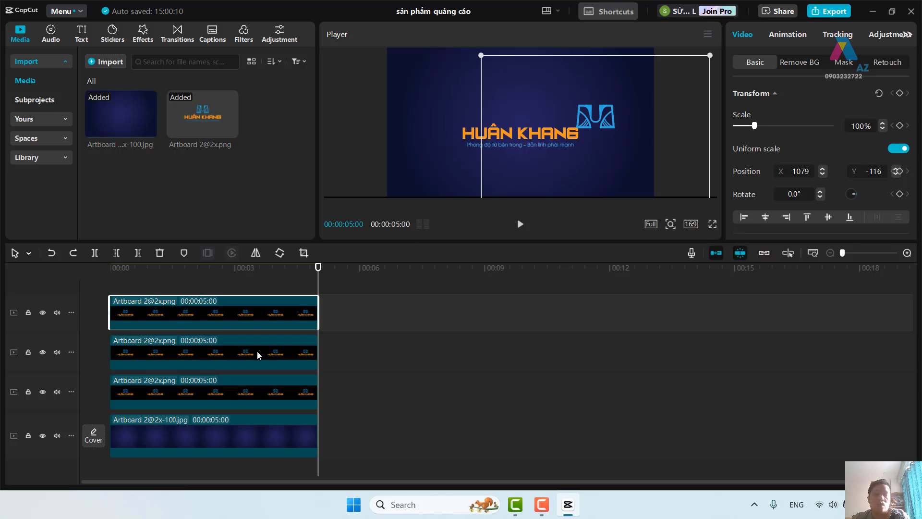
Step: Undo the top logo copy's move, try moving the middle copy with the HUÂN KHANG lettering twice, and undo both moves
key(ctrl+z)
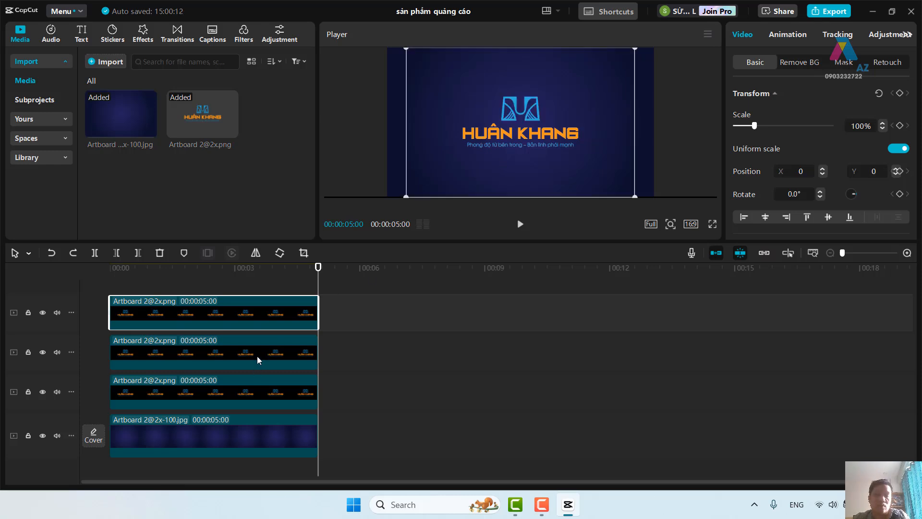
click(257, 360)
drag(512, 158, 493, 149)
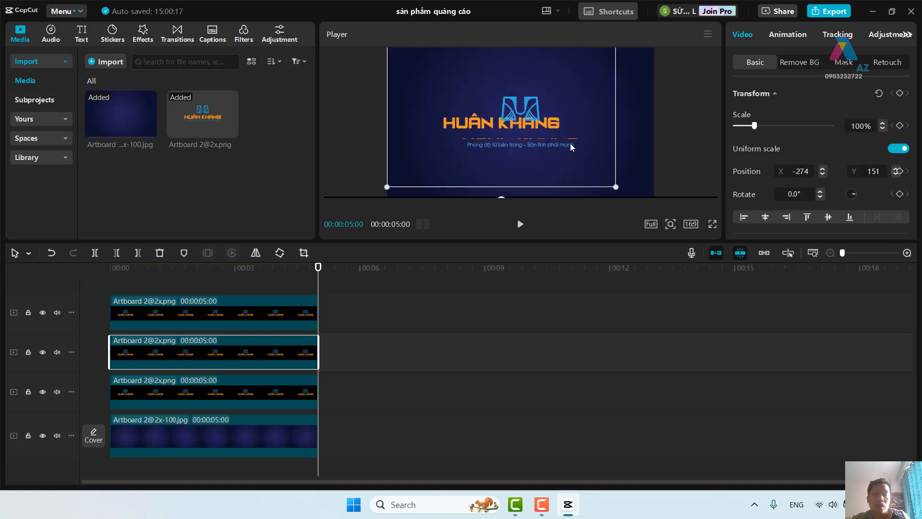
key(ctrl+z)
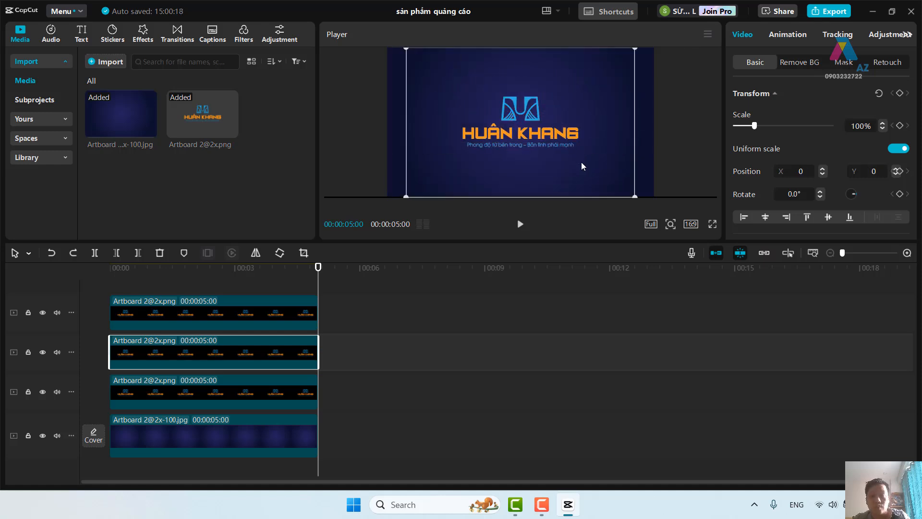
drag(609, 126, 634, 109)
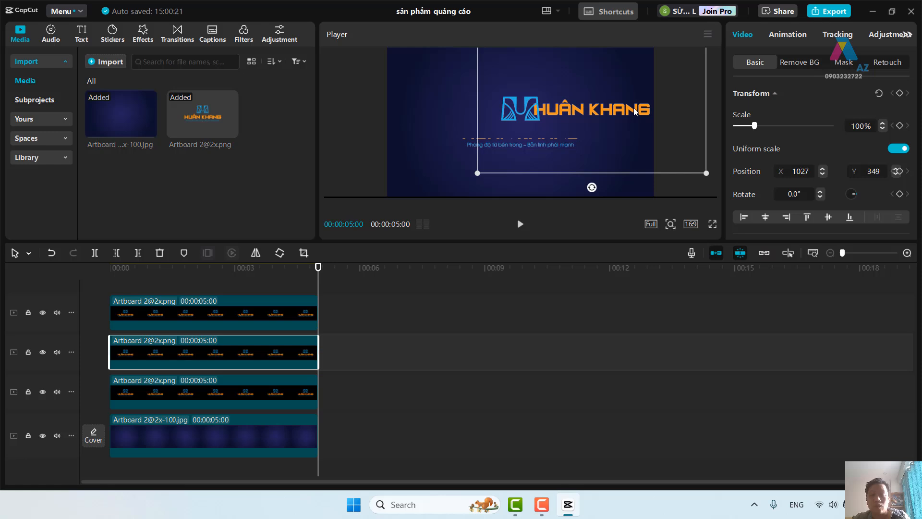
key(ctrl+z)
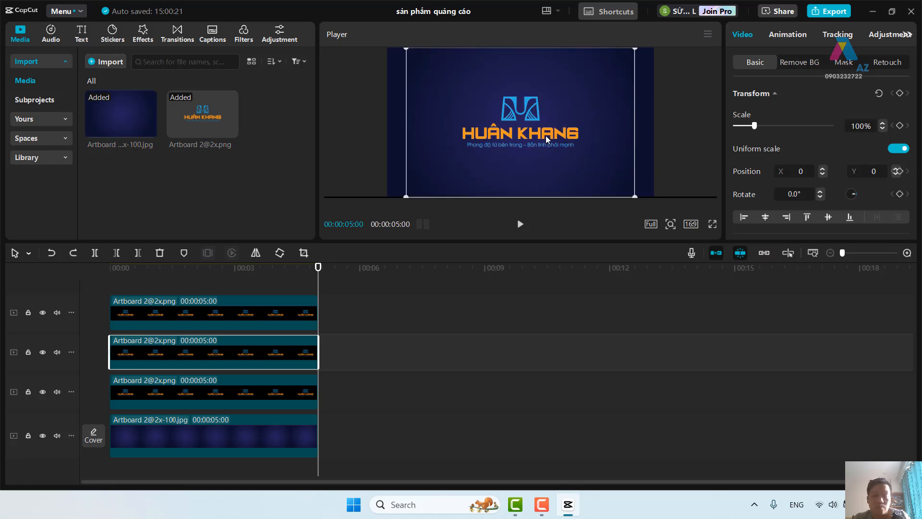
Step: Check the Rectangle mask around the HUÂN KHANG lettering up close and test-move the lowest logo copy with the tagline
click(844, 62)
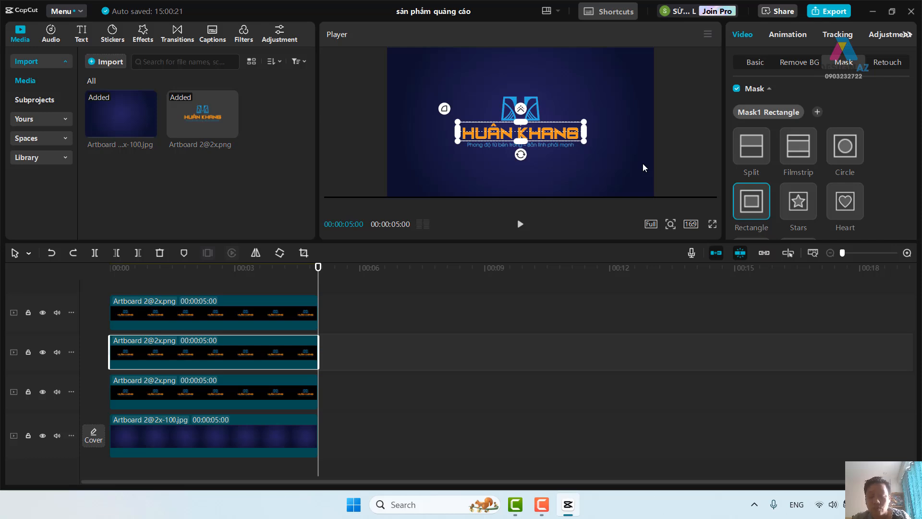
scroll(644, 167, up, 4)
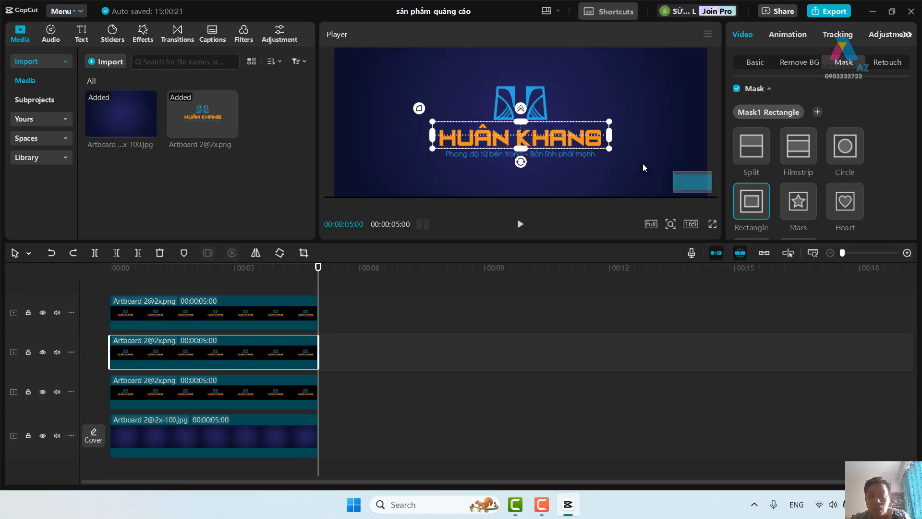
scroll(644, 167, up, 1)
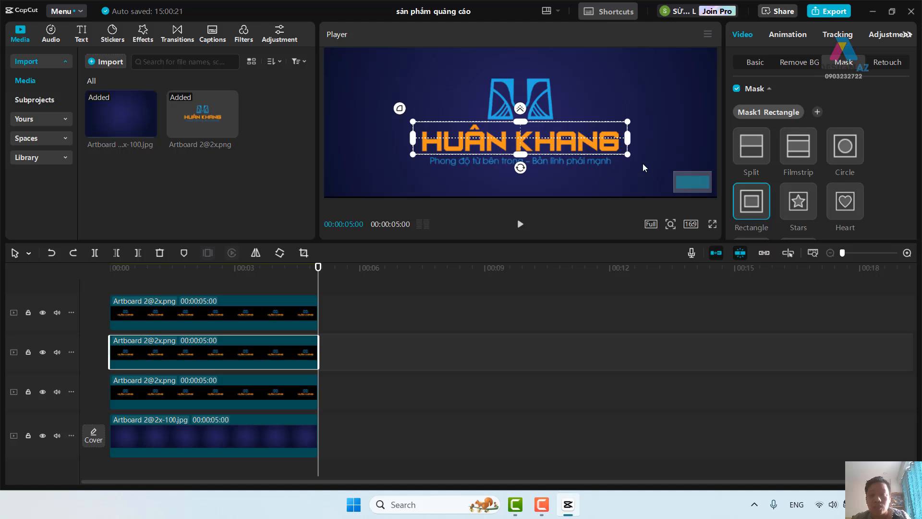
click(764, 67)
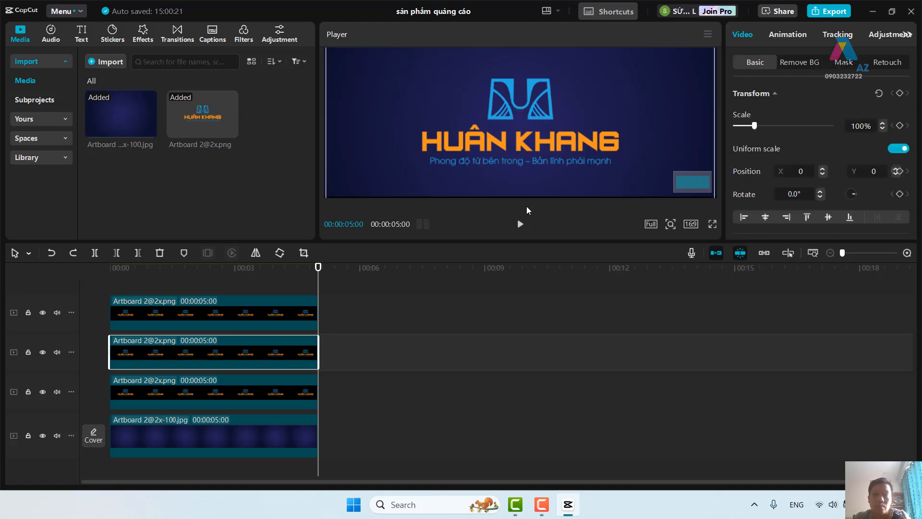
click(260, 391)
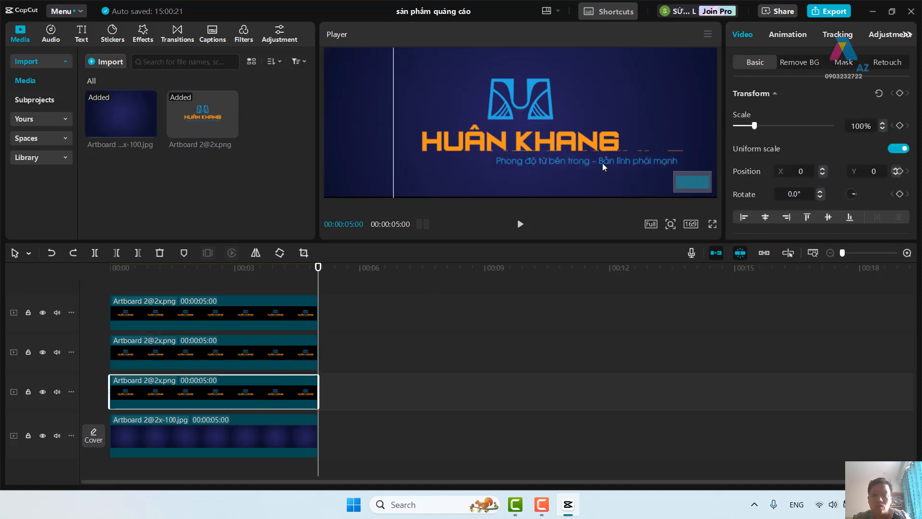
Step: Try to adjust the lower edge of the middle logo copy's Rectangle mask below the HUÂN KHANG lettering
click(251, 362)
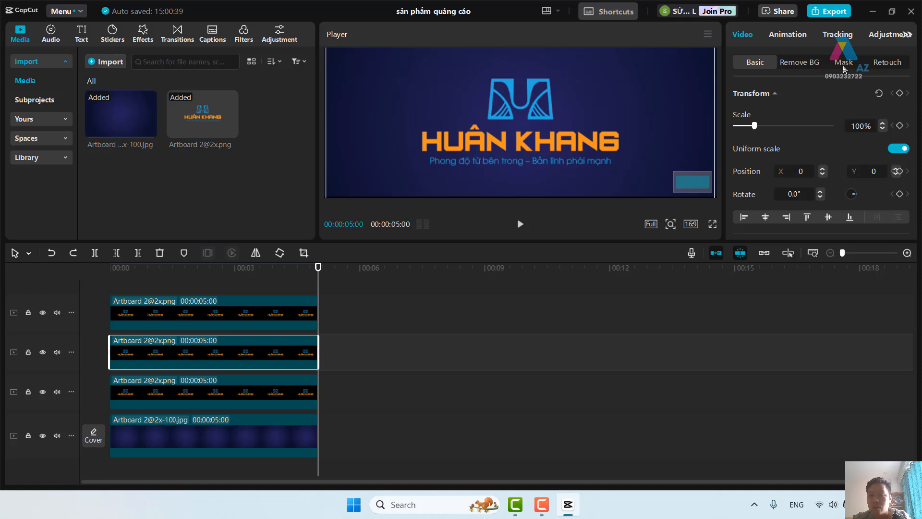
click(844, 62)
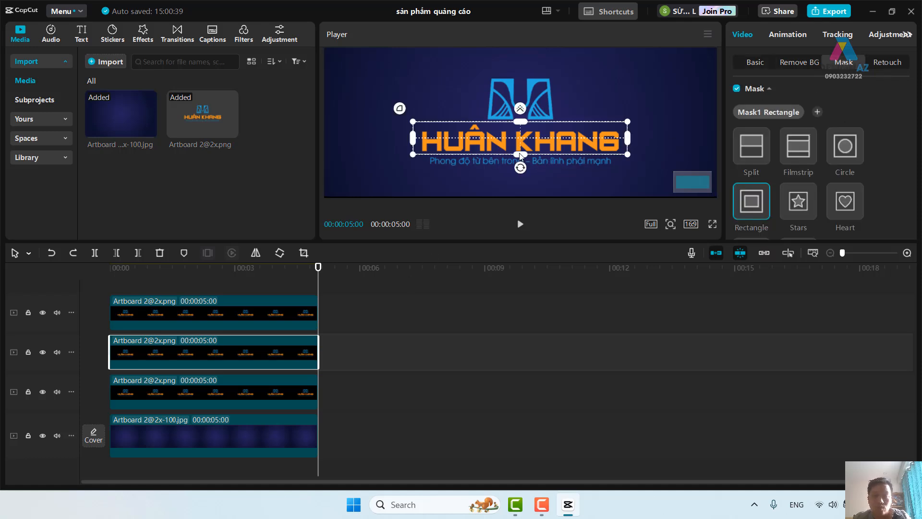
drag(521, 157, 522, 157)
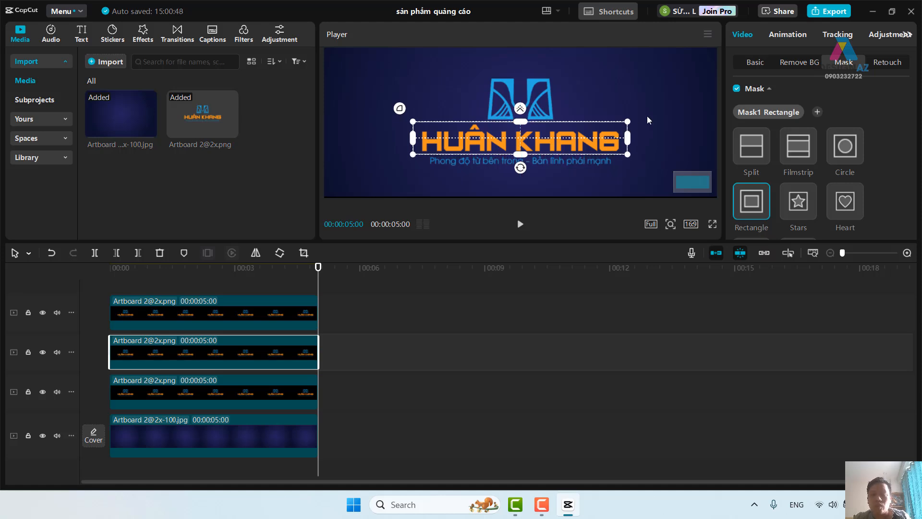
click(760, 63)
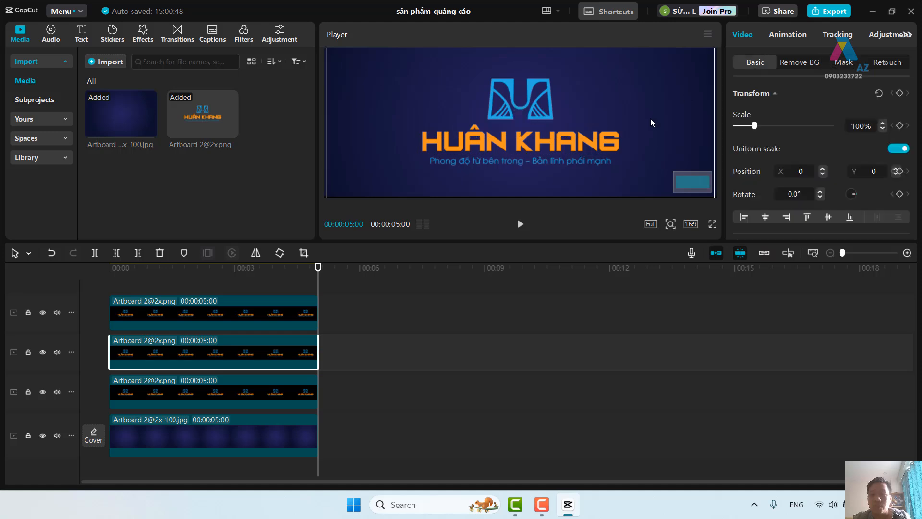
Step: Try moving the top and middle logo copies separately, and undo each move
click(249, 323)
drag(496, 162, 597, 154)
key(ctrl+z)
click(212, 354)
drag(641, 116, 695, 77)
key(ctrl+z)
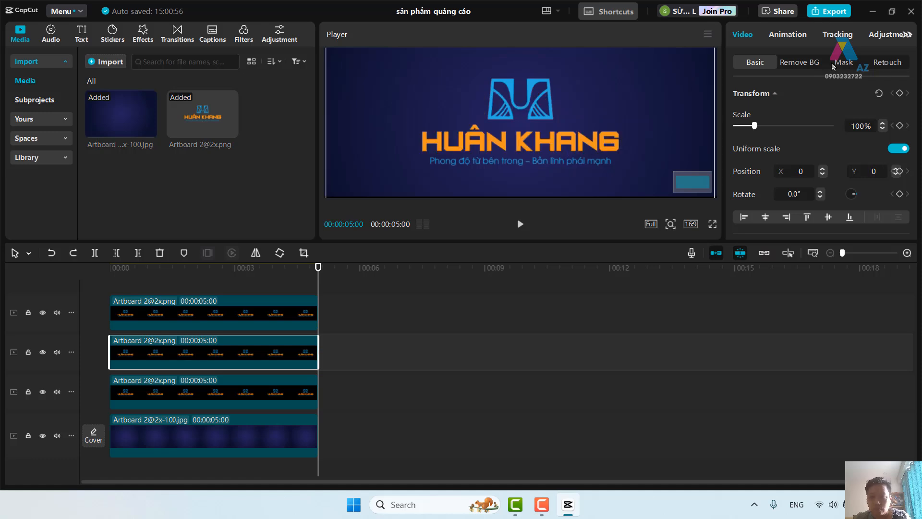
Step: Examine the middle copy's mask edges around HUÂN KHANG, then try moving that copy and undo the move
click(832, 67)
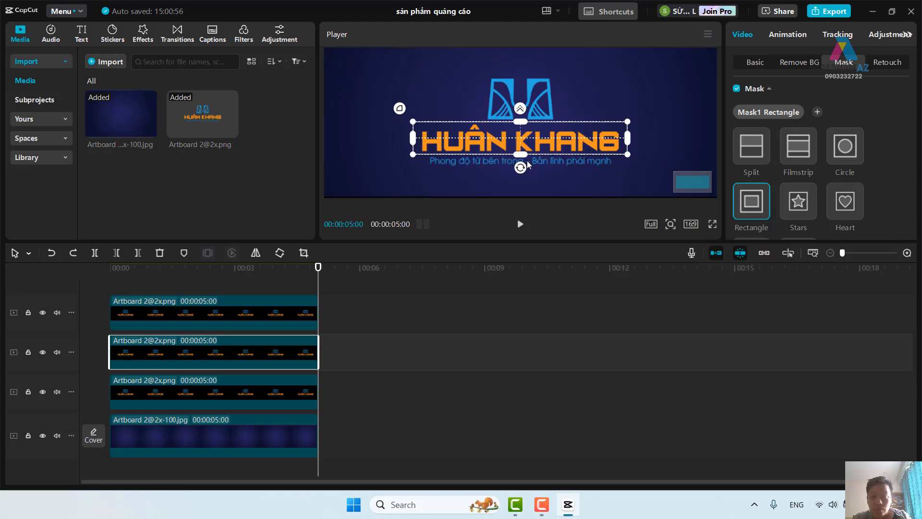
key(super+space)
scroll(527, 164, down, 2)
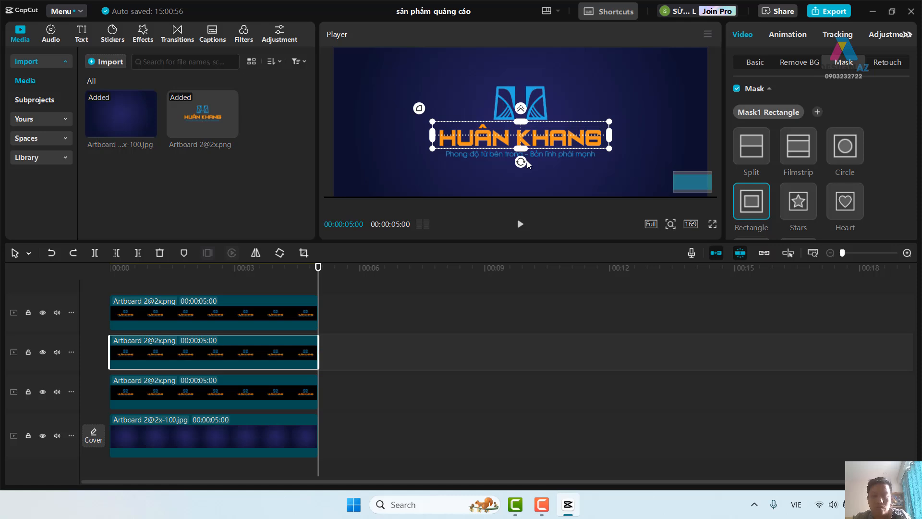
key(super+space)
scroll(527, 165, up, 3)
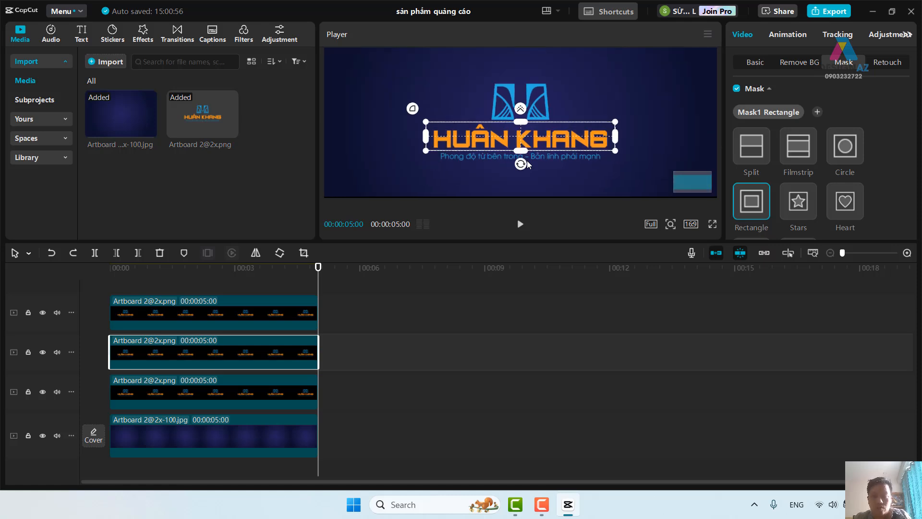
scroll(527, 165, up, 2)
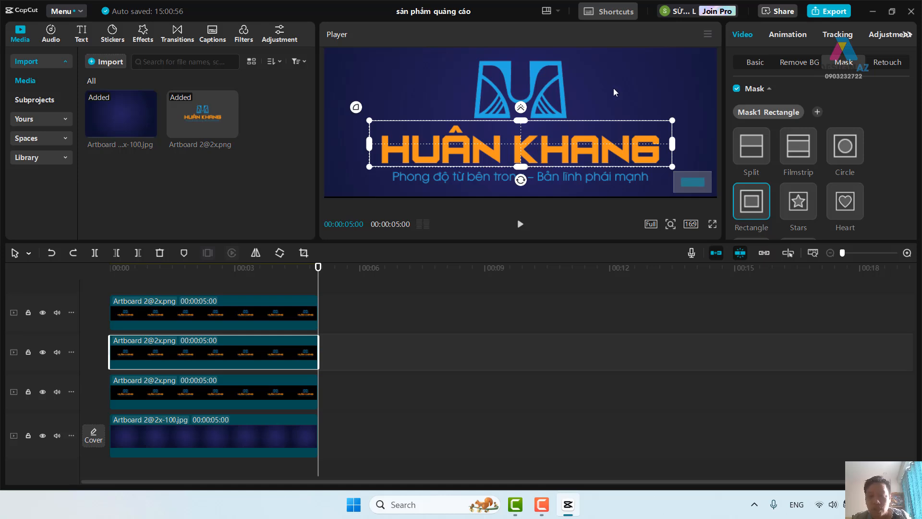
click(758, 61)
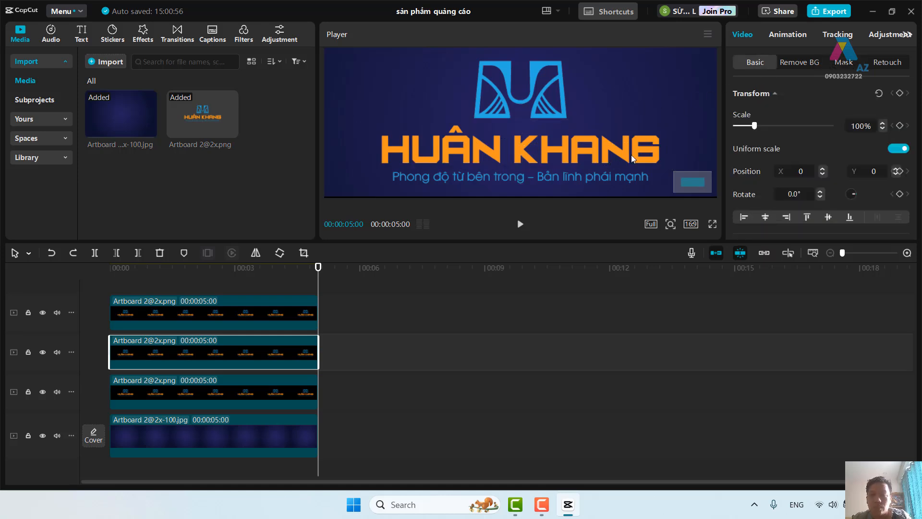
drag(611, 158, 653, 146)
key(ctrl+z)
Step: Try moving the top copy with the icon and the lowest copy with the tagline, and undo both moves
click(255, 322)
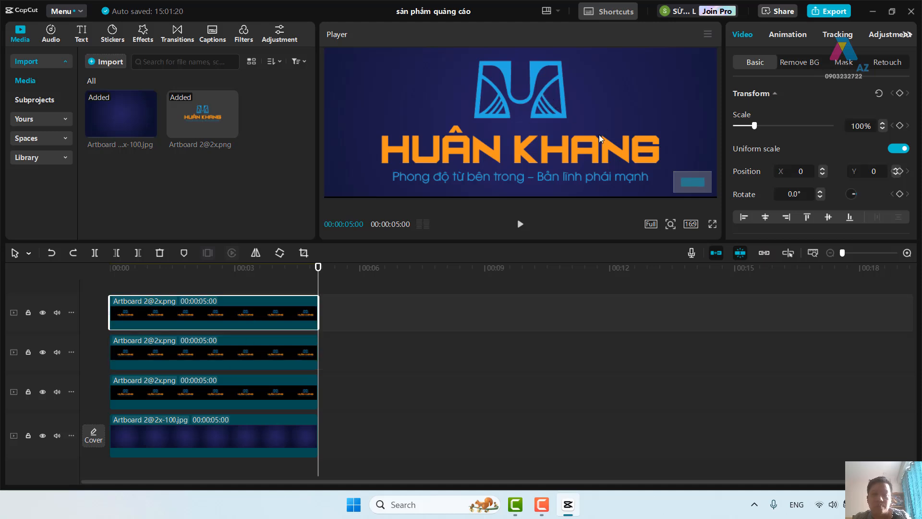
drag(553, 112, 527, 78)
key(ctrl+z)
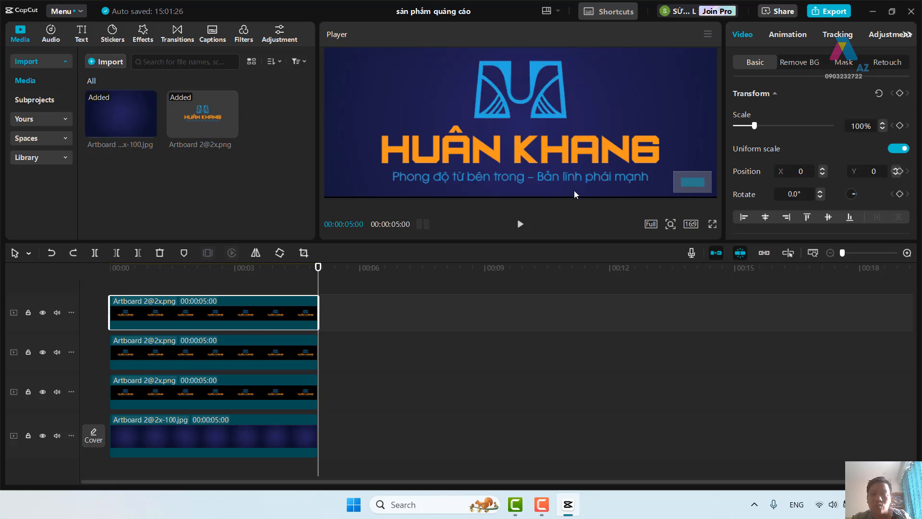
click(219, 397)
drag(535, 175, 595, 187)
key(ctrl+z)
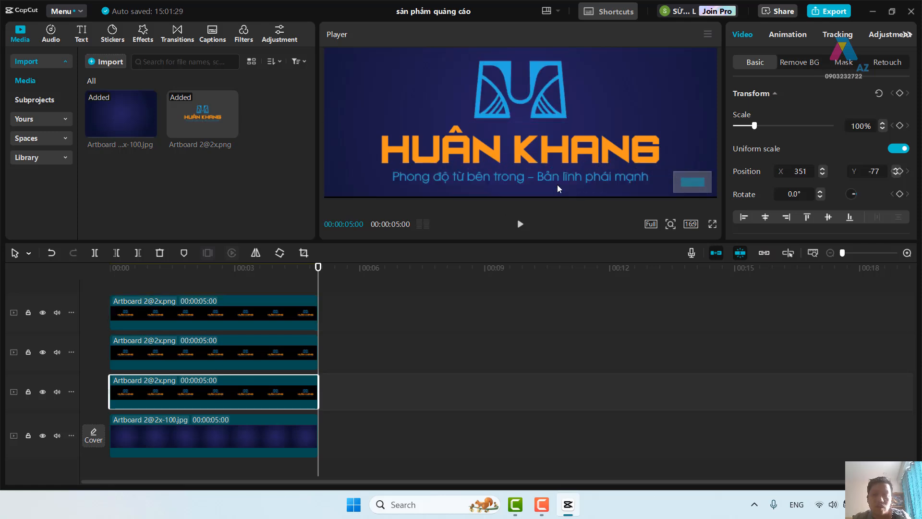
key(ctrl+z)
Step: Reduce the height of the lowest logo copy's Rectangle mask so it fits tightly around the tagline without touching the lettering
click(843, 62)
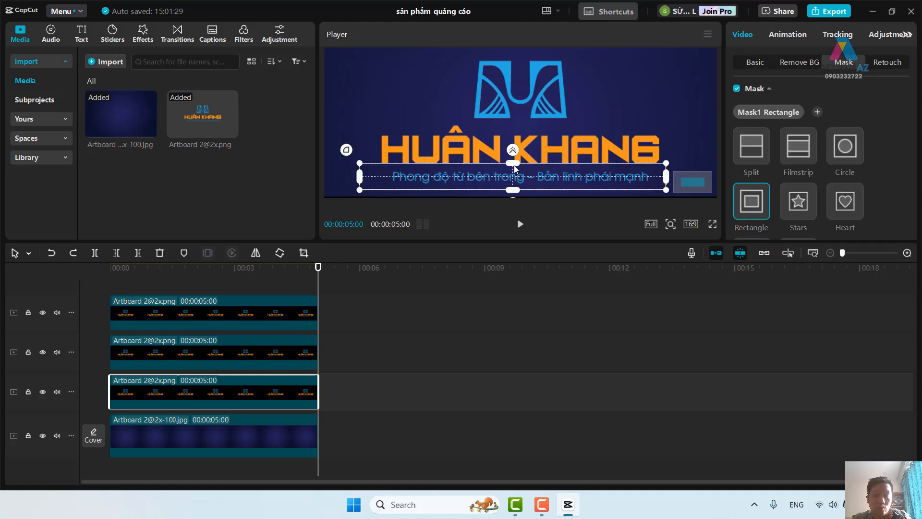
drag(514, 168, 513, 174)
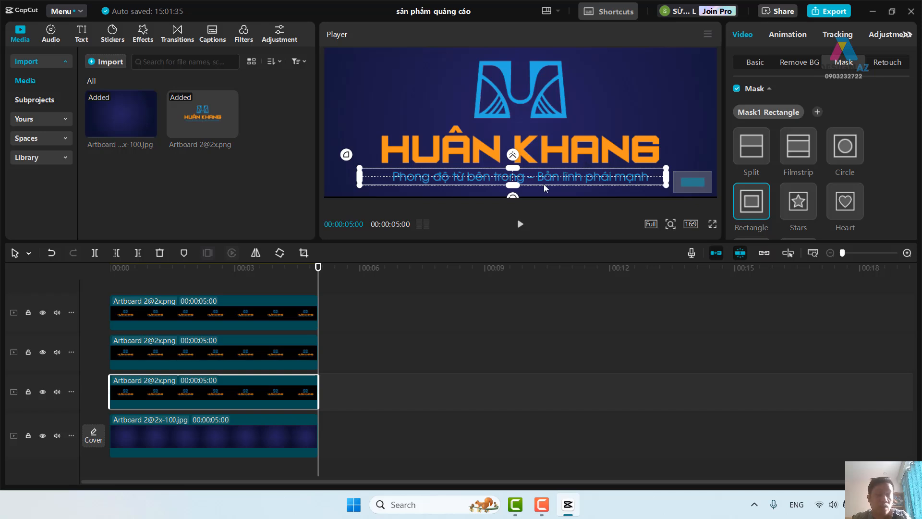
click(763, 65)
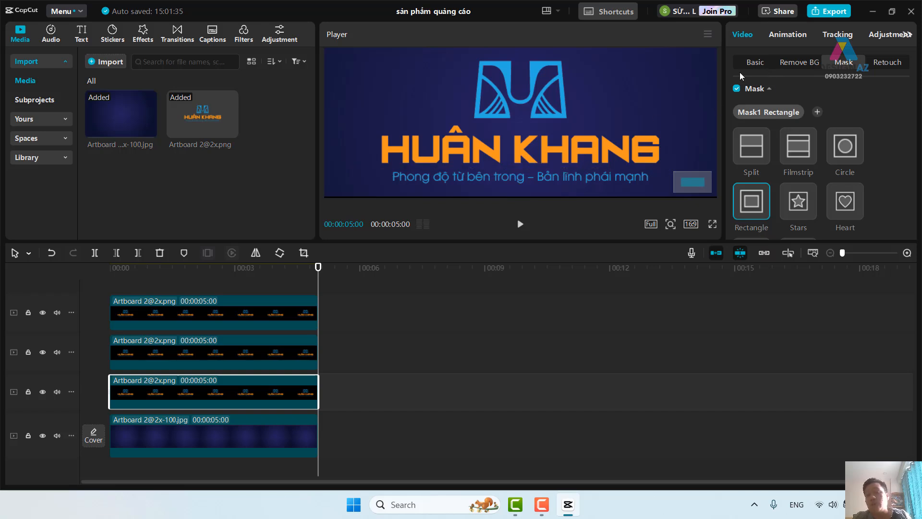
Step: Select the top logo copy with the icon and enlarge the preview area to show the whole frame
click(651, 82)
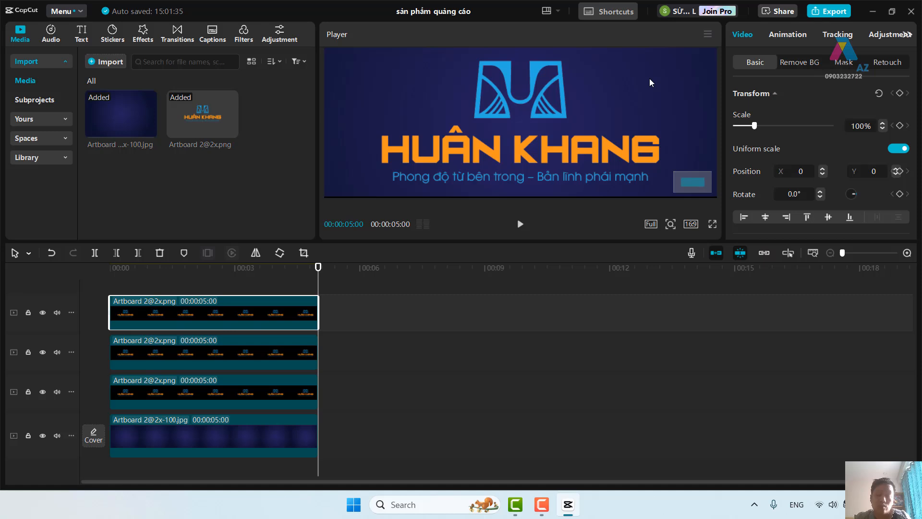
scroll(650, 83, down, 8)
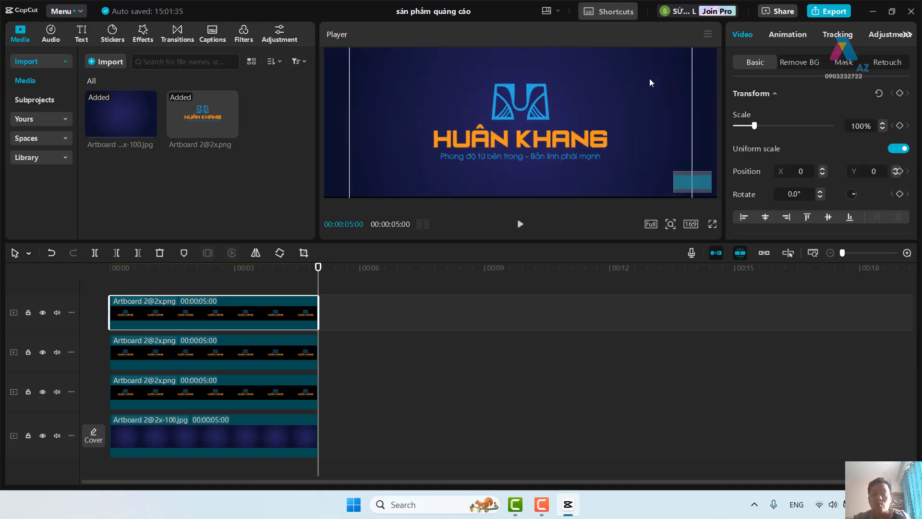
drag(600, 242, 595, 277)
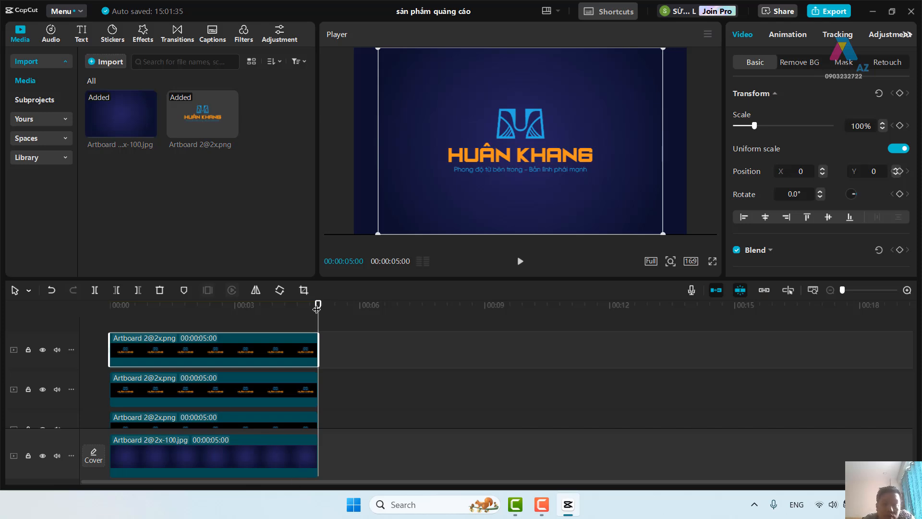
Step: Stretch the timeline scale and place the playhead 10 frames after the start, at 00:00:00:10
drag(318, 306, 72, 314)
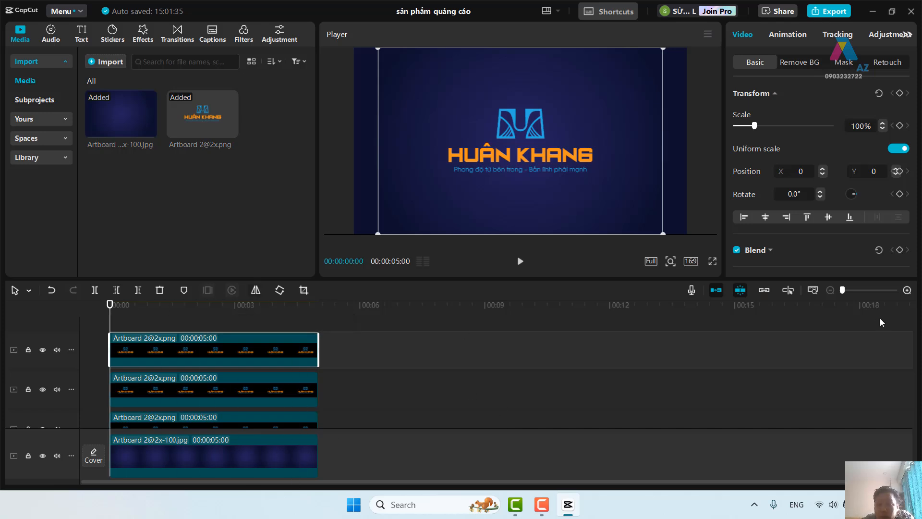
click(859, 291)
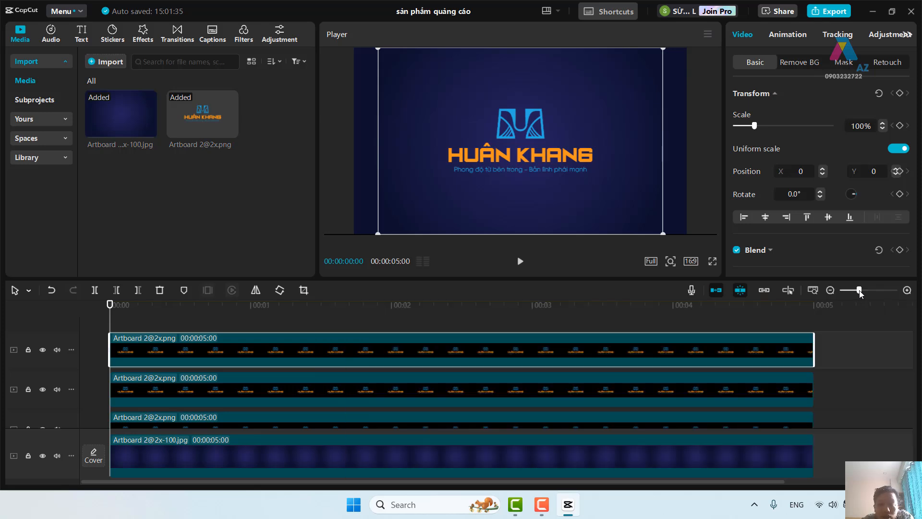
drag(860, 290, 858, 290)
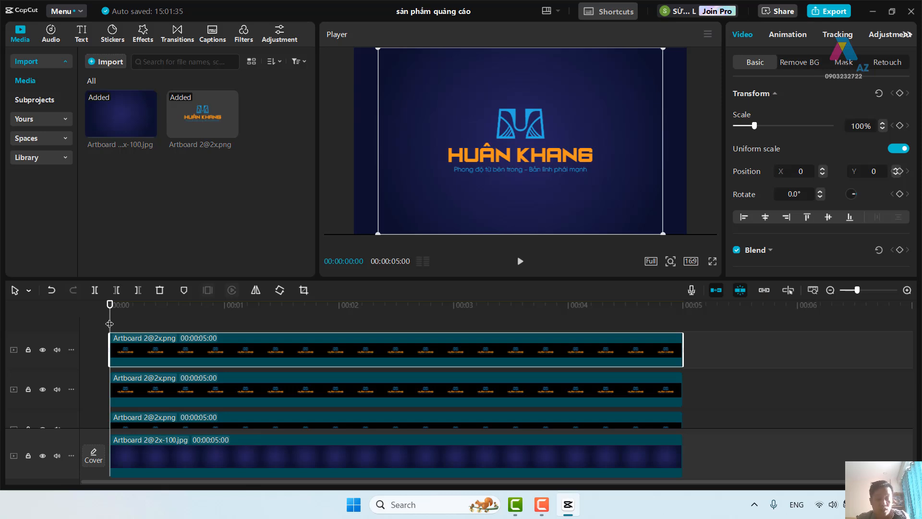
key(shift+Right)
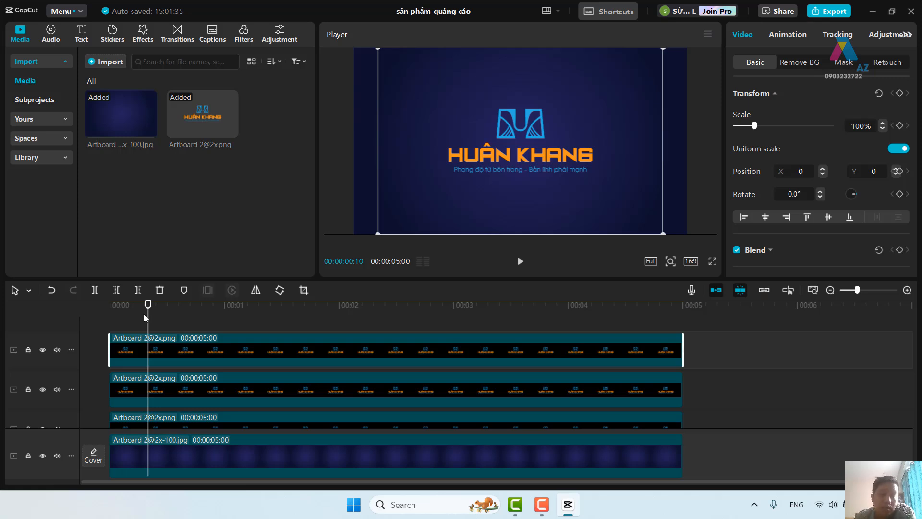
drag(149, 323, 95, 319)
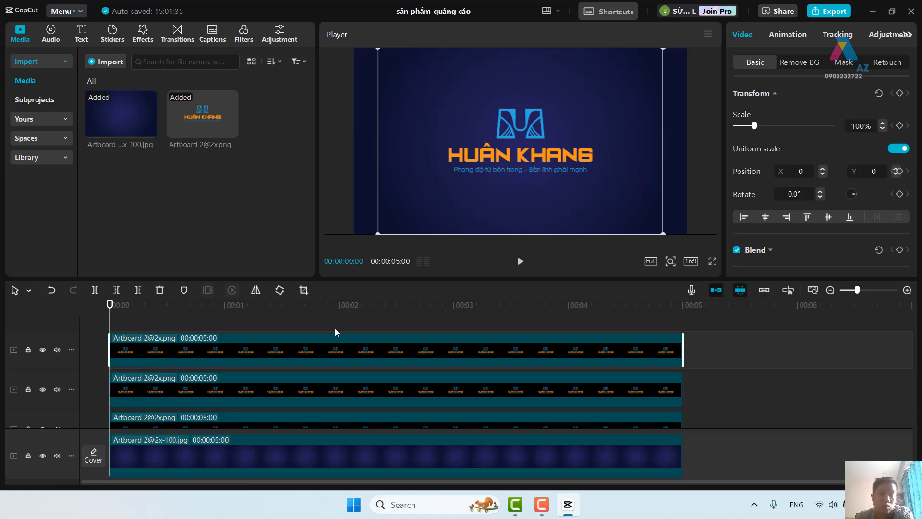
key(shift+Right)
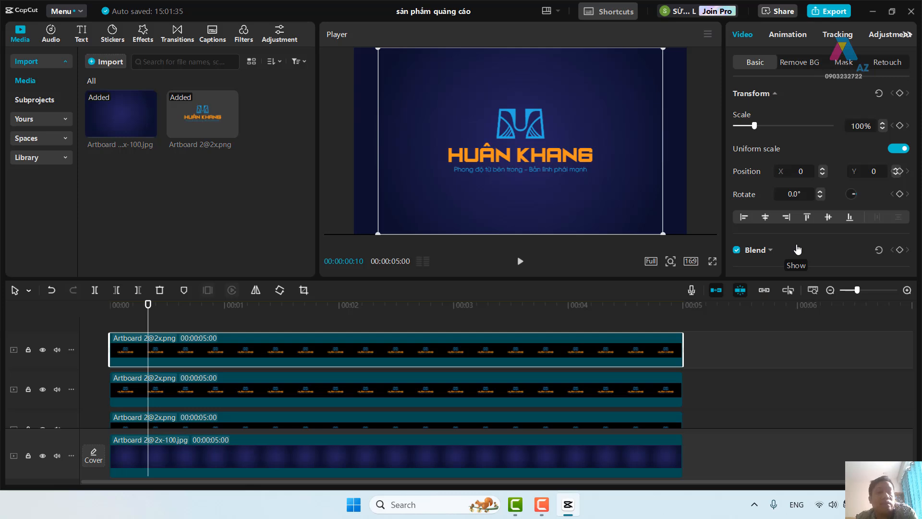
Step: Add Scale keyframes to the top logo copy with the icon at 00:00:00:10 and 00:00:01:00
click(900, 126)
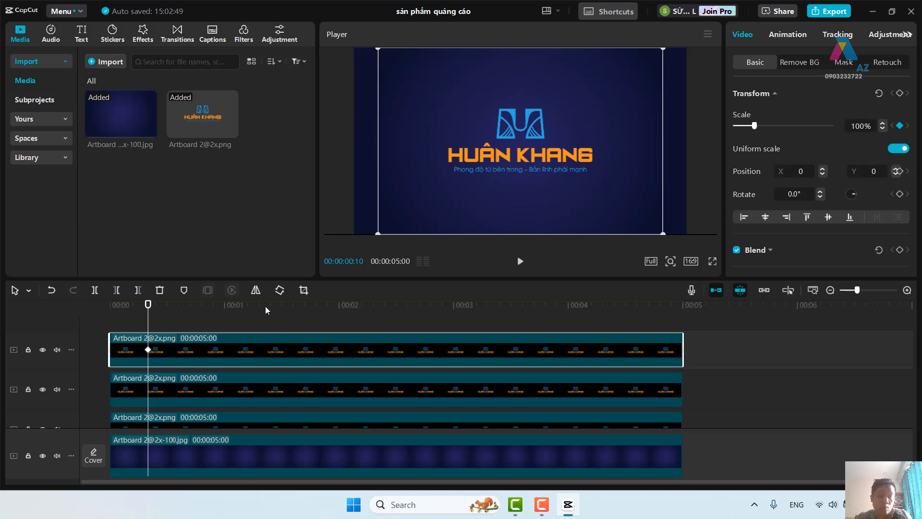
key(shift+Right)
key(shift+Right)
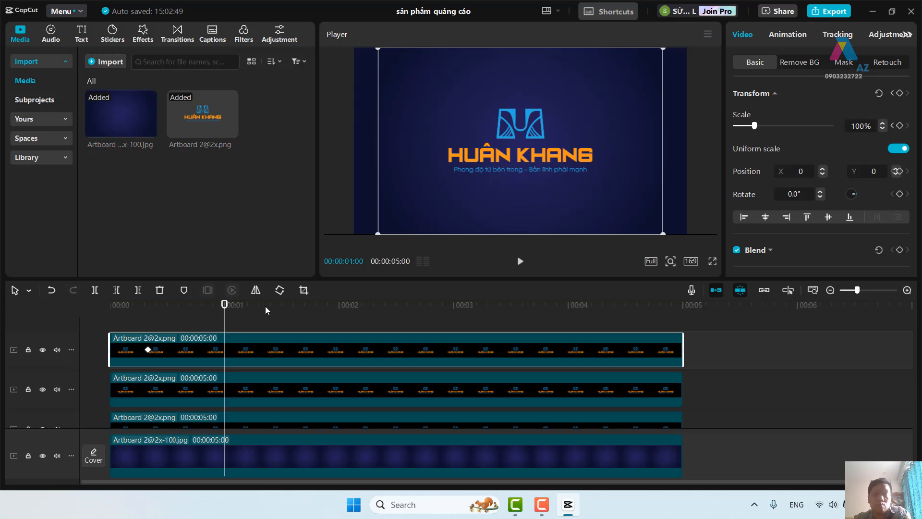
click(899, 125)
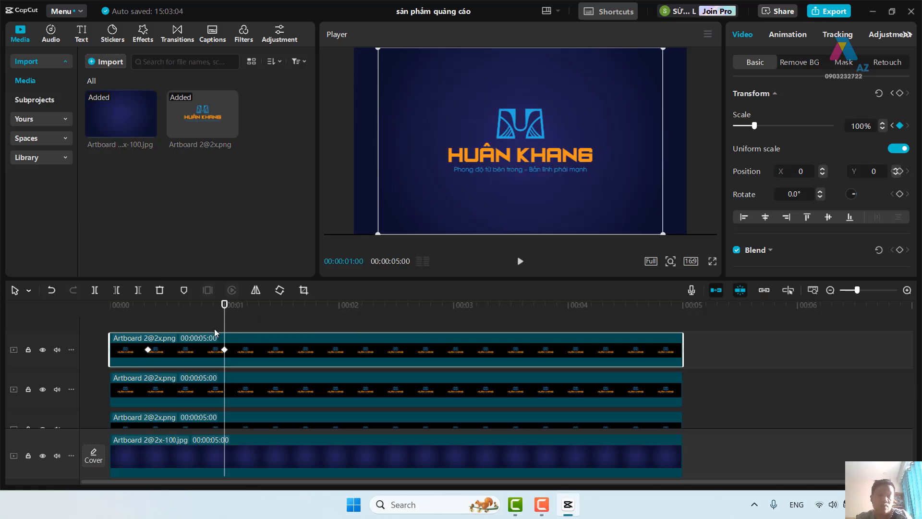
Step: Select both Scale keyframes on the top logo copy and copy them
drag(224, 326, 145, 326)
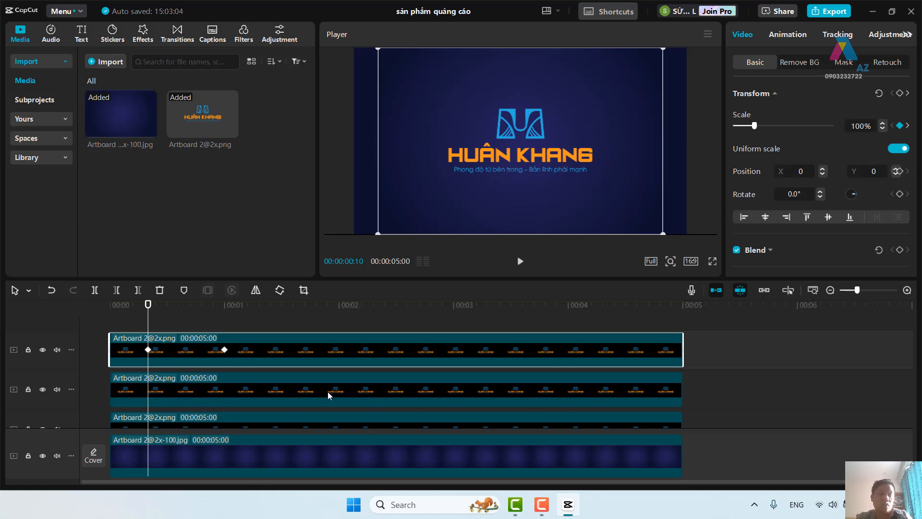
click(147, 350)
click(228, 349)
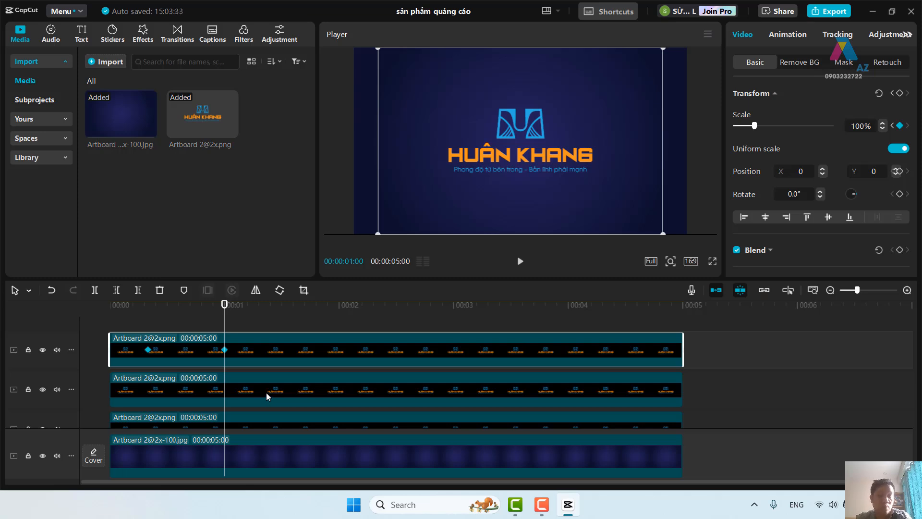
Step: Try pasting the copied keyframes onto the middle logo copy at 00:00:01:00, and undo the paste
click(161, 393)
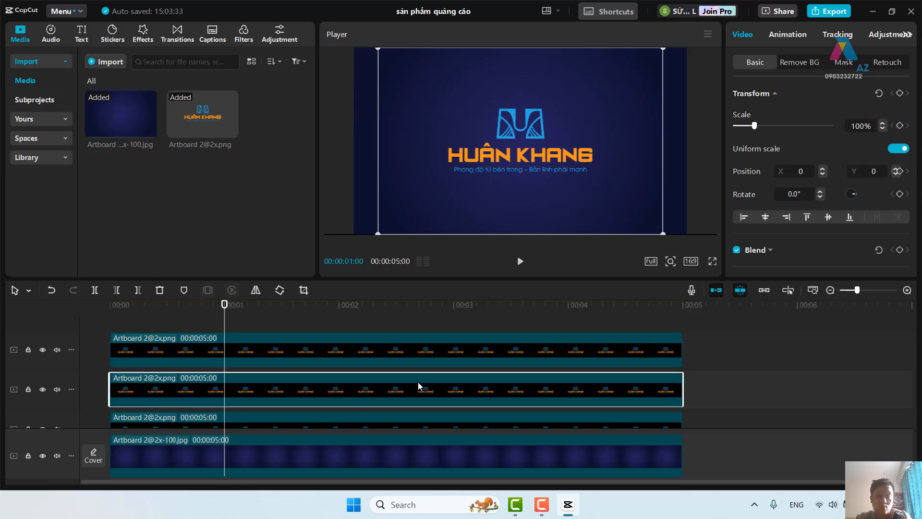
scroll(418, 384, down, 2)
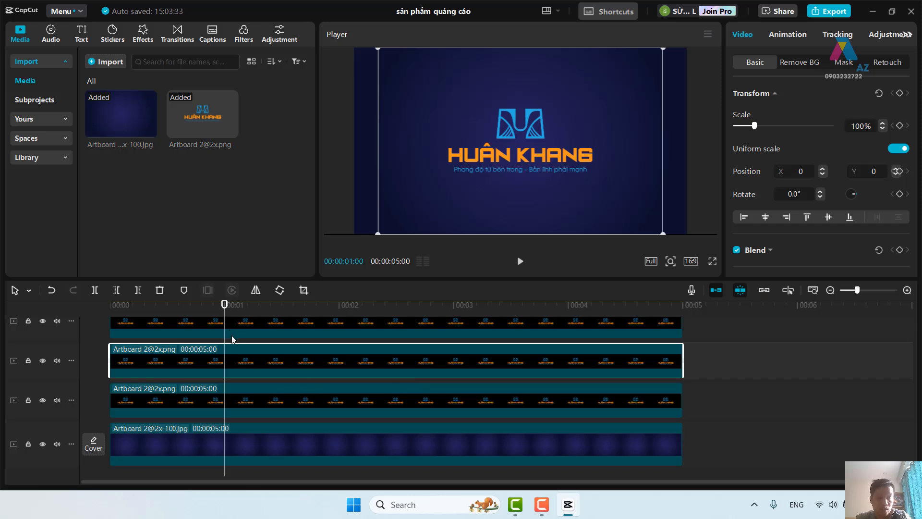
key(ctrl+v)
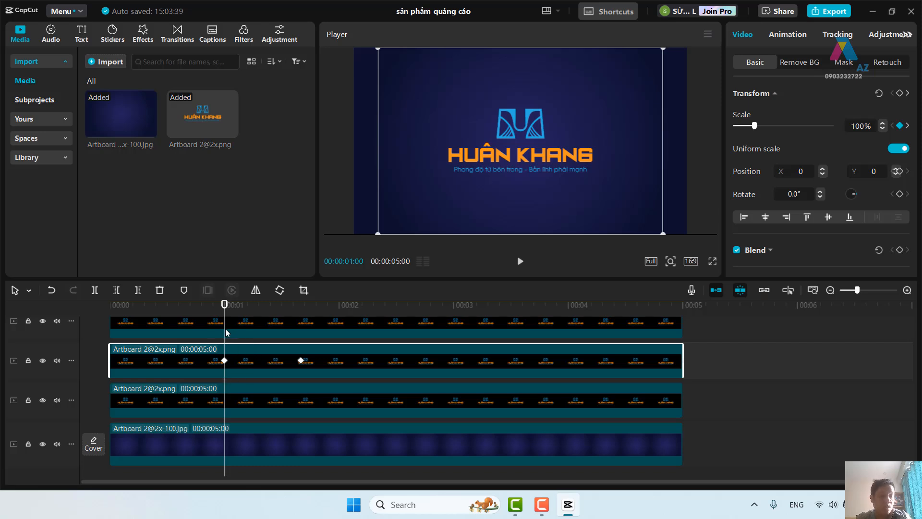
key(ctrl+z)
Step: Paste the copied Scale keyframes onto the middle and the lowest logo copies, starting at 00:00:00:10
scroll(244, 358, up, 2)
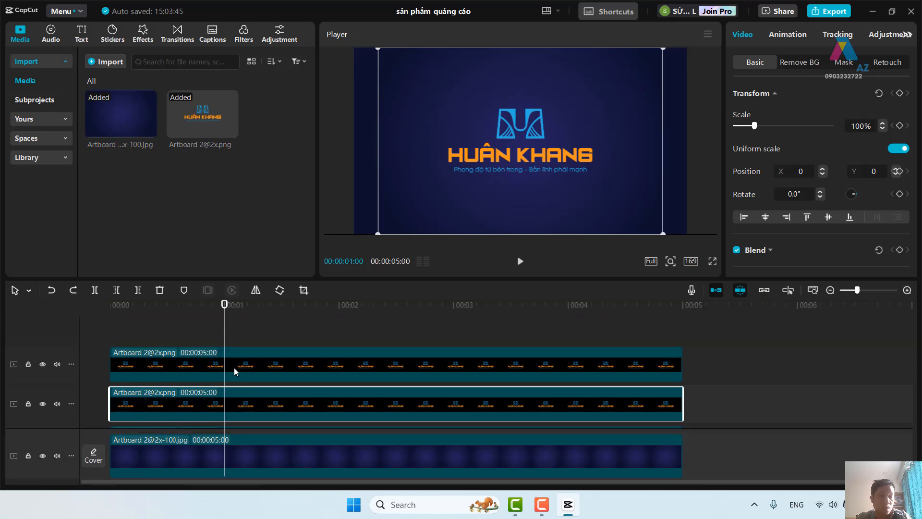
click(235, 367)
drag(224, 343, 148, 344)
scroll(255, 402, down, 2)
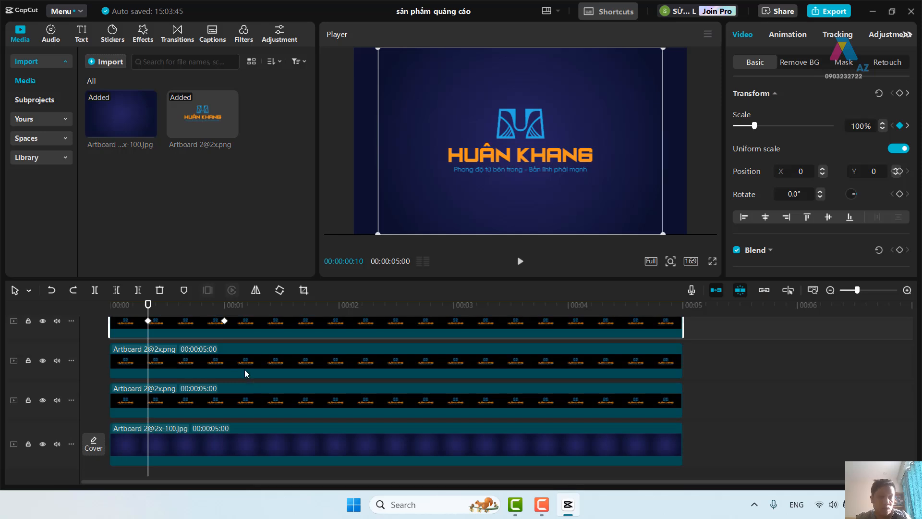
click(245, 372)
key(ctrl+v)
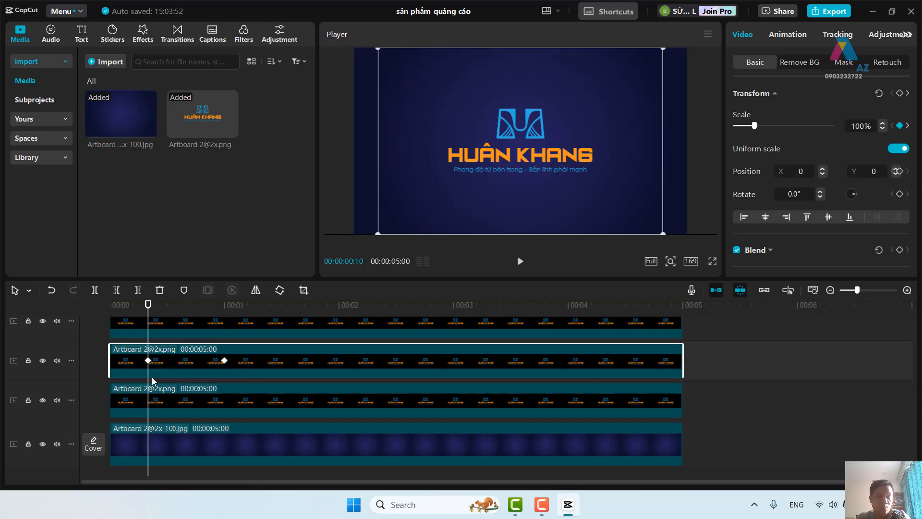
click(165, 401)
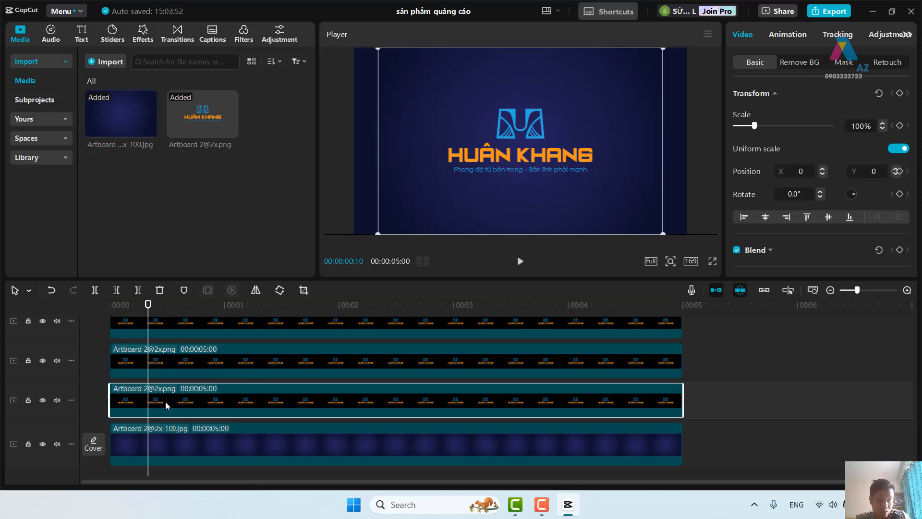
key(ctrl+v)
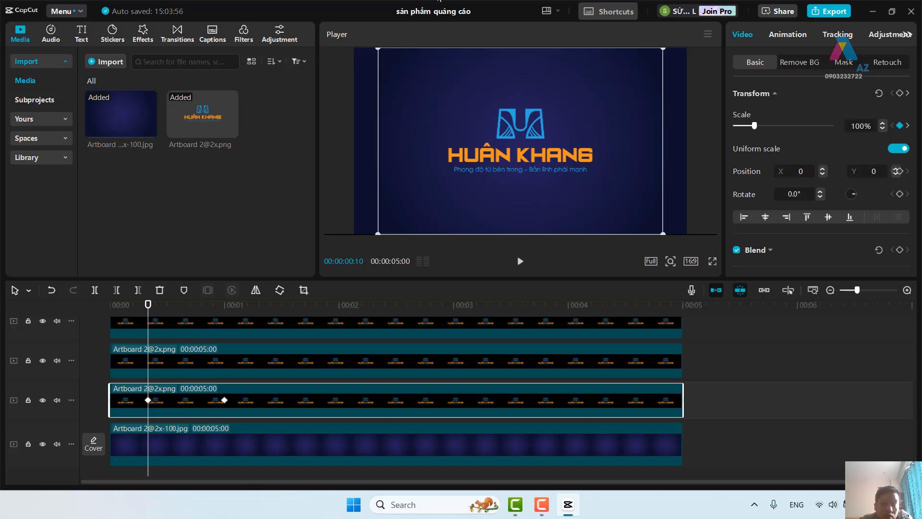
Step: Set the top logo copy's Scale to 172% at its 00:00:00:10 keyframe
scroll(273, 362, up, 2)
click(231, 360)
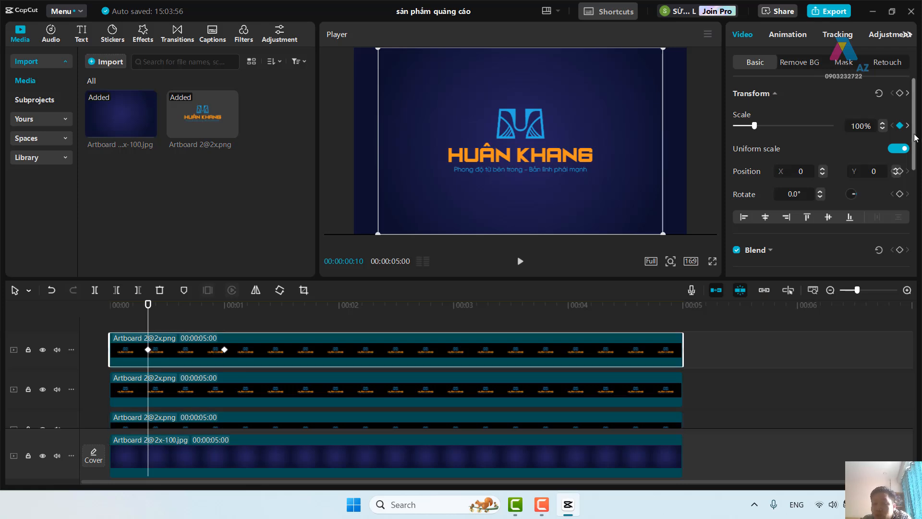
drag(755, 126, 770, 128)
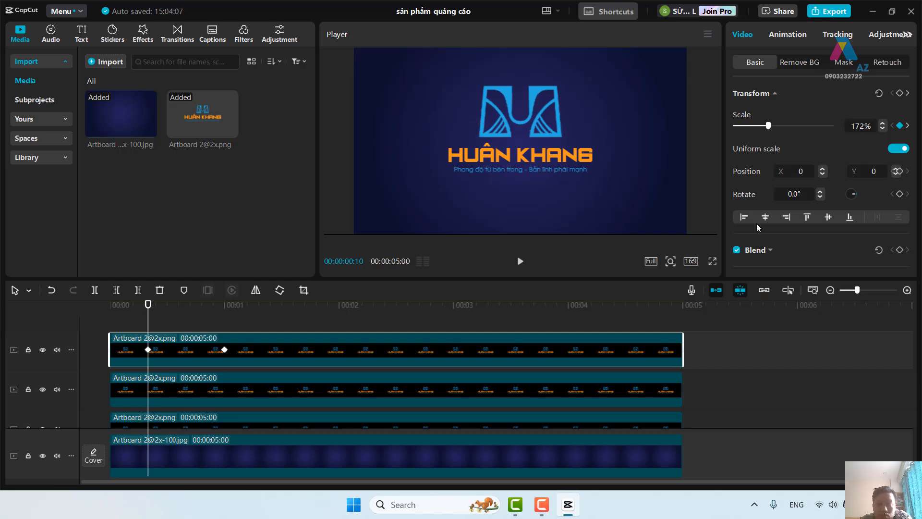
Step: Reduce the middle logo copy's Scale to 65% at its 00:00:00:10 keyframe
click(214, 391)
click(148, 389)
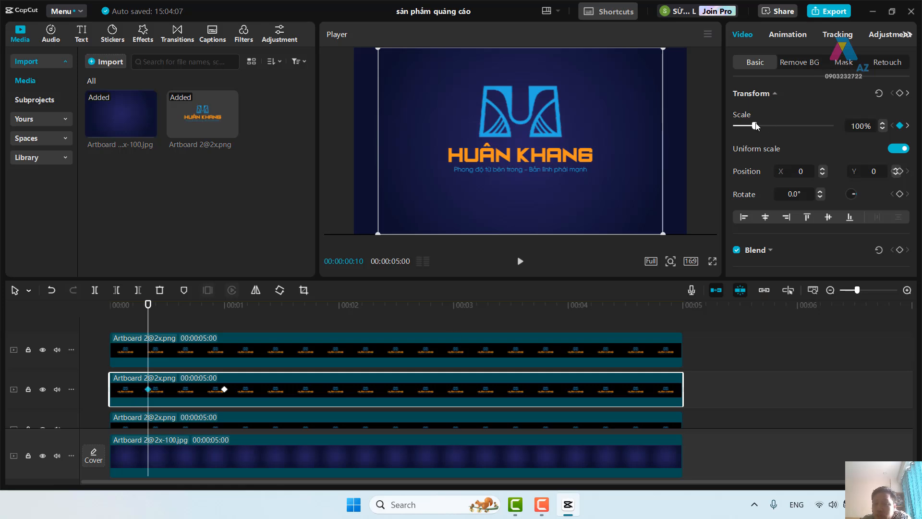
drag(755, 126, 748, 126)
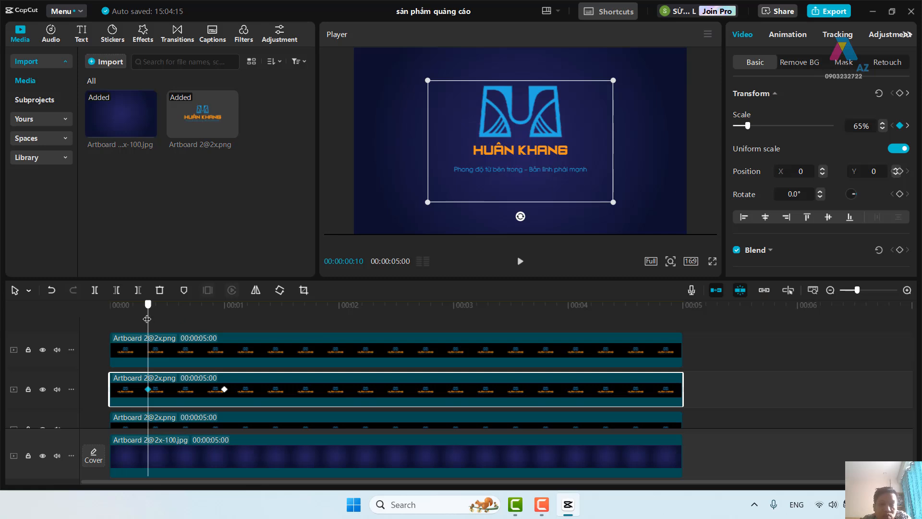
Step: Examine the frame at 00:00:01:00 and the end keyframes of the three logo copies
drag(146, 319, 224, 305)
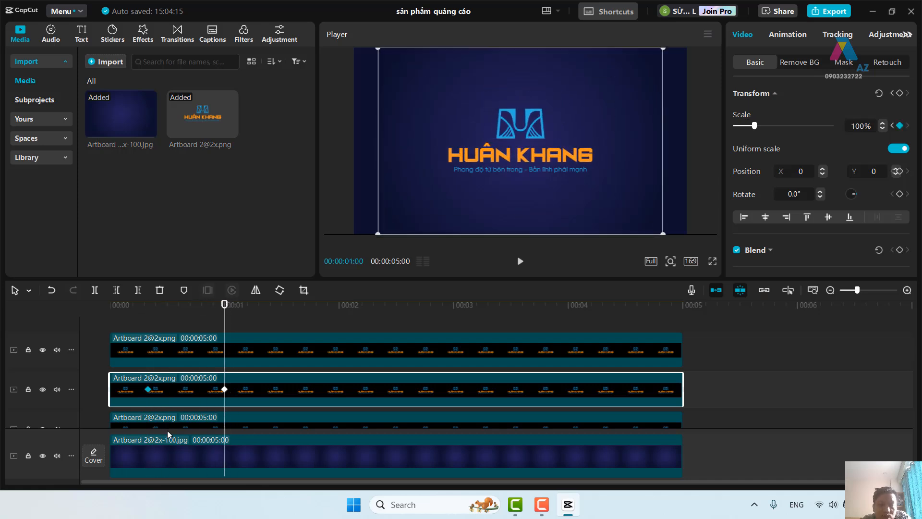
scroll(246, 371, down, 2)
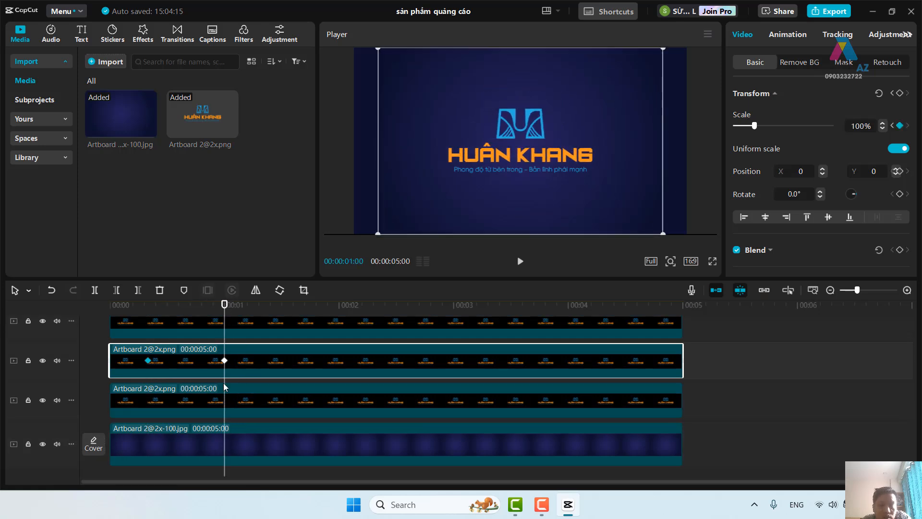
click(223, 384)
click(224, 328)
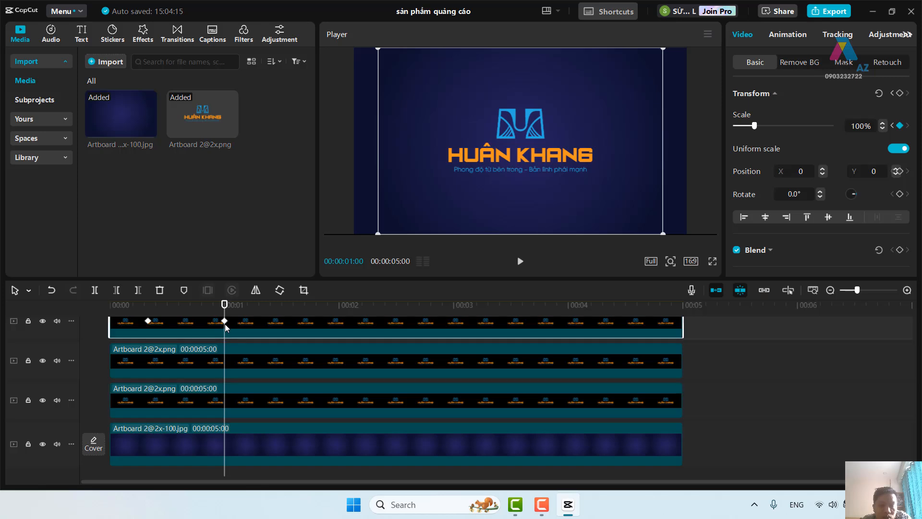
click(225, 386)
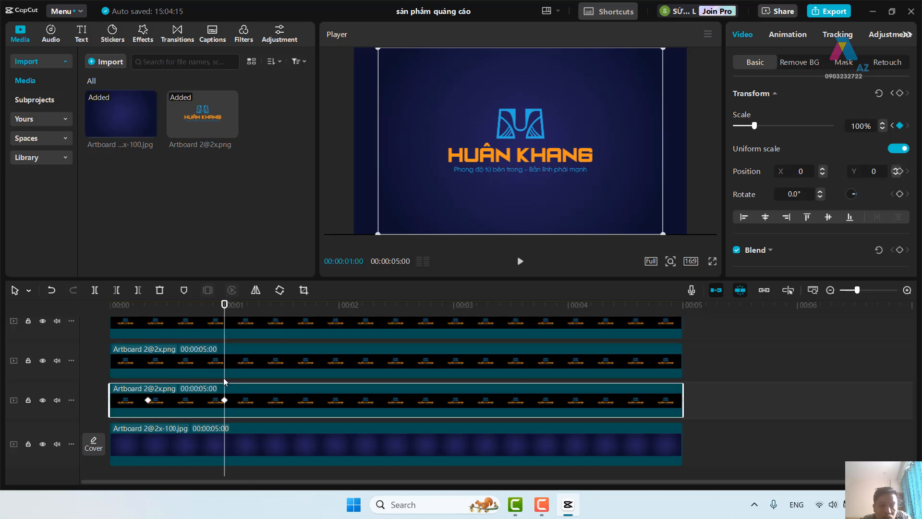
click(202, 376)
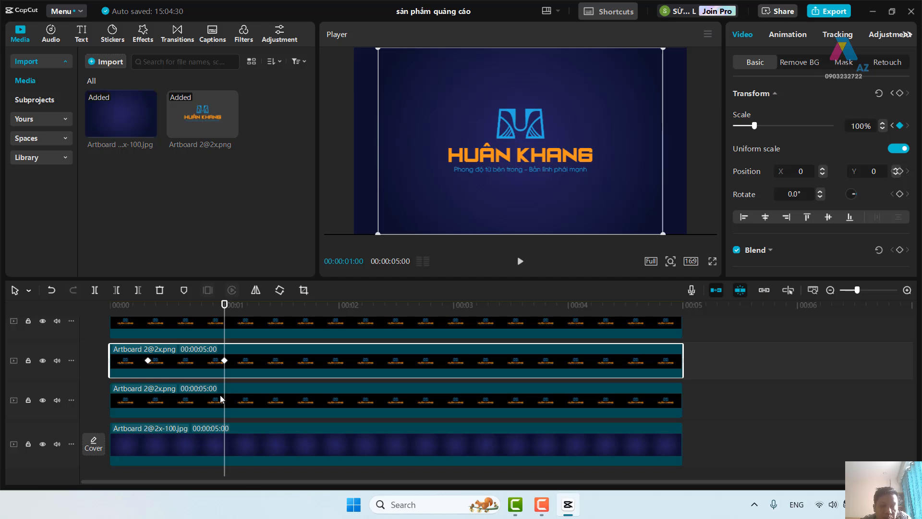
Step: Set the lowest logo copy's Scale to 165% at its 00:00:00:10 keyframe and preview the frame at 00:00:01:00
click(158, 406)
click(148, 400)
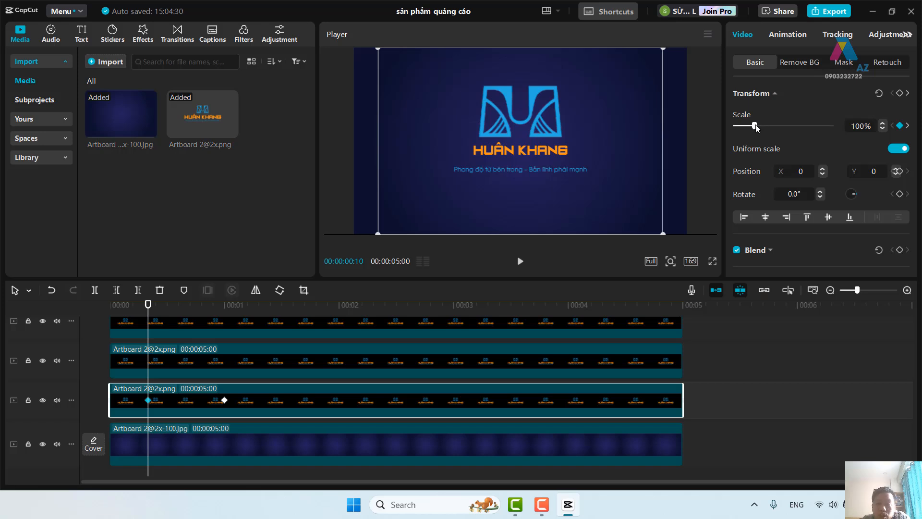
drag(755, 126, 767, 126)
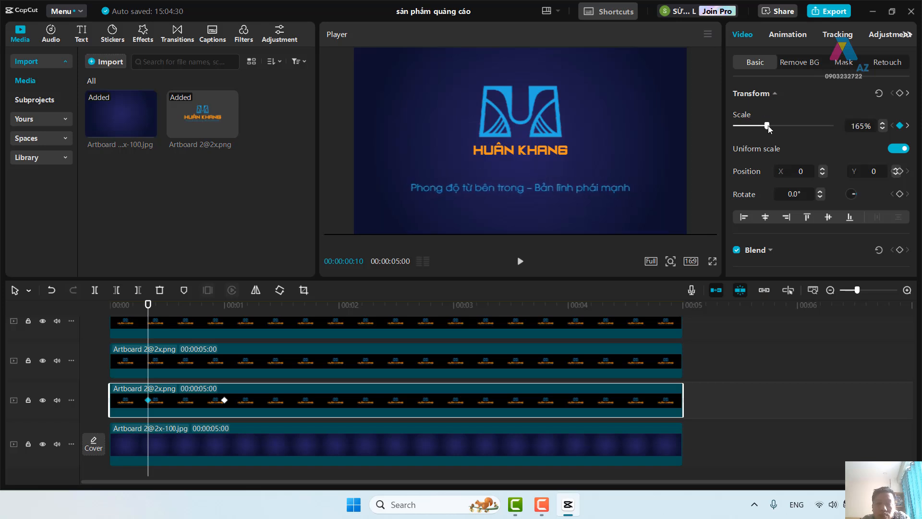
drag(148, 316, 224, 299)
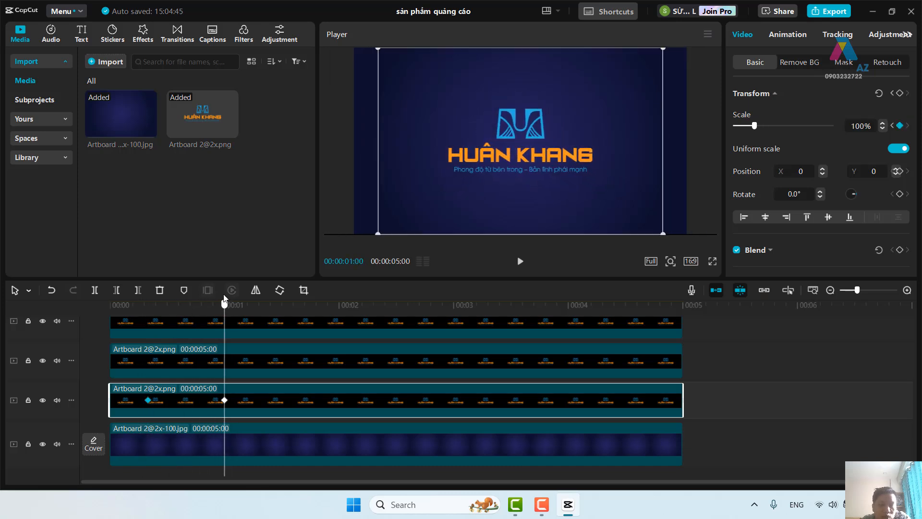
Step: Show the variable speed animation graph for the top logo copy and enlarge the timeline area to display its whole Scale curve
scroll(274, 362, up, 2)
click(269, 370)
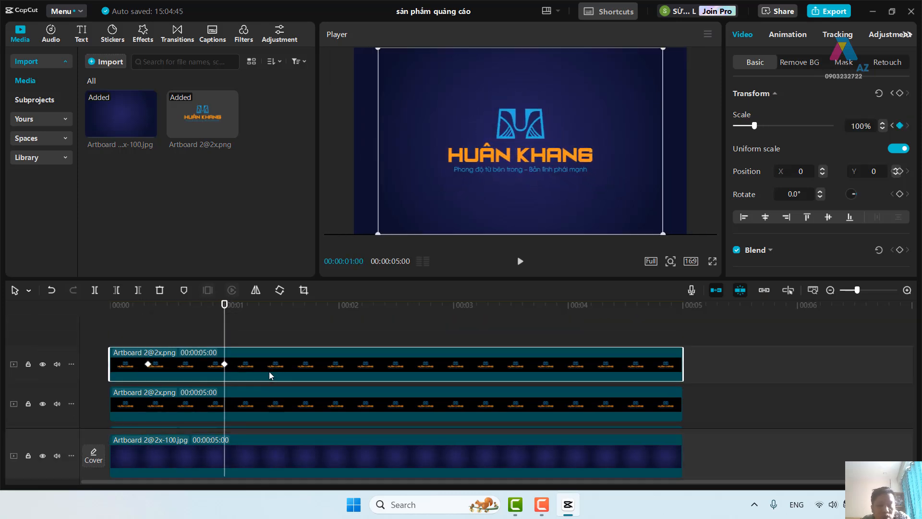
drag(227, 329, 149, 334)
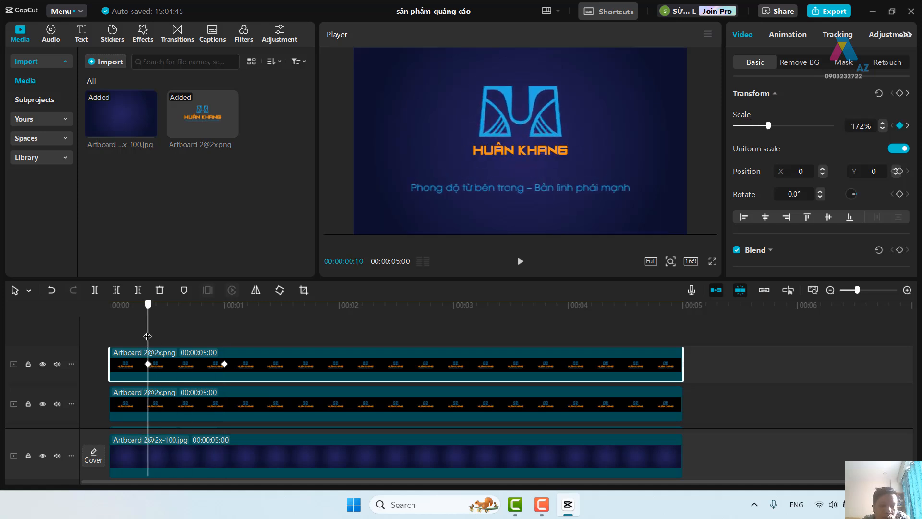
right_click(187, 367)
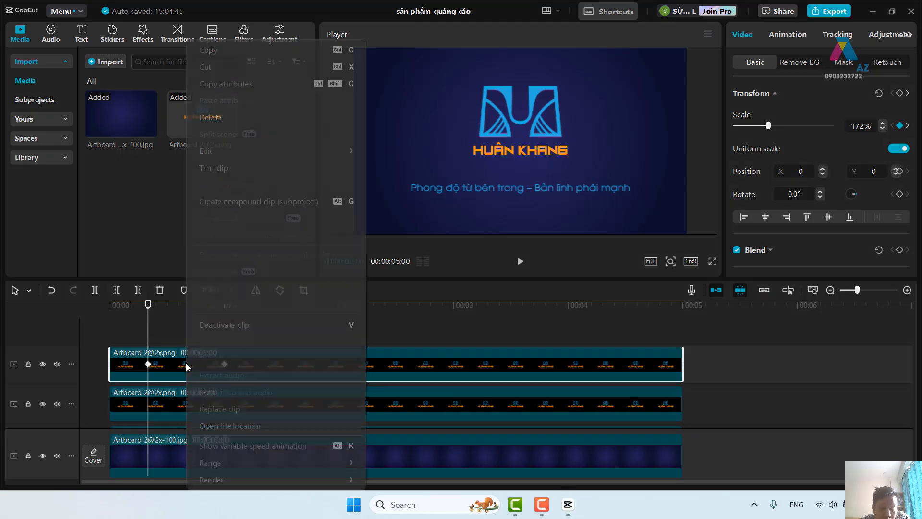
click(248, 446)
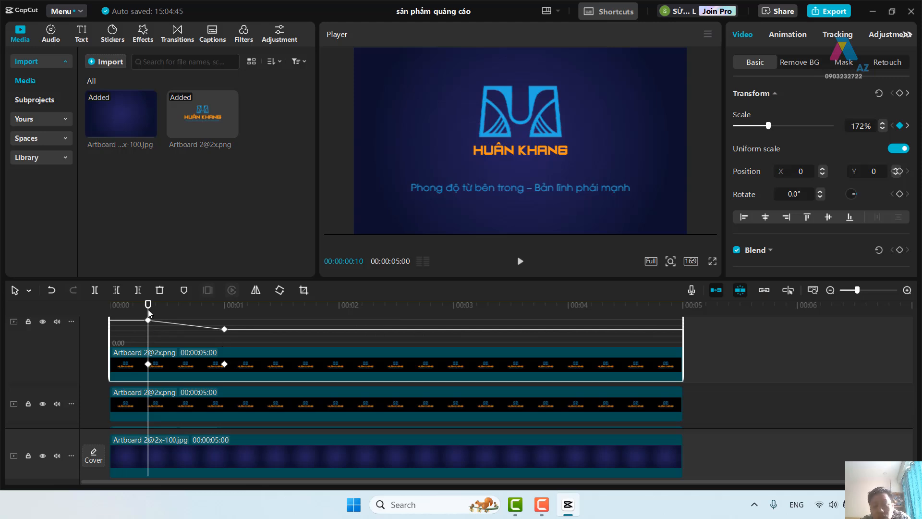
drag(535, 279, 550, 204)
scroll(398, 266, up, 3)
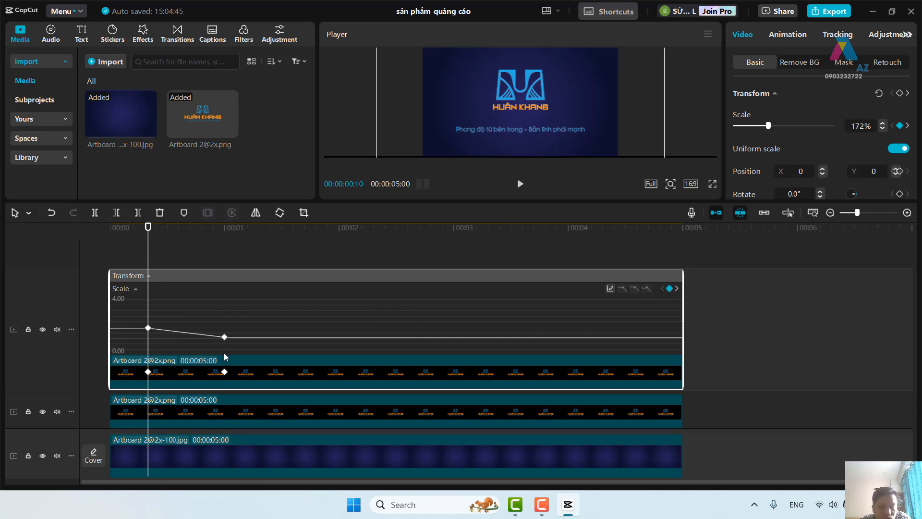
Step: Apply the smooth easing curve to both Scale keyframes of the top logo copy, at 00:00:00:10 and 00:00:01:00
click(171, 253)
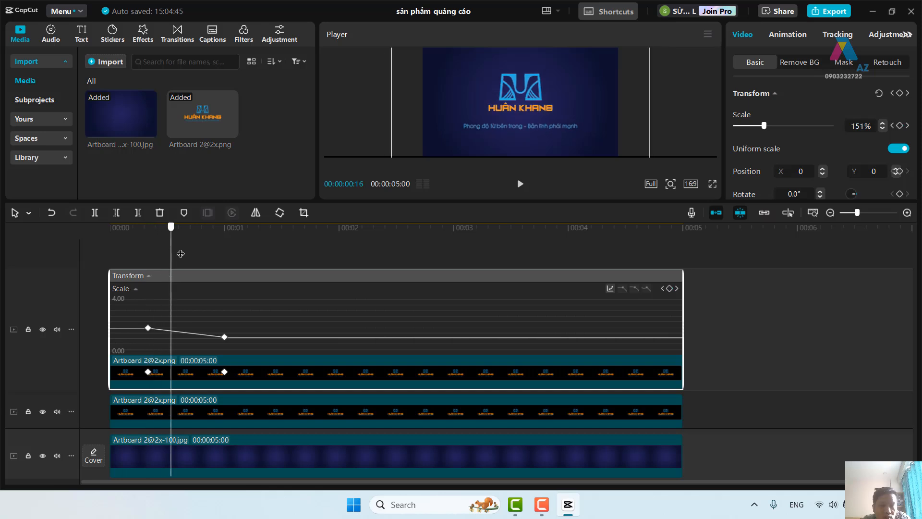
drag(180, 253, 148, 252)
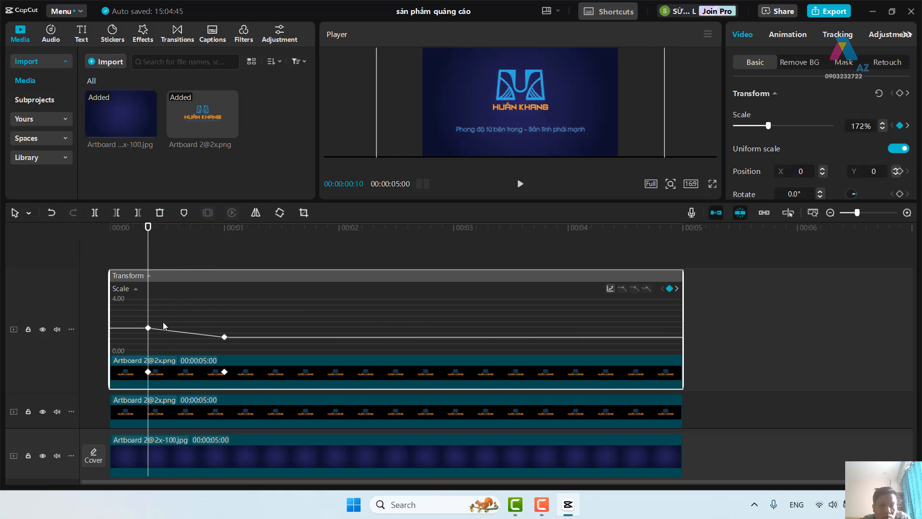
click(148, 328)
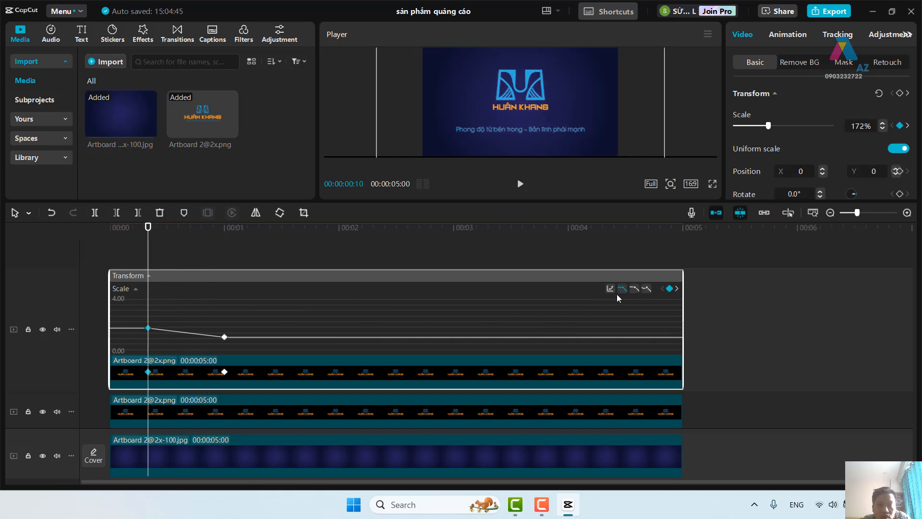
click(635, 288)
click(224, 336)
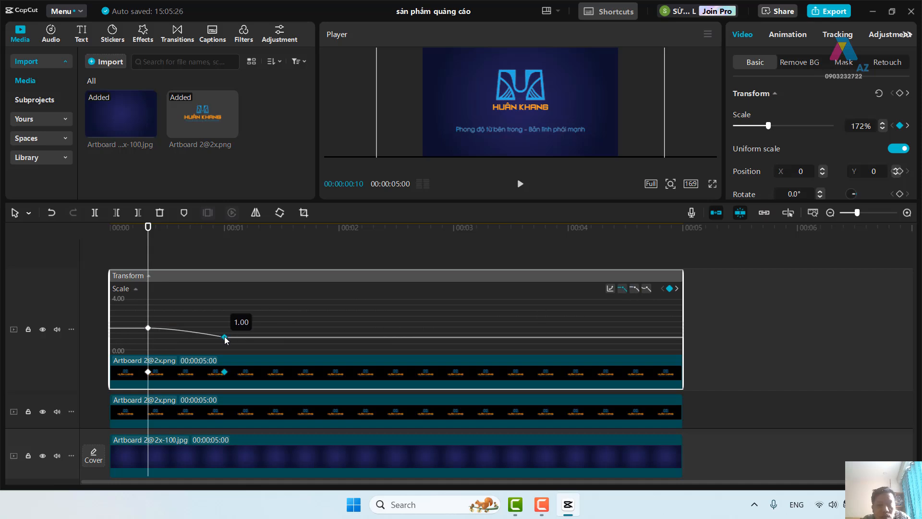
click(635, 289)
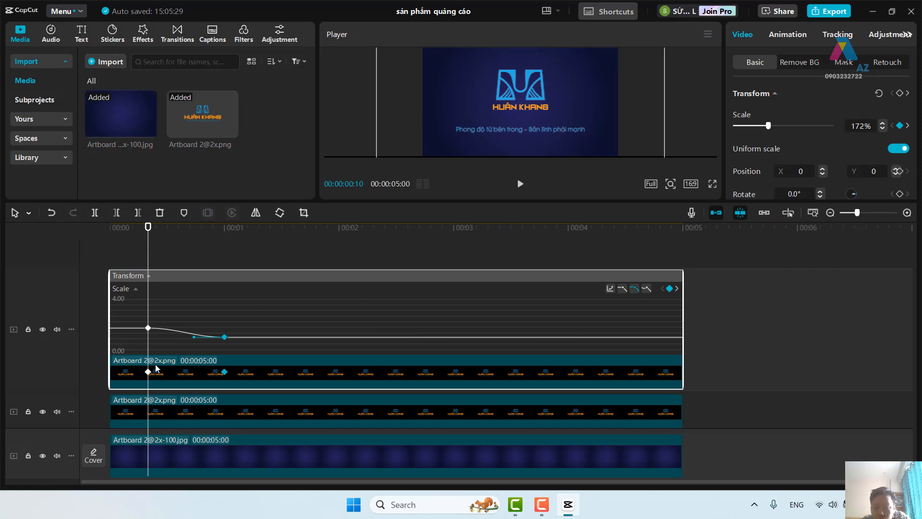
Step: Preview the top logo copy's eased Scale animation from 00:00:00:10 and return the playhead to that frame
click(148, 328)
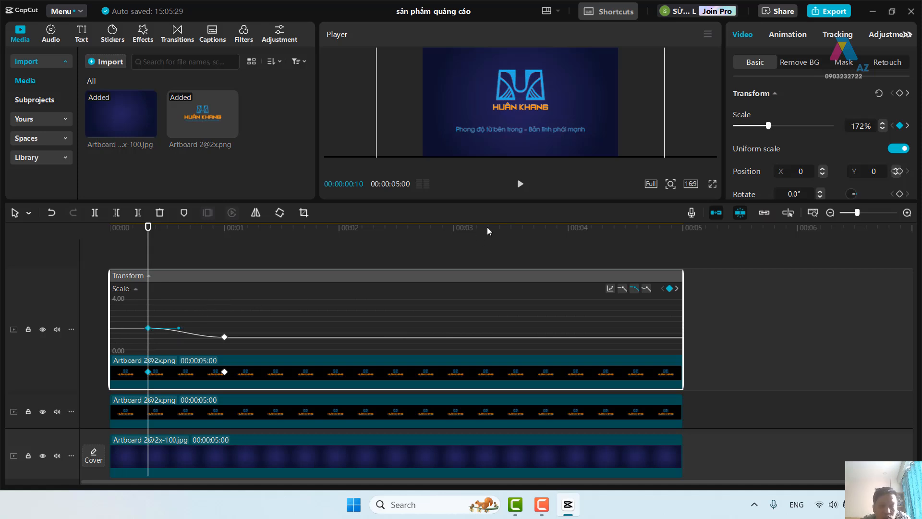
click(520, 184)
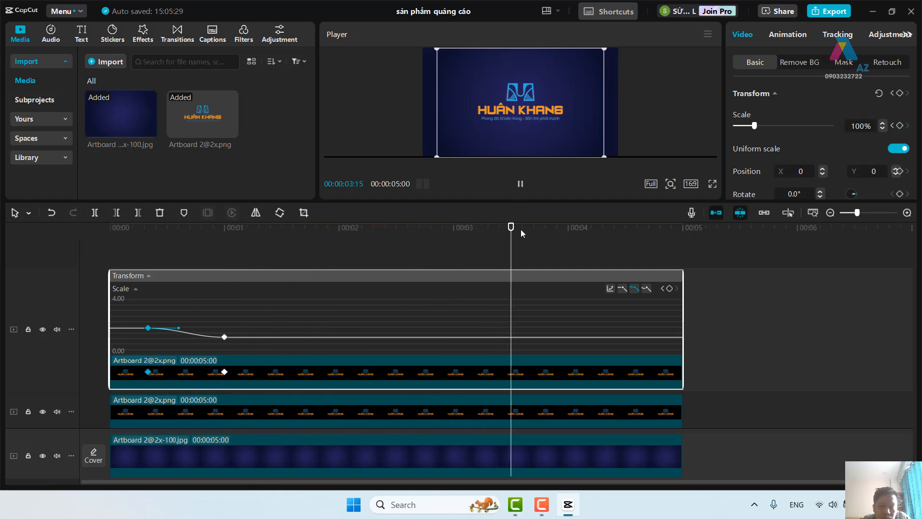
click(565, 252)
drag(565, 252, 149, 276)
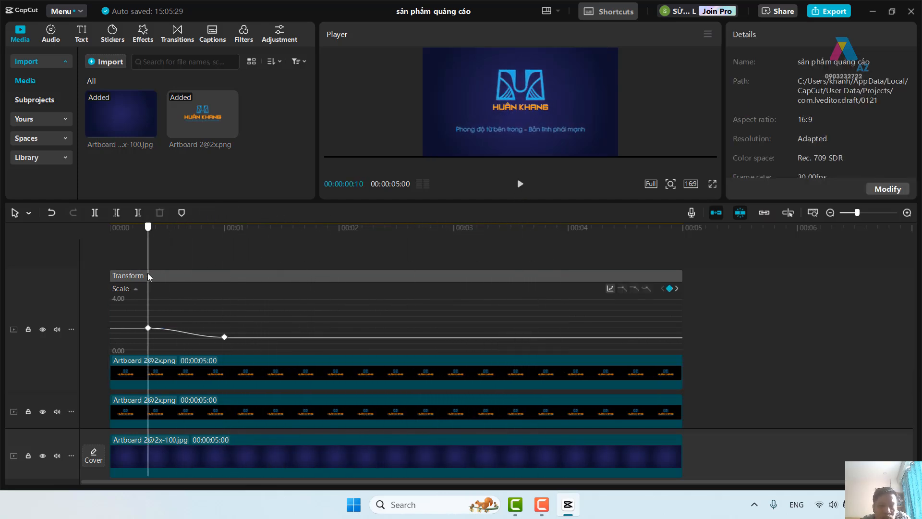
Step: Select the top logo copy's 00:00:00:10 keyframe and hide the clip's variable speed animation graph
scroll(255, 342, down, 1)
click(229, 362)
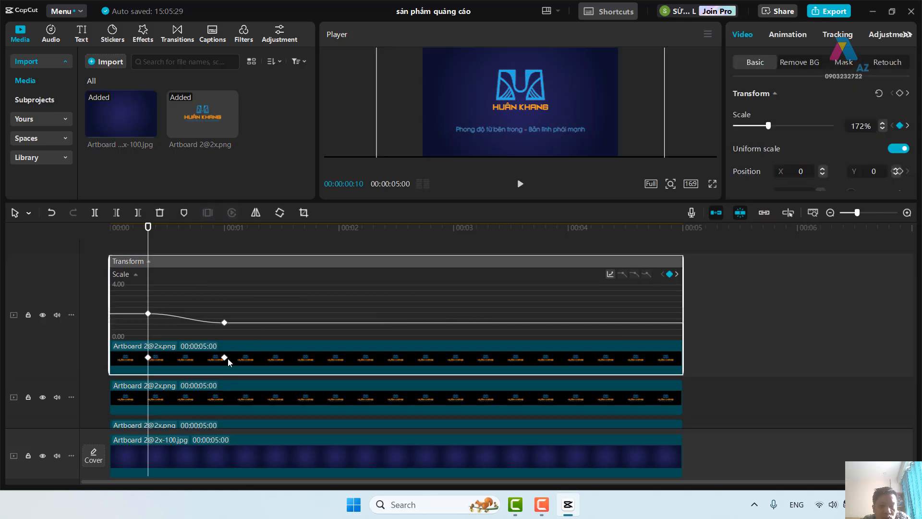
click(148, 357)
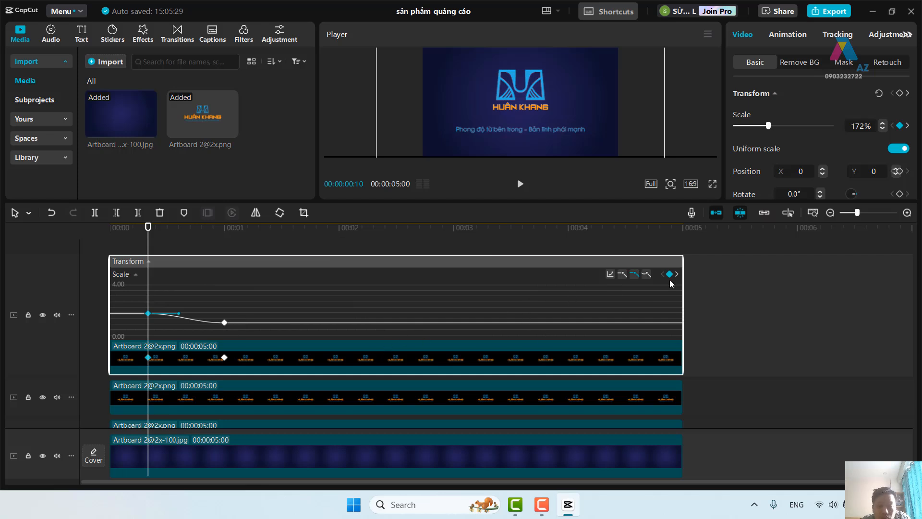
right_click(272, 284)
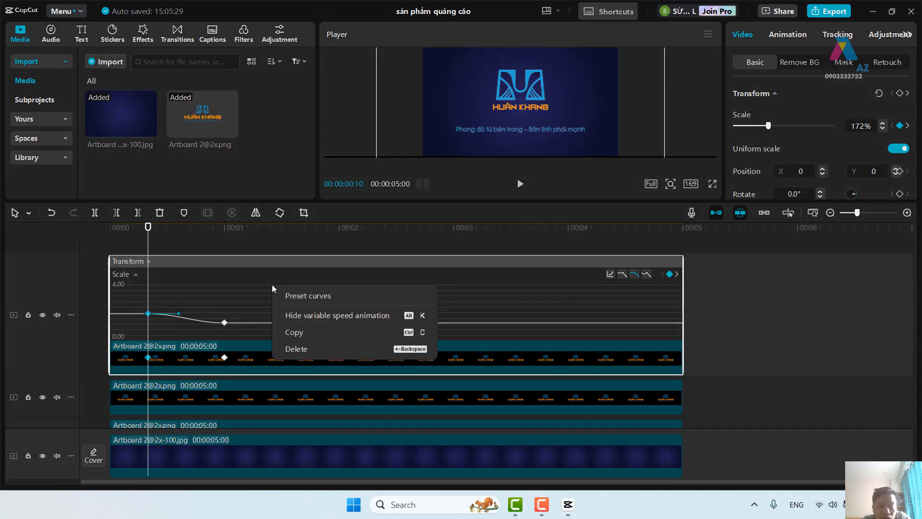
click(329, 315)
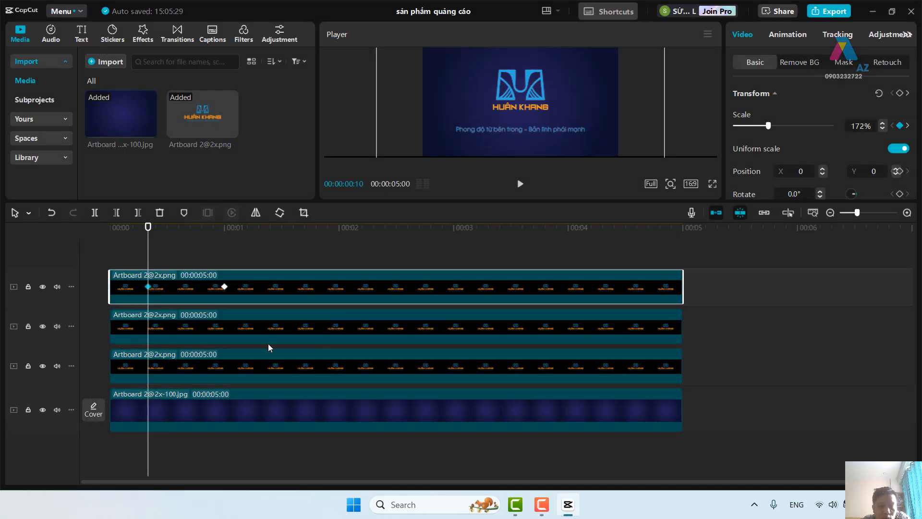
Step: Show the variable speed animation graph for the middle logo copy
click(253, 318)
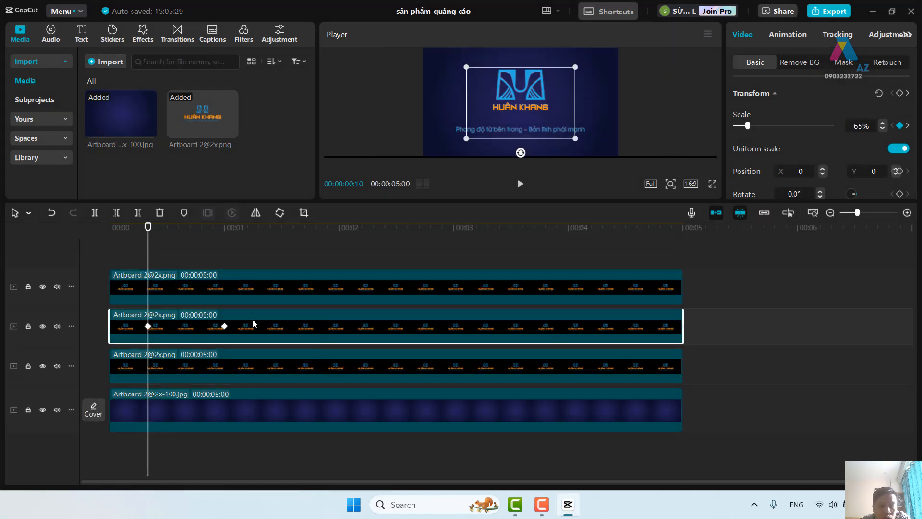
right_click(189, 326)
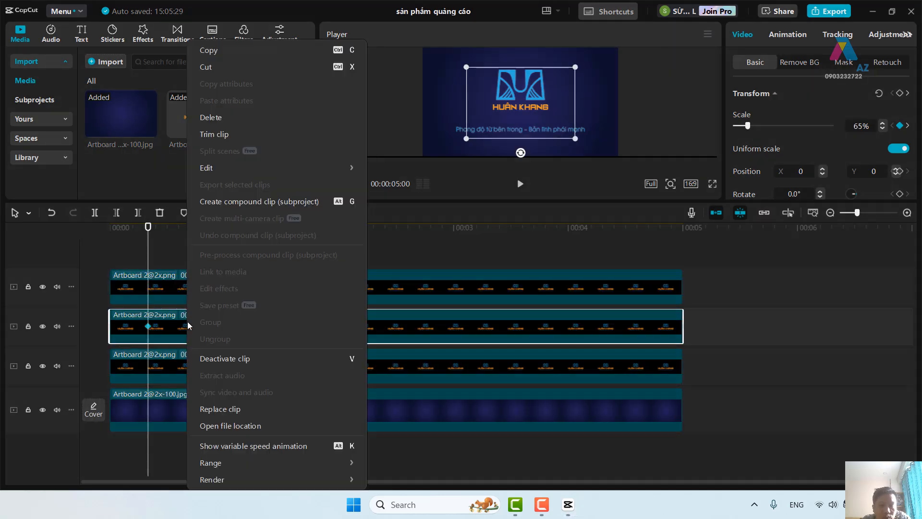
click(255, 447)
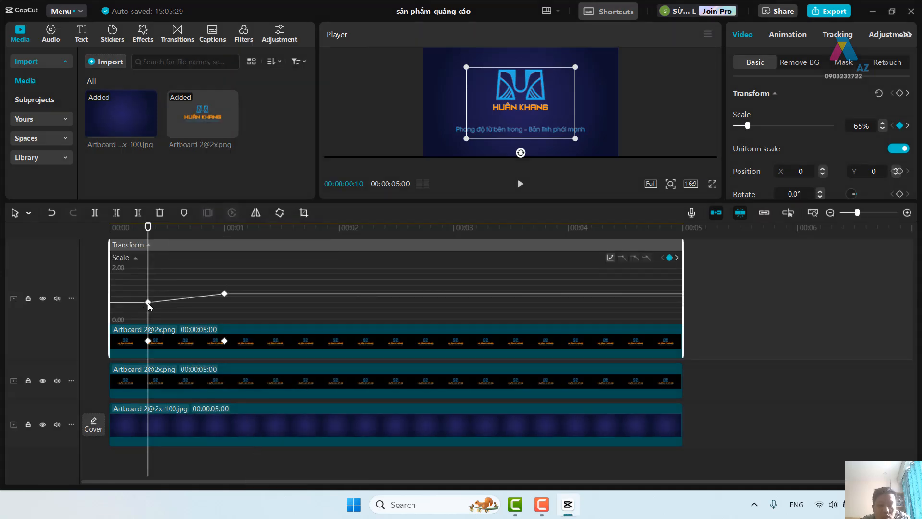
Step: Apply the smooth easing curve to both Scale keyframes of the middle logo copy, at 00:00:00:10 and 00:00:01:00
drag(148, 302, 147, 301)
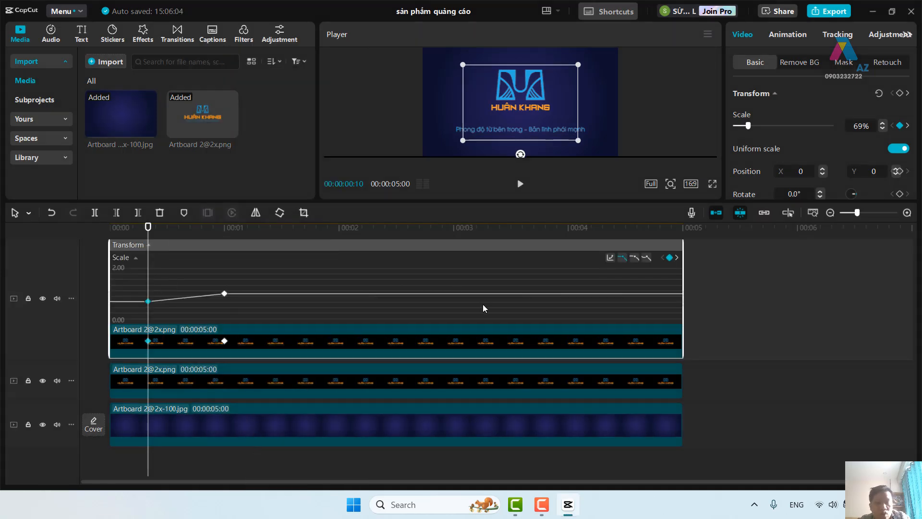
key(ctrl+z)
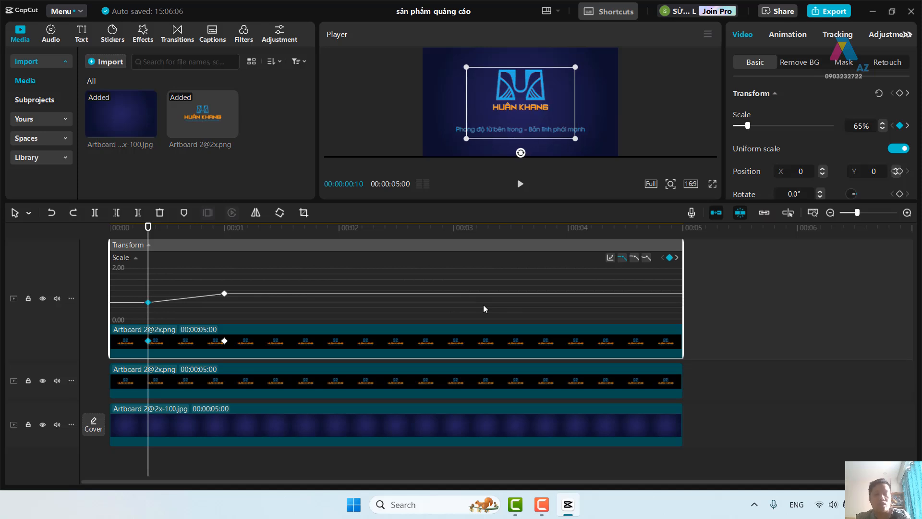
click(639, 258)
click(224, 293)
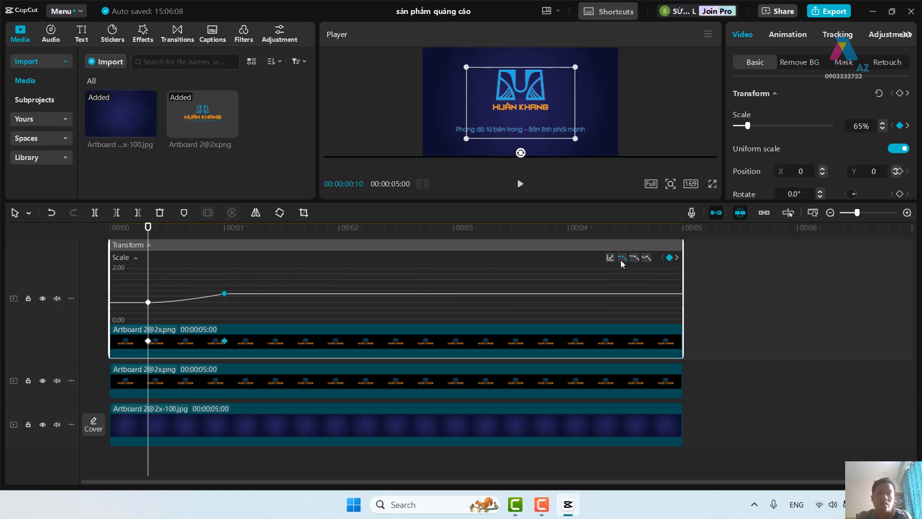
click(635, 258)
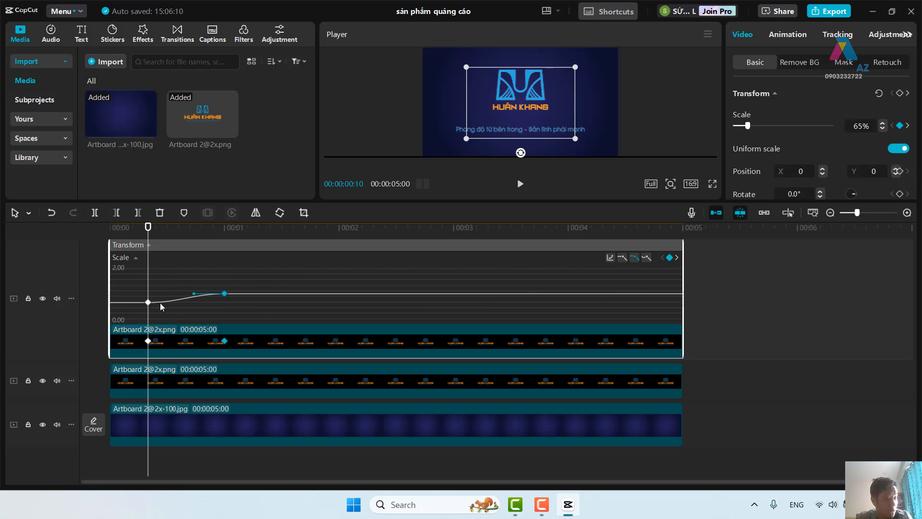
Step: Try raising the curve handle of the middle logo copy's end keyframe so its Scale overshoots, and preview the motion
drag(193, 293, 174, 264)
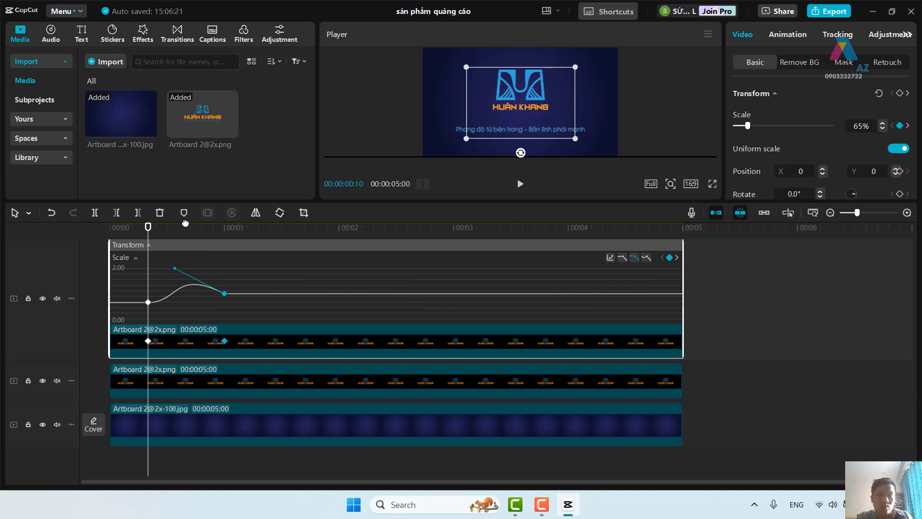
click(149, 269)
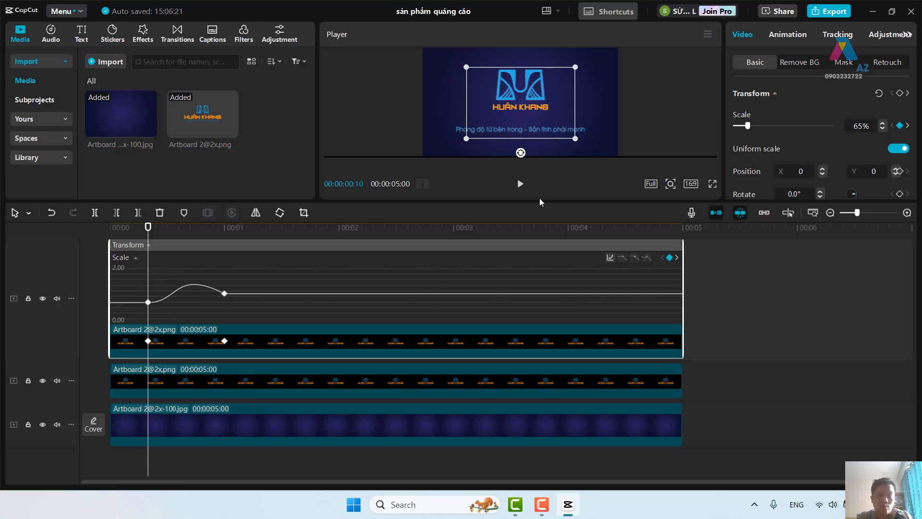
click(520, 185)
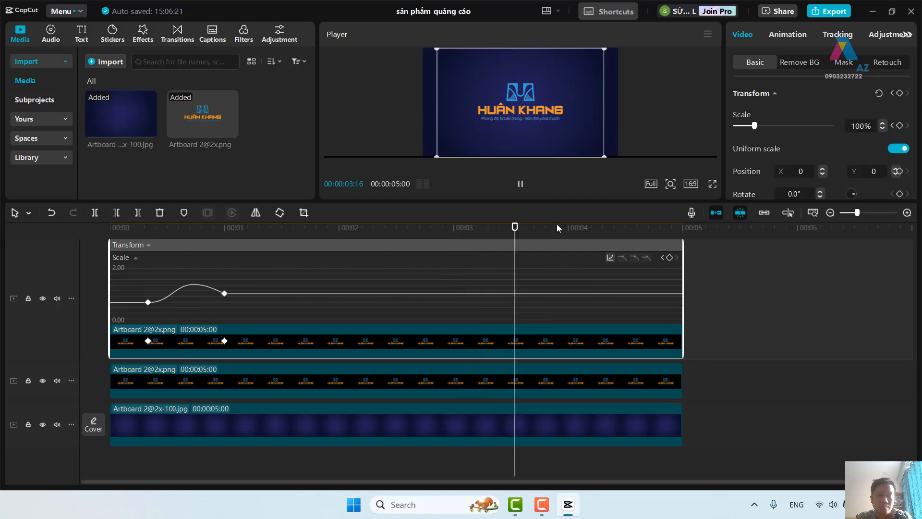
Step: Stretch the middle logo copy's end keyframe handle almost level back to 00:00:00:10 for a longer ease-out, and preview it
drag(557, 228, 145, 301)
click(225, 293)
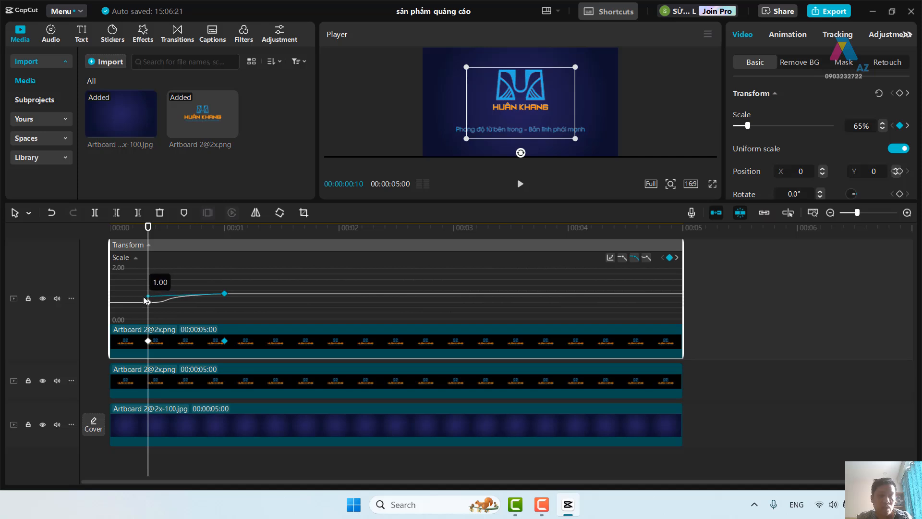
click(520, 185)
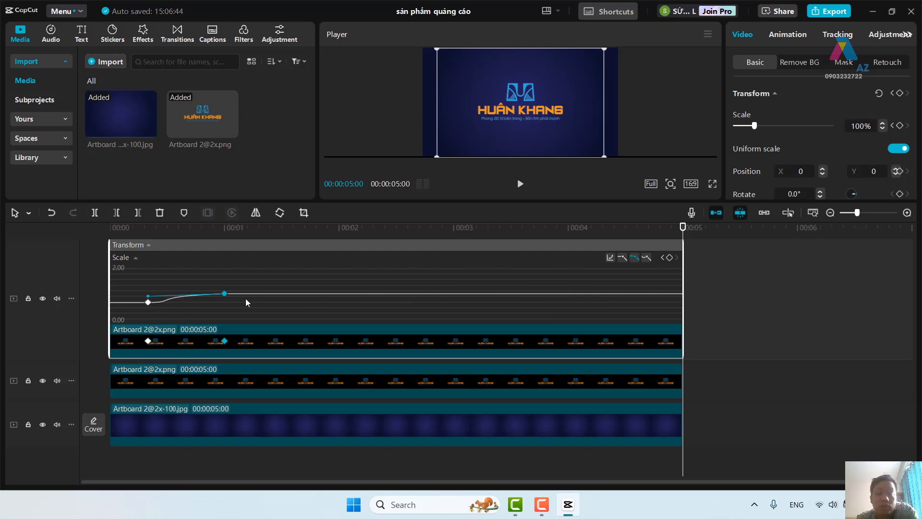
Step: Hide the middle logo copy's variable speed animation graph and show the lowest logo copy's graph with the playhead at 00:00:00:10
right_click(440, 267)
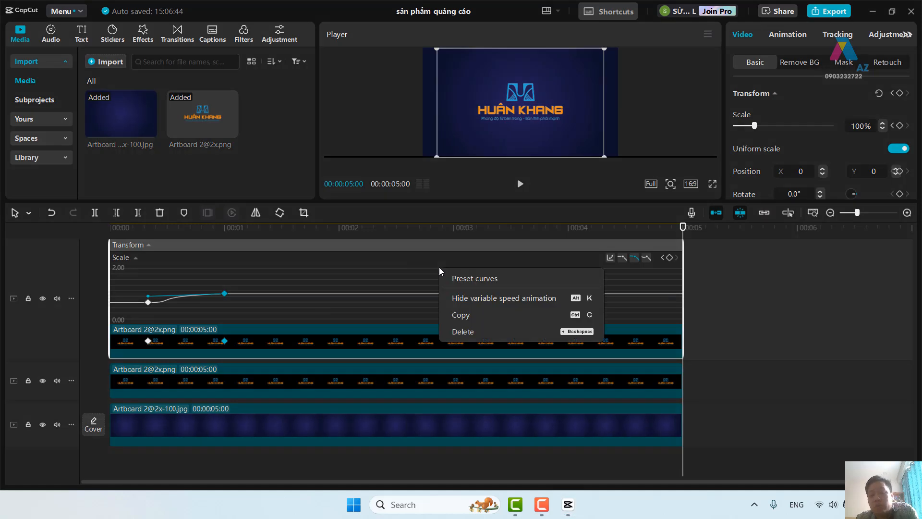
click(488, 298)
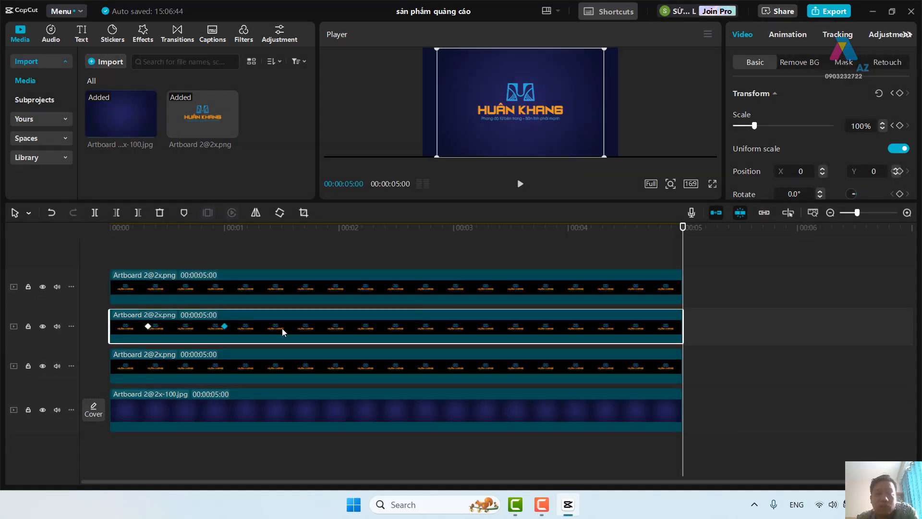
click(188, 368)
click(148, 366)
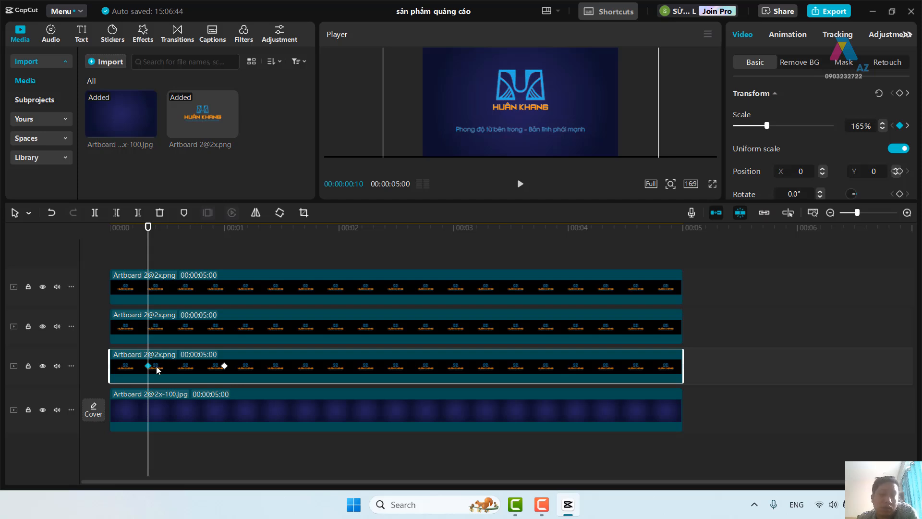
right_click(354, 373)
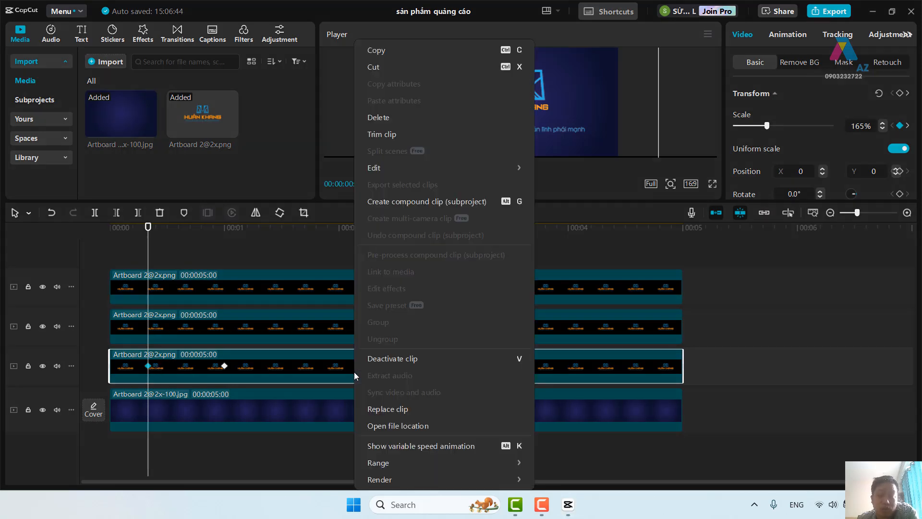
click(453, 444)
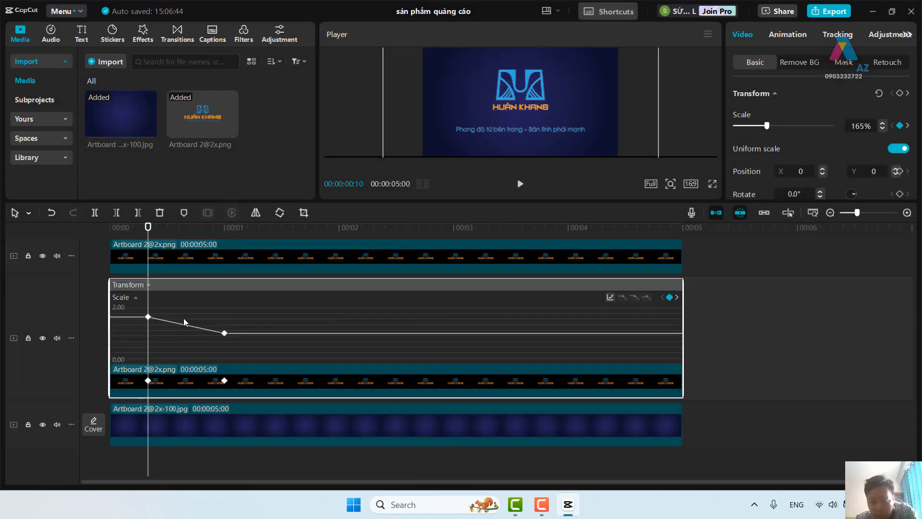
Step: Apply the smooth easing curve to both Scale keyframes of the lowest logo copy, at 00:00:00:10 and 00:00:01:00
click(148, 316)
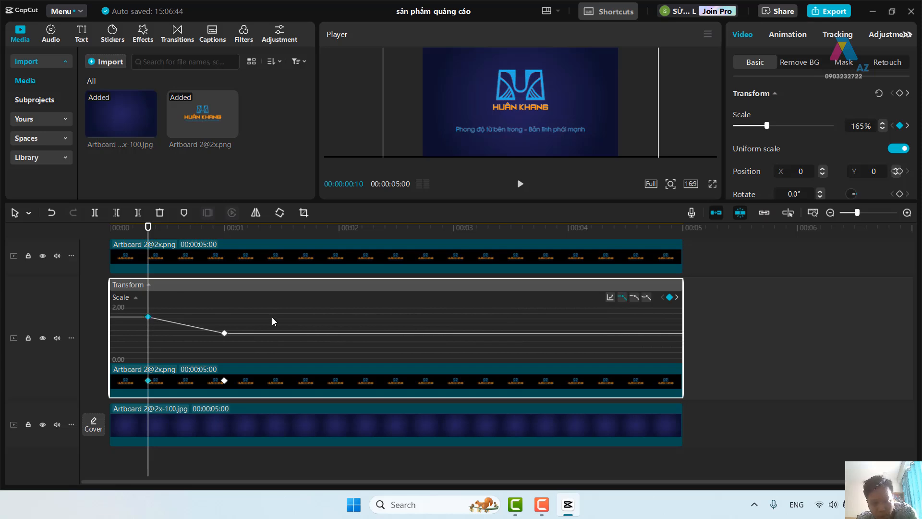
click(634, 298)
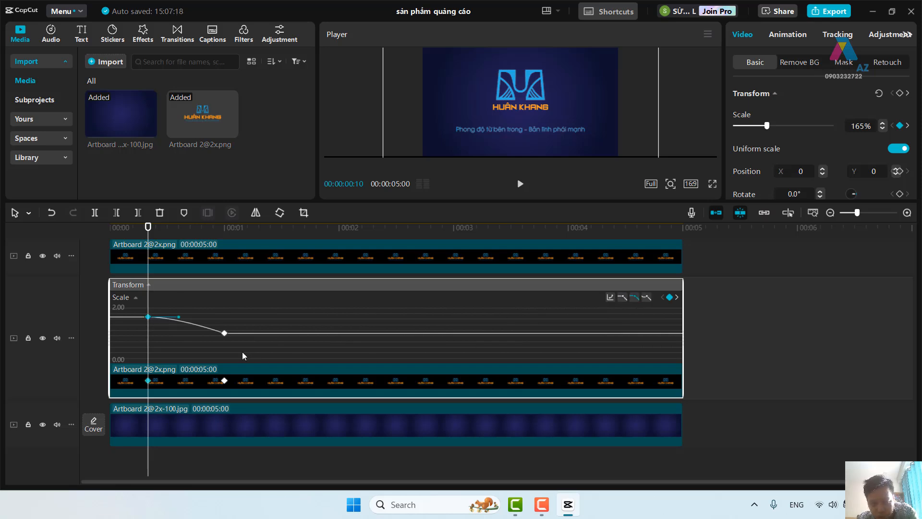
click(224, 333)
click(634, 297)
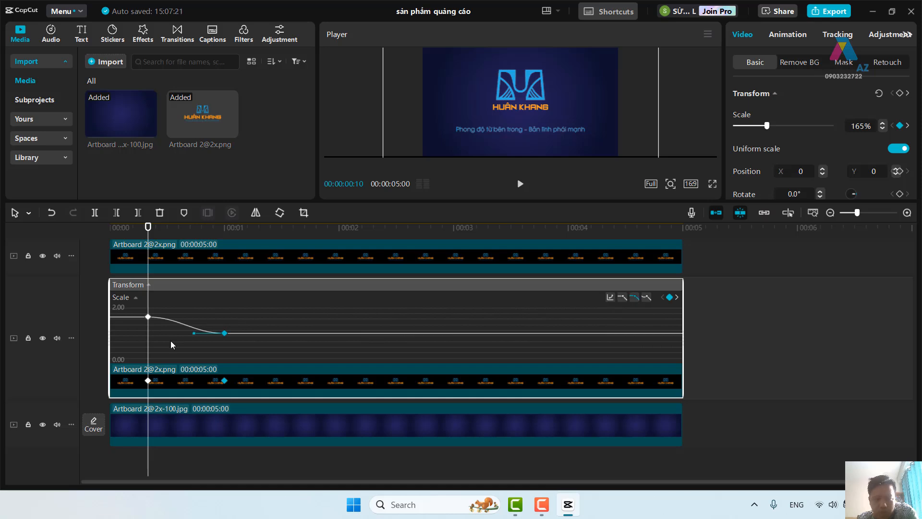
Step: Stretch the curve handle of the lowest logo copy's 00:00:00:10 keyframe almost level to 00:00:01:00 and preview the motion
click(148, 317)
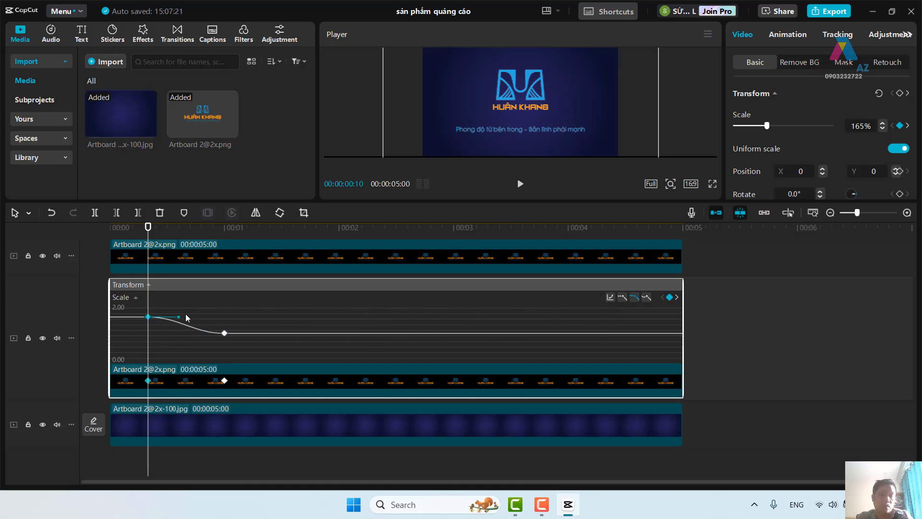
drag(178, 319, 230, 322)
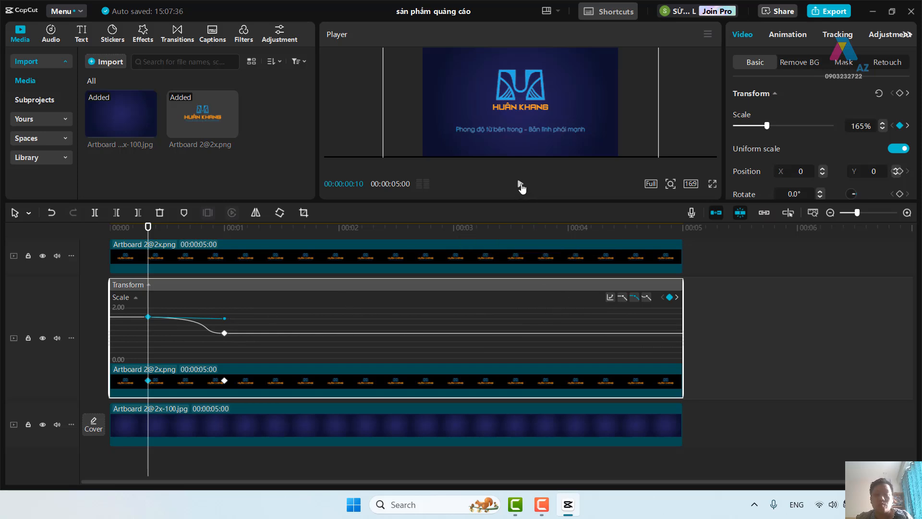
click(520, 184)
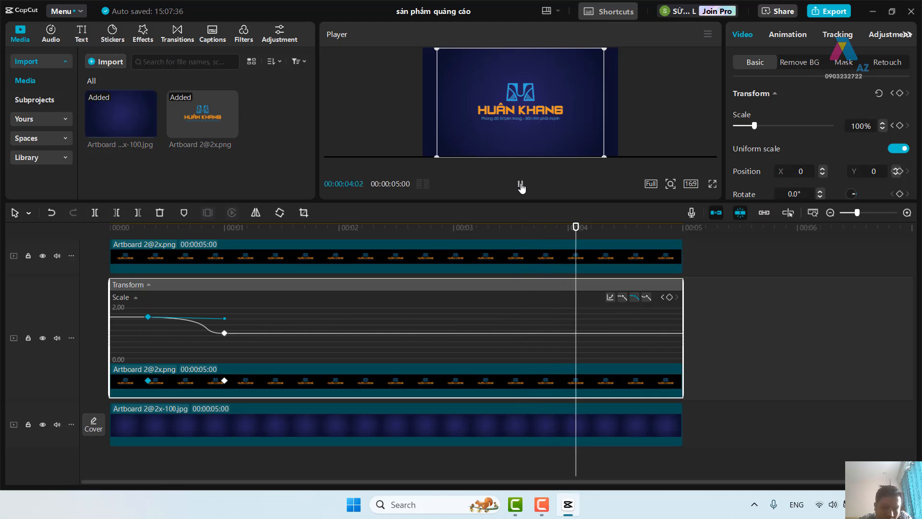
Step: Hide the lowest logo copy's variable speed animation graph and select the top logo copy with the playhead at 00:00:00:10
right_click(435, 315)
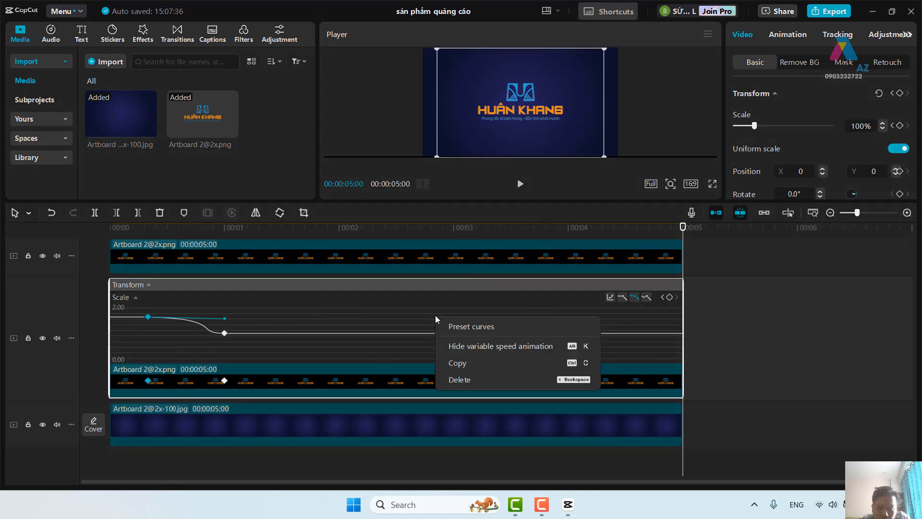
click(449, 345)
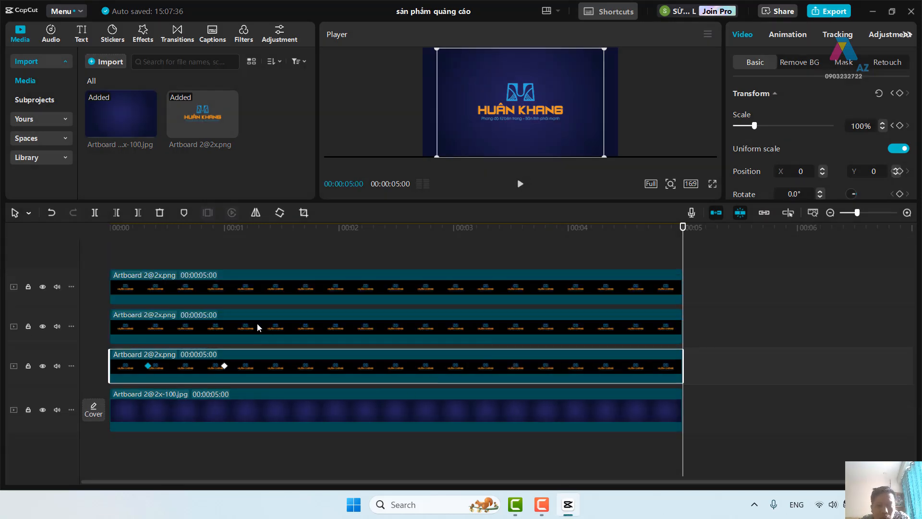
click(241, 291)
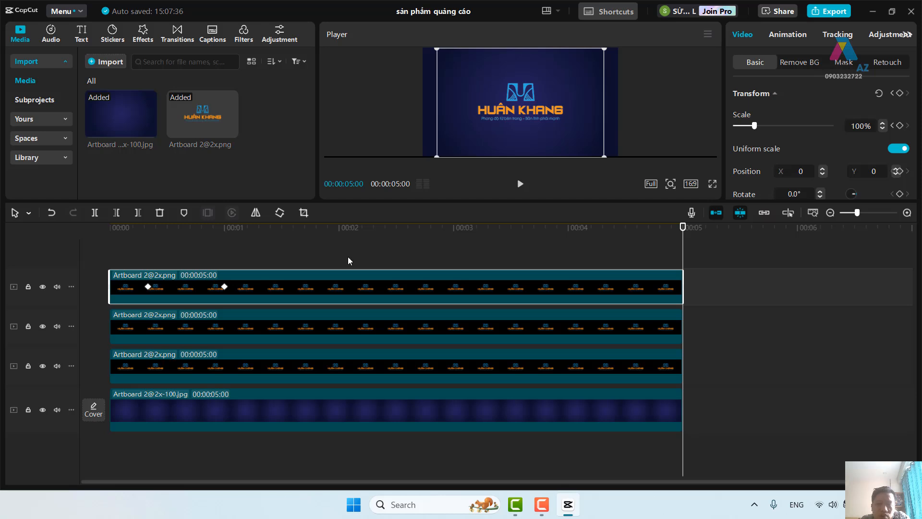
click(149, 255)
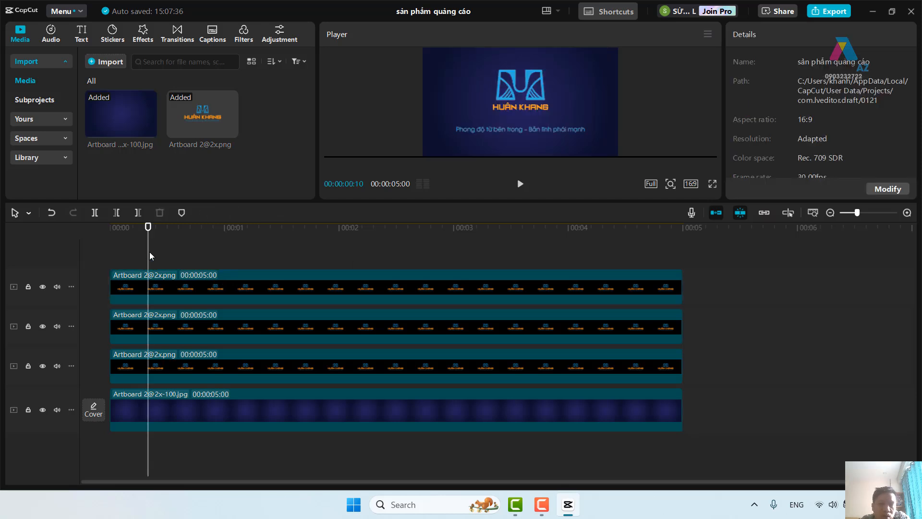
click(167, 287)
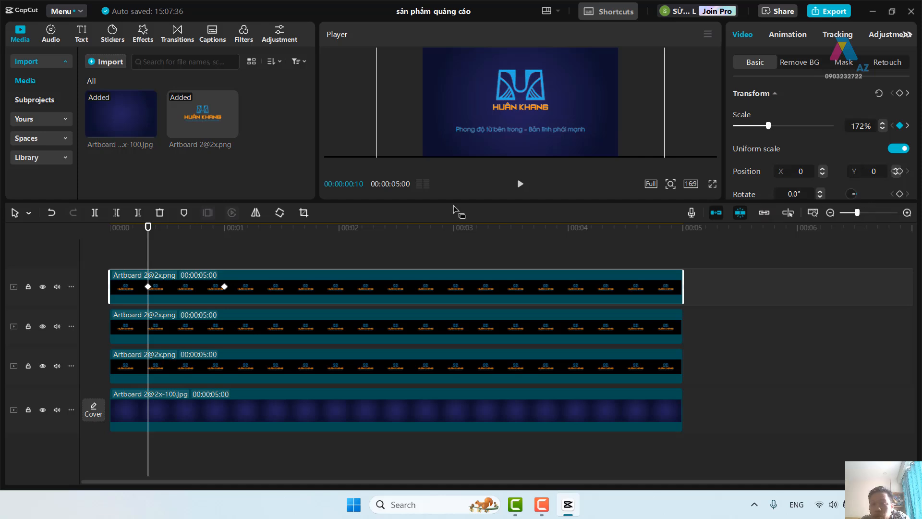
Step: Add Opacity keyframes at 100% to the top logo copy at 00:00:00:10 and 00:00:01:00
drag(522, 202, 522, 238)
scroll(854, 173, down, 5)
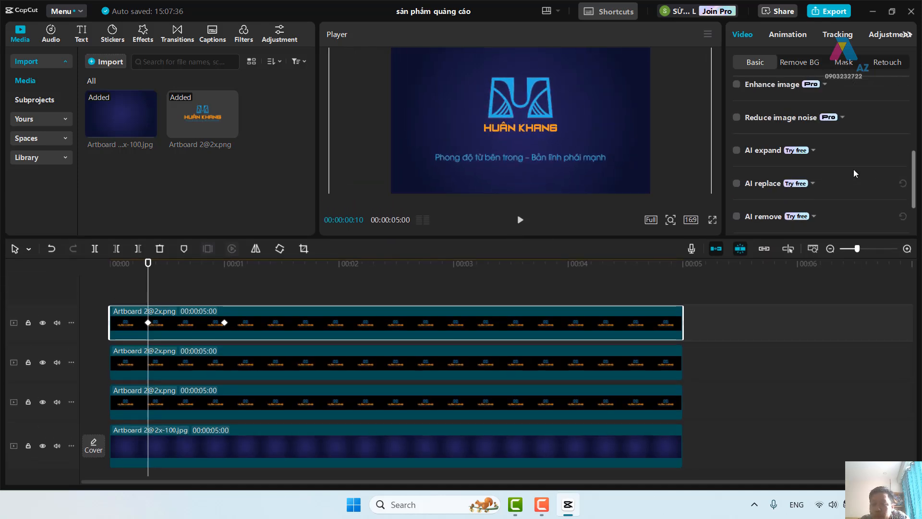
scroll(854, 173, up, 5)
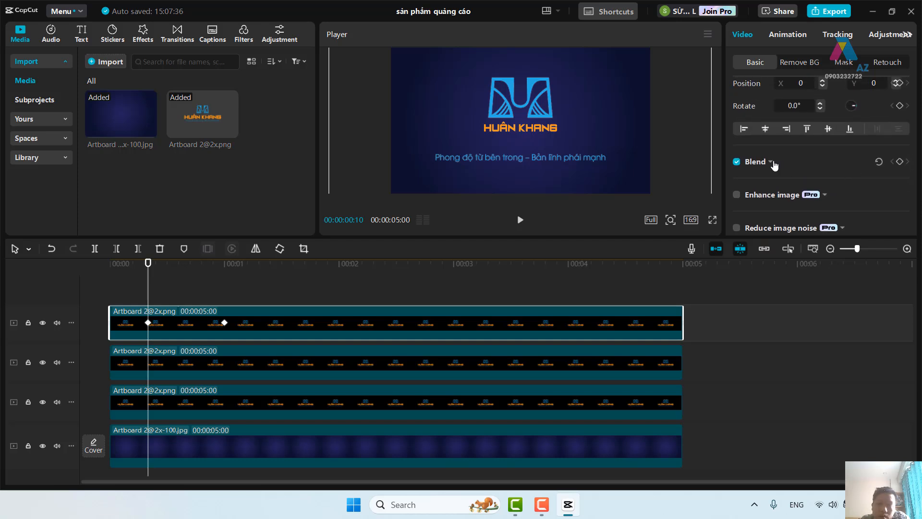
click(772, 163)
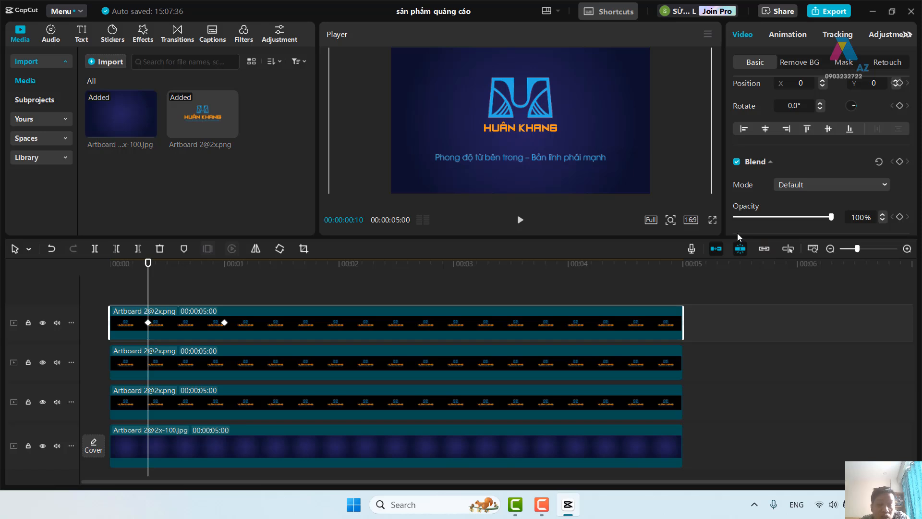
click(902, 218)
click(220, 291)
click(222, 290)
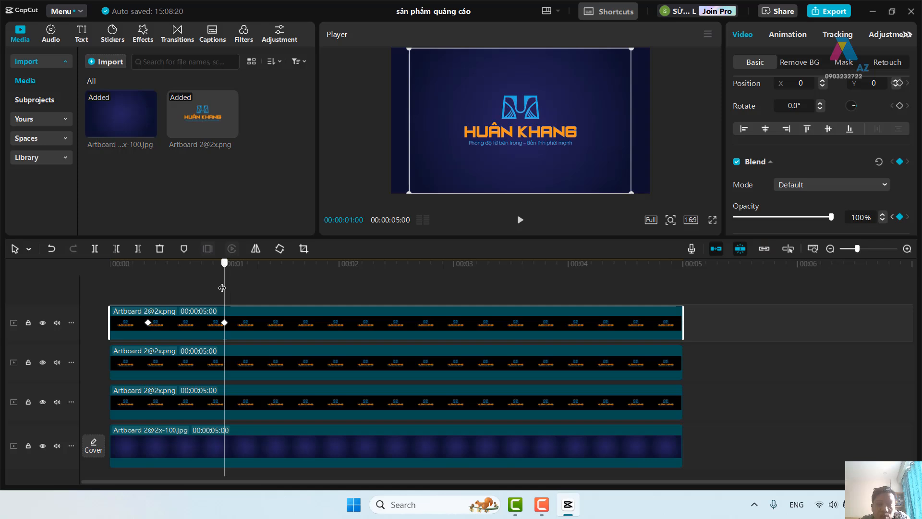
Step: Set the top logo copy's Opacity to 0% at the 00:00:00:10 keyframe and check the fade-in up to 00:00:01:03
click(138, 294)
click(147, 293)
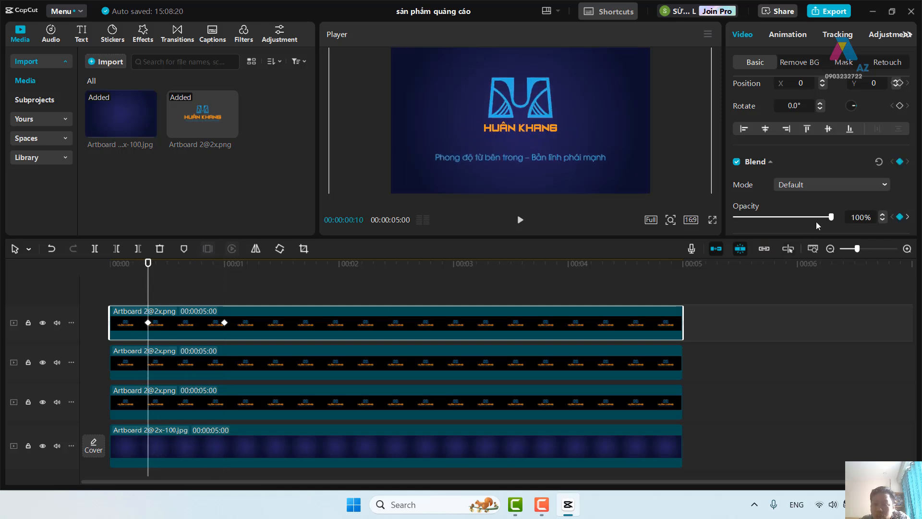
drag(831, 217, 734, 218)
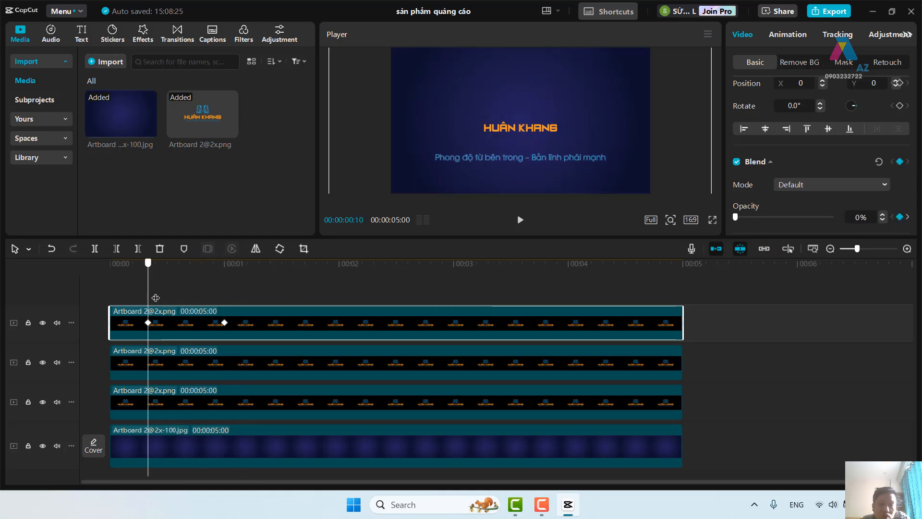
click(236, 294)
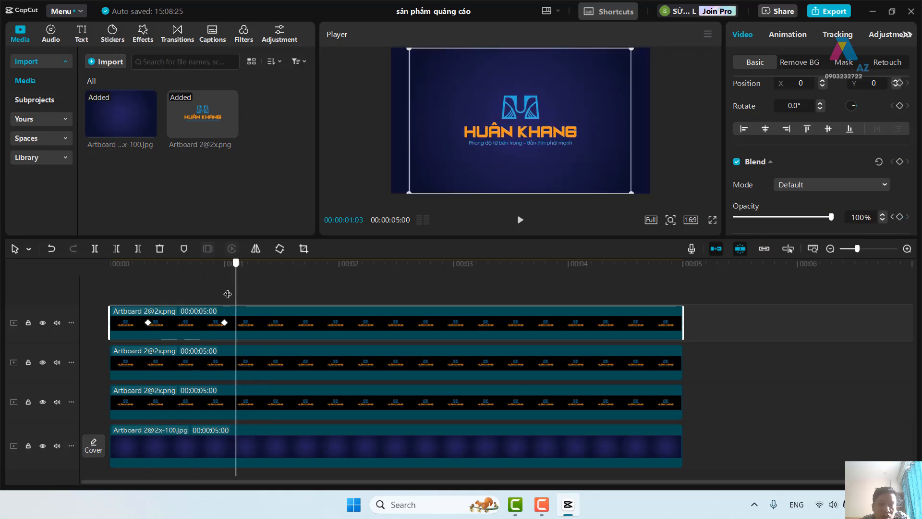
click(147, 304)
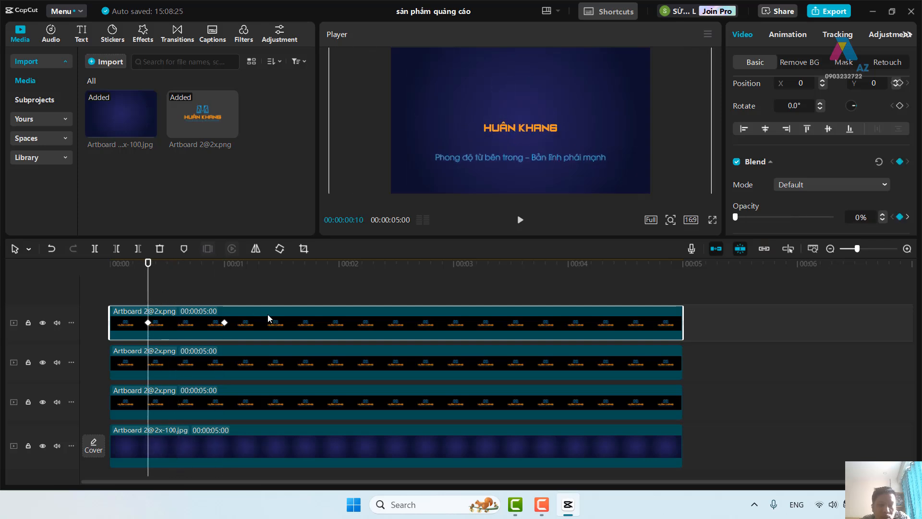
Step: Inspect the top logo copy's two Opacity keyframes in its variable speed animation graph and hide the graph again
right_click(281, 318)
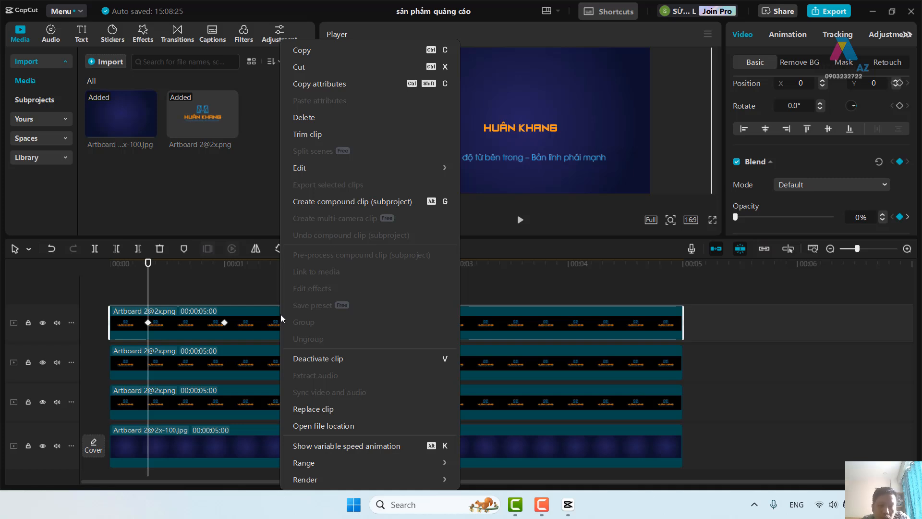
click(307, 446)
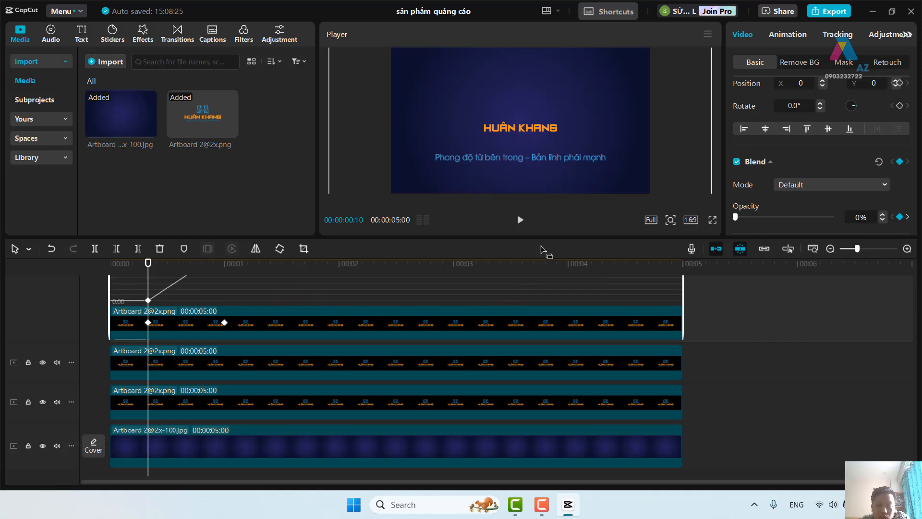
drag(549, 237, 549, 178)
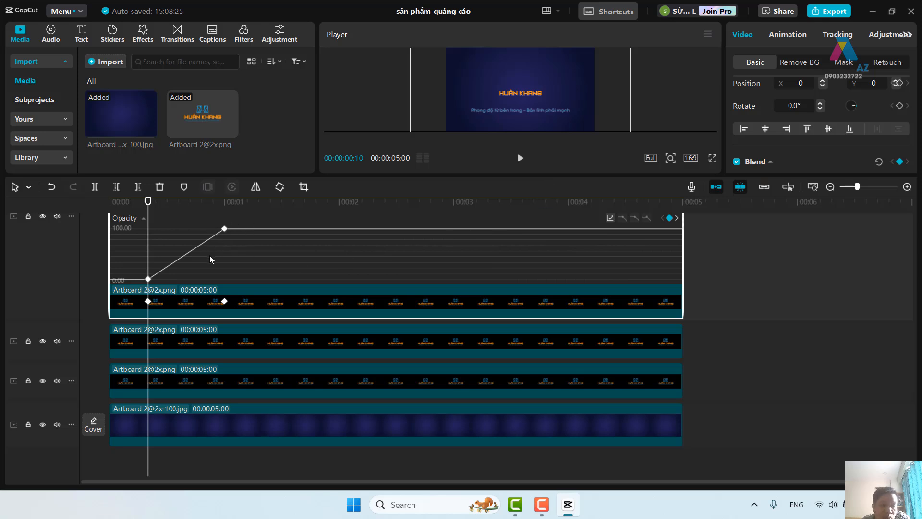
click(224, 229)
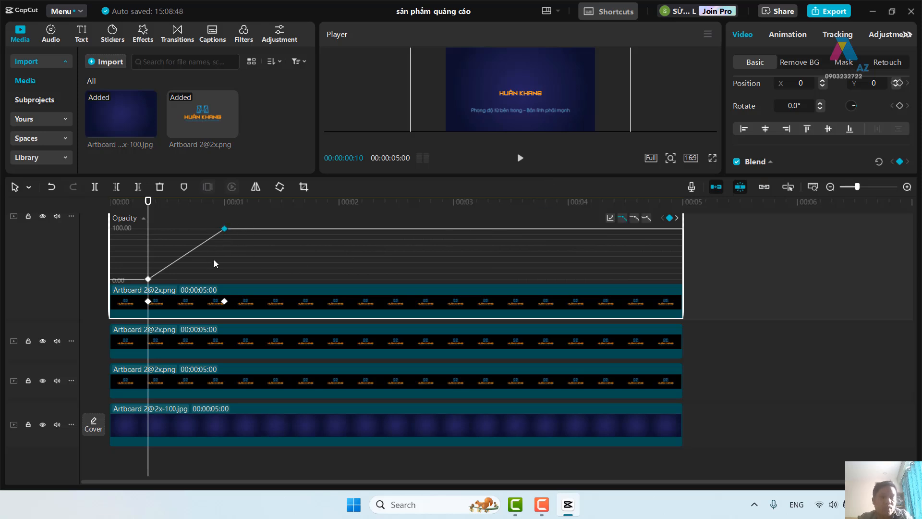
click(148, 279)
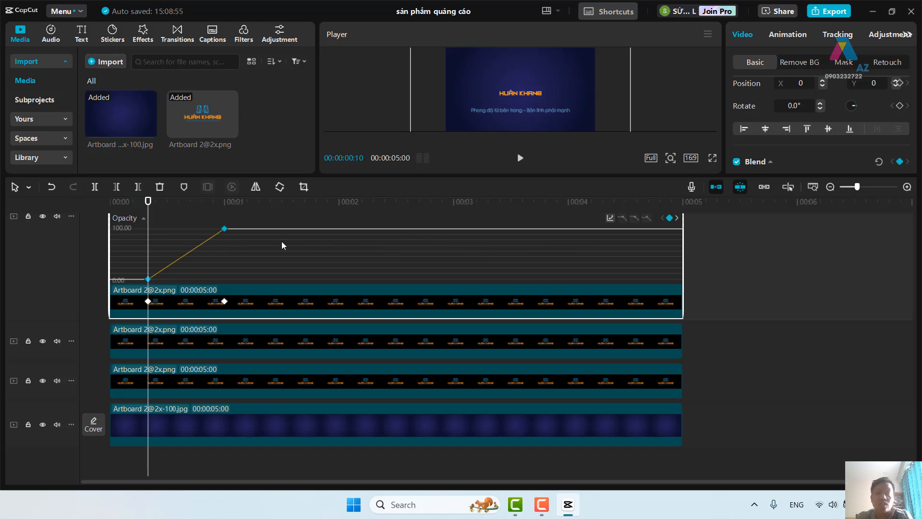
right_click(514, 243)
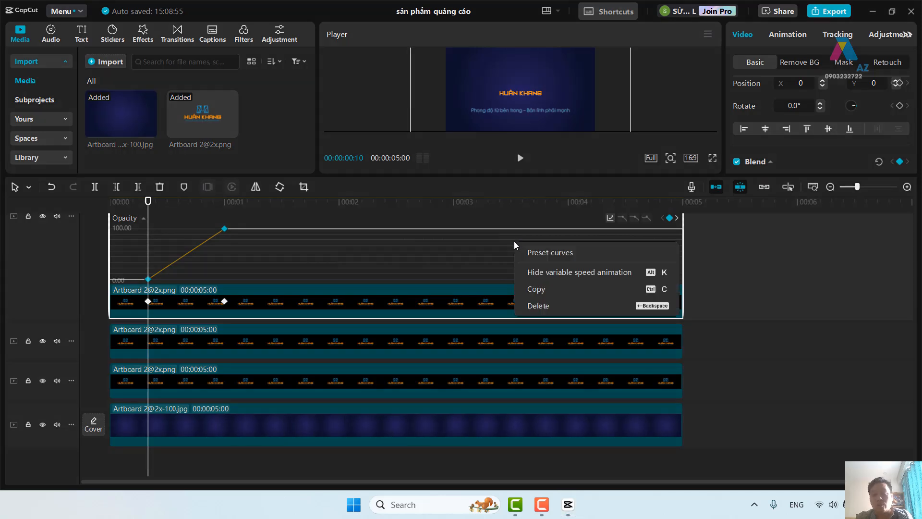
click(529, 272)
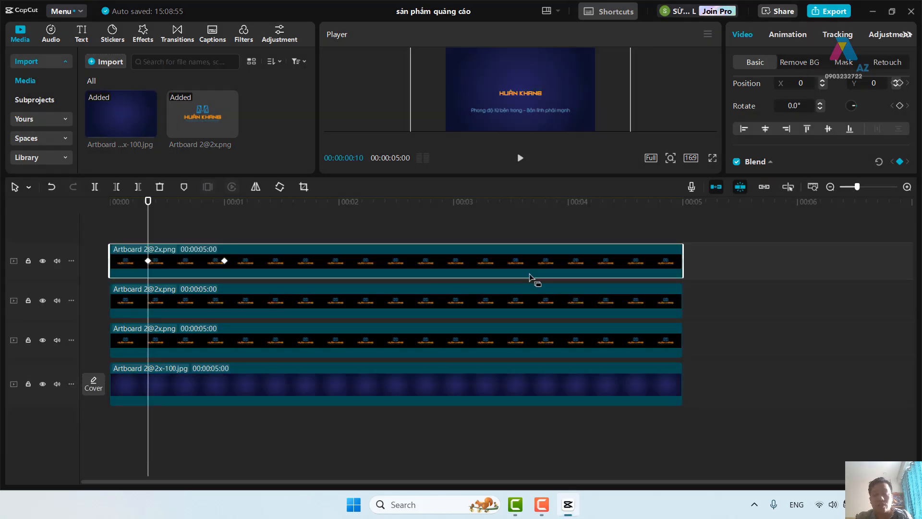
Step: Give the middle and lowest logo copies the same Opacity fade-in from 0% at 00:00:00:10 and play the video from the start
click(228, 303)
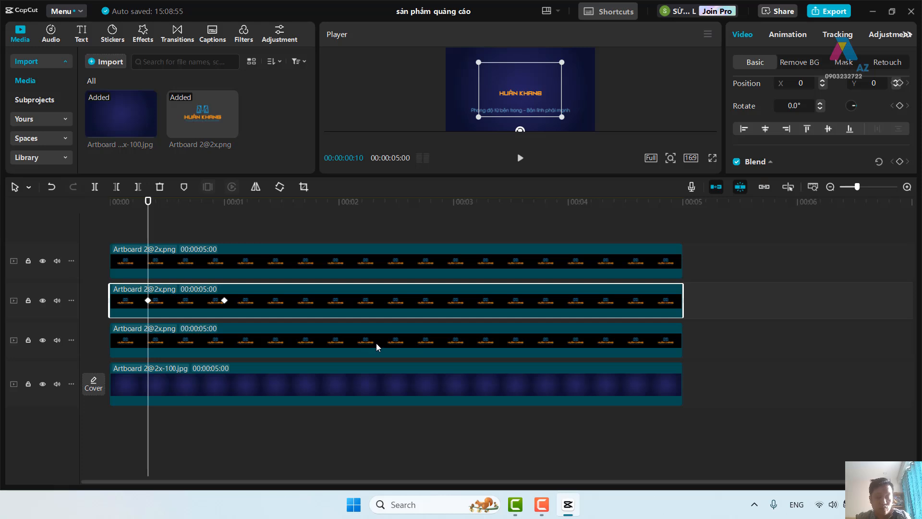
click(191, 345)
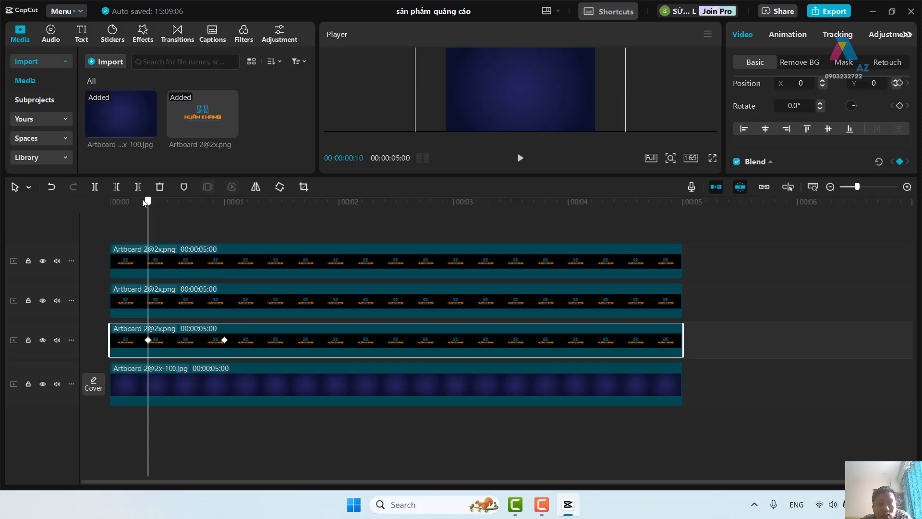
drag(149, 201, 104, 204)
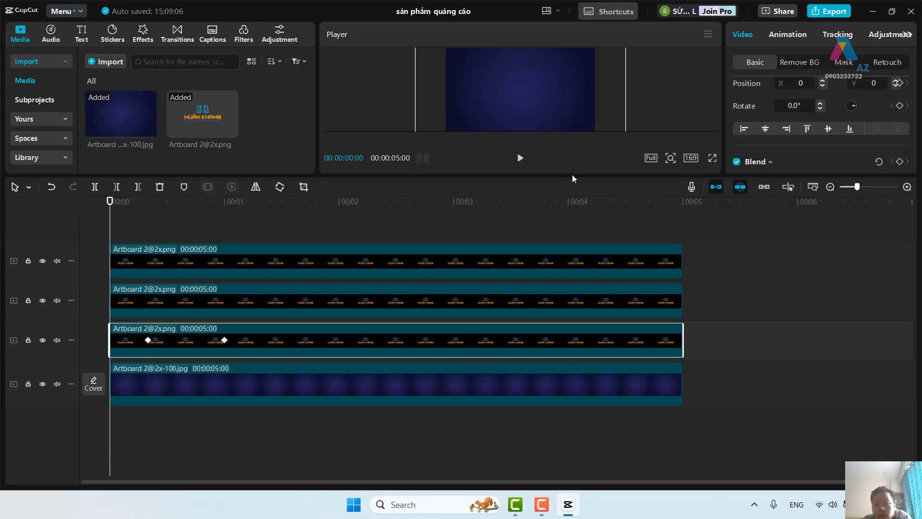
drag(572, 177, 558, 289)
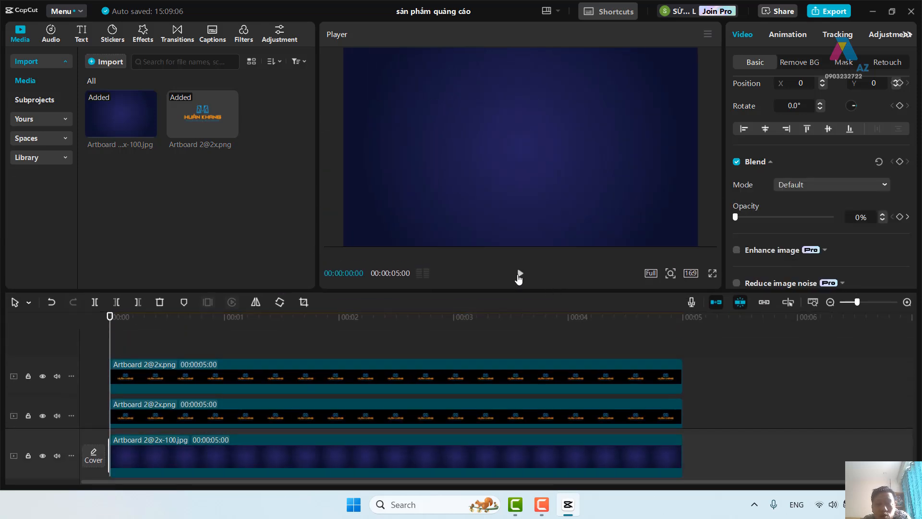
click(520, 273)
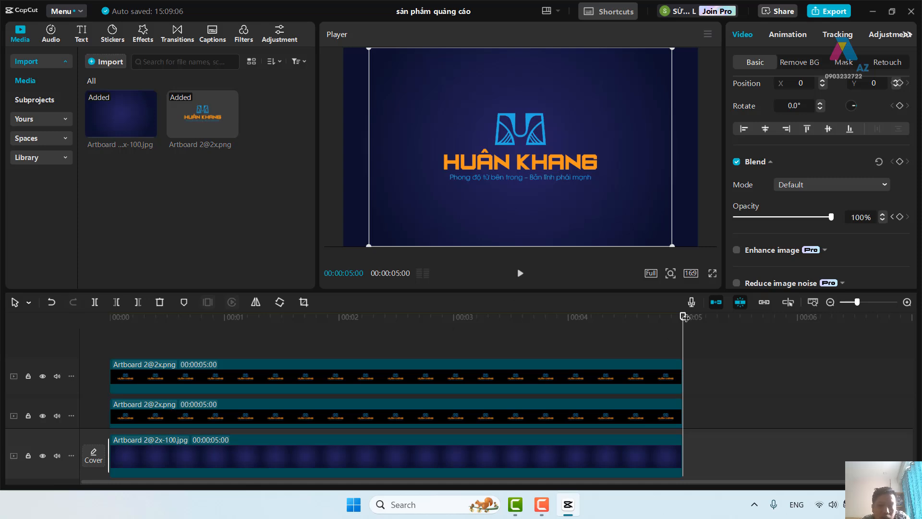
Step: Split all three logo copies at their second keyframe, at 00:00:01:00
click(284, 380)
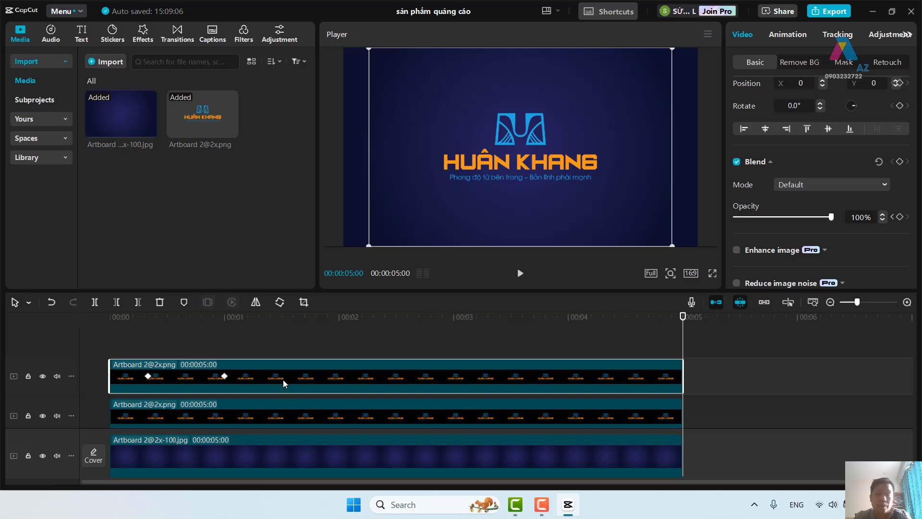
scroll(287, 383, down, 1)
scroll(287, 383, up, 1)
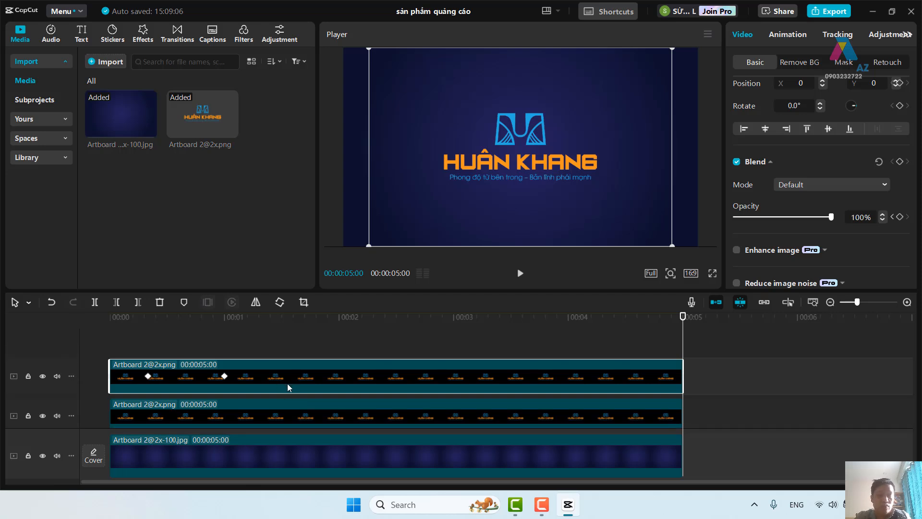
ctrl+click(285, 415)
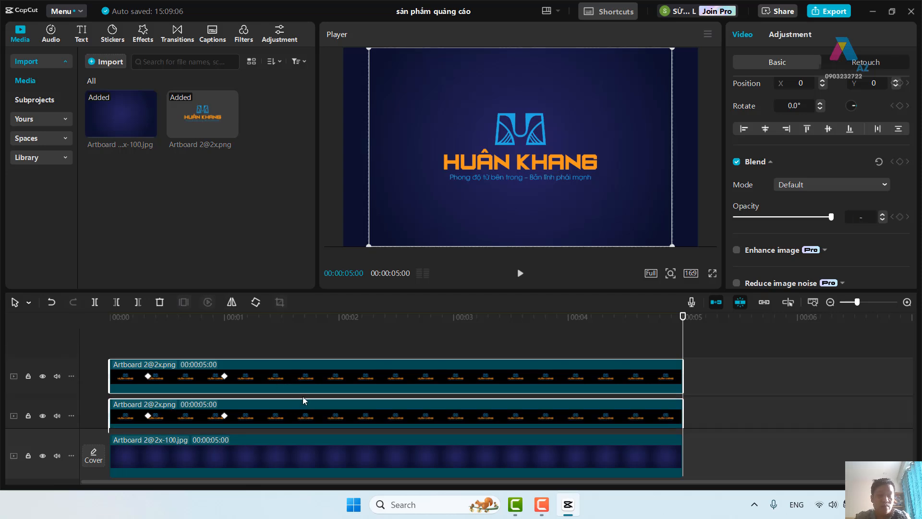
scroll(303, 398, down, 2)
ctrl+click(253, 418)
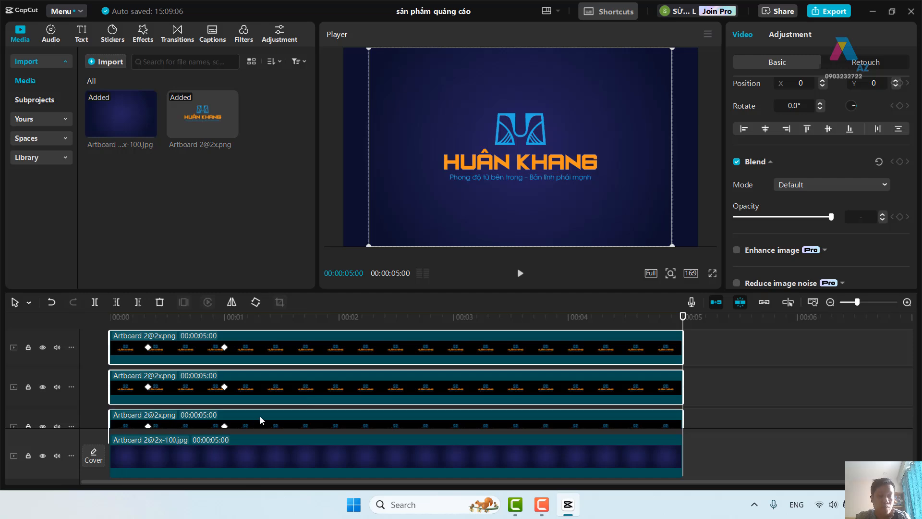
click(644, 317)
drag(453, 322, 225, 335)
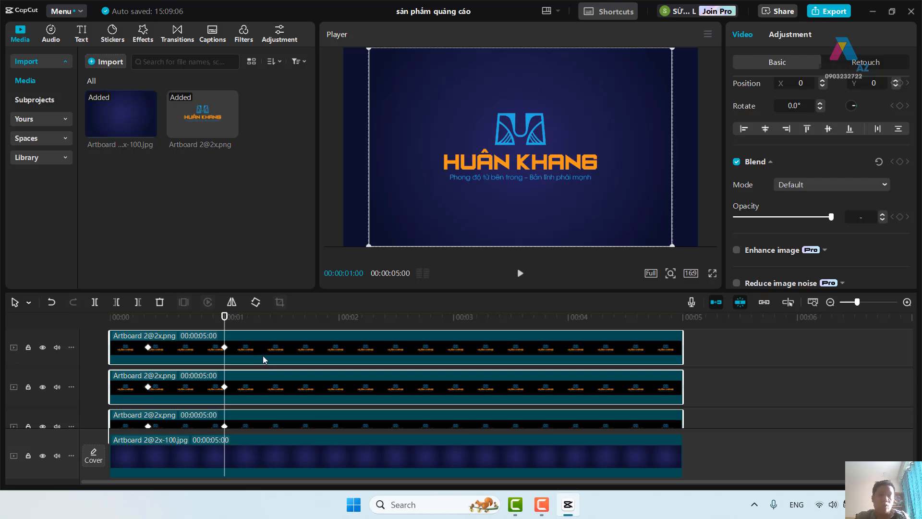
click(95, 307)
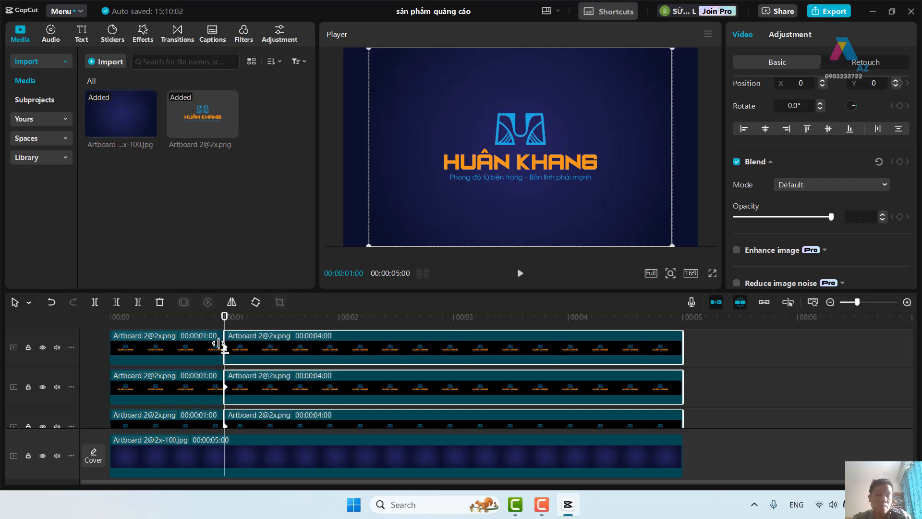
Step: Combine the first one-second parts of the three logo copies into a compound clip
click(195, 345)
ctrl+click(191, 383)
ctrl+click(199, 422)
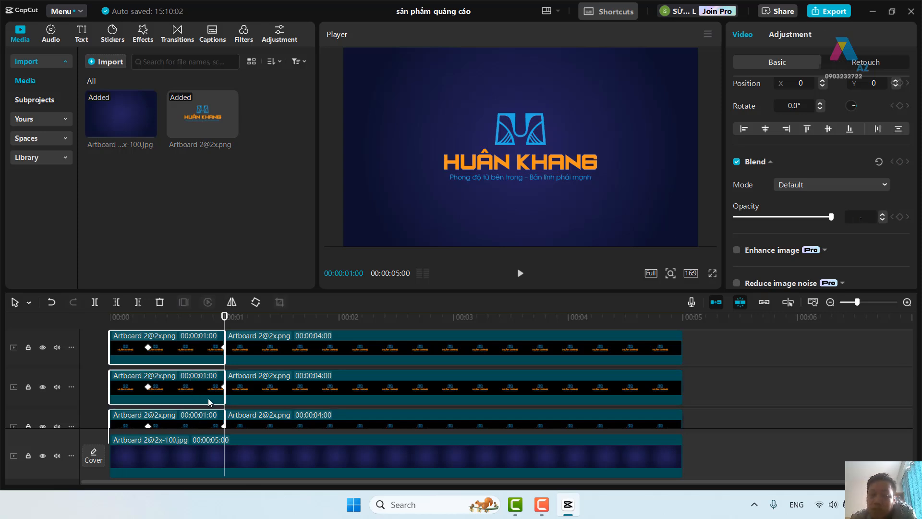
right_click(199, 347)
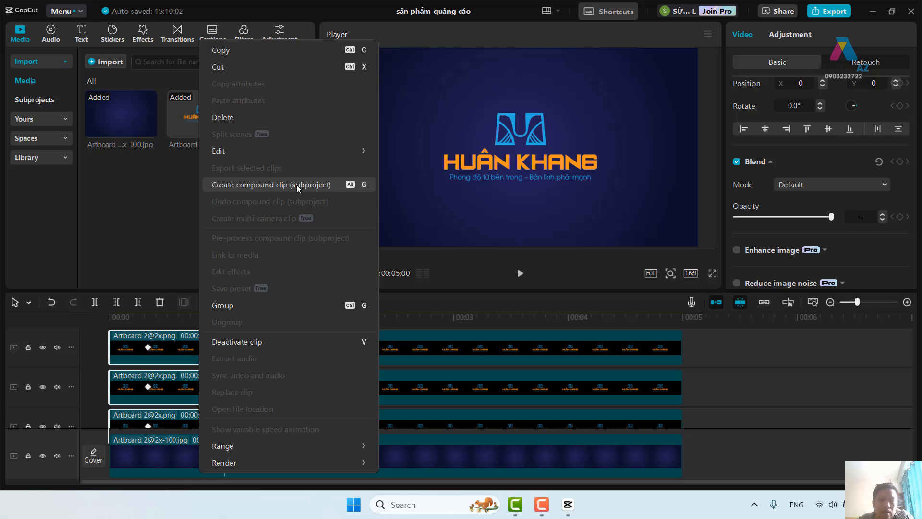
click(316, 188)
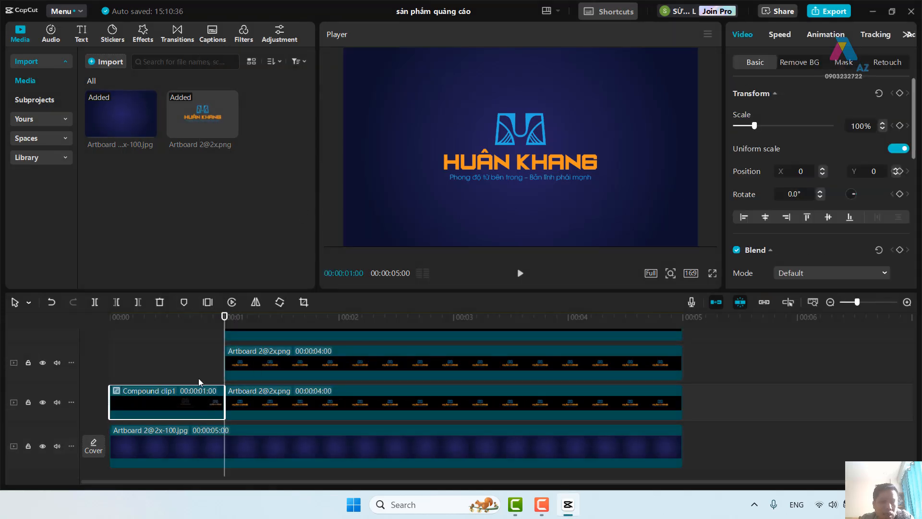
Step: Add a Position keyframe to the compound clip at 00:00:00:10
drag(225, 323, 109, 342)
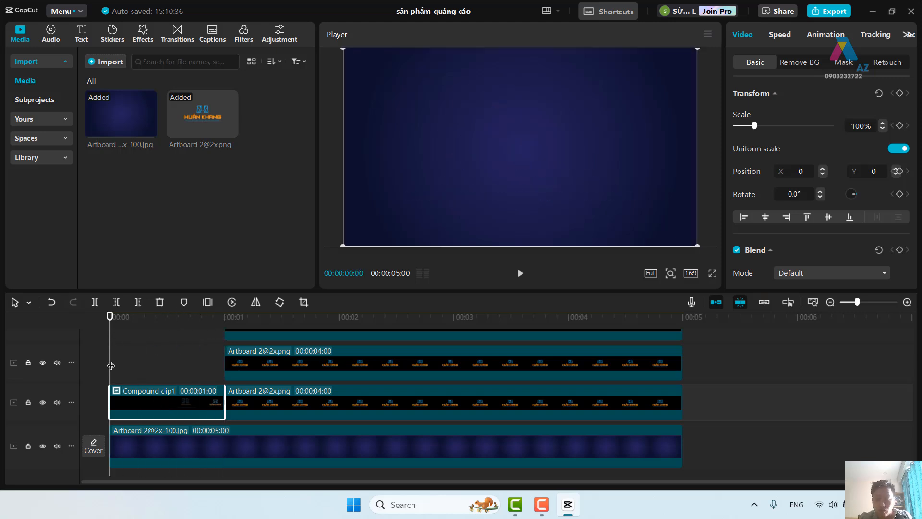
key(shift+Right)
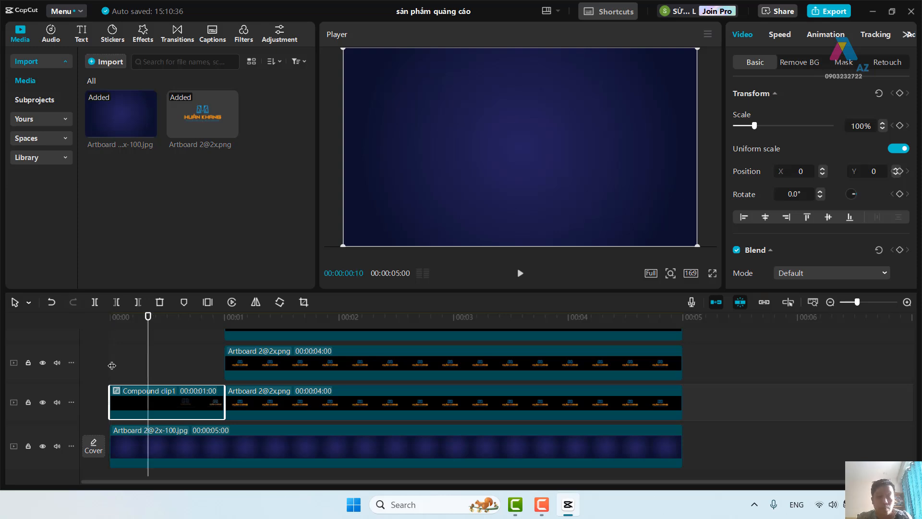
drag(857, 302, 864, 304)
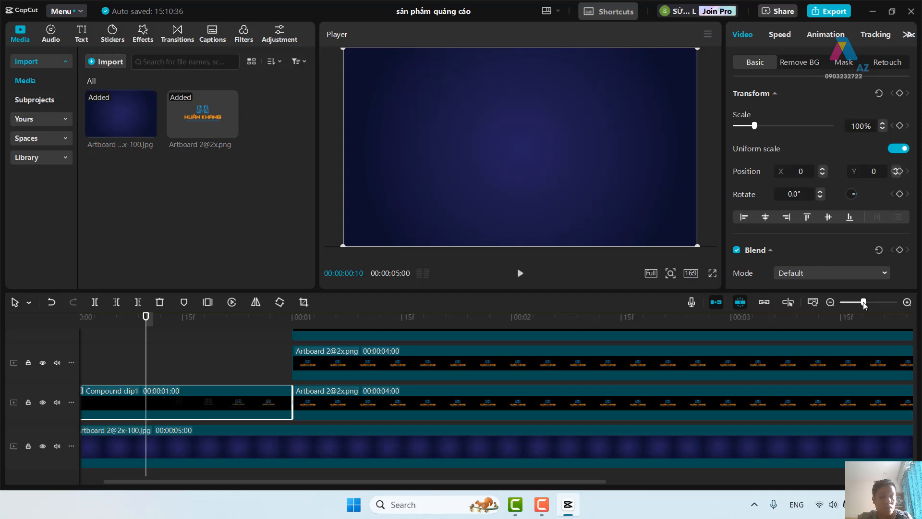
key(Home)
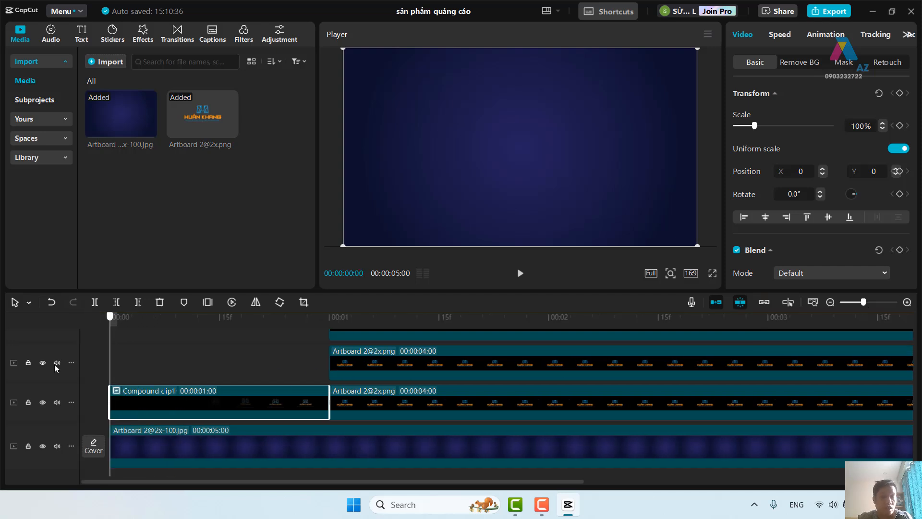
key(shift+Right)
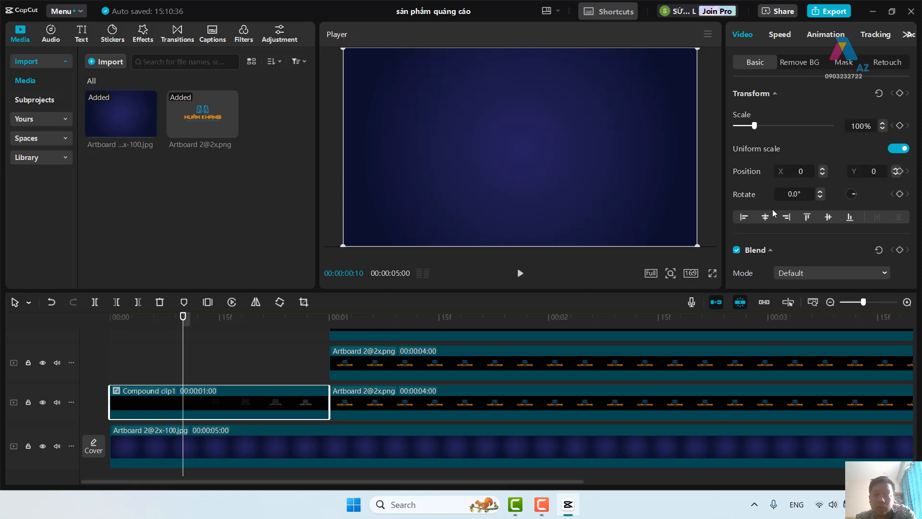
click(900, 171)
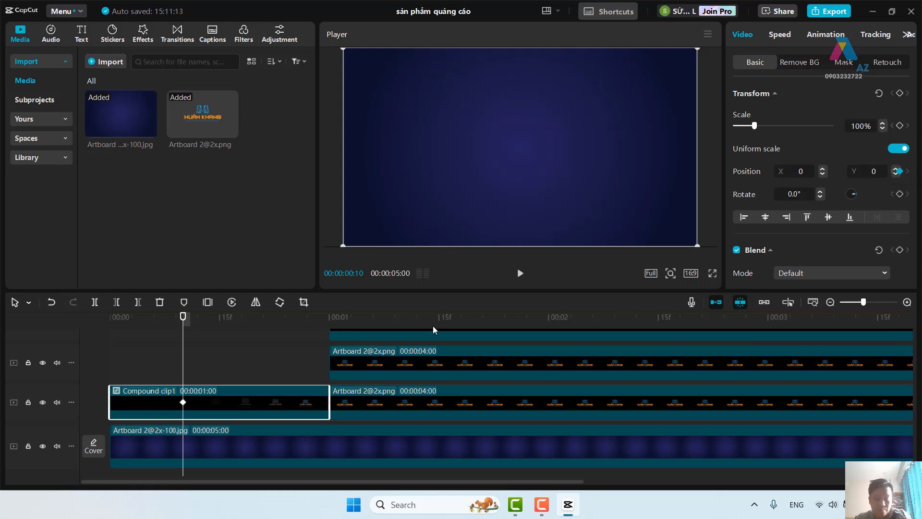
Step: Add a Rotate keyframe to the compound clip at 00:00:01:00
key(shift+Right)
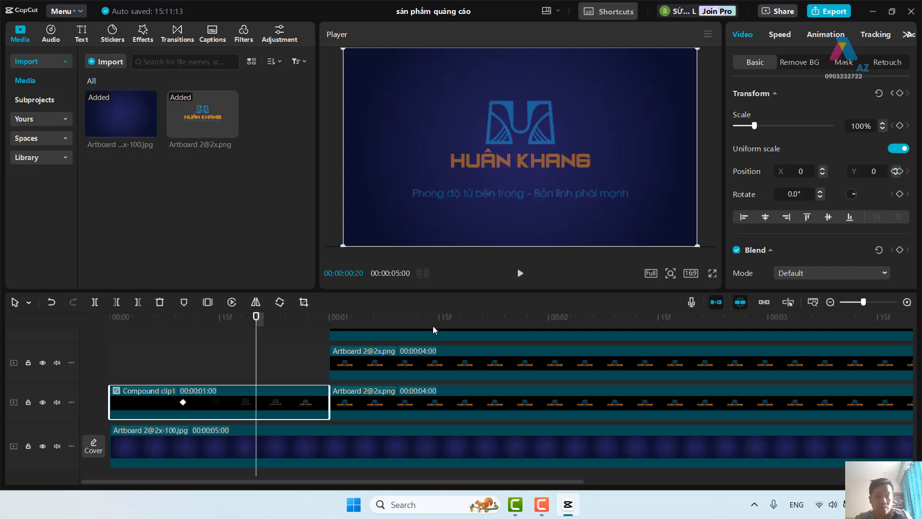
key(shift+Right)
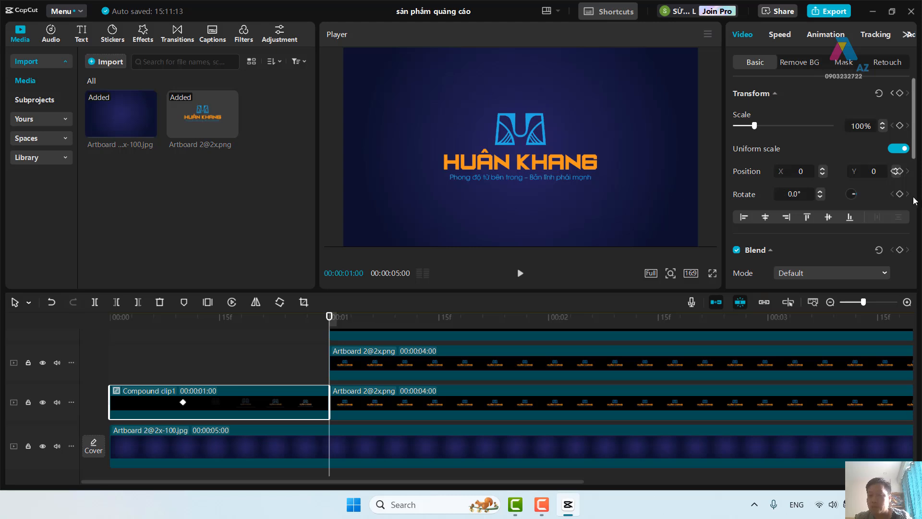
click(900, 193)
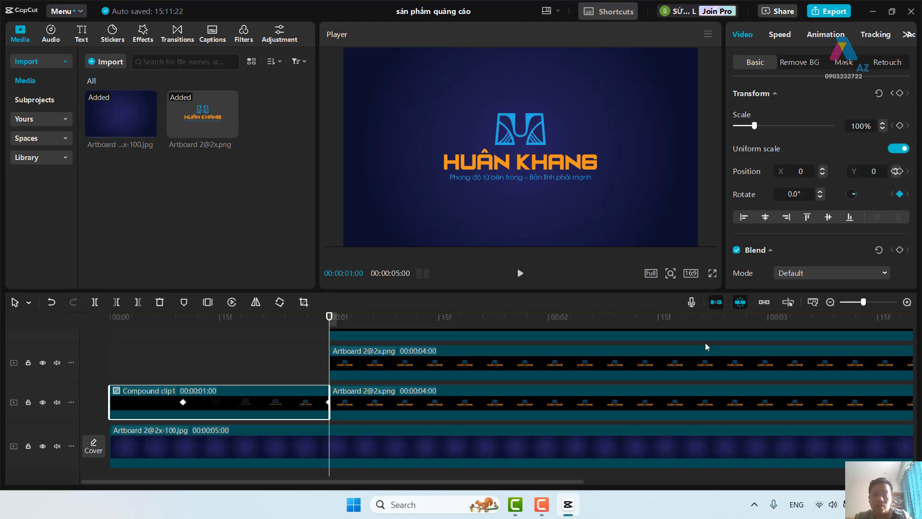
Step: Set the compound clip's rotation to 45° at its existing keyframe at 00:00:00:10
click(330, 336)
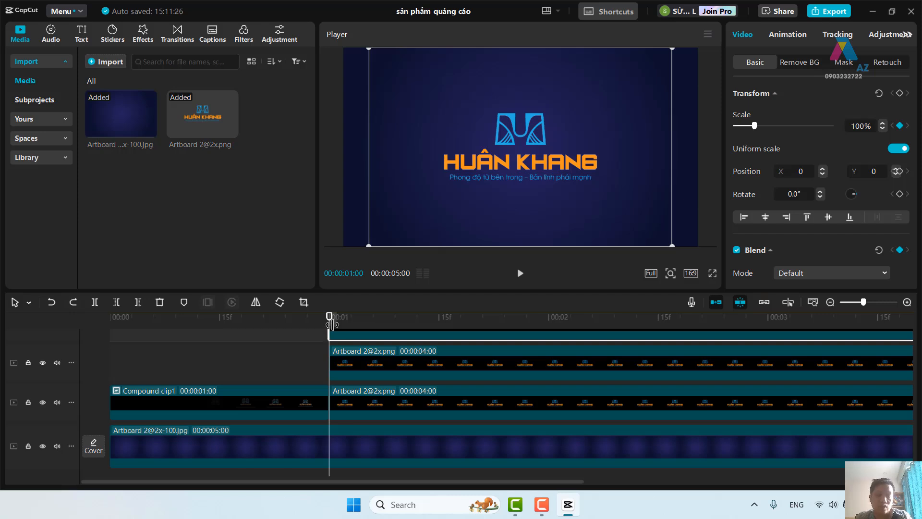
click(192, 373)
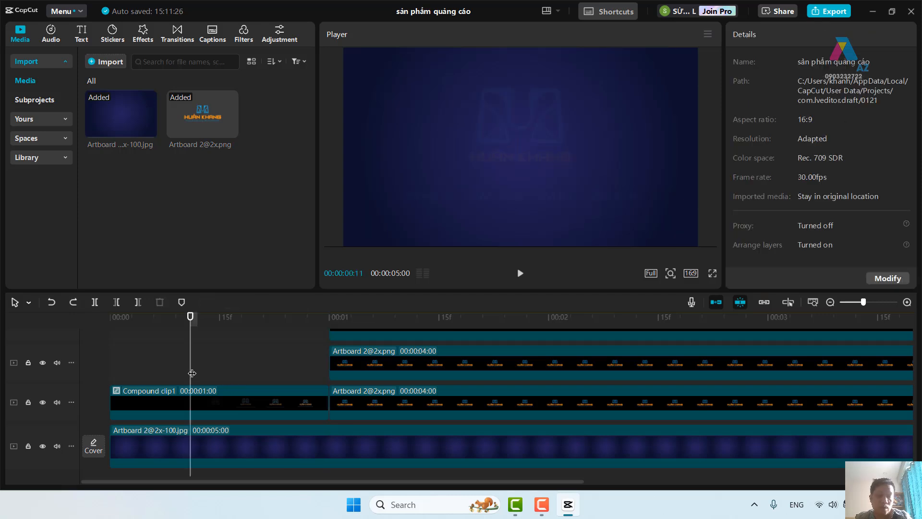
click(208, 404)
click(183, 403)
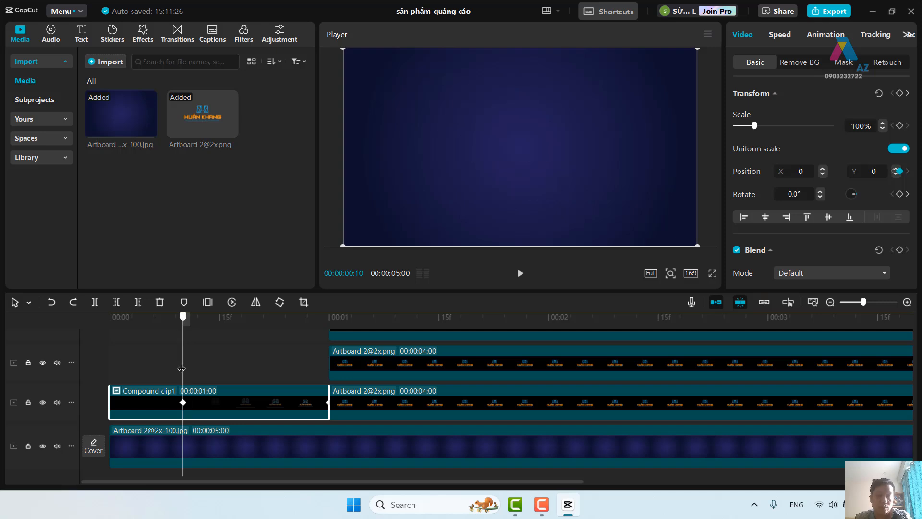
click(183, 402)
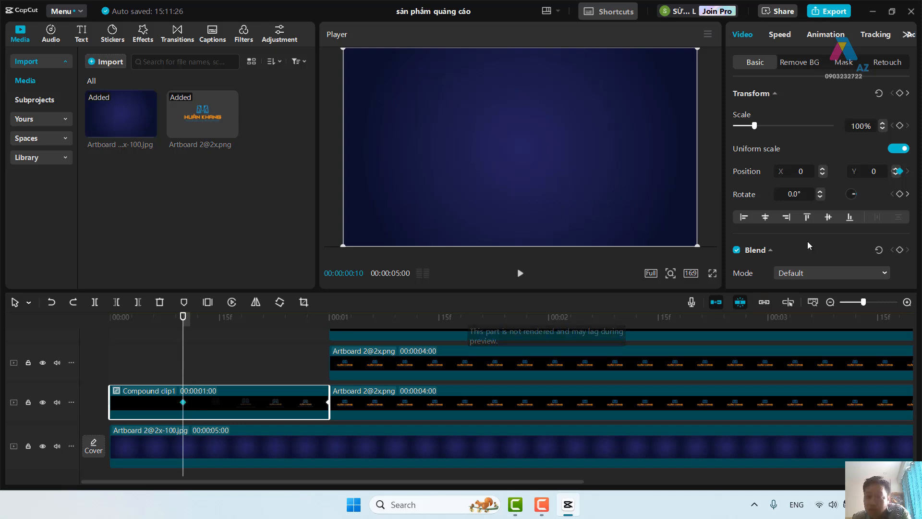
drag(801, 195, 746, 197)
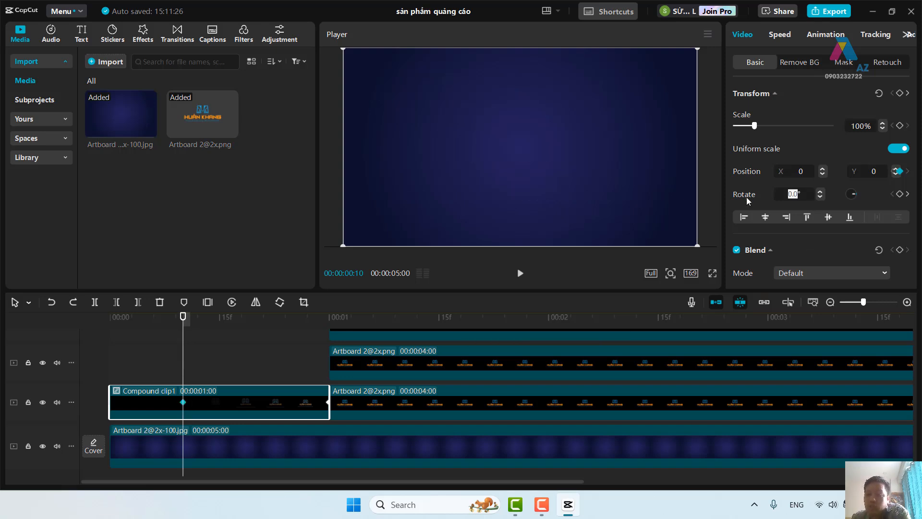
text(45)
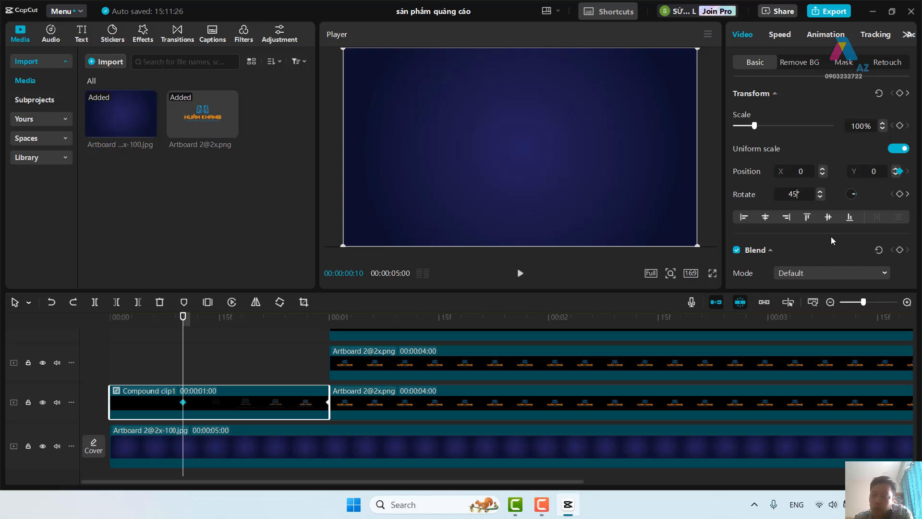
key(Return)
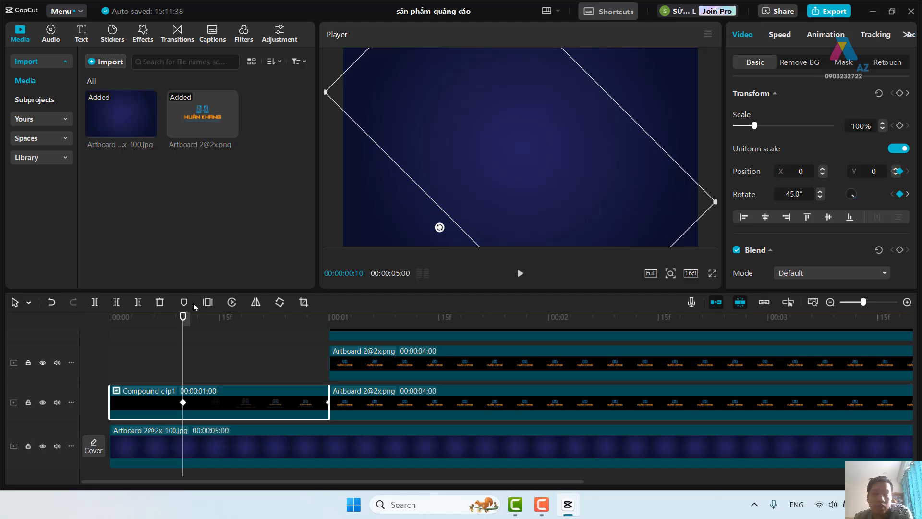
Step: Show the compound clip's variable speed animation graphs from its 00:00:00:10 keyframe, with the timeline area enlarged
drag(182, 341, 327, 351)
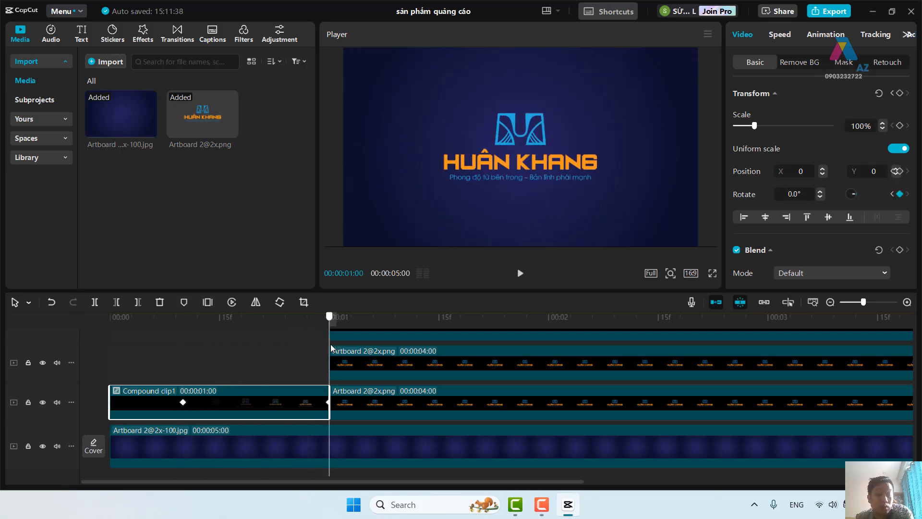
click(183, 403)
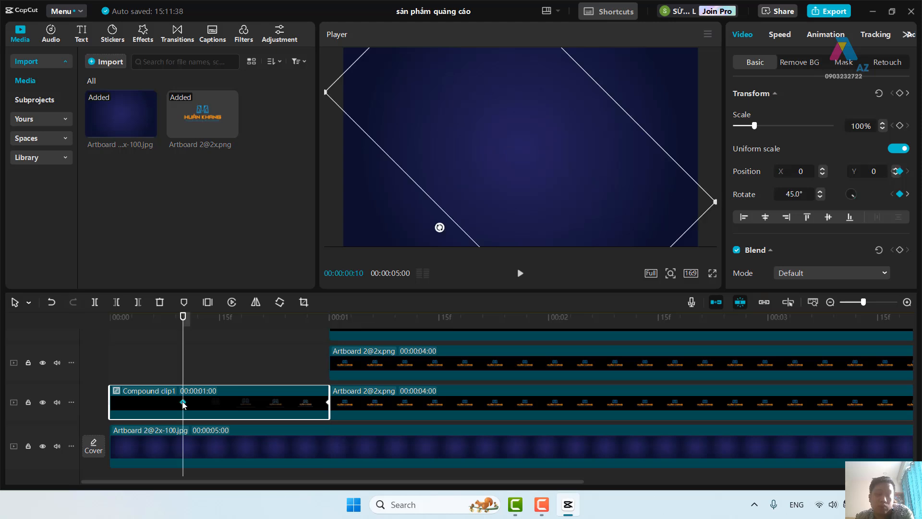
right_click(260, 405)
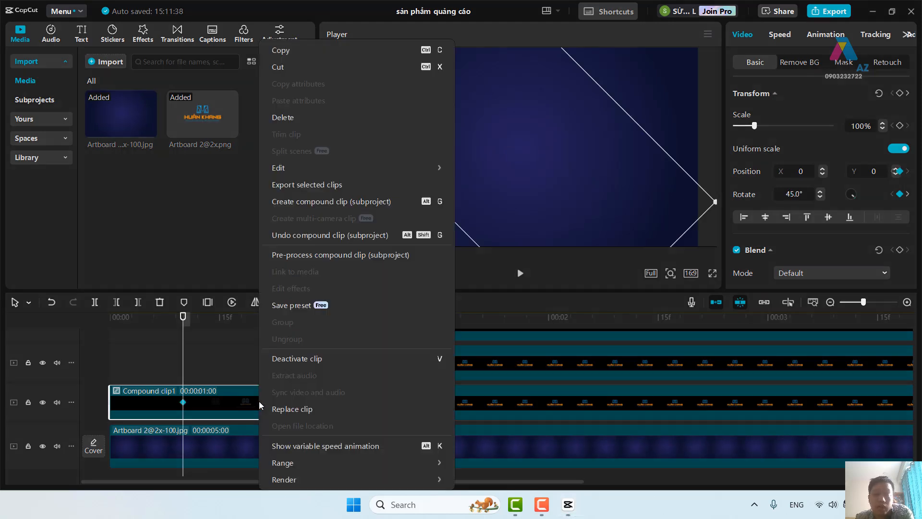
click(359, 446)
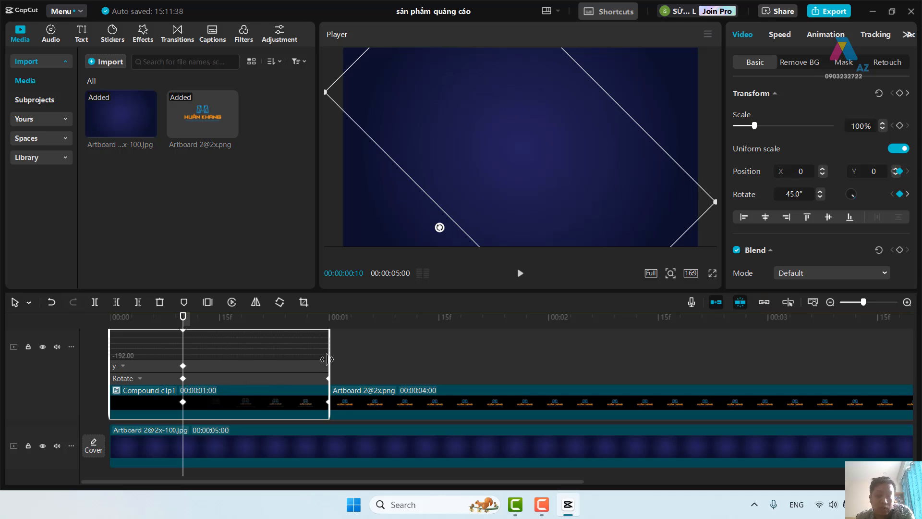
drag(545, 291, 545, 219)
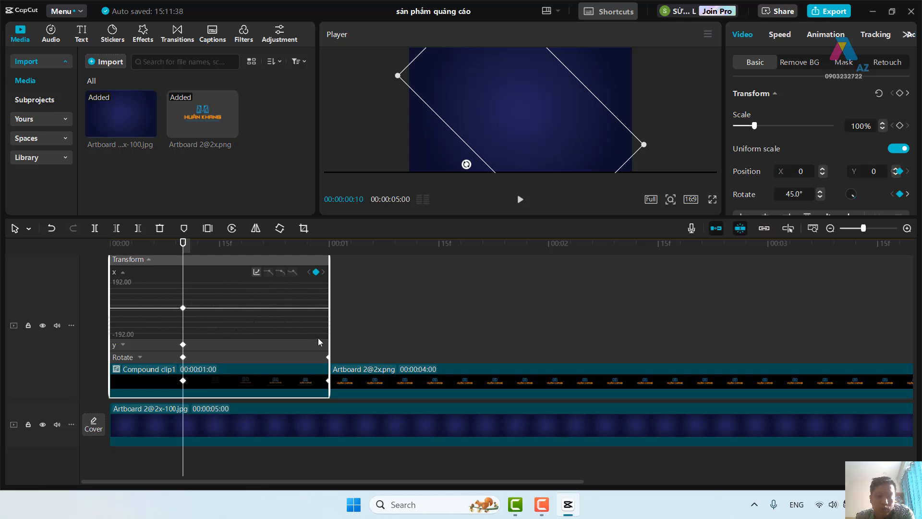
drag(864, 229, 872, 229)
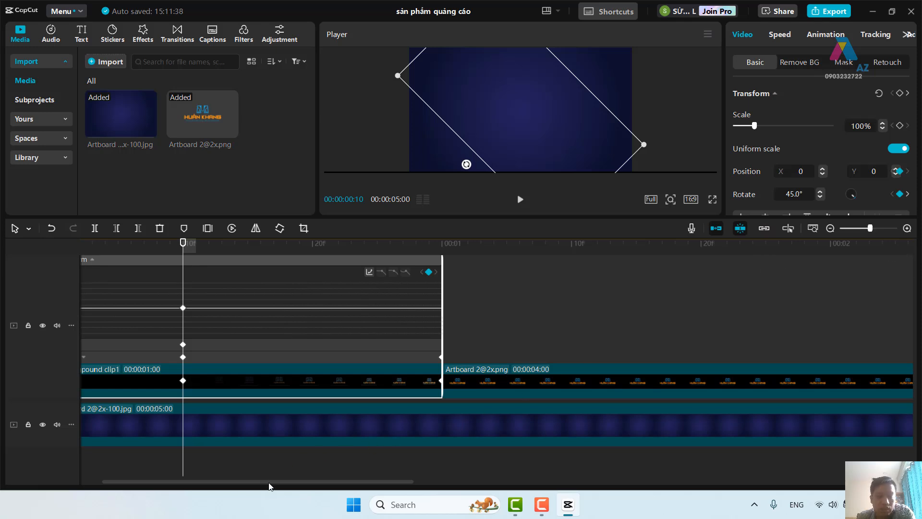
drag(268, 482, 227, 488)
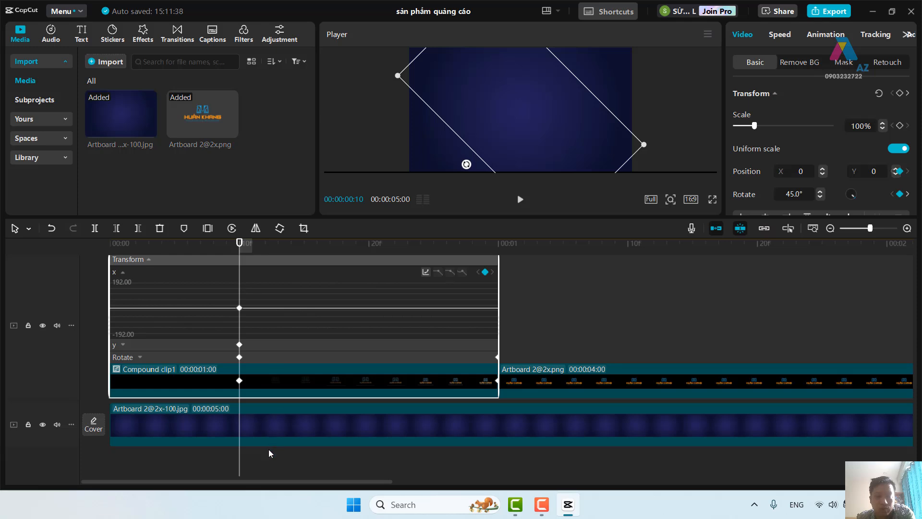
drag(287, 484, 252, 479)
Step: Collapse the X graph and expand the Rotate graph with its keyframe at 00:00:00:10 selected
click(270, 278)
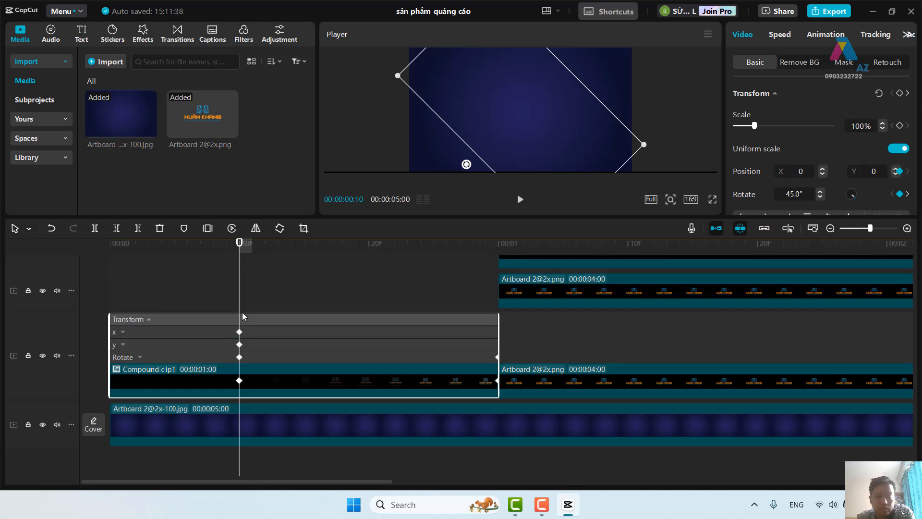
click(239, 357)
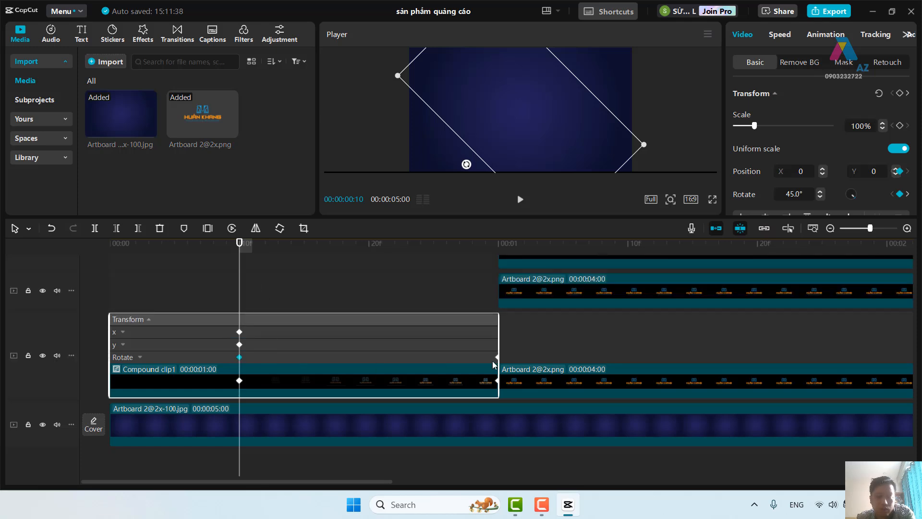
click(276, 358)
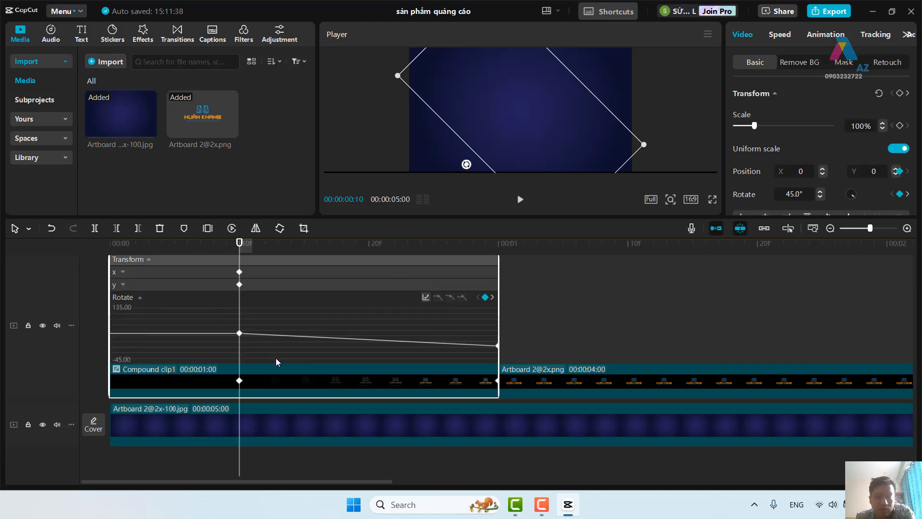
click(239, 332)
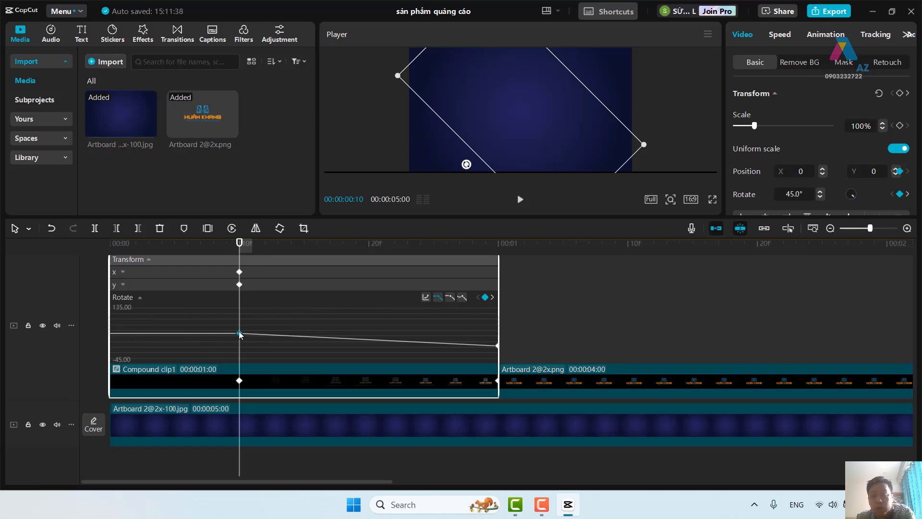
Step: Apply Auto curve to the compound clip's Rotate keyframe at frame 10, try bending its handle downward, and undo that handle adjustment
click(450, 297)
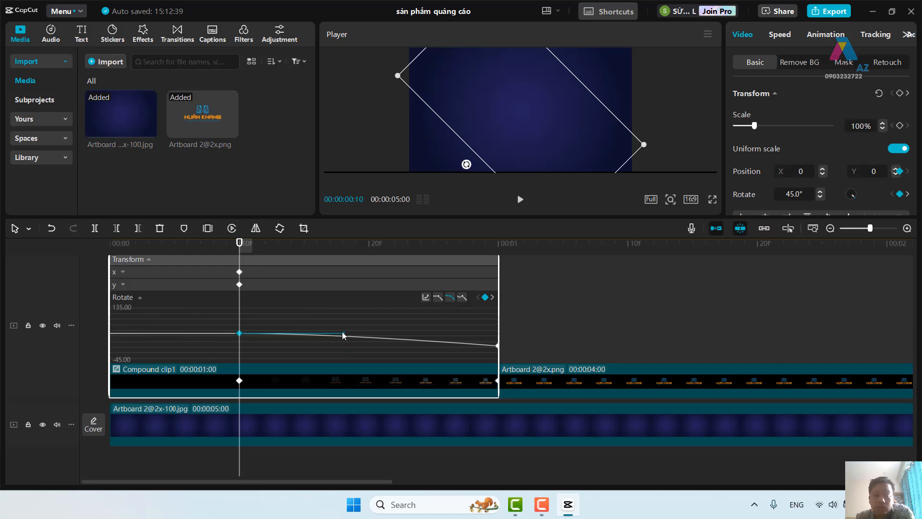
drag(344, 334, 292, 348)
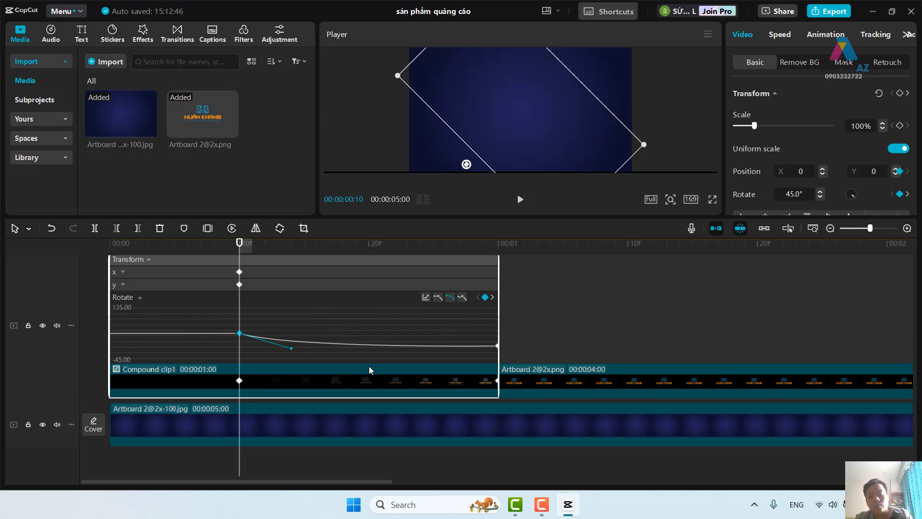
key(ctrl+z)
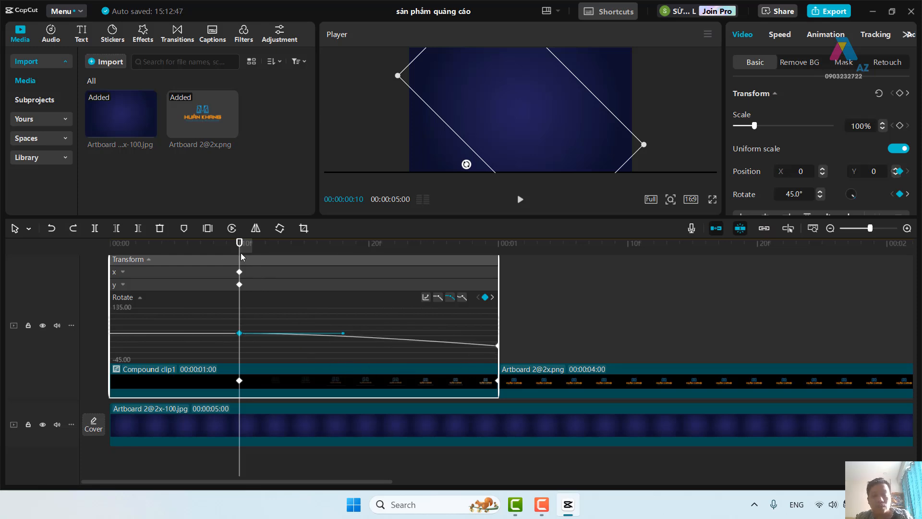
Step: Apply Auto curve to the Rotate keyframe at 1 second, extend its handle back to the frame 10 keyframe, and hide the animation graph
drag(239, 249, 500, 251)
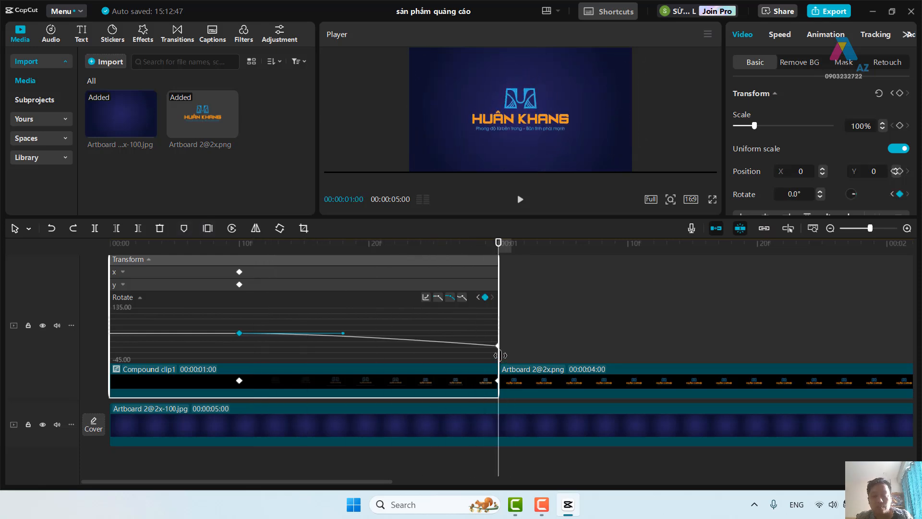
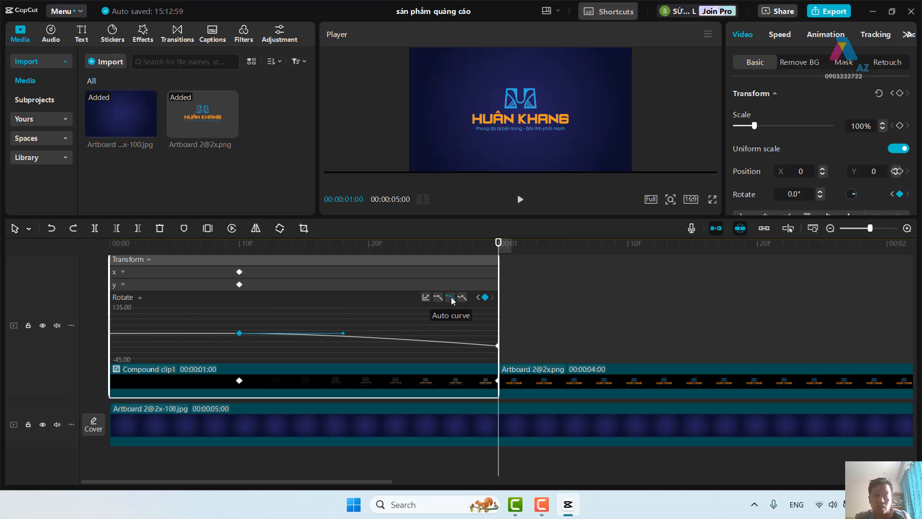
click(495, 342)
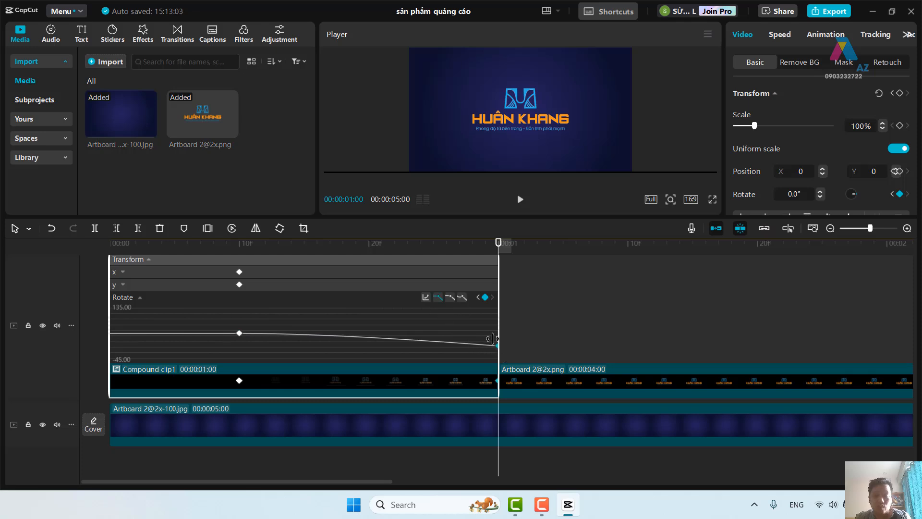
click(452, 298)
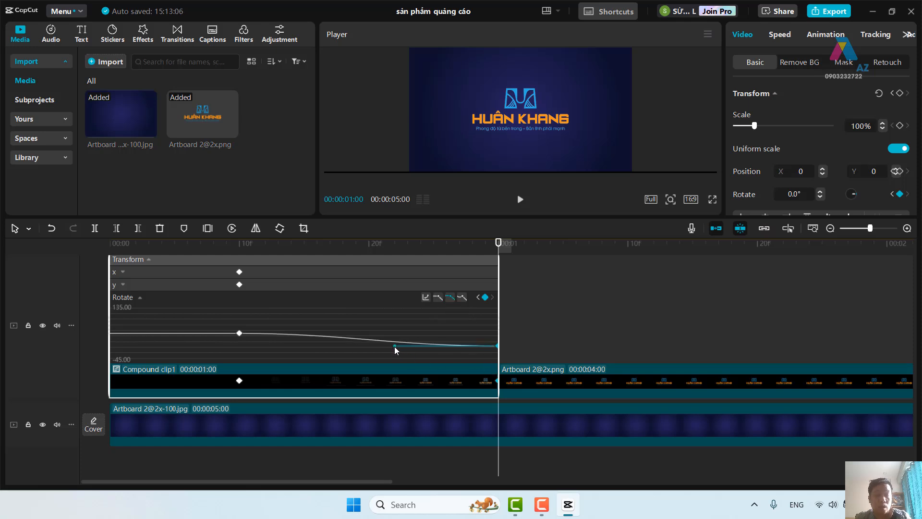
drag(395, 345, 217, 347)
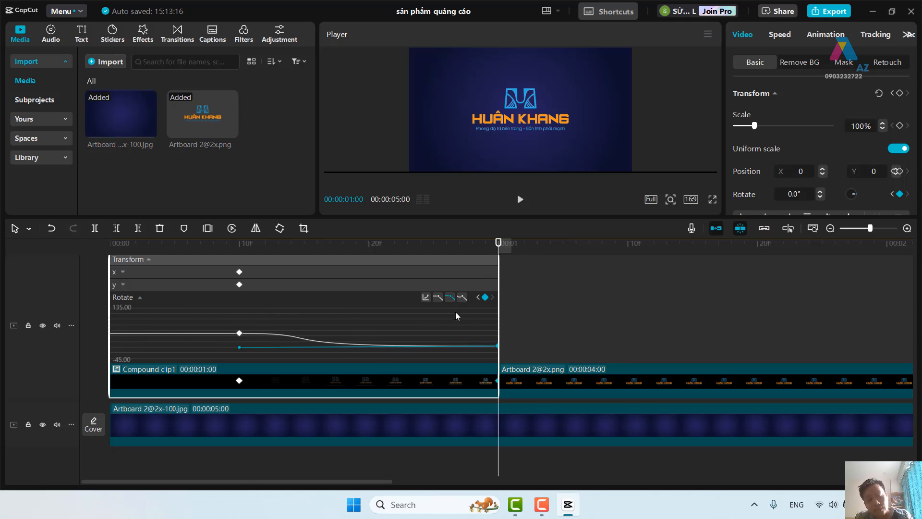
right_click(383, 318)
click(433, 354)
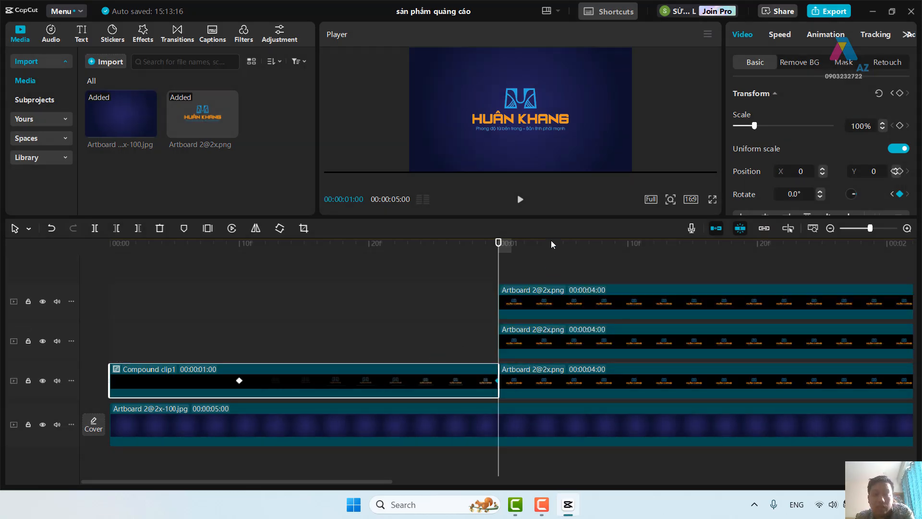
Step: Play the logo animation from the start of the timeline to check the eased rotation
click(520, 200)
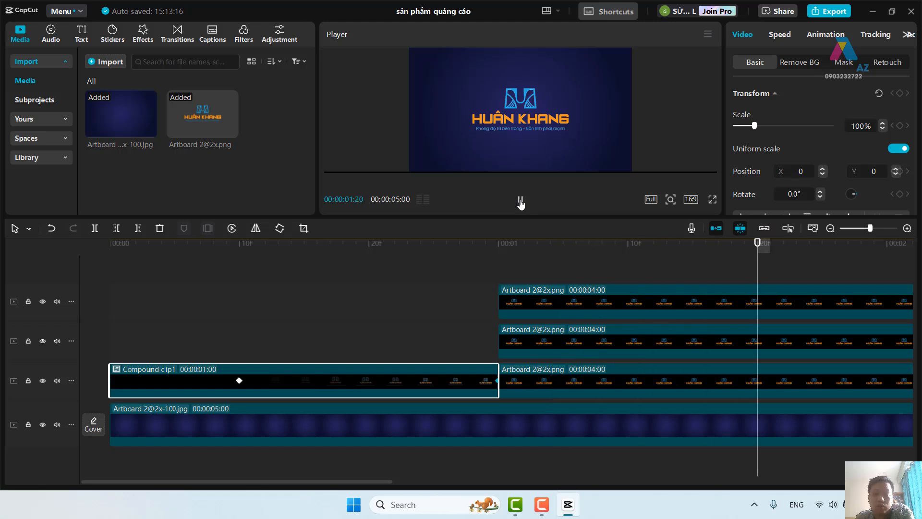
click(279, 304)
drag(278, 276, 80, 277)
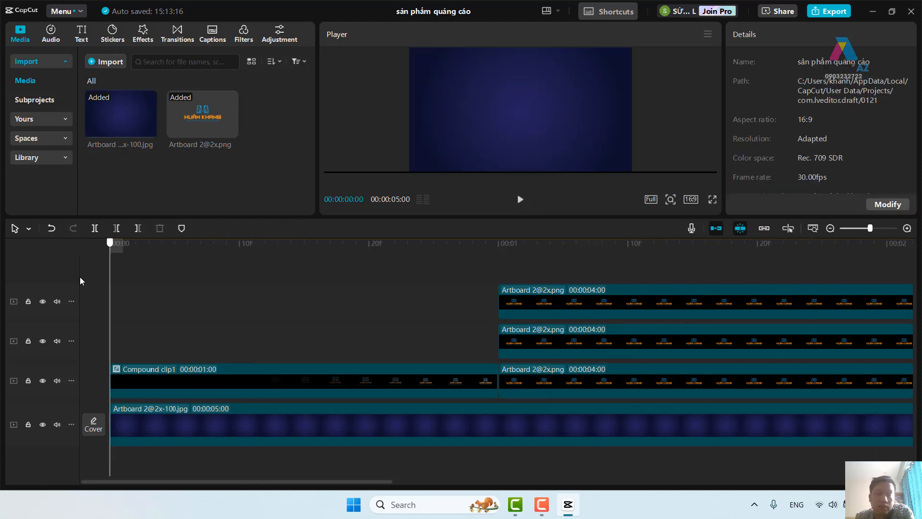
click(520, 200)
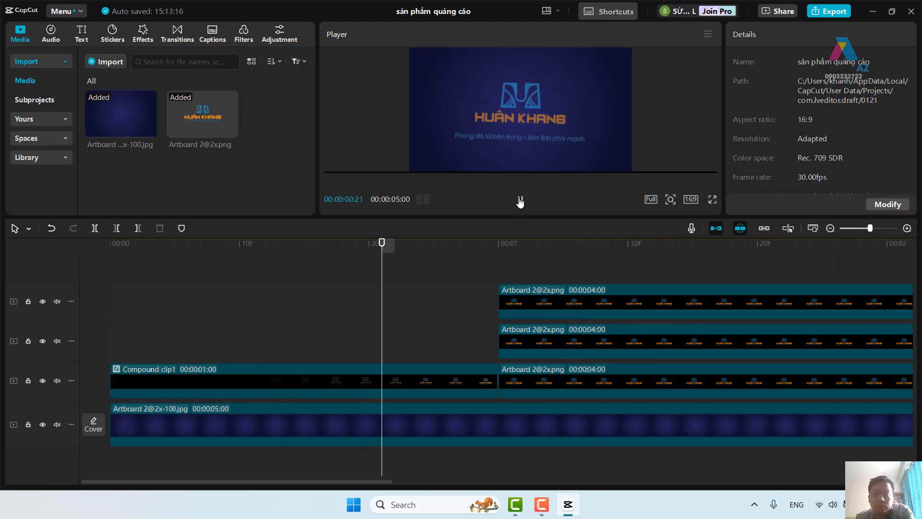
click(330, 305)
drag(325, 282, 88, 312)
Step: Add Scale keyframes to the compound clip at frame 10 and at 1 second, with the scale at frame 10 set to 70%
click(244, 380)
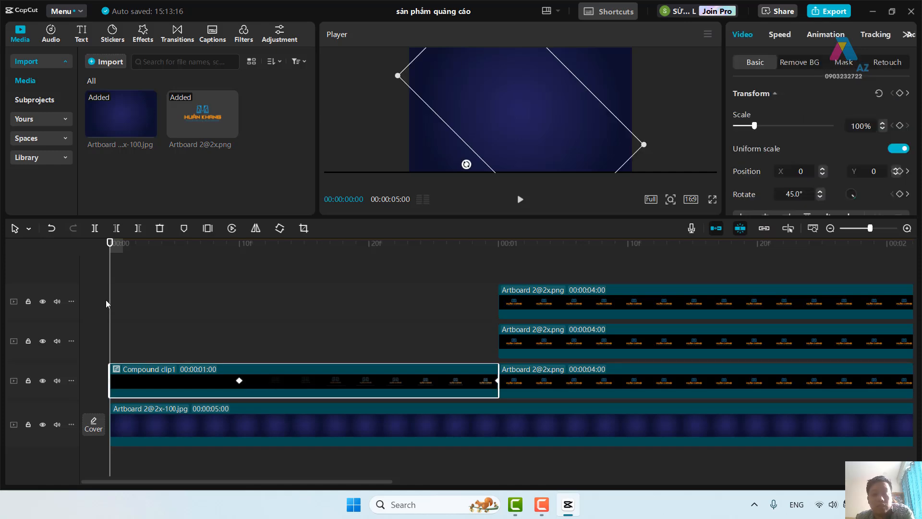
drag(110, 303, 236, 306)
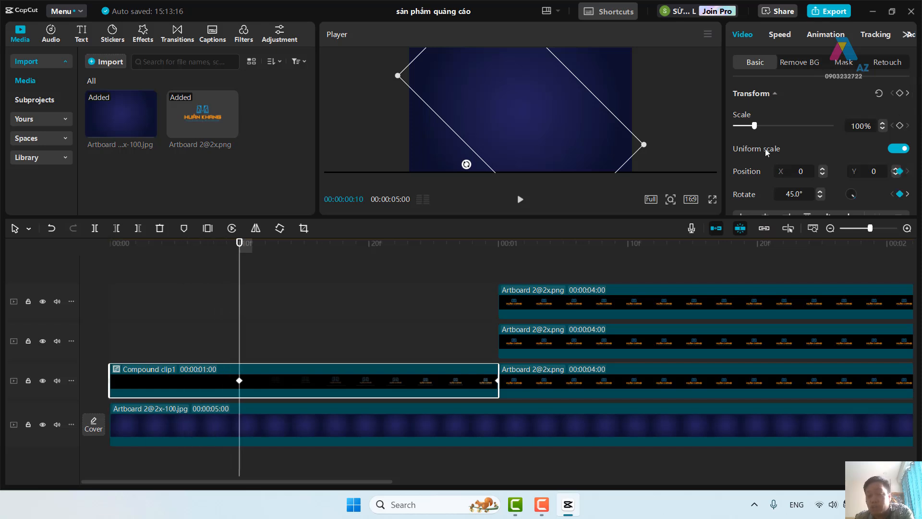
click(900, 126)
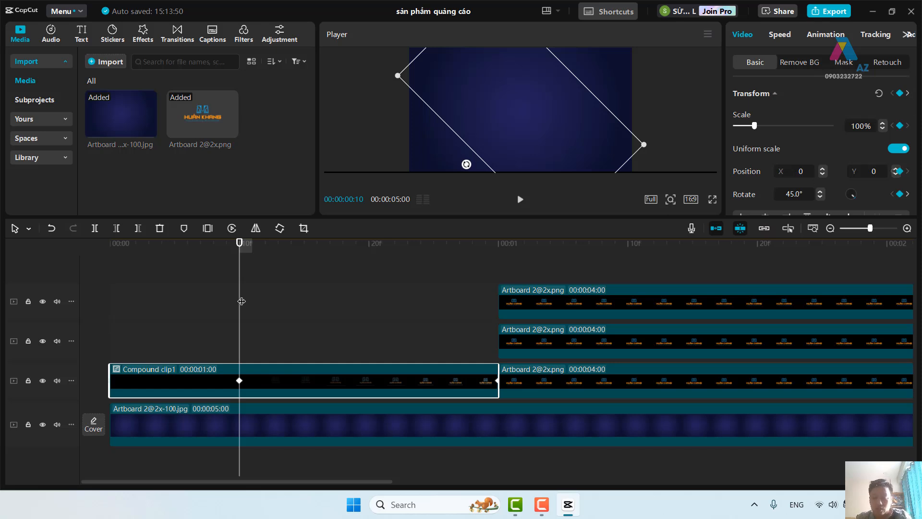
key(shift+Right)
key(shift+Right)
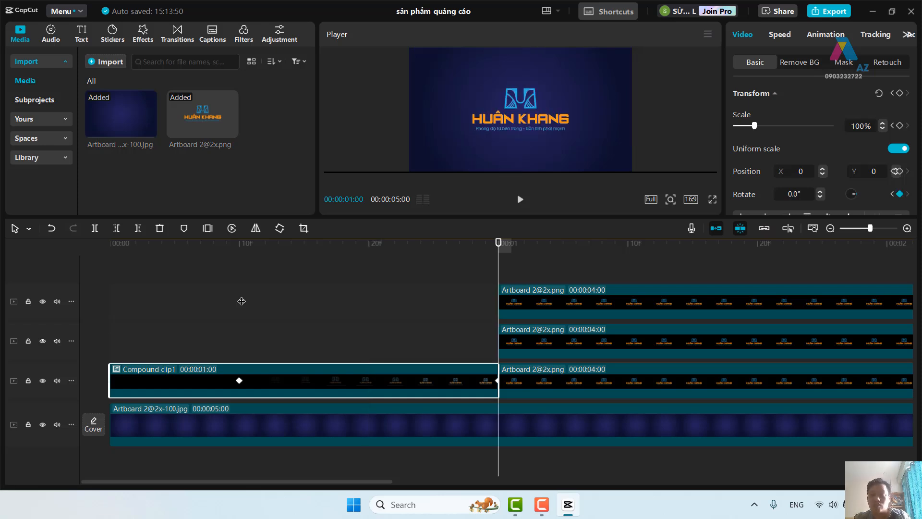
click(900, 126)
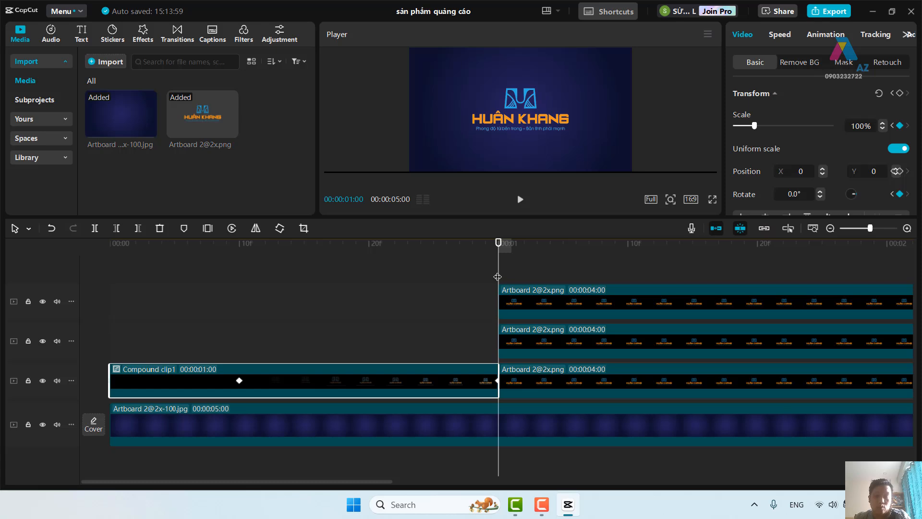
drag(460, 269, 240, 287)
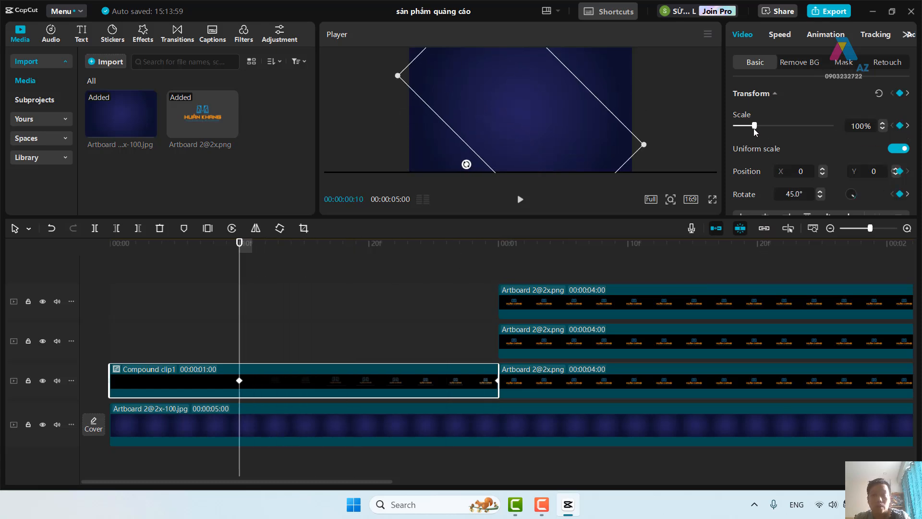
drag(754, 128, 748, 128)
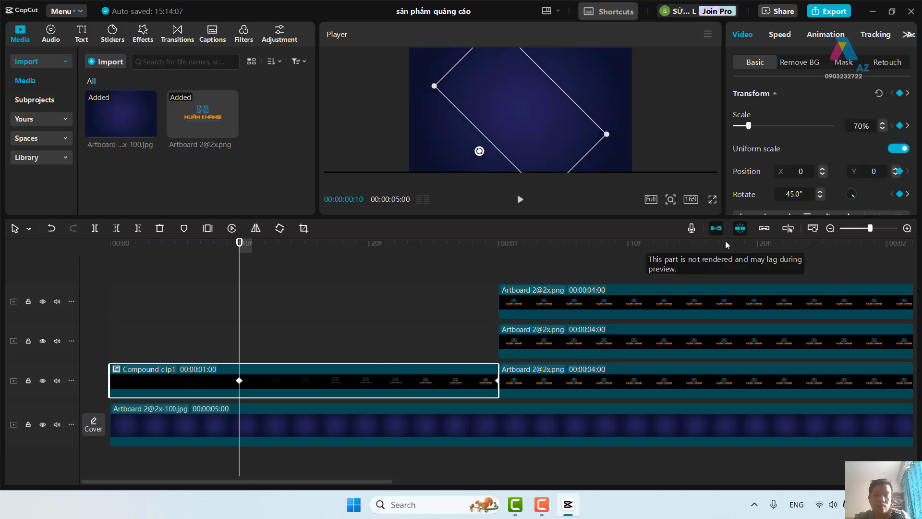
Step: Show the compound clip's variable speed animation and apply Auto curve to its Scale keyframe at frame 10
right_click(271, 373)
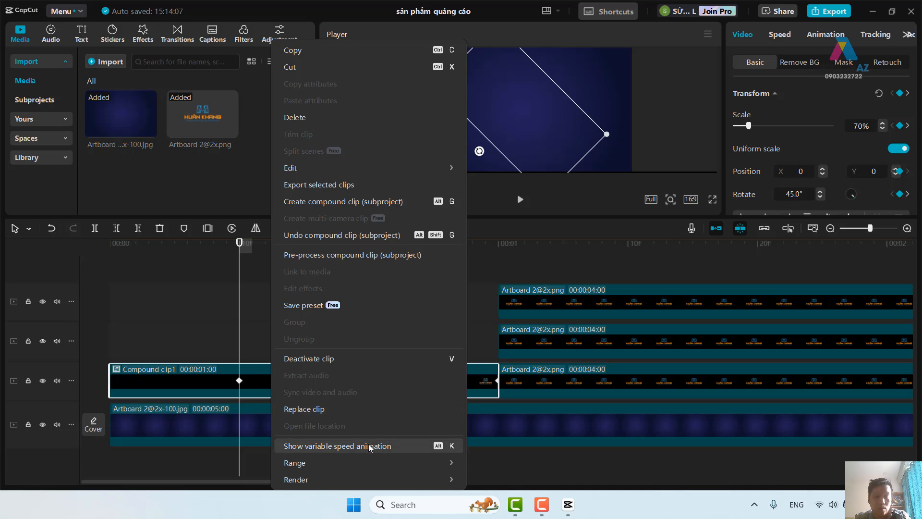
click(368, 445)
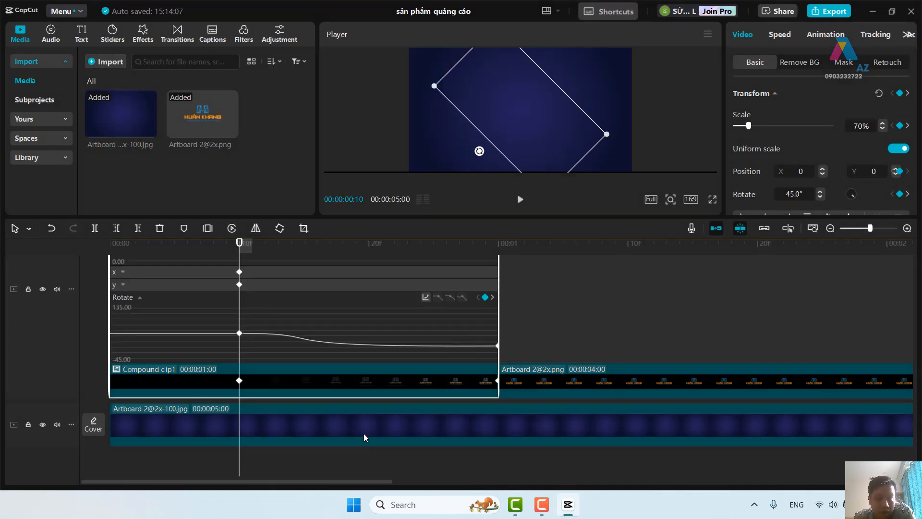
click(239, 381)
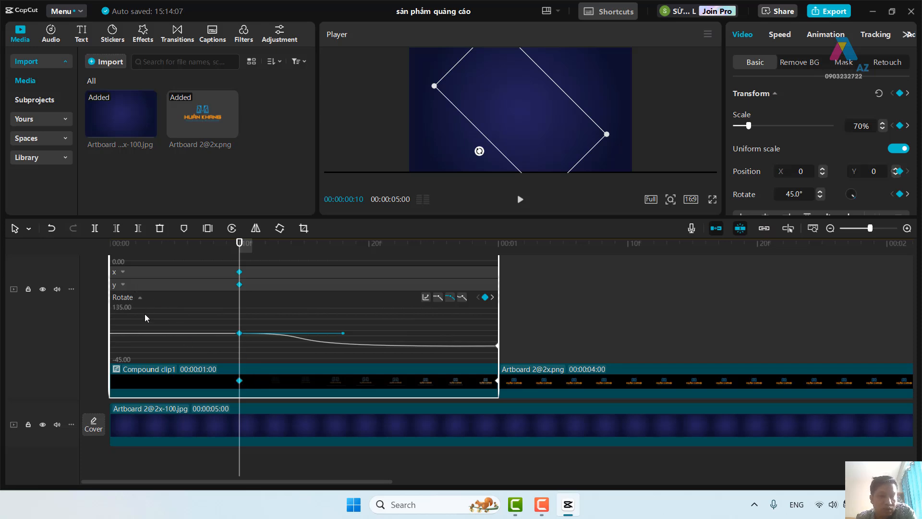
scroll(192, 328, up, 3)
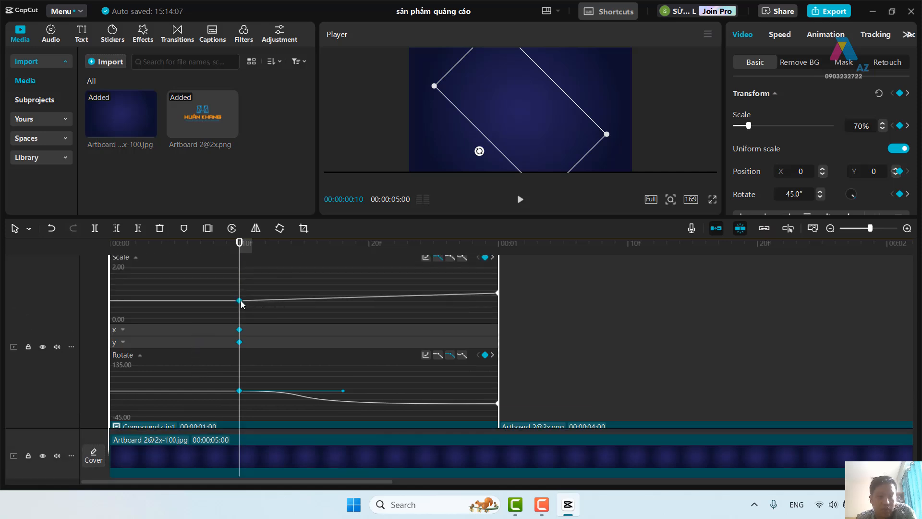
scroll(339, 333, up, 1)
scroll(339, 333, up, 2)
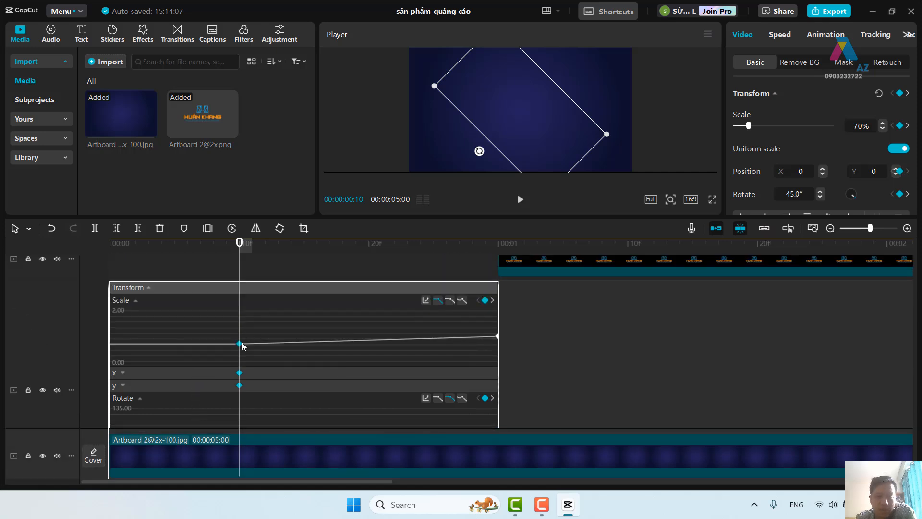
click(449, 300)
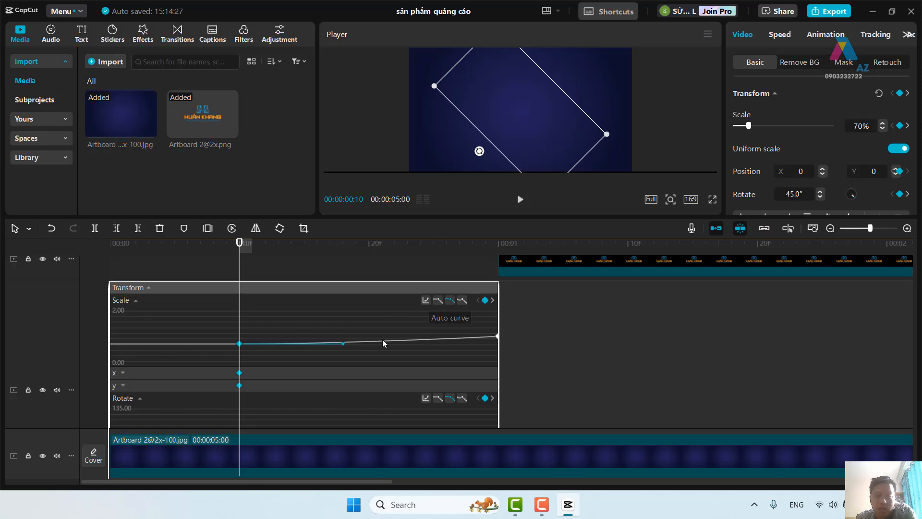
Step: Apply Auto curve to the Scale keyframe at 1 second, extend its handle back to frame 10, and hide the variable speed animation
click(491, 340)
click(495, 336)
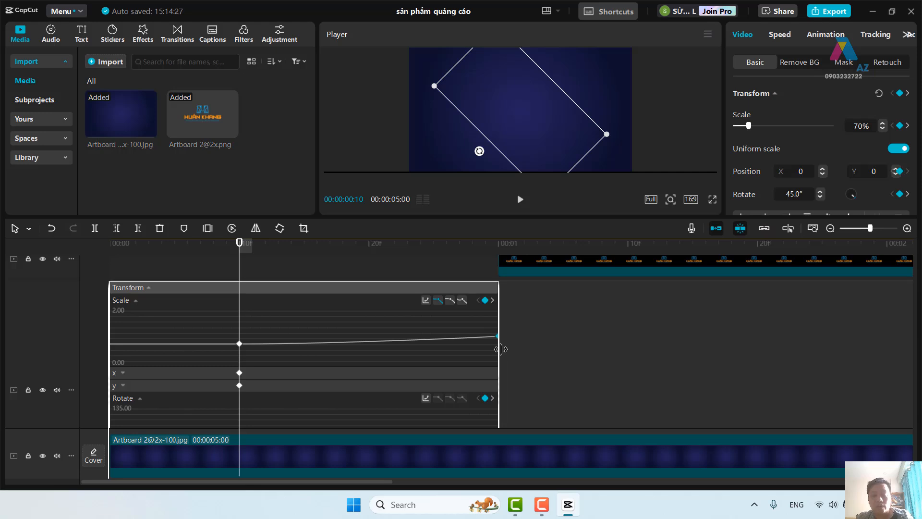
click(451, 300)
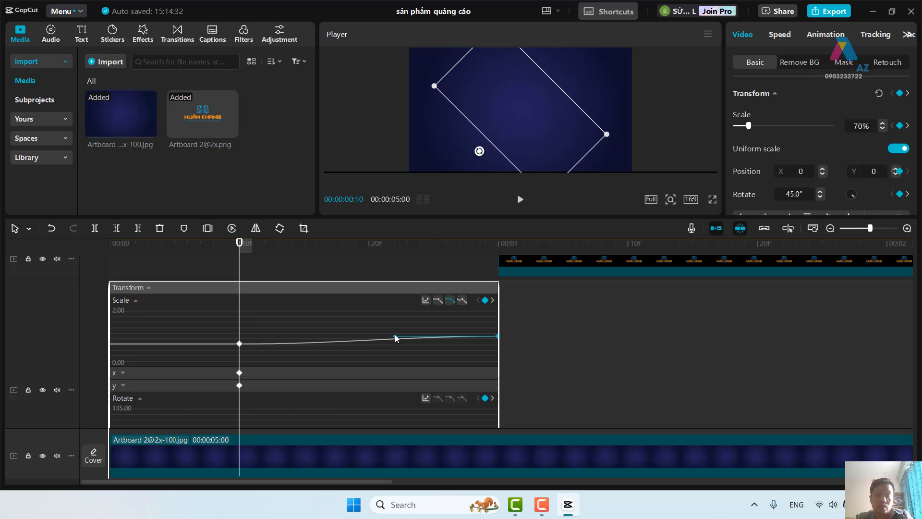
drag(395, 338, 230, 333)
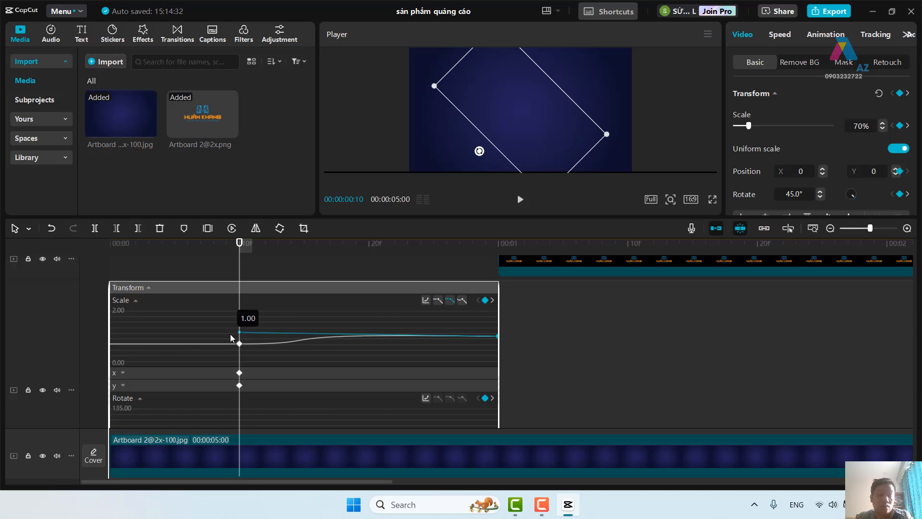
drag(229, 333, 230, 335)
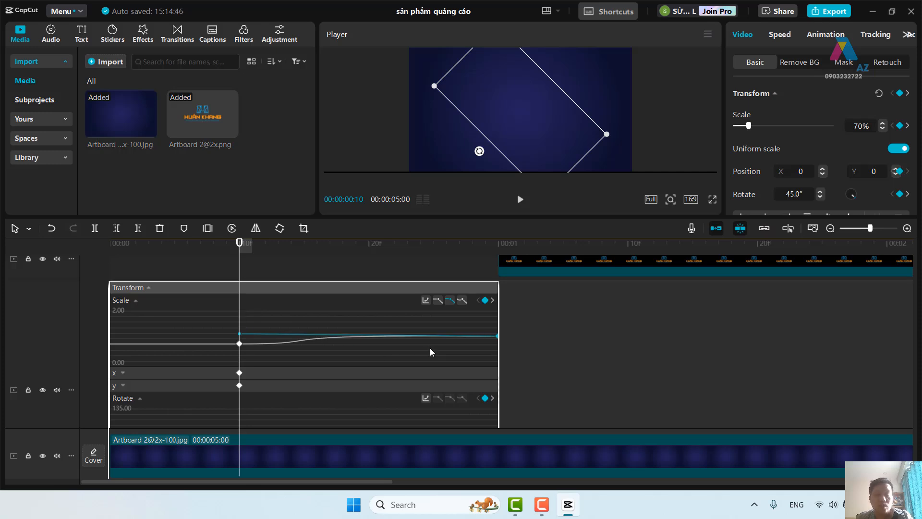
right_click(387, 337)
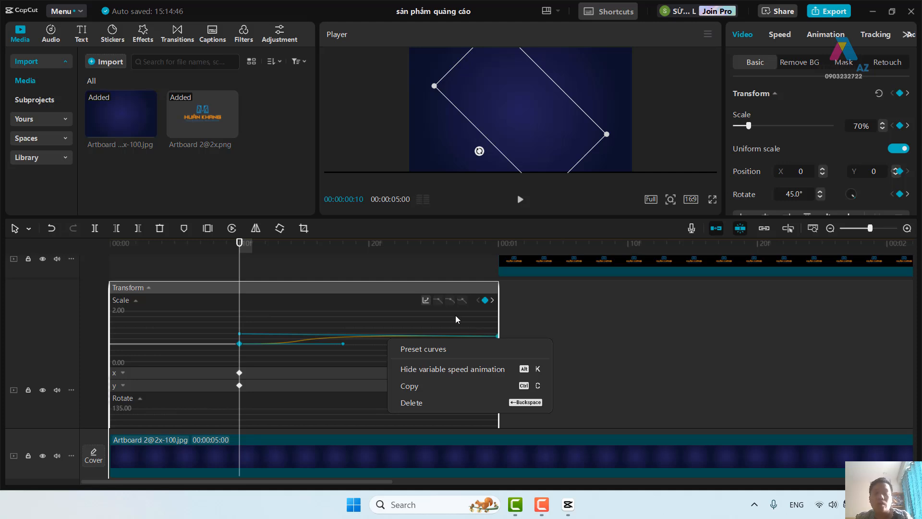
click(503, 370)
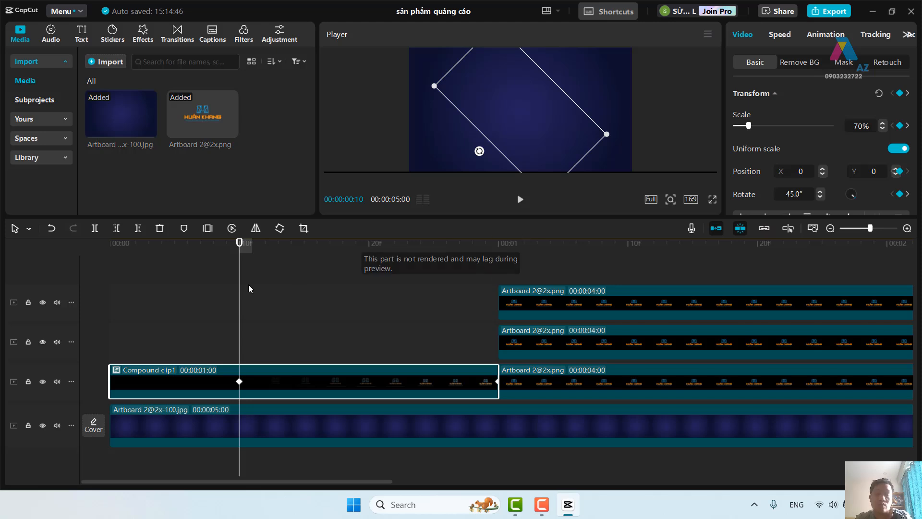
Step: Play the whole animation from the start to review the scale and rotation, and fit all the clips in the timeline view
drag(239, 286, 95, 305)
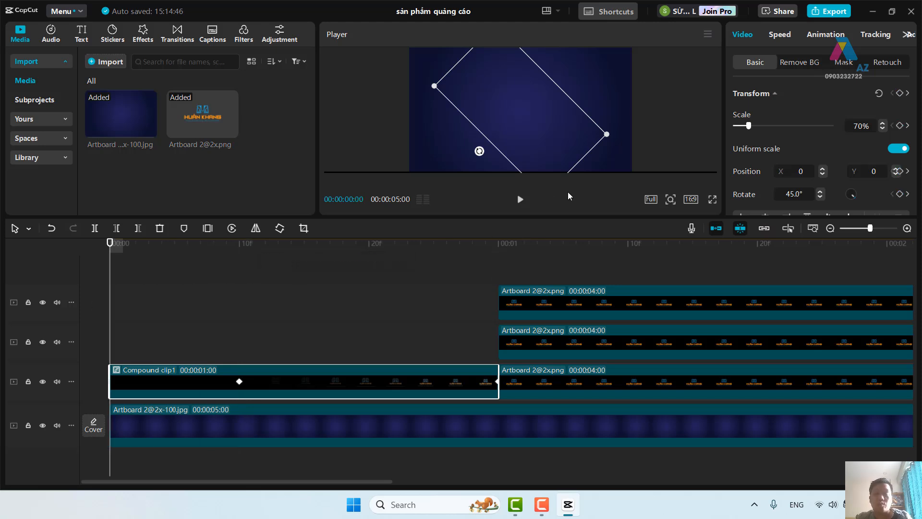
click(521, 199)
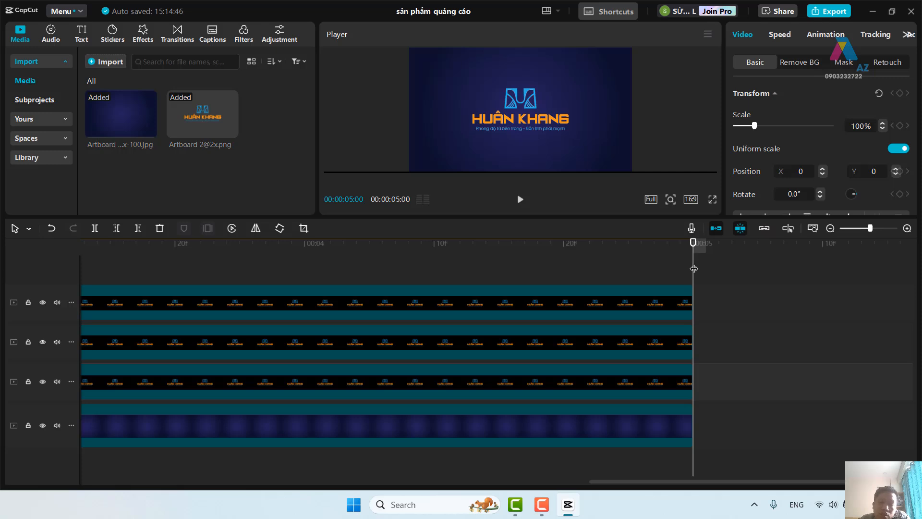
drag(693, 268, 43, 265)
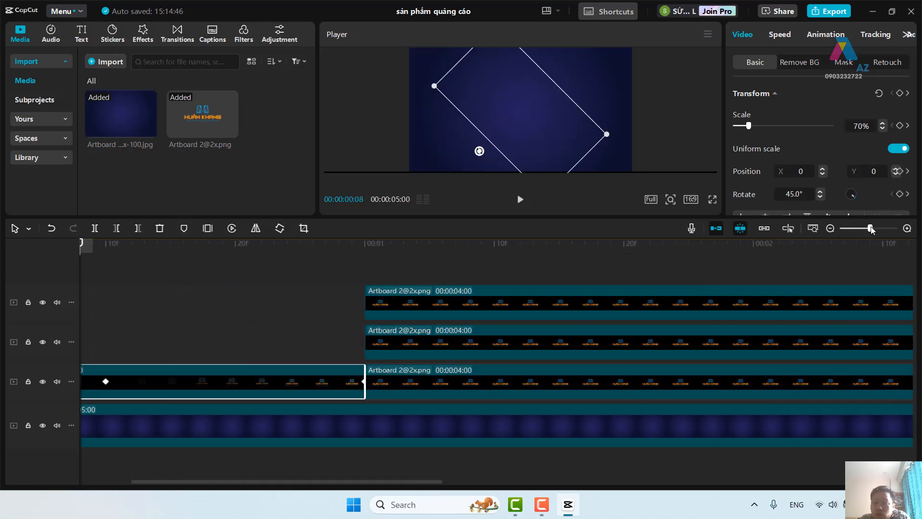
drag(870, 229, 857, 230)
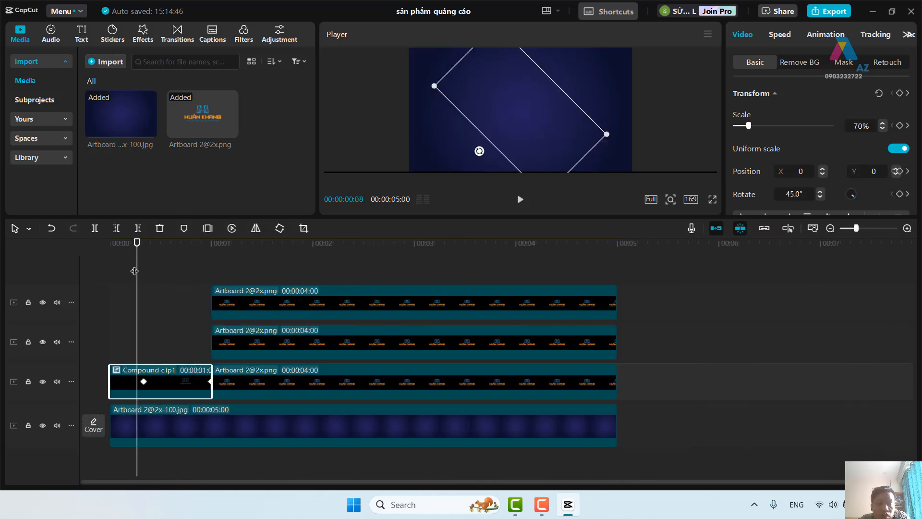
drag(137, 270, 210, 264)
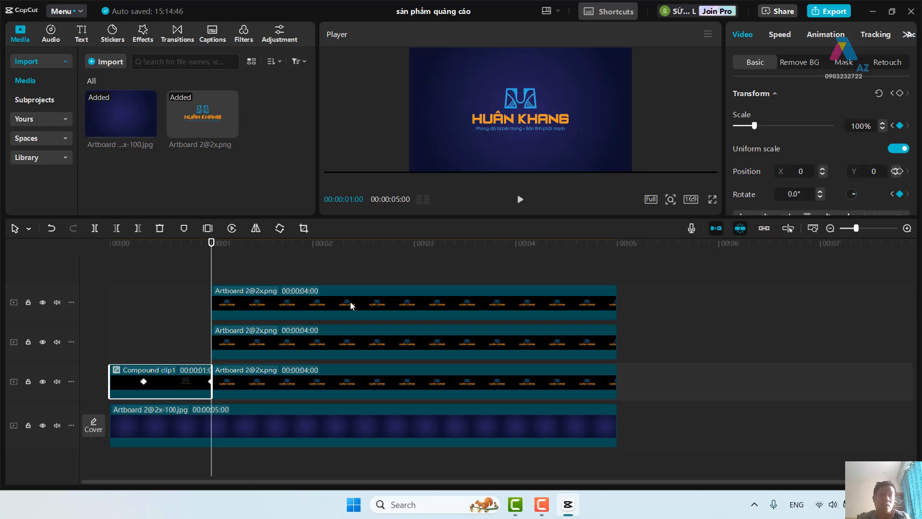
drag(225, 264, 215, 248)
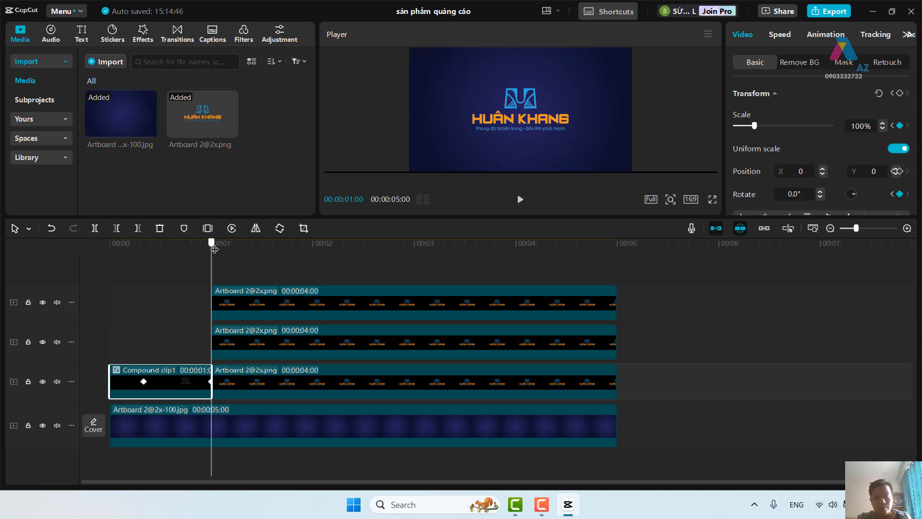
key(shift+Right)
key(shift+Right)
key(shift+Right)
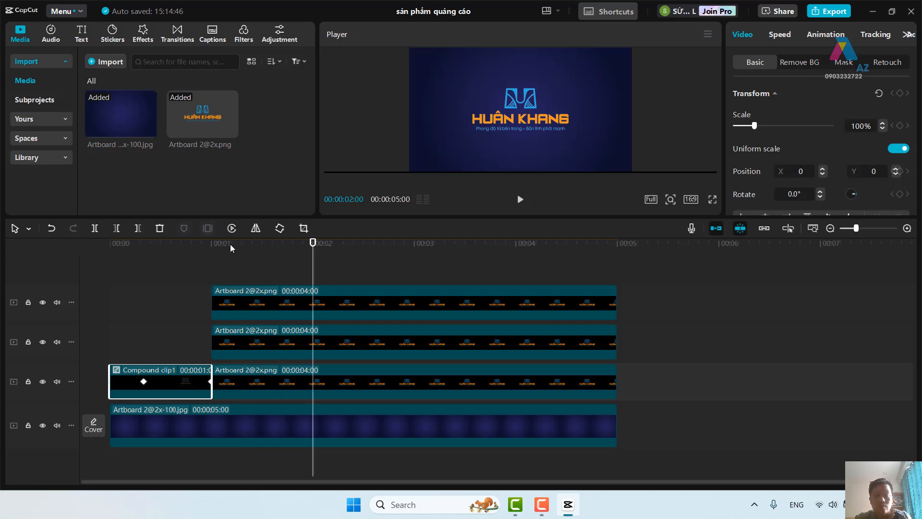
click(367, 305)
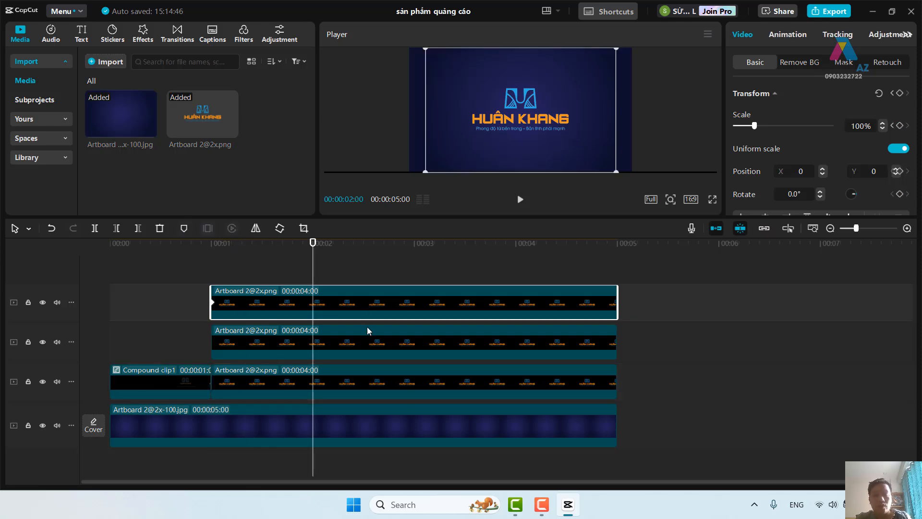
click(368, 334)
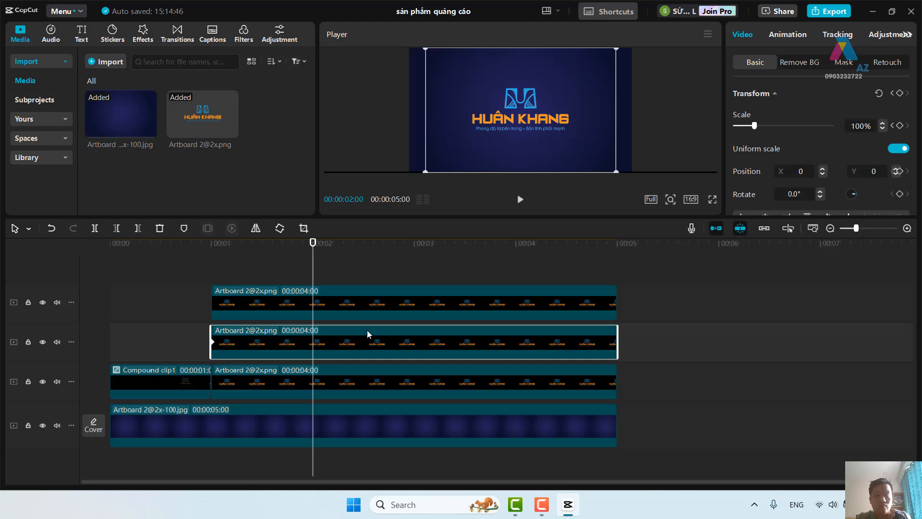
click(392, 315)
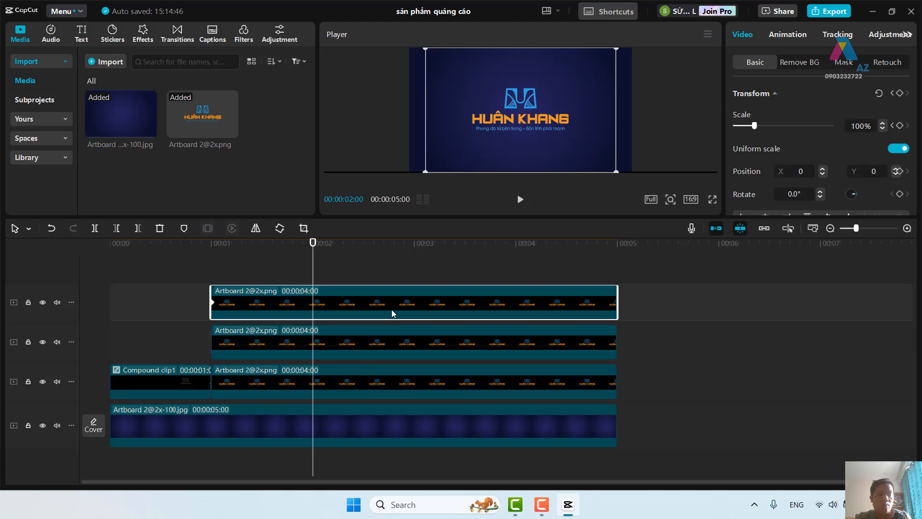
ctrl+click(381, 339)
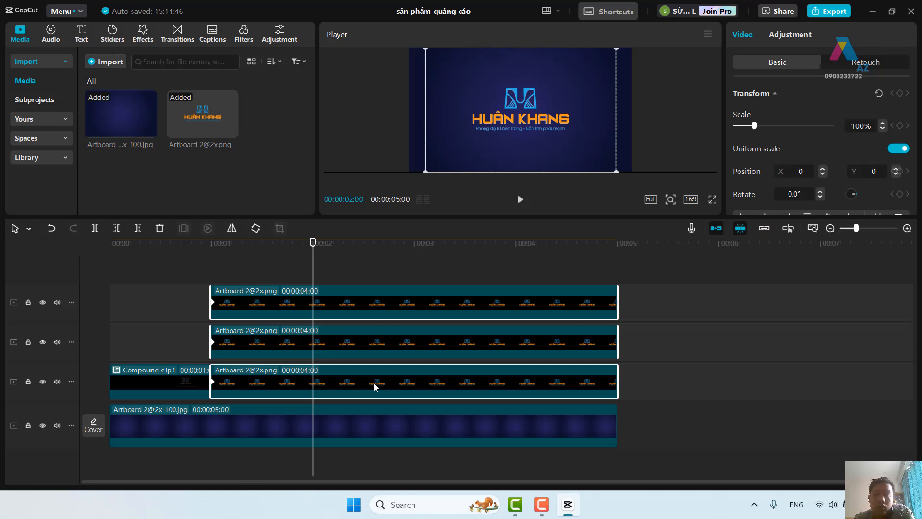
click(98, 232)
Step: Combine the three one-second logo clips between 1 and 2 seconds into a compound clip
click(281, 307)
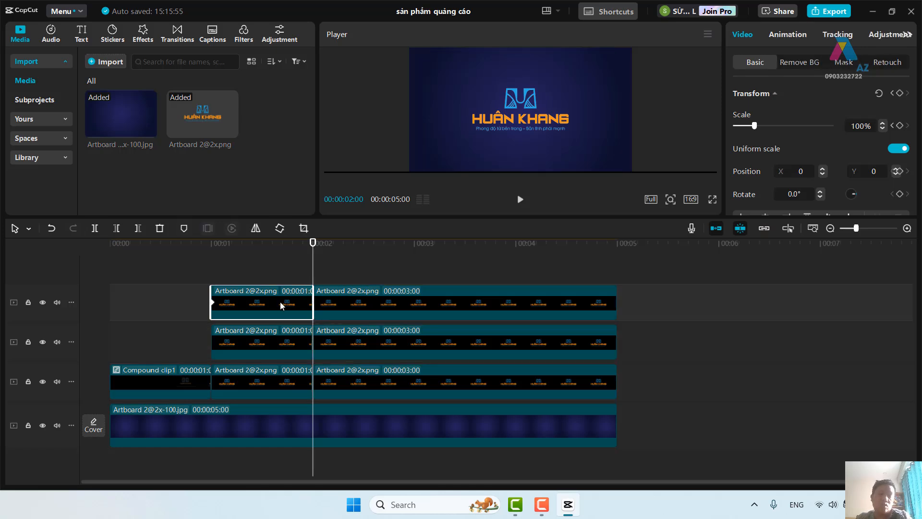
ctrl+click(284, 349)
ctrl+click(285, 387)
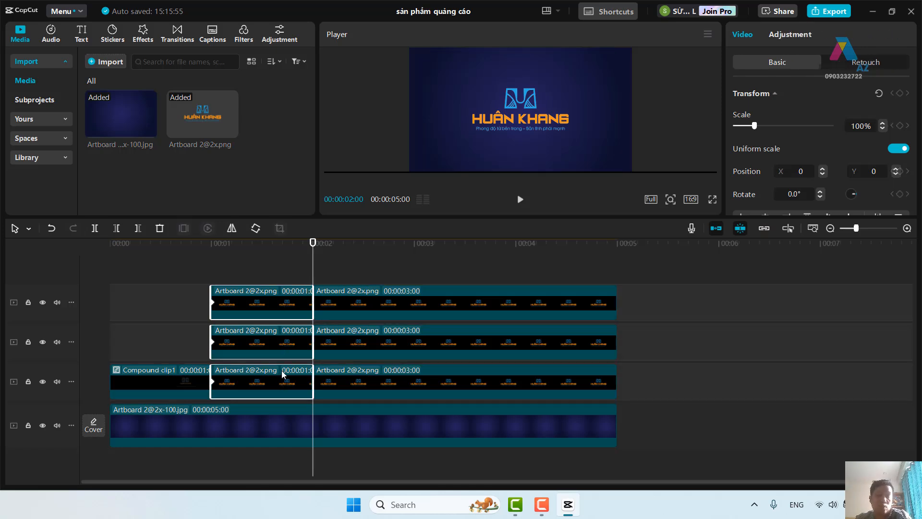
right_click(289, 299)
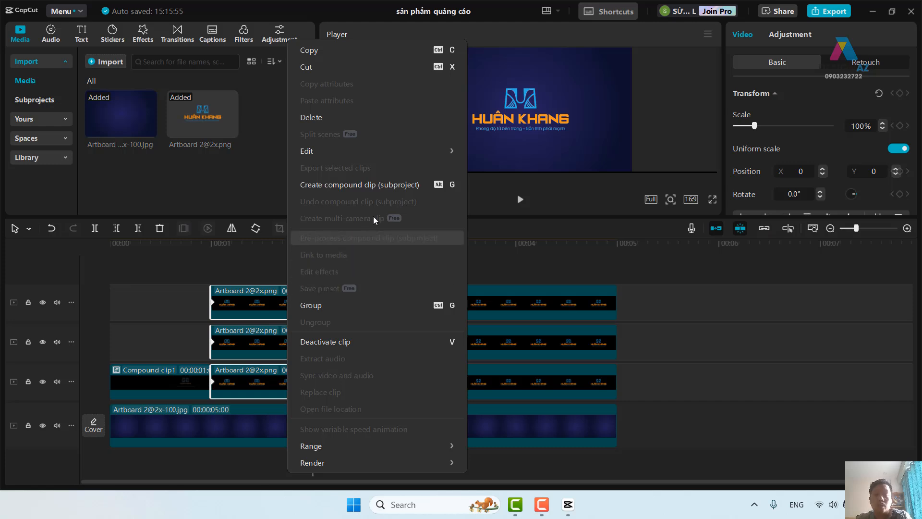
click(395, 187)
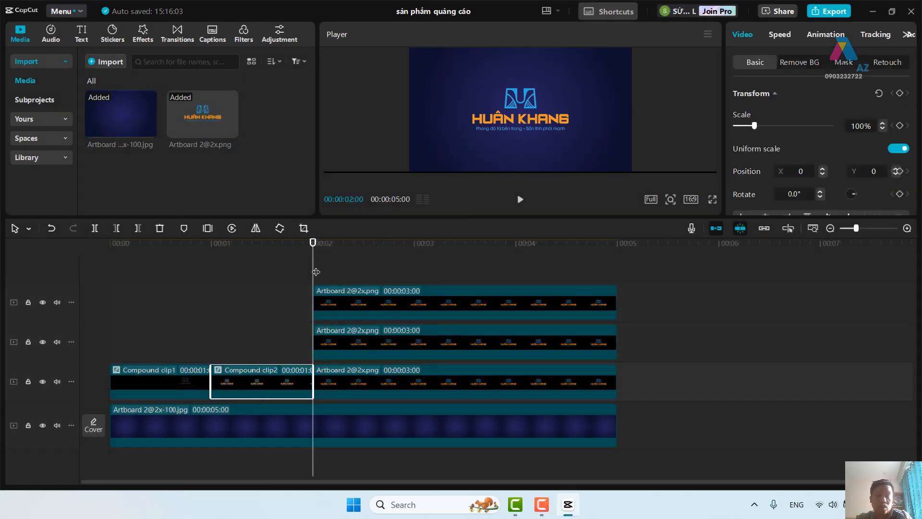
Step: Duplicate Compound clip2 onto the track directly above at the same start time, dismiss the subproject tips, and select the duplicate
drag(309, 270, 313, 291)
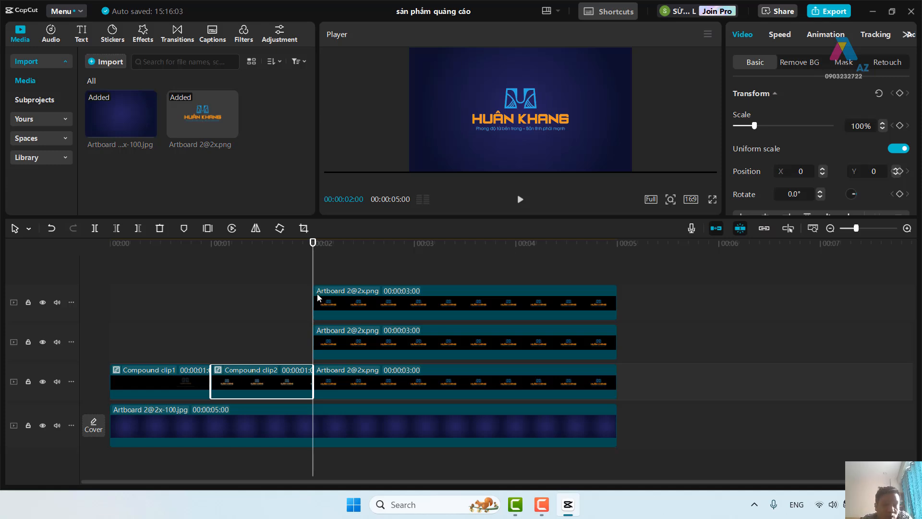
click(300, 277)
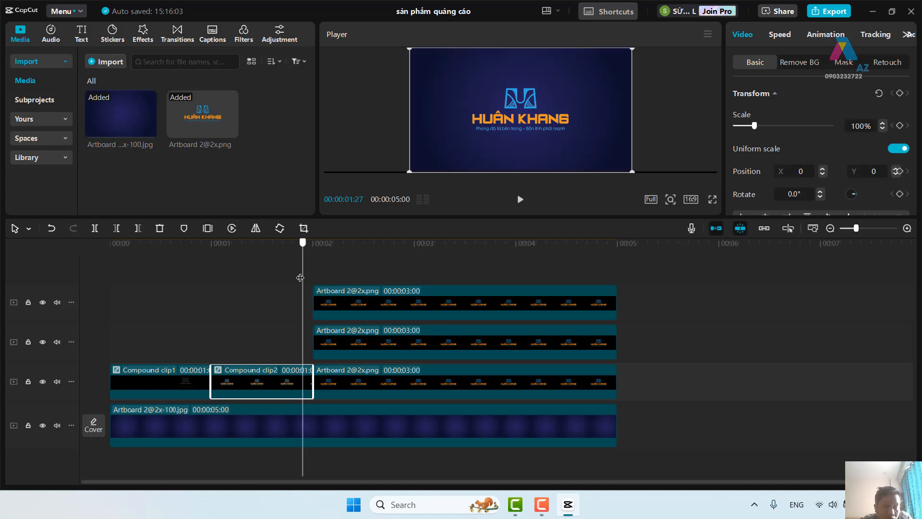
drag(301, 277, 299, 278)
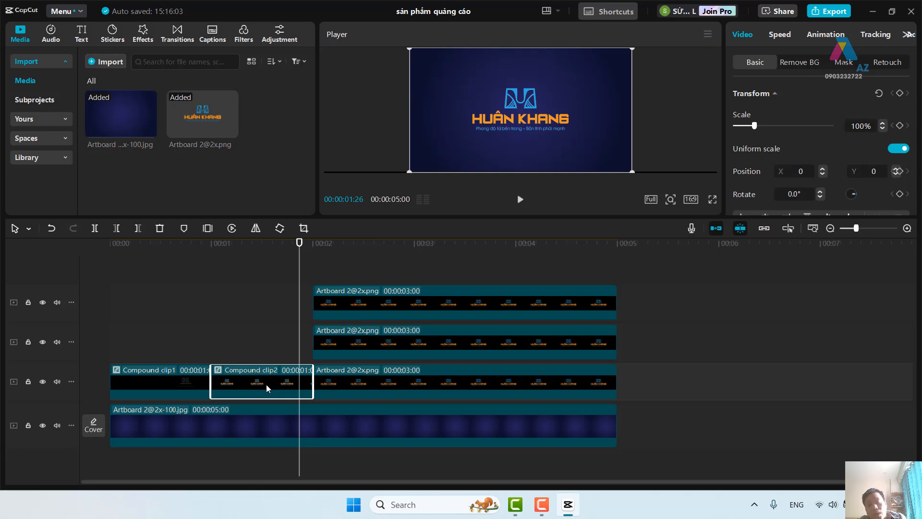
drag(268, 389, 268, 346)
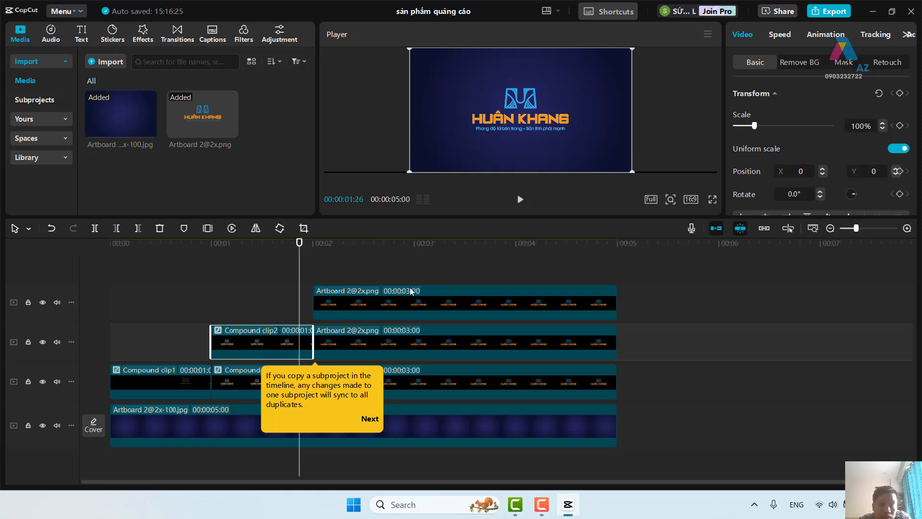
click(404, 269)
click(264, 350)
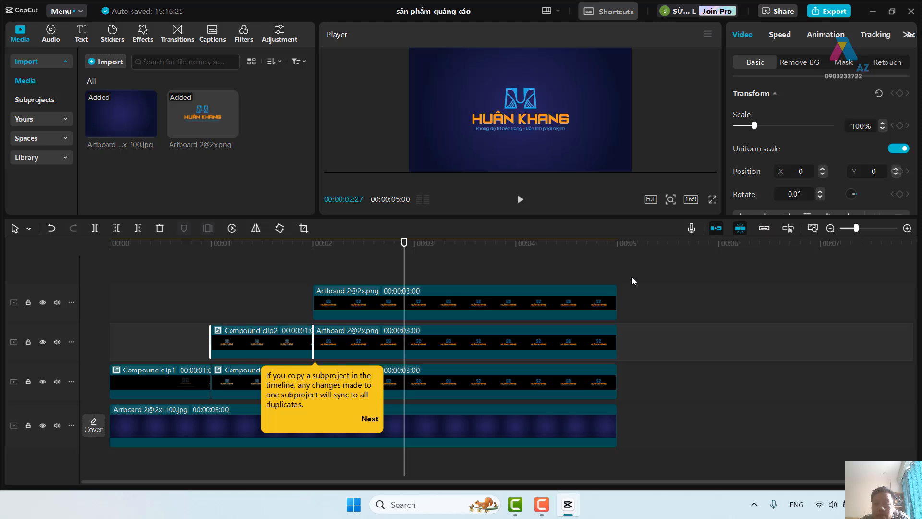
click(346, 418)
click(272, 279)
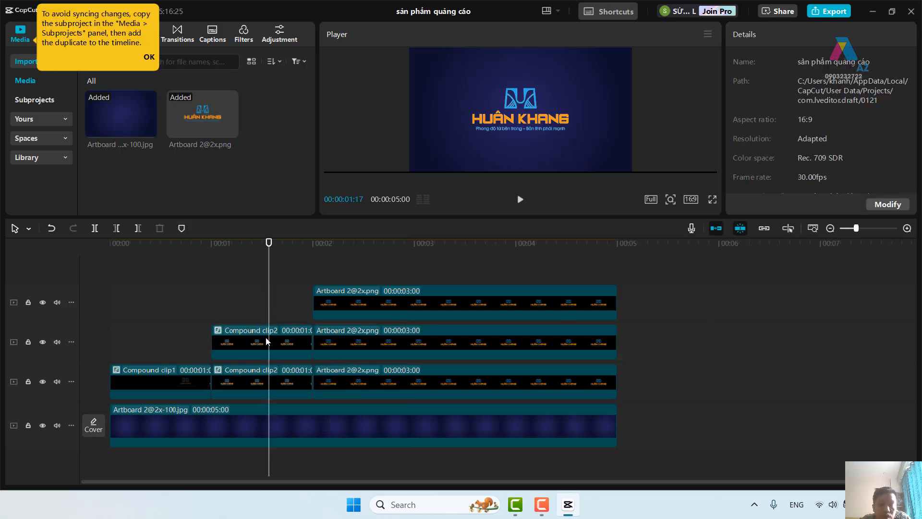
click(267, 341)
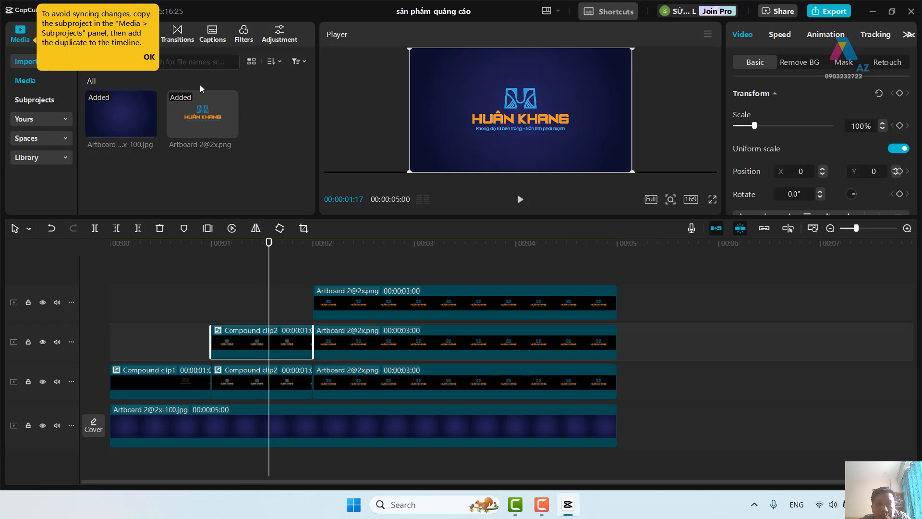
click(149, 56)
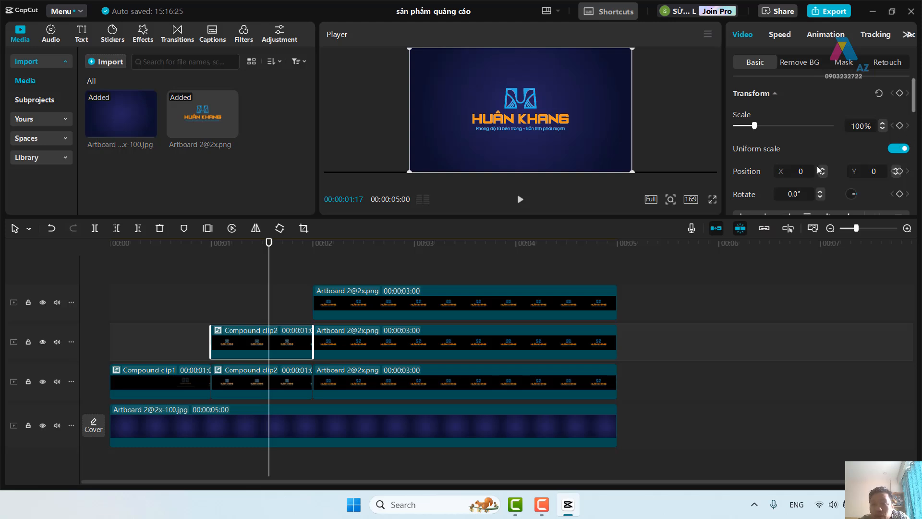
Step: Open the basic colour adjustments of the duplicated compound clip and look through the LUT, colour and lightness options
drag(878, 37, 709, 44)
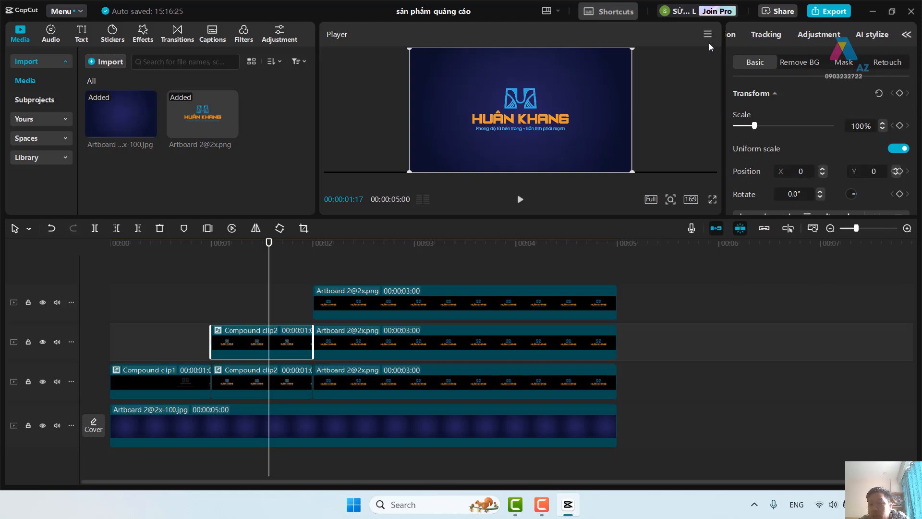
click(823, 38)
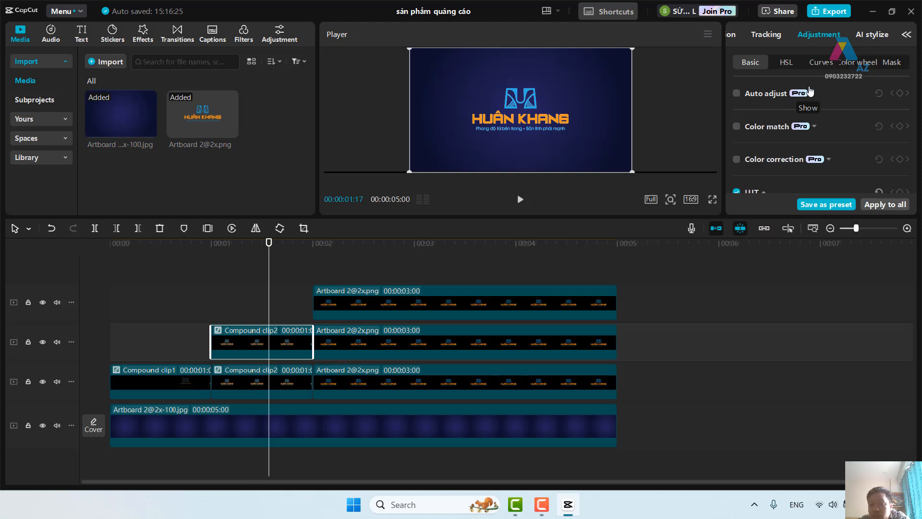
scroll(848, 98, down, 3)
scroll(848, 98, up, 1)
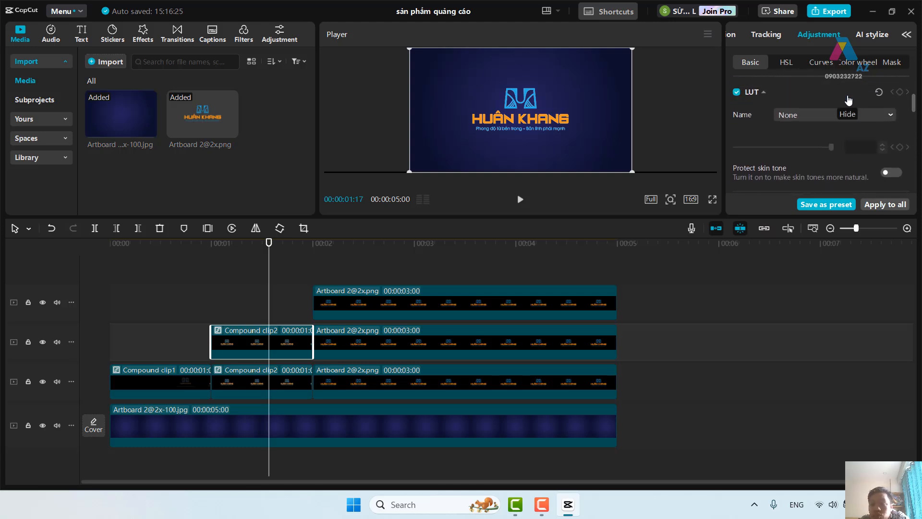
scroll(826, 124, down, 6)
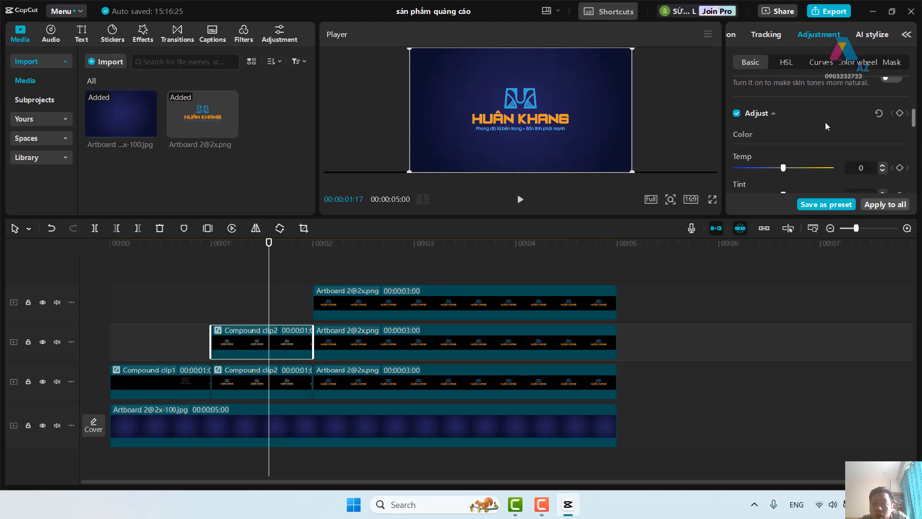
scroll(826, 126, up, 6)
scroll(826, 127, up, 1)
scroll(831, 110, down, 2)
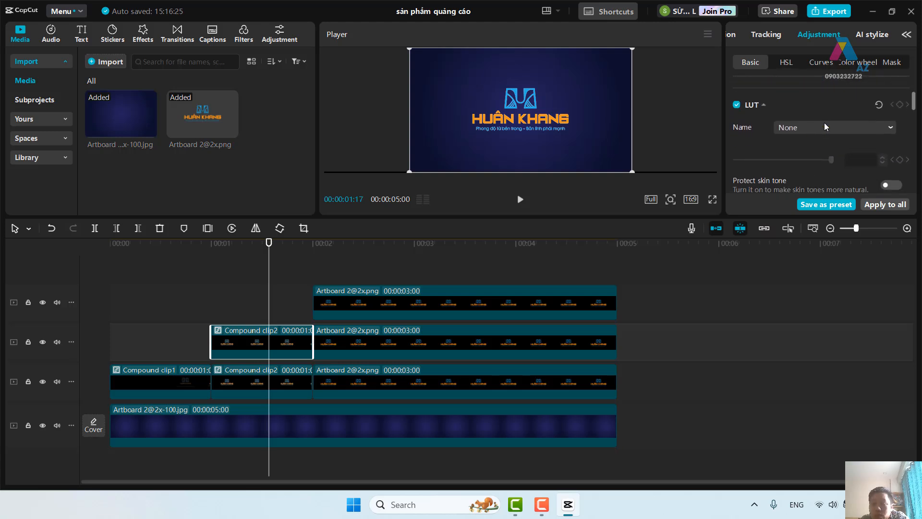
click(833, 98)
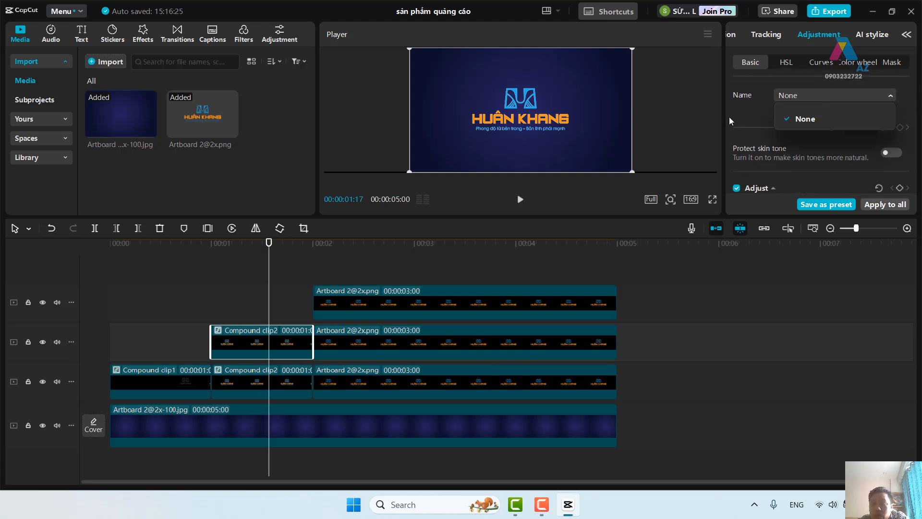
click(746, 123)
scroll(760, 132, down, 3)
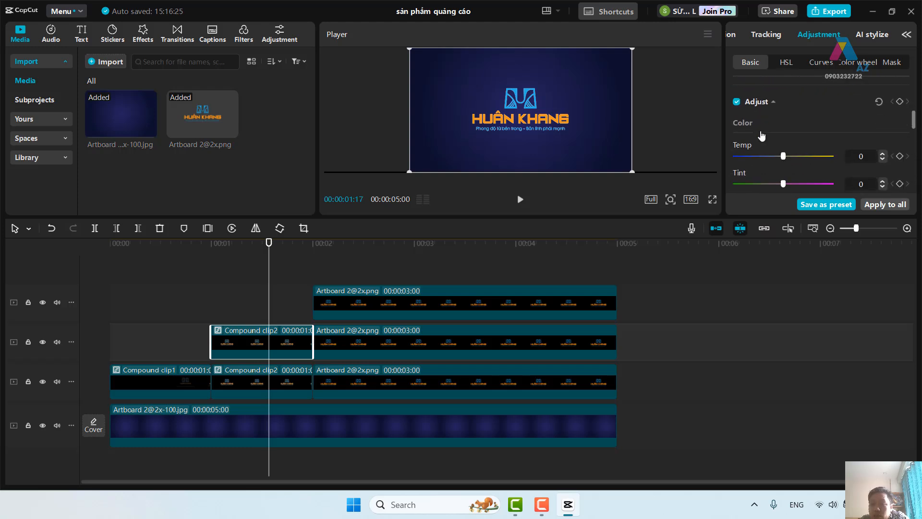
scroll(762, 137, down, 1)
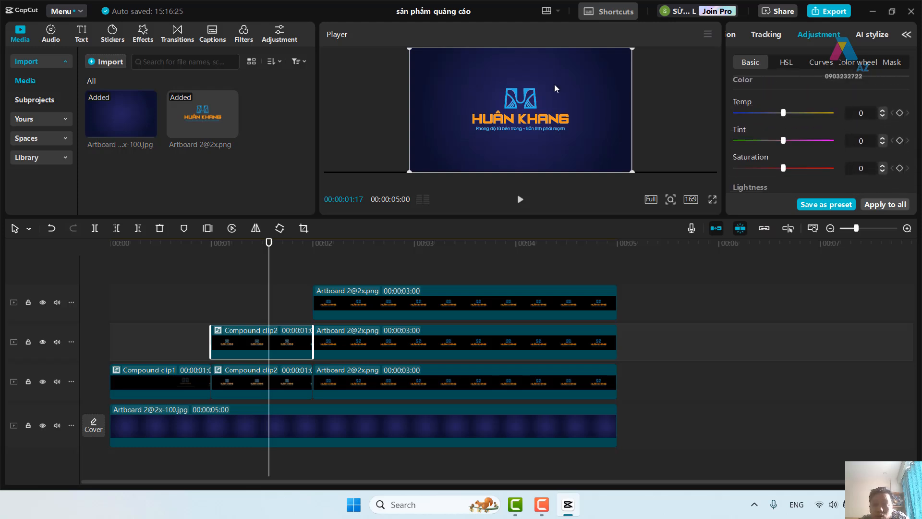
scroll(835, 140, down, 3)
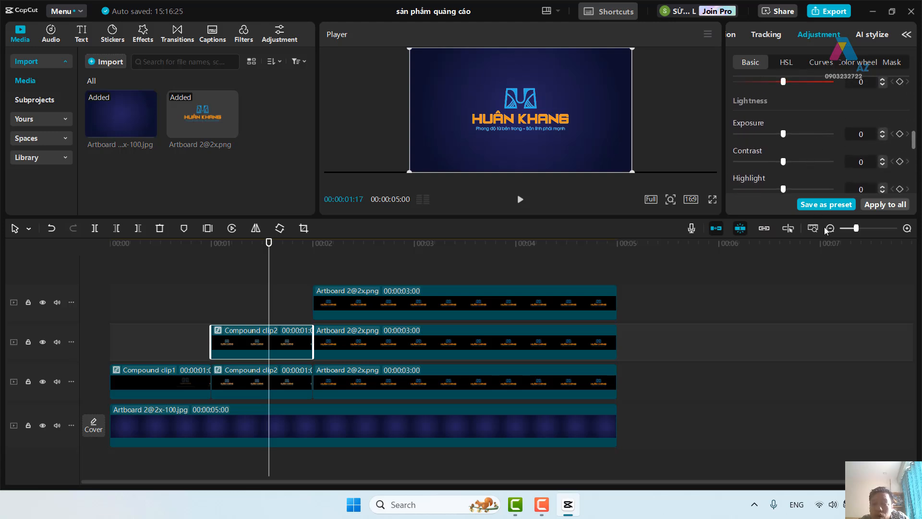
Step: Enlarge the player area and set the duplicated compound clip's Exposure, Highlight and Shadow to 50
drag(699, 216, 699, 266)
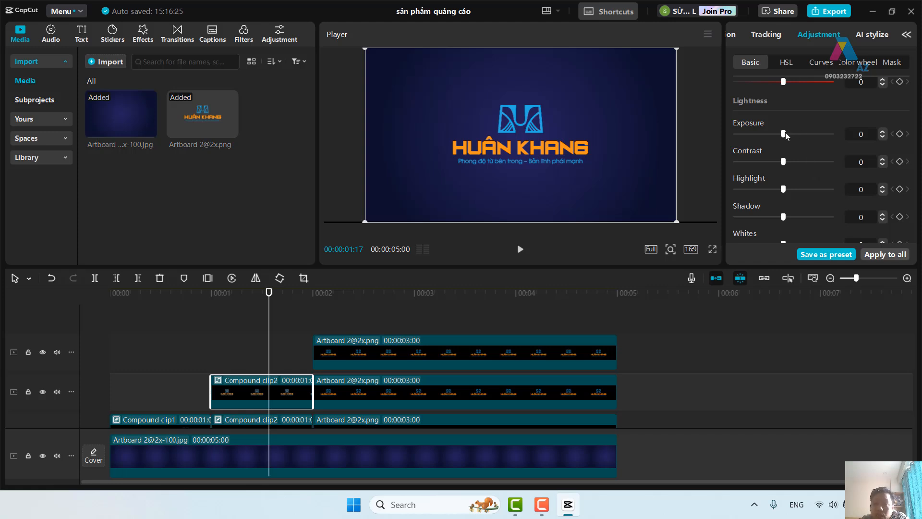
drag(784, 134, 832, 134)
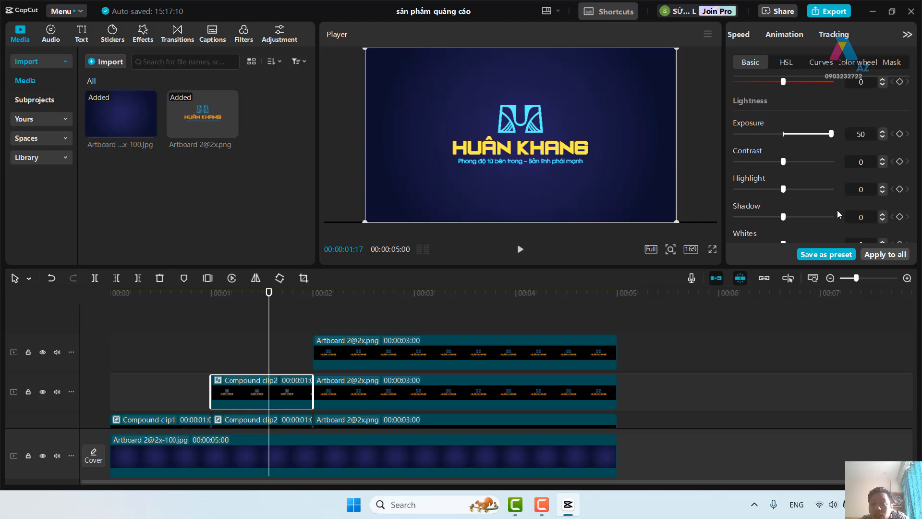
drag(785, 190, 835, 189)
drag(784, 218, 840, 219)
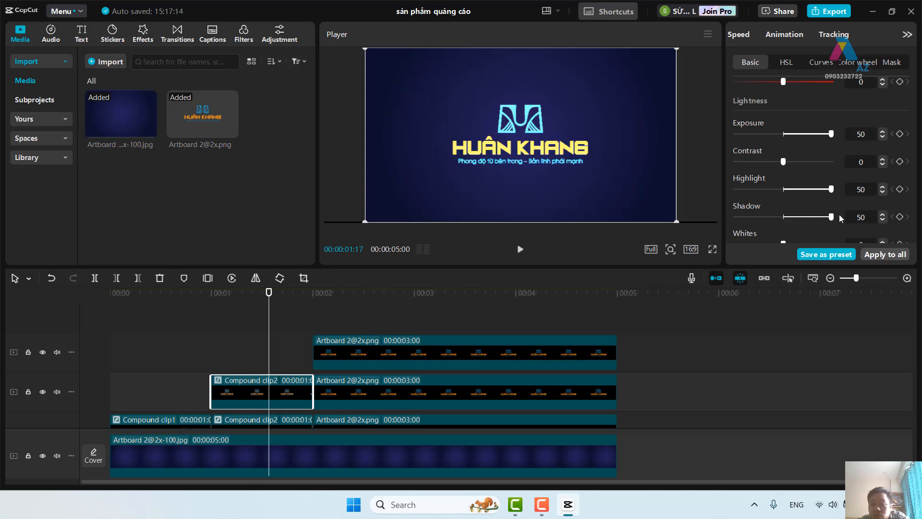
Step: Set the duplicated compound clip's Whites to 50 and return its Shadow to 0
scroll(786, 189, down, 2)
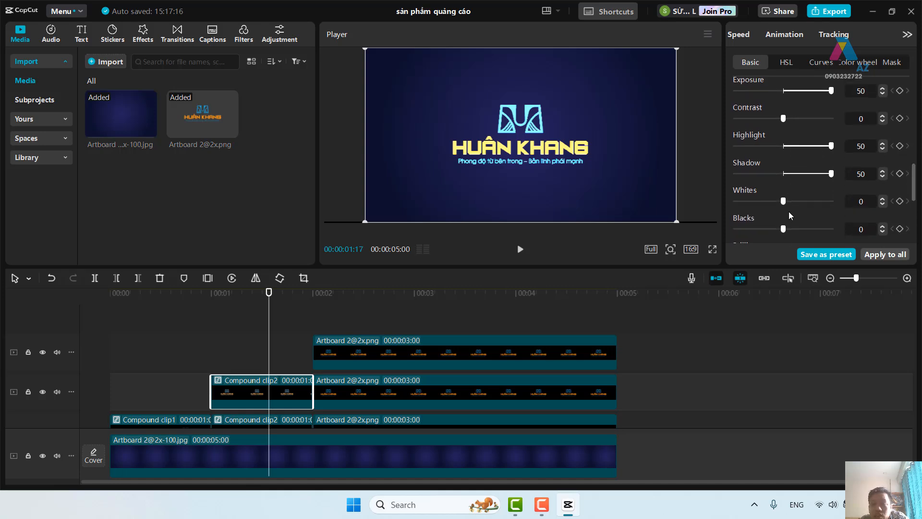
drag(783, 201, 848, 207)
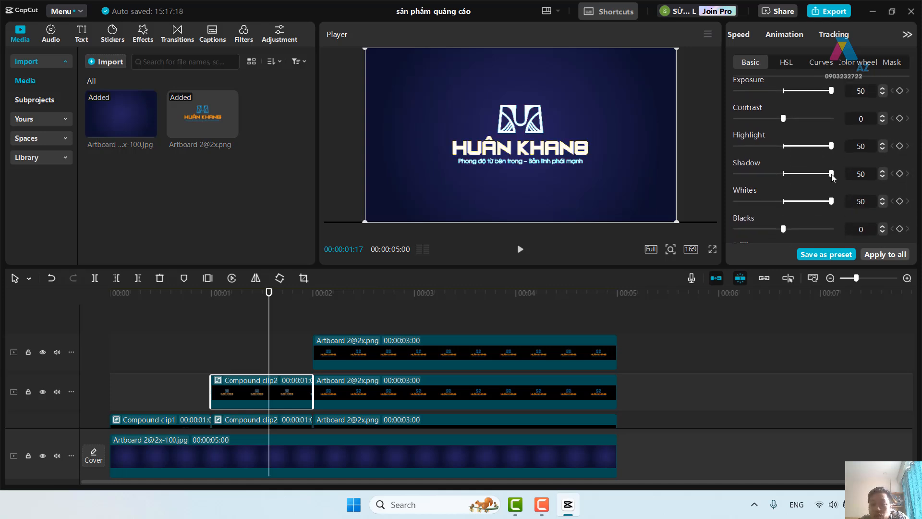
drag(831, 174, 784, 187)
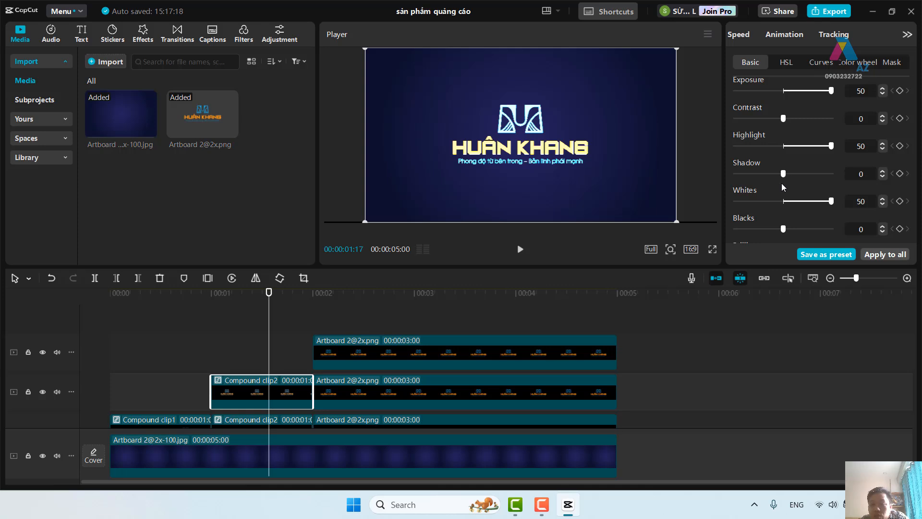
scroll(786, 188, down, 3)
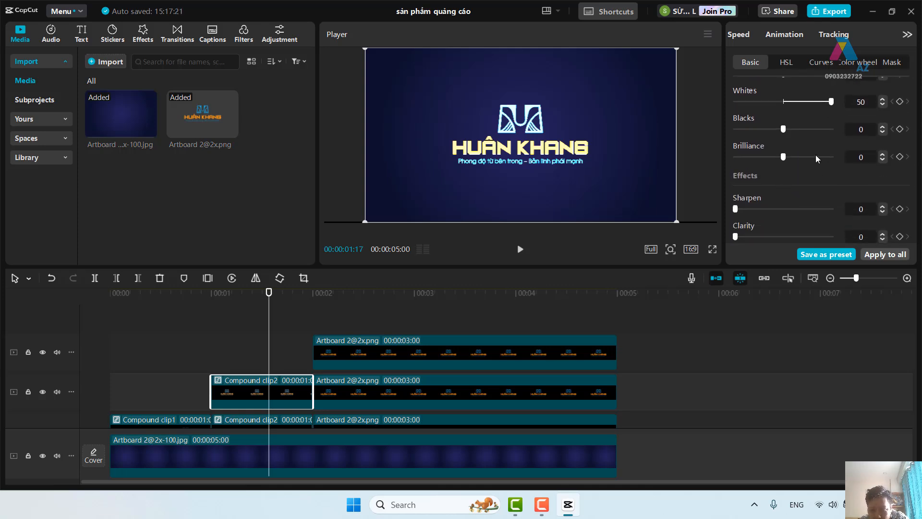
Step: Set the HSL Saturation of both yellow and cyan to -100 on the duplicated compound clip
scroll(817, 158, up, 10)
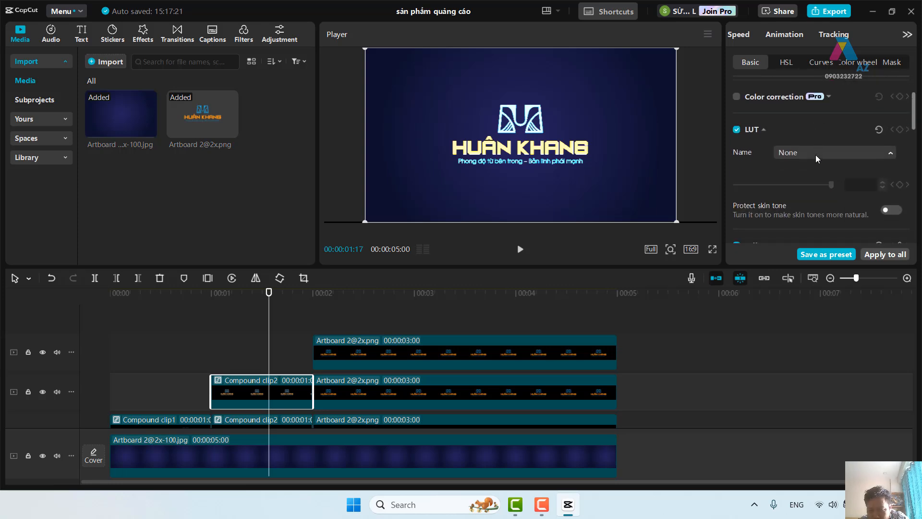
scroll(817, 158, down, 6)
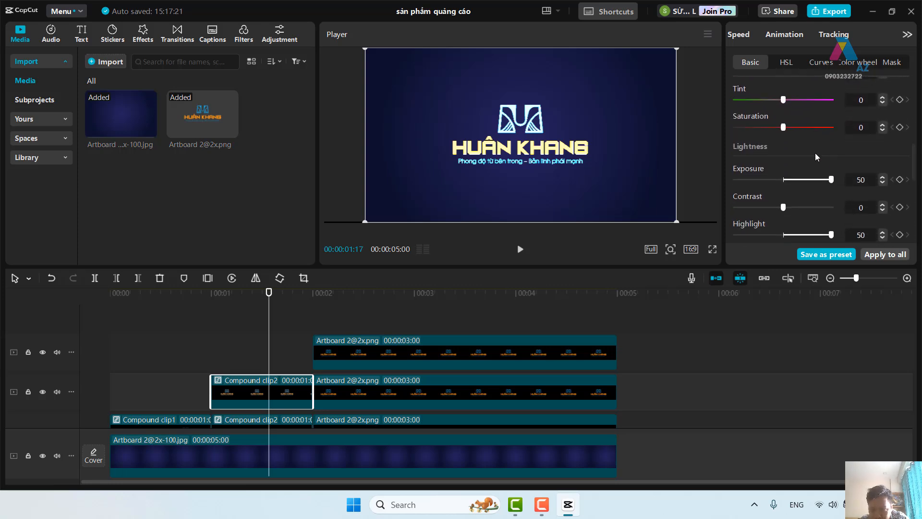
click(786, 62)
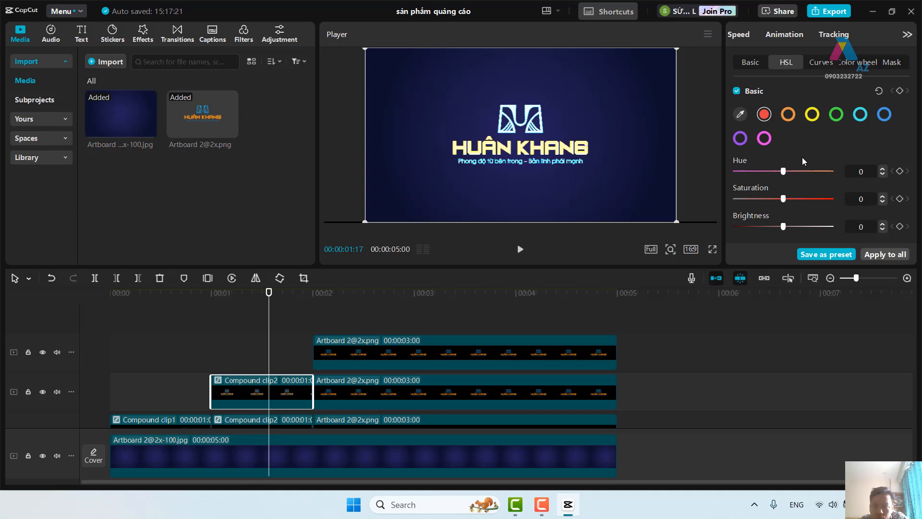
click(813, 116)
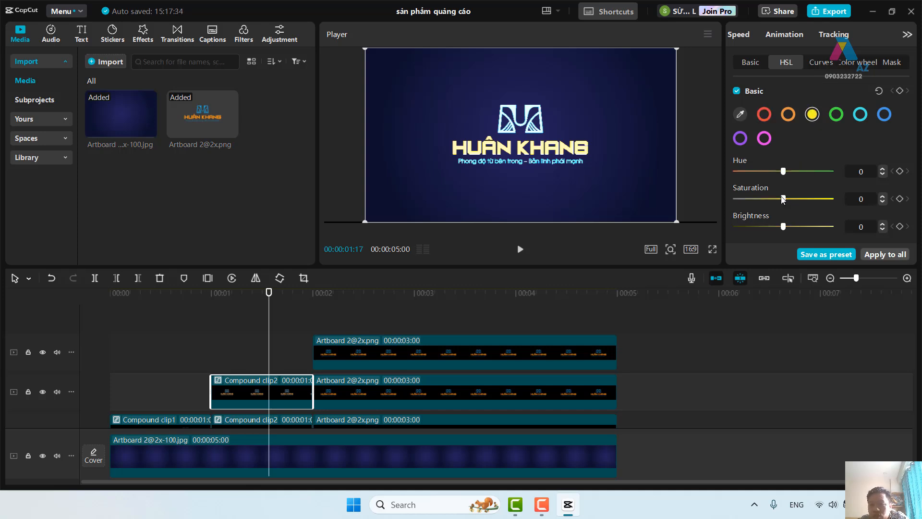
drag(783, 200, 706, 205)
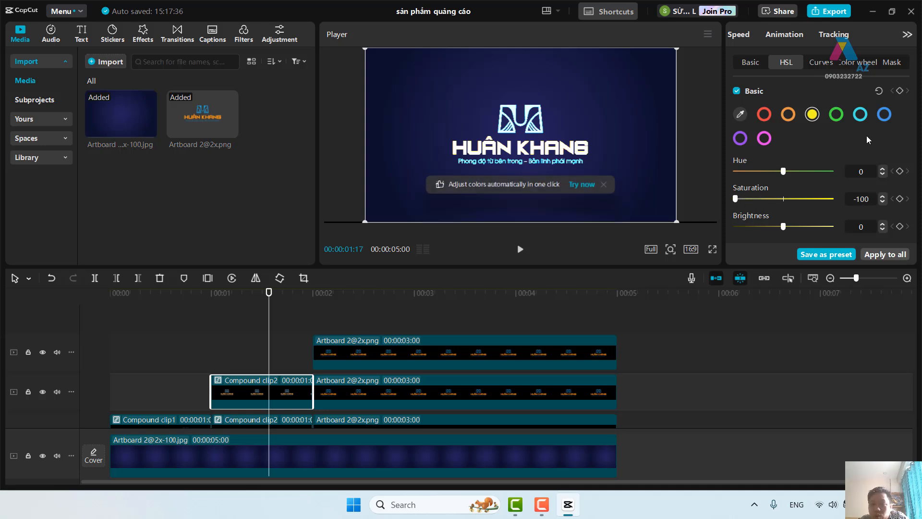
click(859, 116)
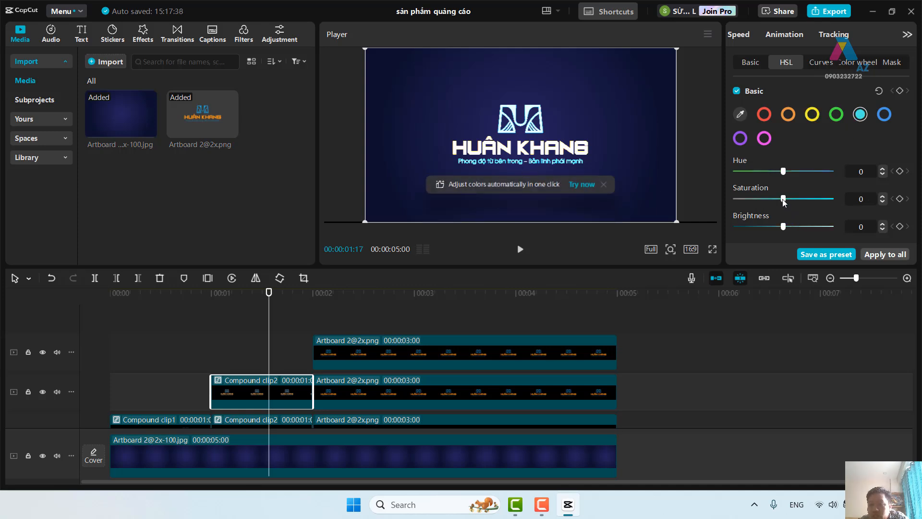
drag(784, 199, 719, 209)
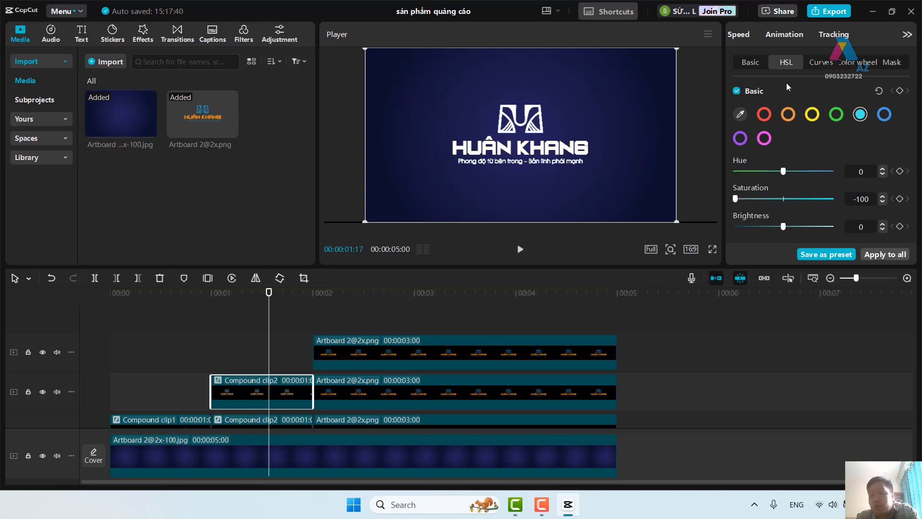
Step: Look through the duplicated clip's basic, Curves, Color wheel and HSL colour adjustment options
click(750, 63)
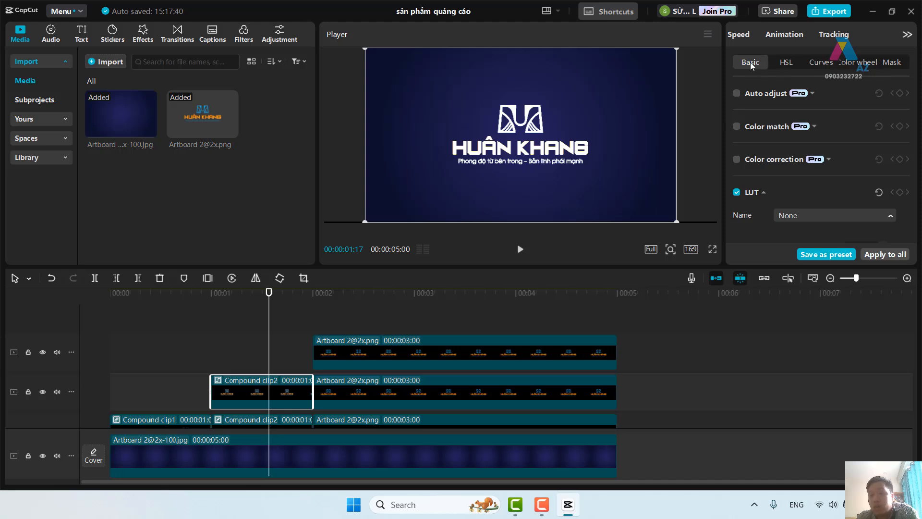
click(908, 36)
click(908, 36)
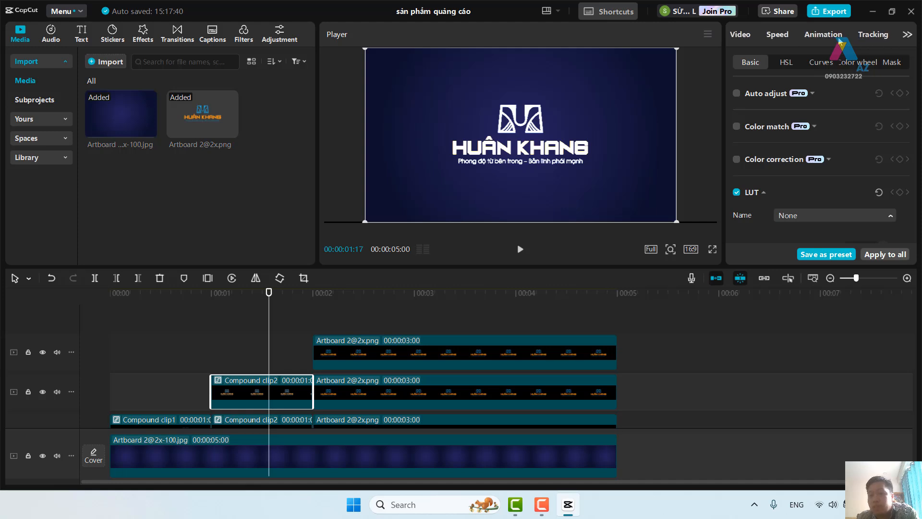
scroll(826, 40, down, 1)
scroll(801, 41, up, 1)
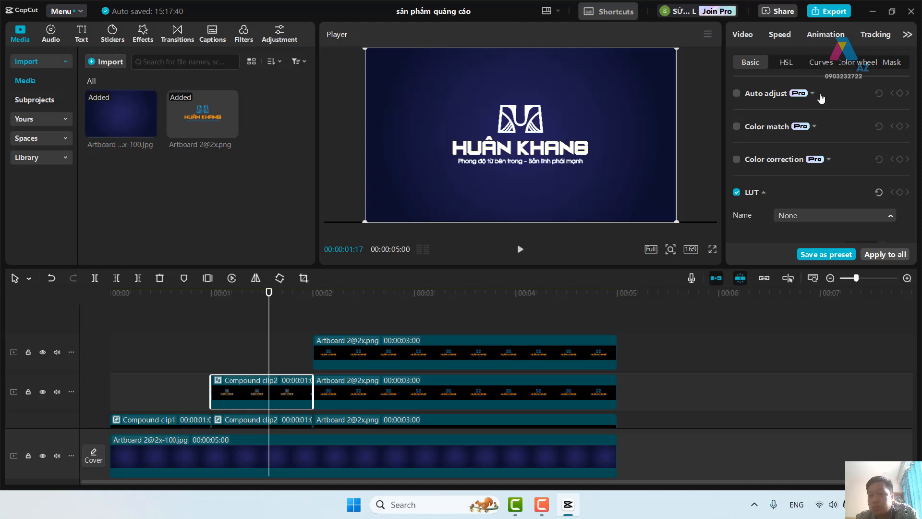
scroll(838, 105, down, 3)
scroll(838, 105, up, 5)
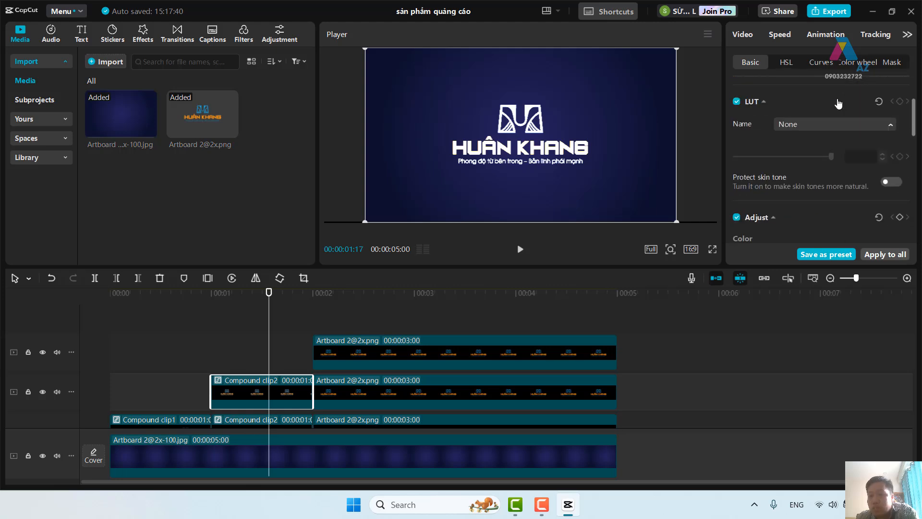
click(829, 68)
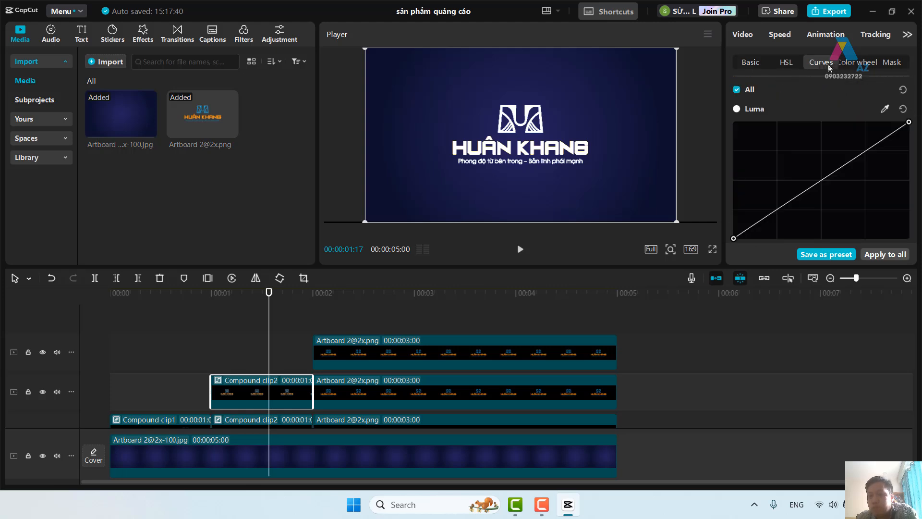
click(875, 67)
click(786, 63)
click(751, 63)
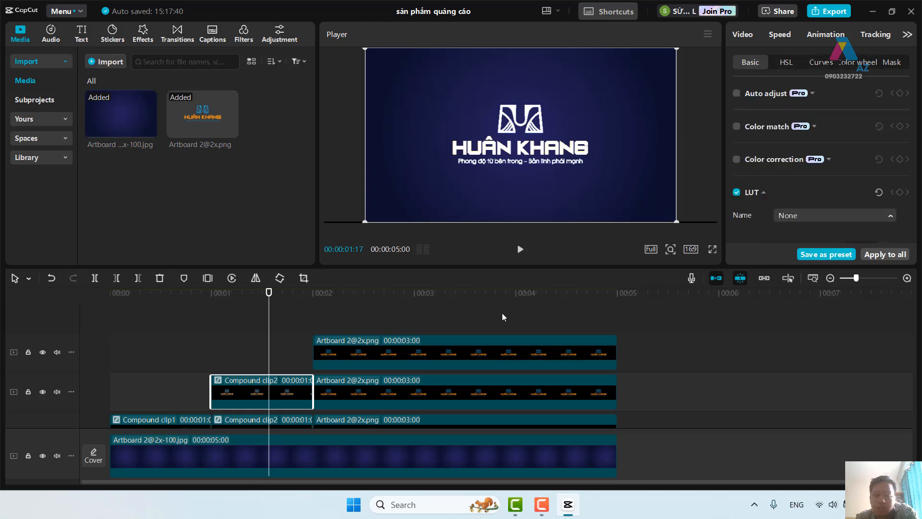
Step: Add a Filmstrip mask to the duplicated compound clip with the playhead at 00:00:01:06
click(231, 342)
click(268, 383)
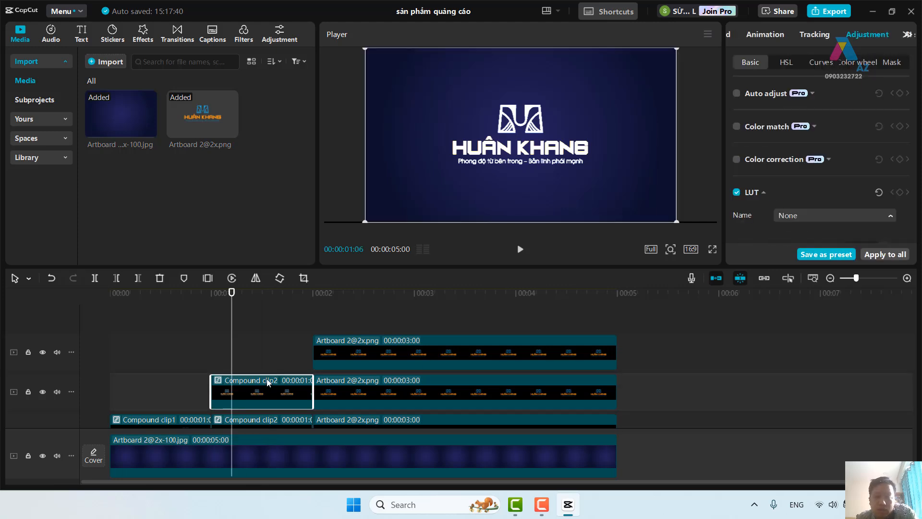
scroll(790, 102, down, 3)
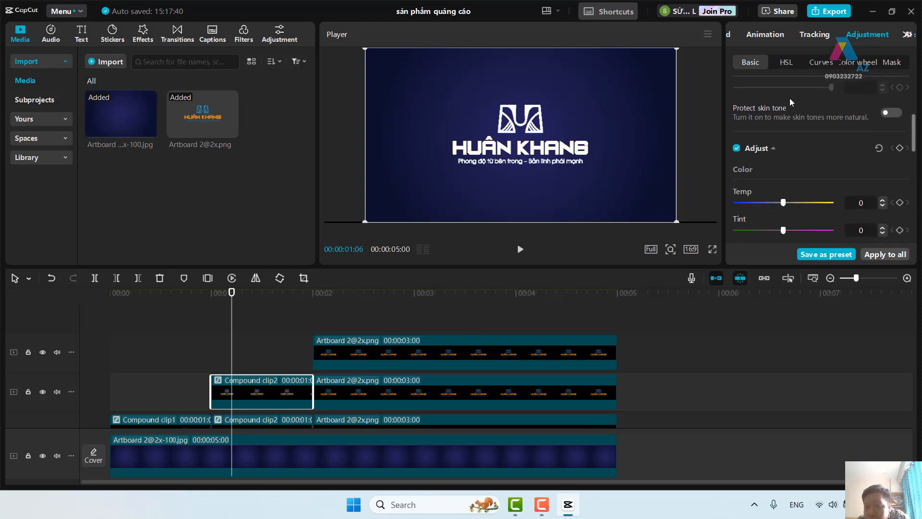
scroll(778, 41, up, 2)
click(740, 42)
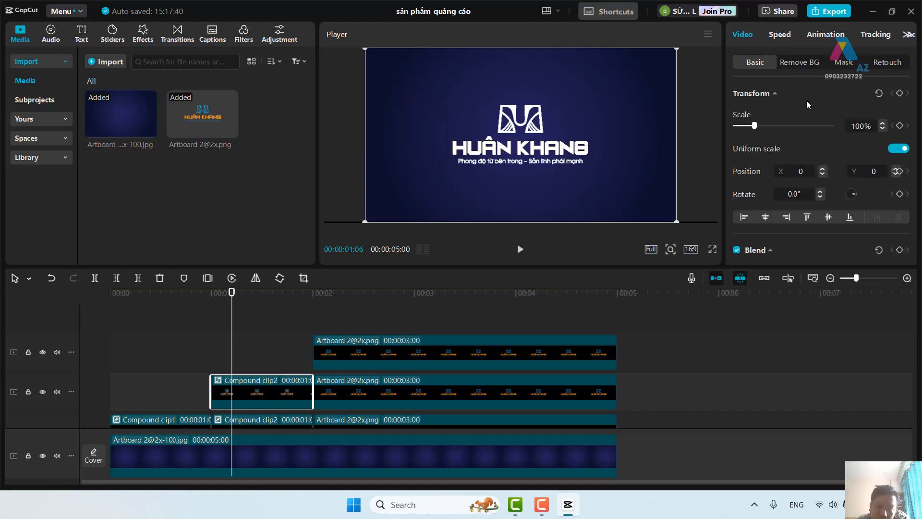
click(846, 66)
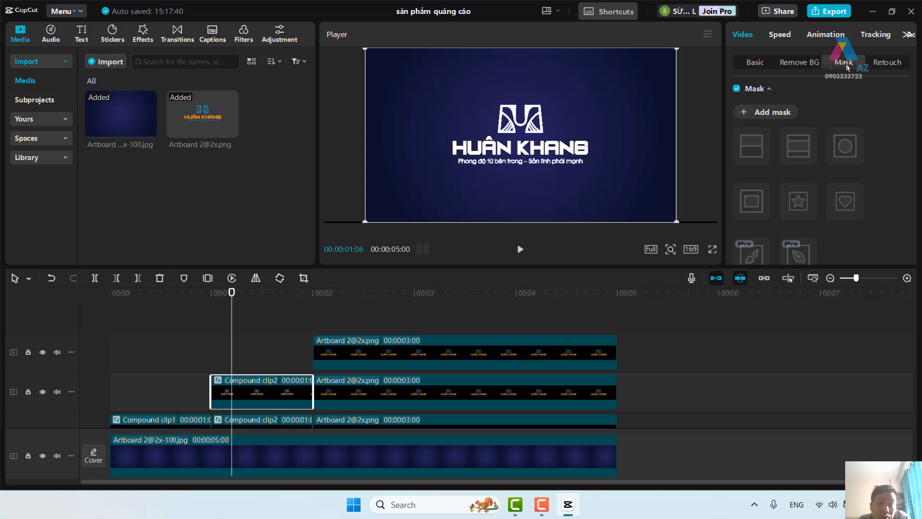
click(789, 114)
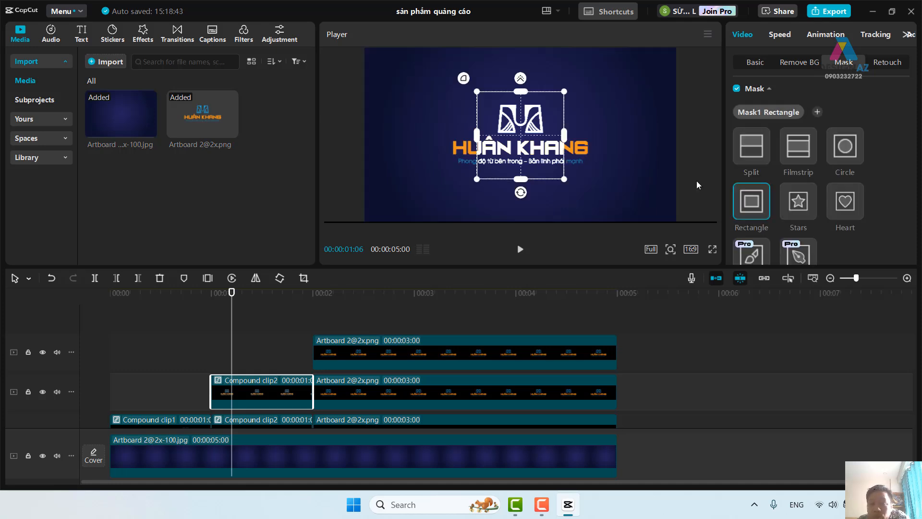
click(799, 149)
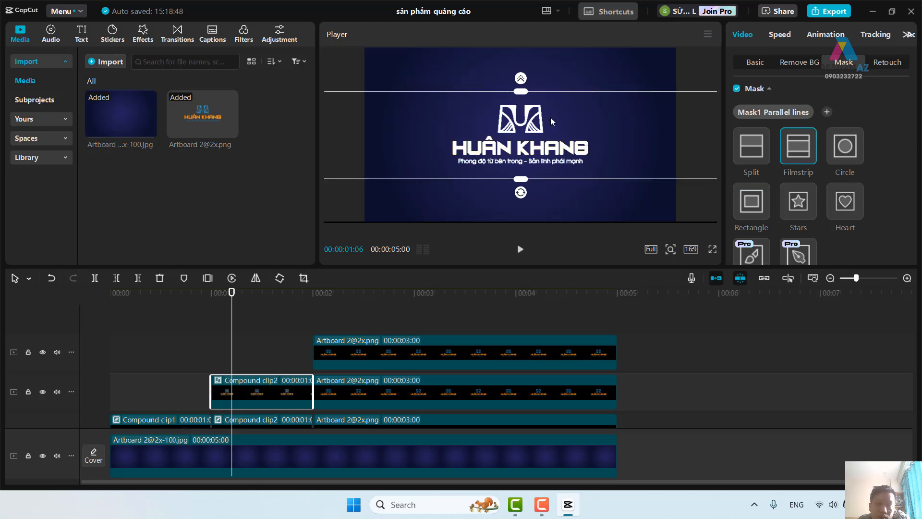
Step: Rotate the filmstrip mask to -55°, narrow its size to 150 and set its Feather to 43
drag(523, 194, 535, 148)
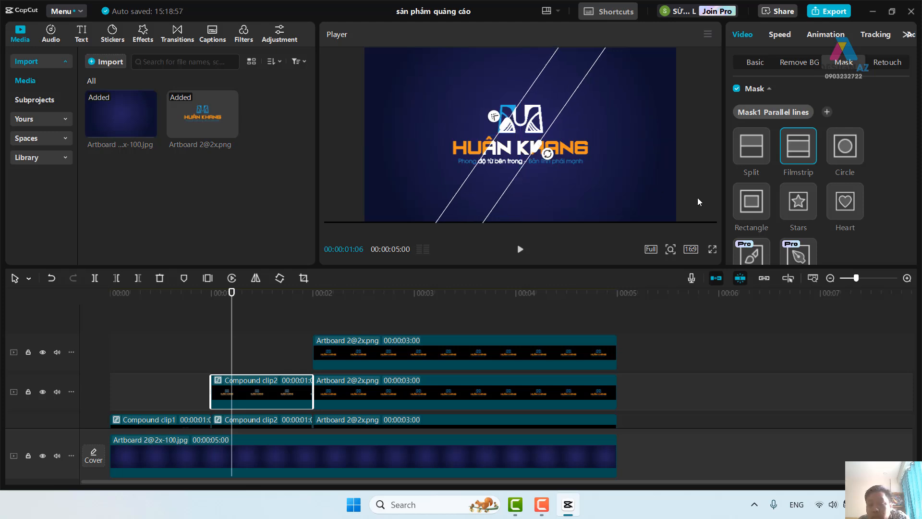
scroll(886, 209, down, 5)
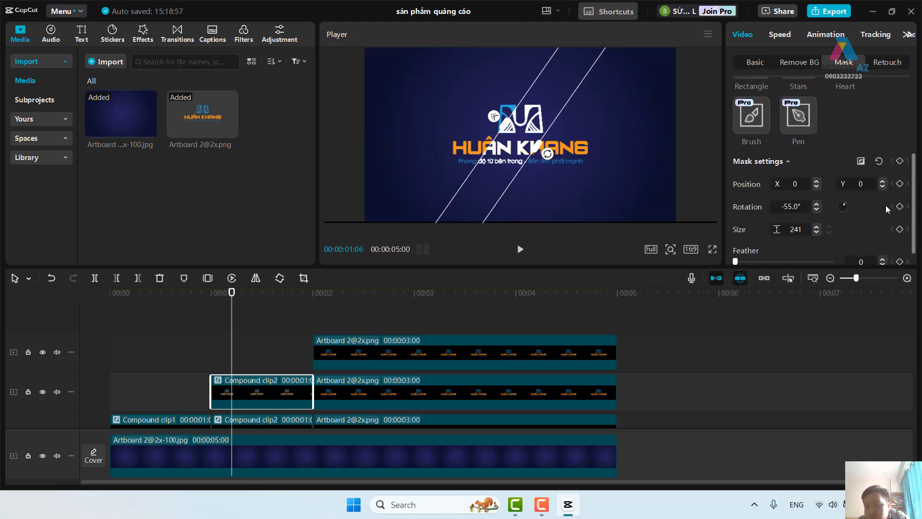
mouse_move(736, 243)
mouse_down()
mouse_move(822, 243)
mouse_move(781, 244)
mouse_up()
drag(545, 151, 541, 150)
mouse_move(780, 244)
mouse_down()
mouse_move(768, 243)
mouse_move(776, 246)
mouse_up()
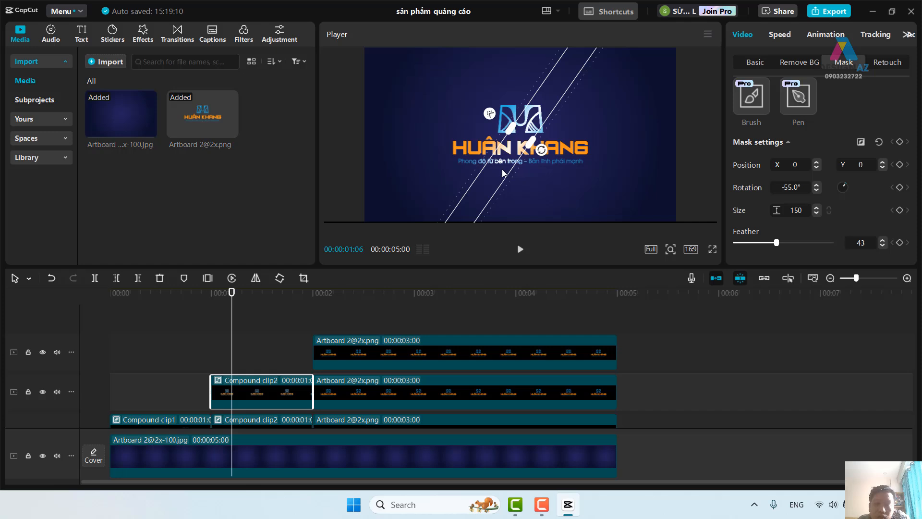
Step: Move the mask off the logo to X -470, Y 156 and add a mask Position keyframe at 00:00:01:00
drag(503, 172, 429, 148)
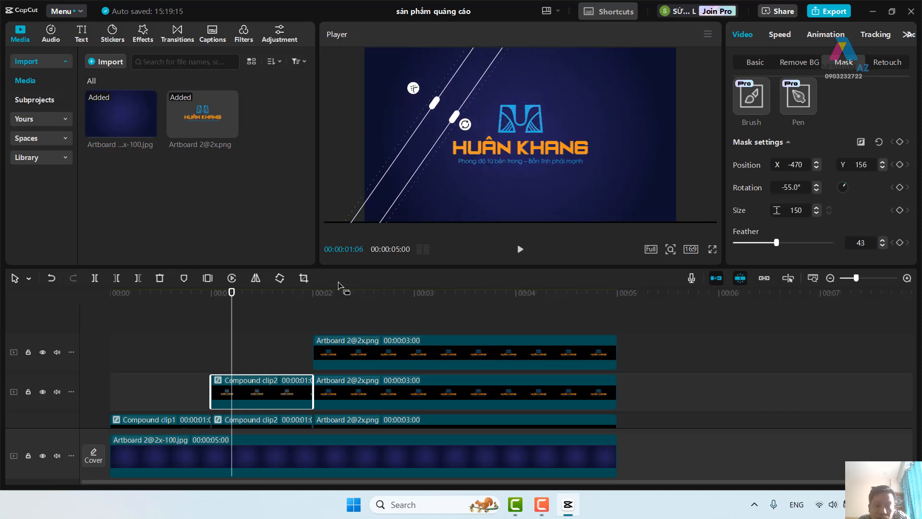
drag(232, 342, 211, 342)
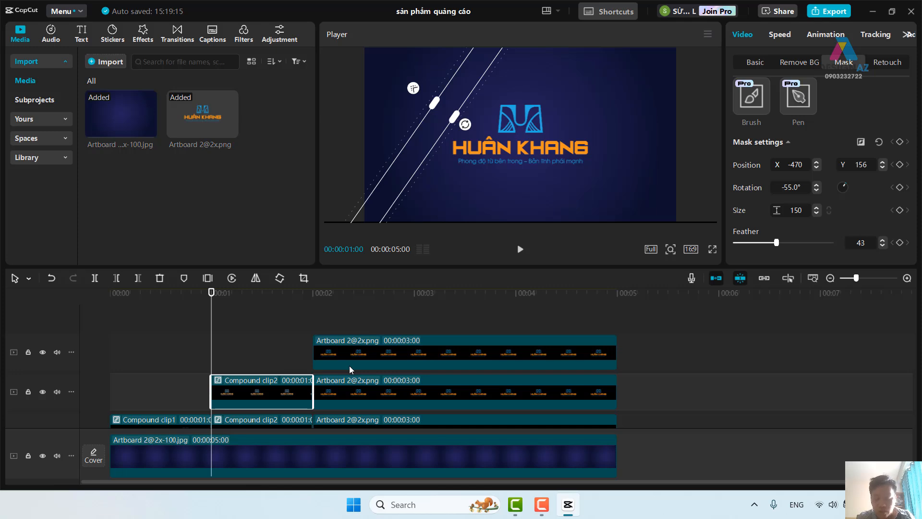
key(shift+Right)
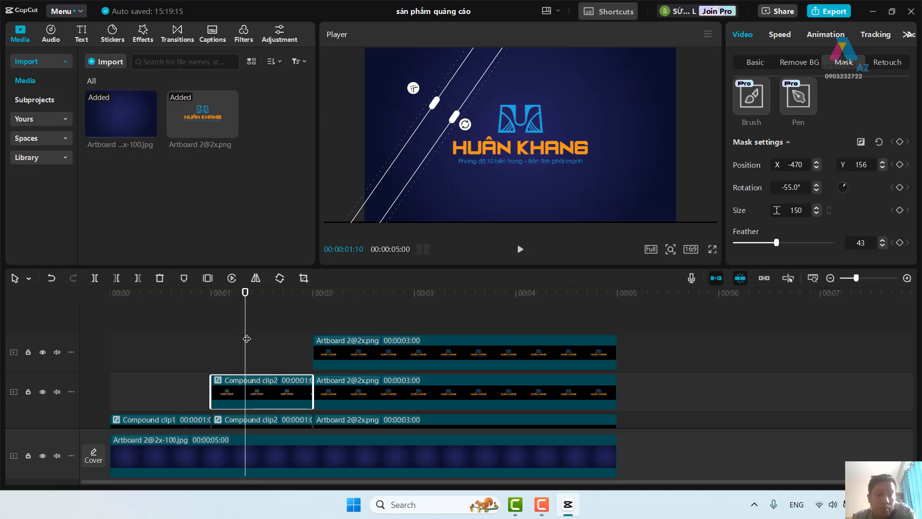
drag(246, 336, 211, 334)
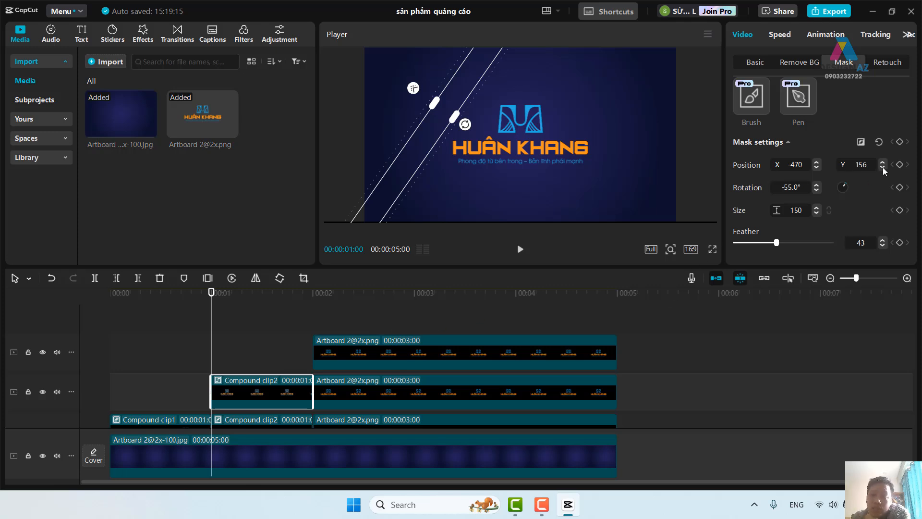
click(900, 164)
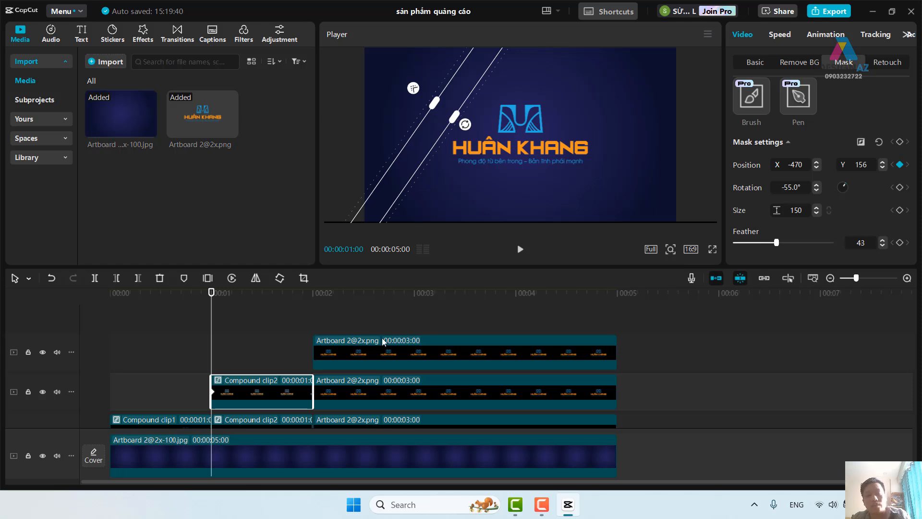
Step: Add a second mask Position keyframe at 00:00:02:00, the end of the duplicated compound clip
key(shift+Right)
key(shift+Right)
key(shift+Right)
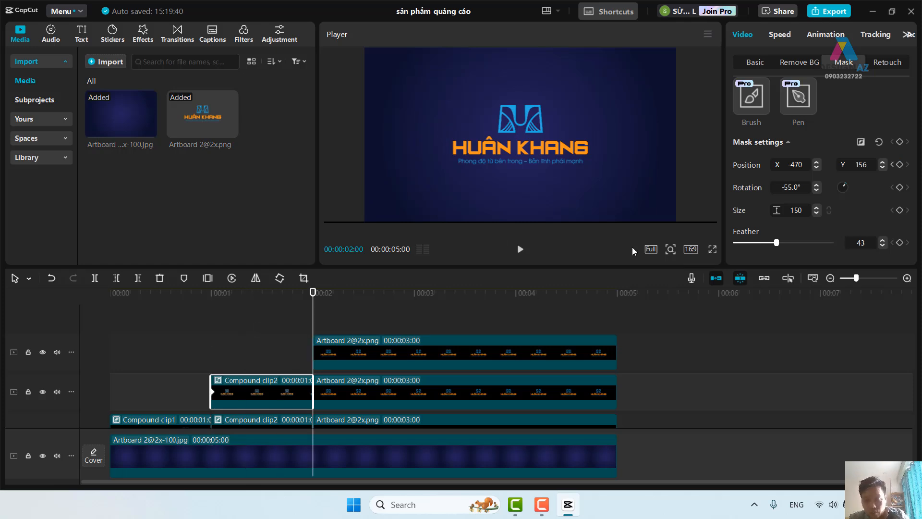
click(900, 165)
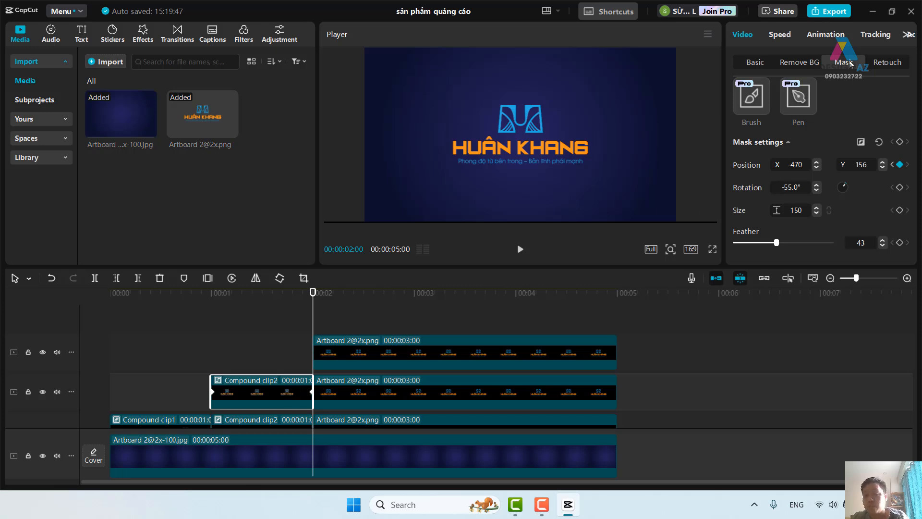
Step: Show the keyframe graph of the duplicated clip, enlarge the timeline area and select the last Position Y keyframe
right_click(296, 381)
click(352, 443)
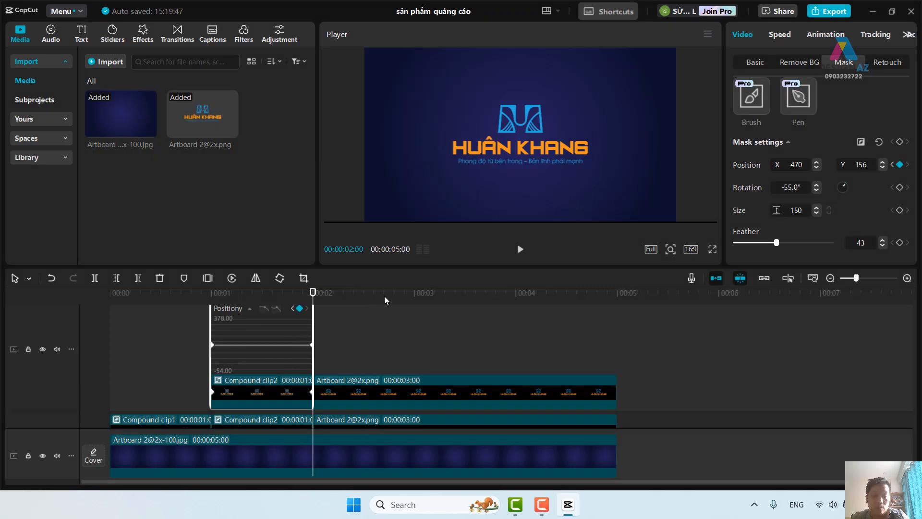
drag(508, 265, 522, 218)
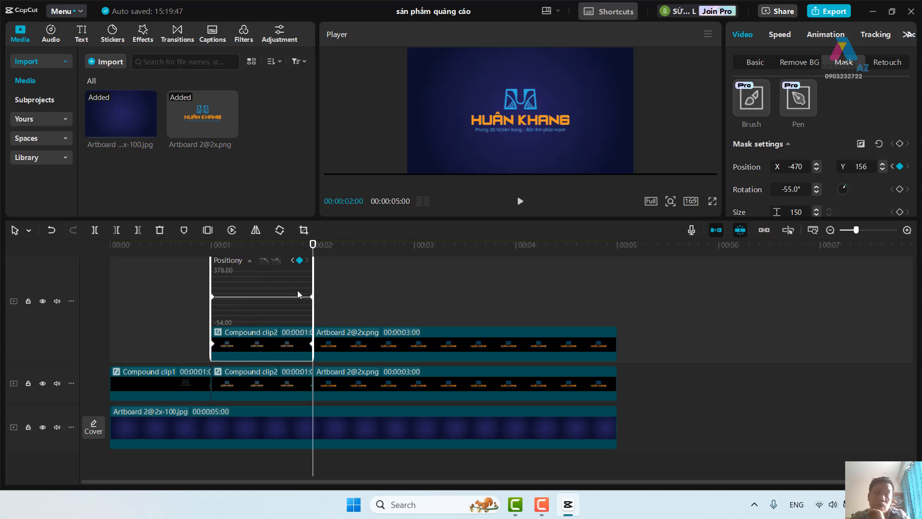
click(311, 297)
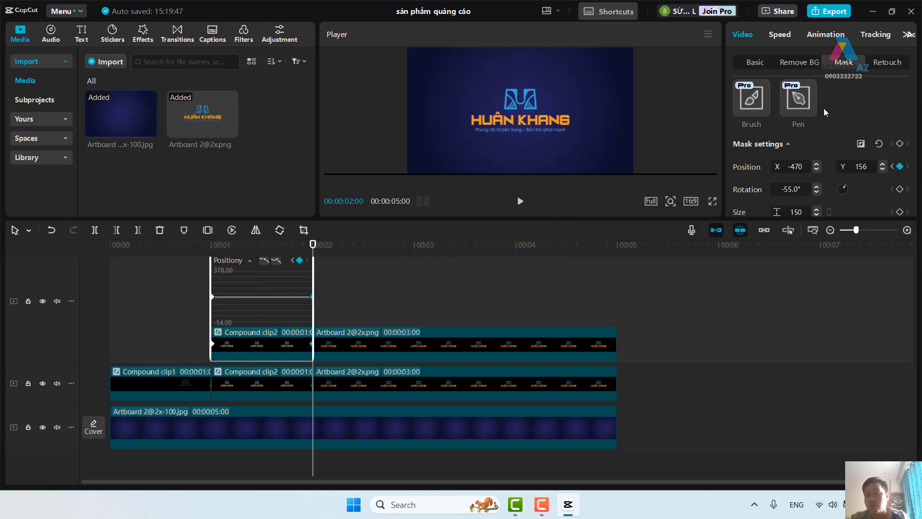
Step: Deselect the keyframe by moving the playhead to 00:00:02:13, reselect the duplicated compound clip and bring up its mask settings
scroll(854, 131, up, 5)
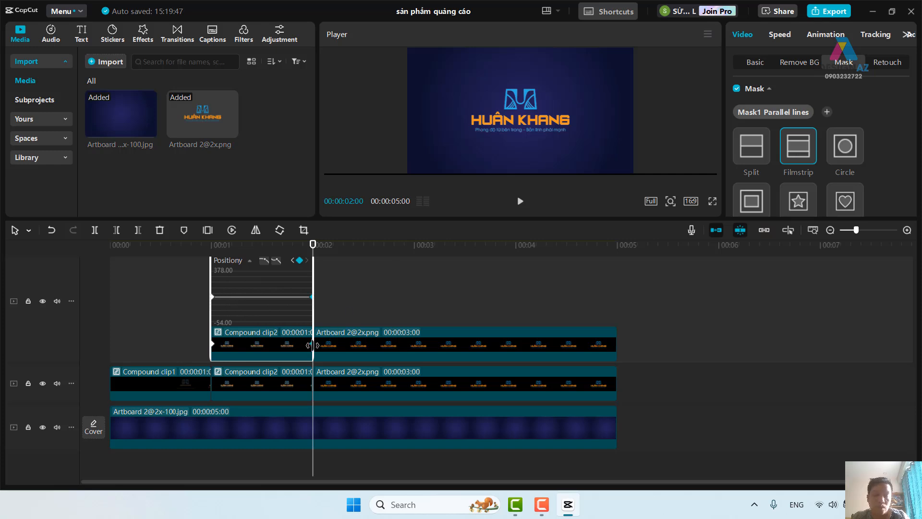
click(18, 230)
click(357, 307)
click(271, 351)
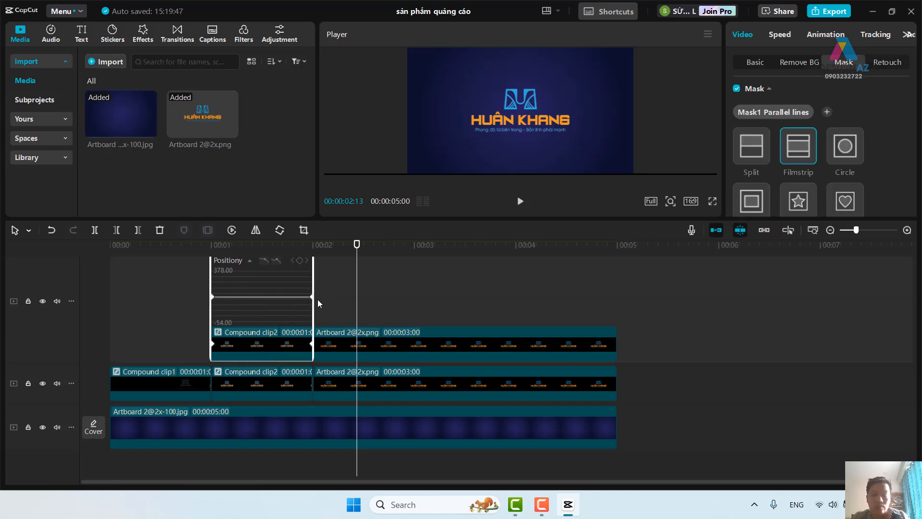
scroll(887, 166, down, 5)
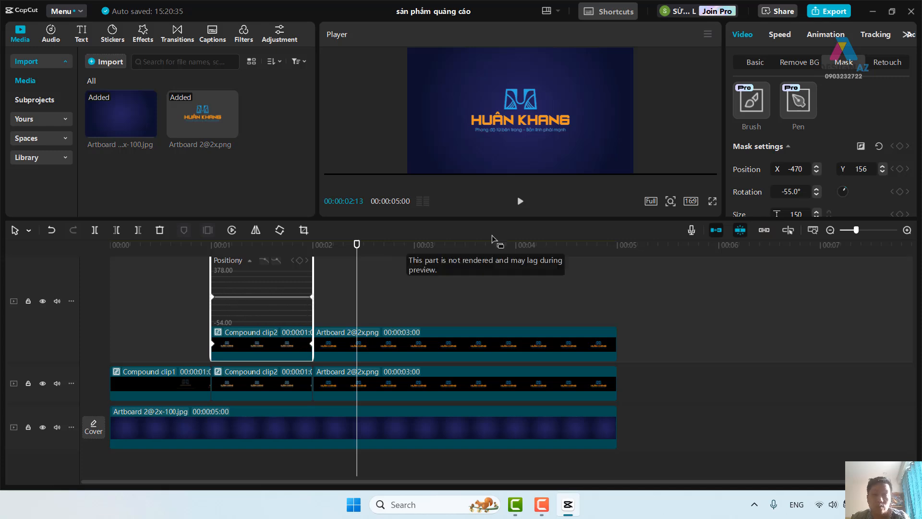
Step: Enlarge the timeline area, select the first and last Position Y keyframes in turn, and set the mask Rotation to 100°
drag(507, 218, 507, 175)
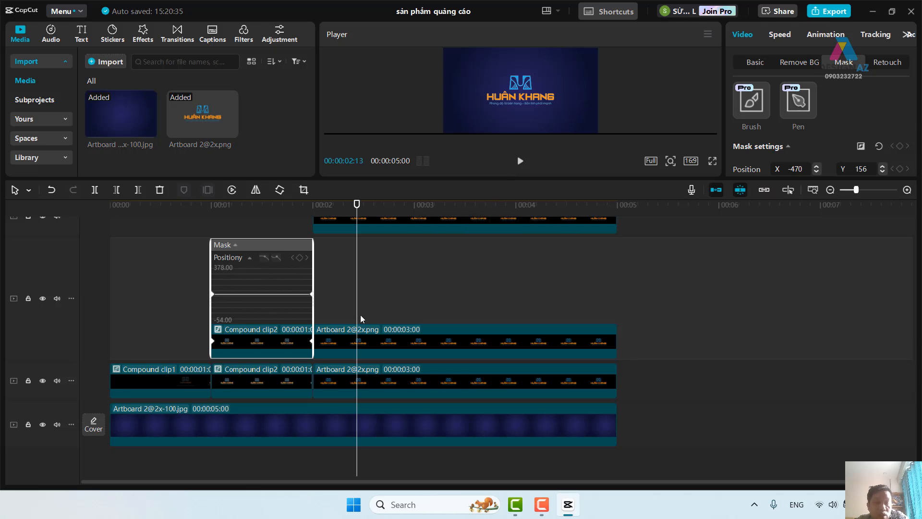
click(213, 294)
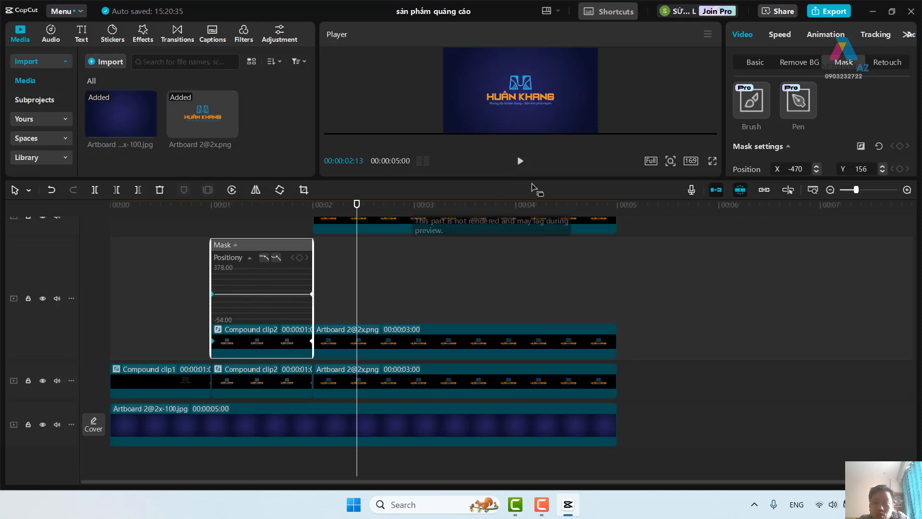
click(311, 293)
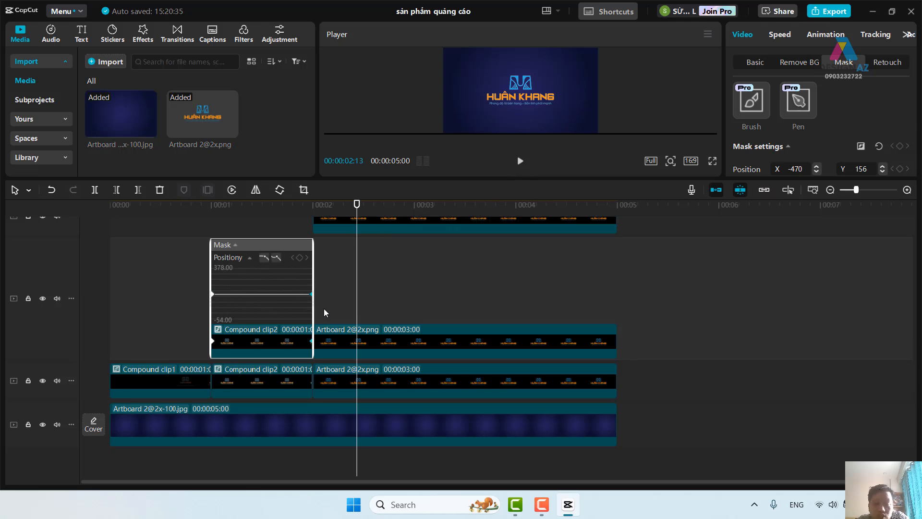
scroll(817, 163, down, 3)
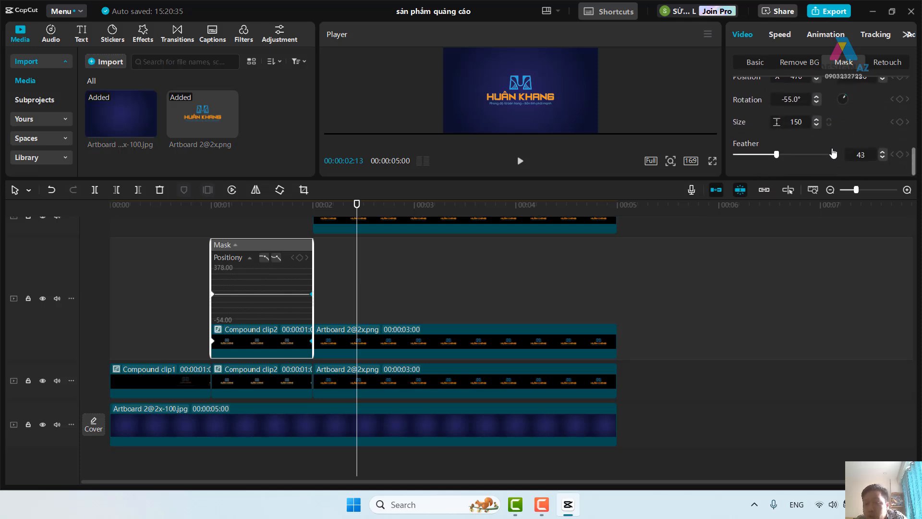
scroll(833, 152, up, 3)
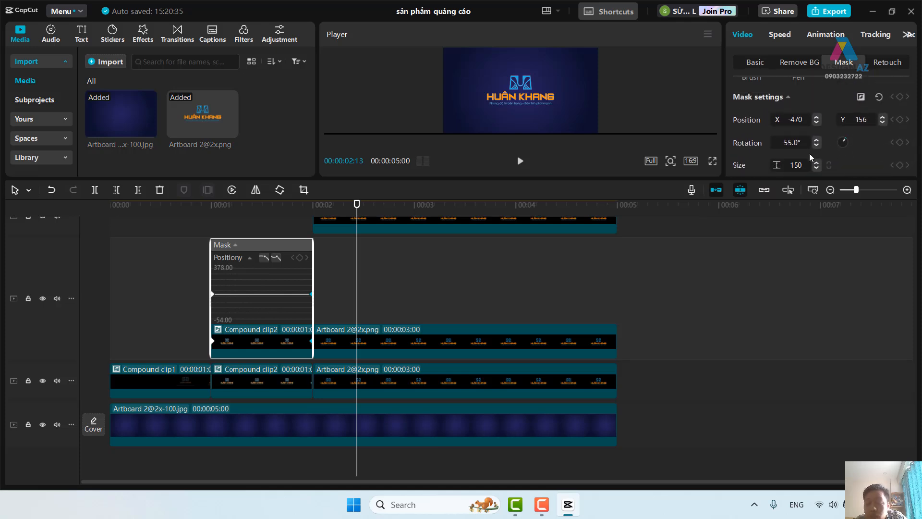
drag(803, 143, 767, 137)
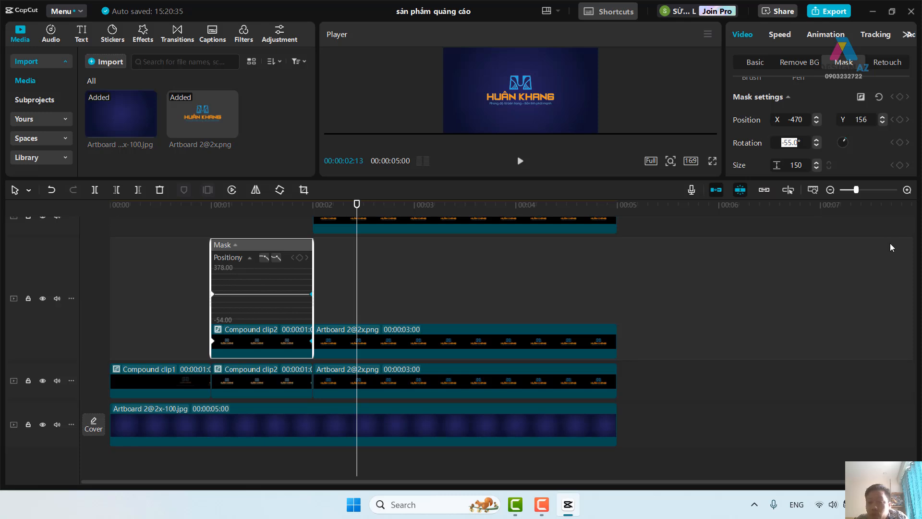
text(100)
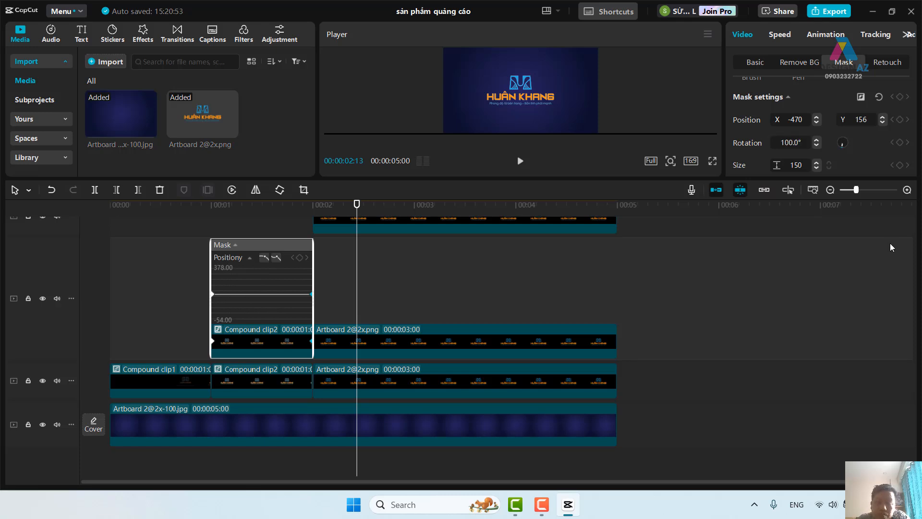
Step: Check the mask placement at the keyframes at 00:00:01:00 and 00:00:02:00 of the duplicated compound clip
drag(358, 208, 215, 227)
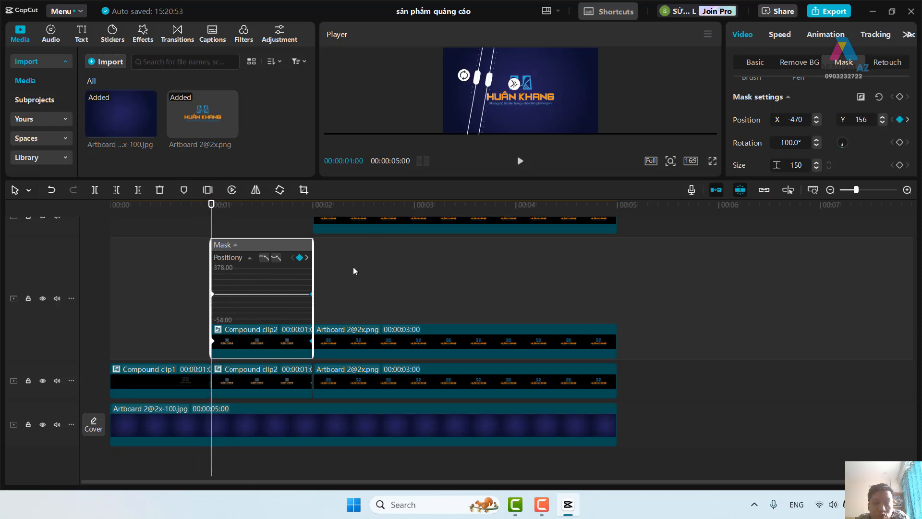
drag(214, 207, 308, 222)
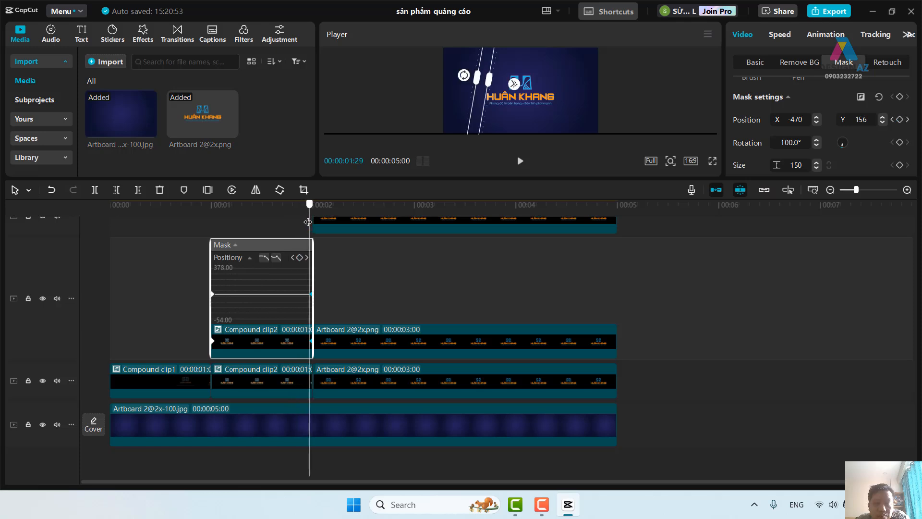
click(312, 273)
key(Left)
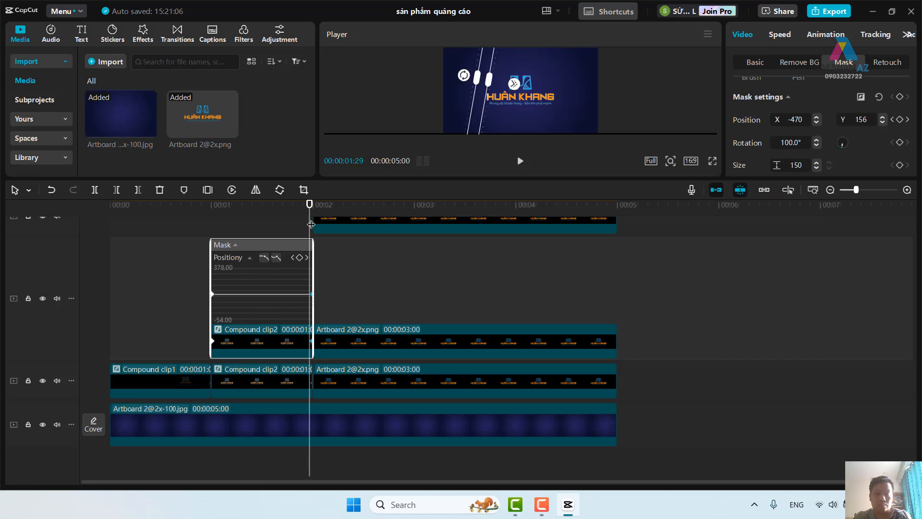
drag(308, 225, 312, 226)
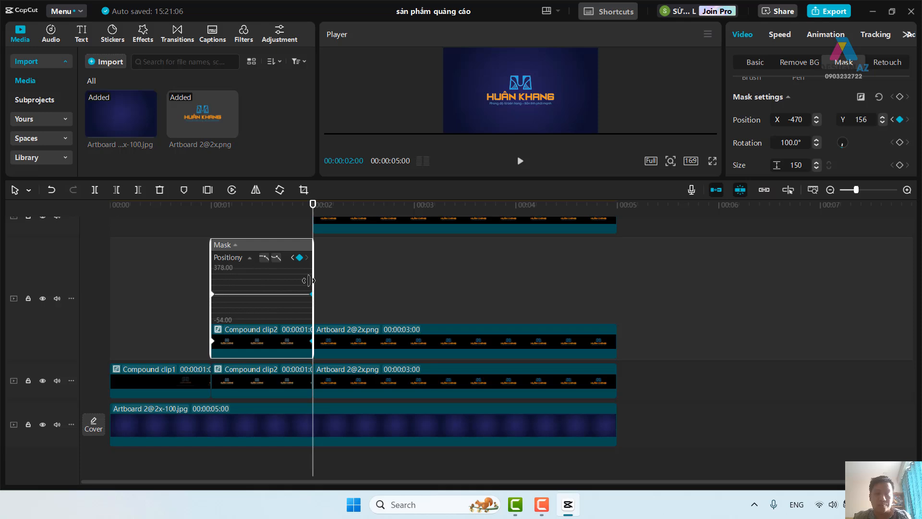
click(304, 296)
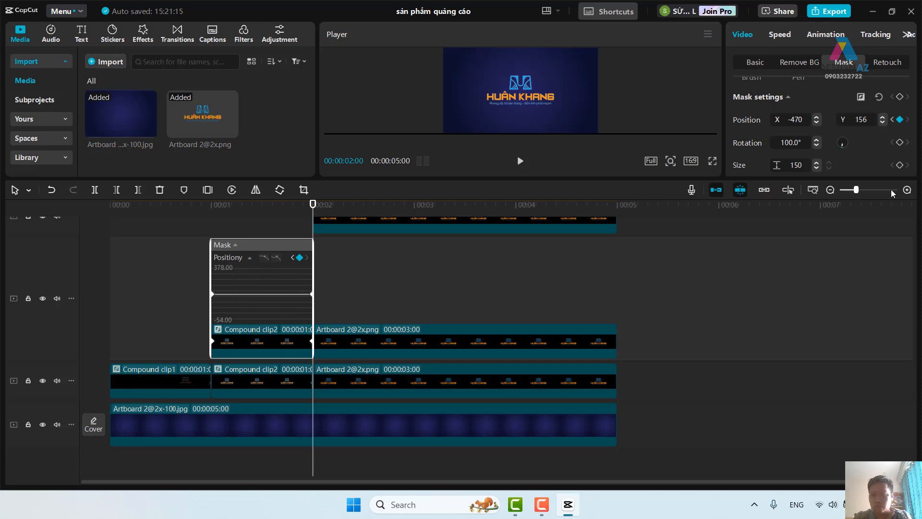
Step: Try to move the last Position Y keyframe on the duplicated clip's mask graph
drag(857, 192, 873, 191)
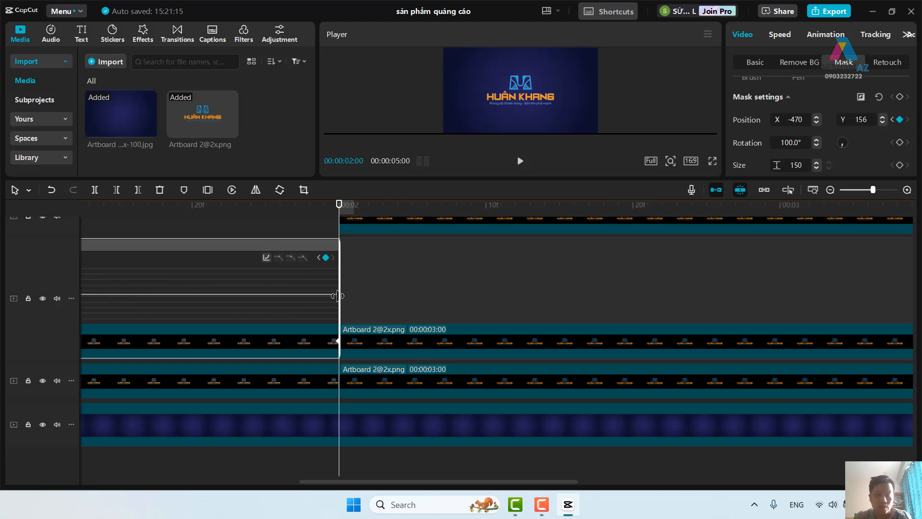
click(28, 190)
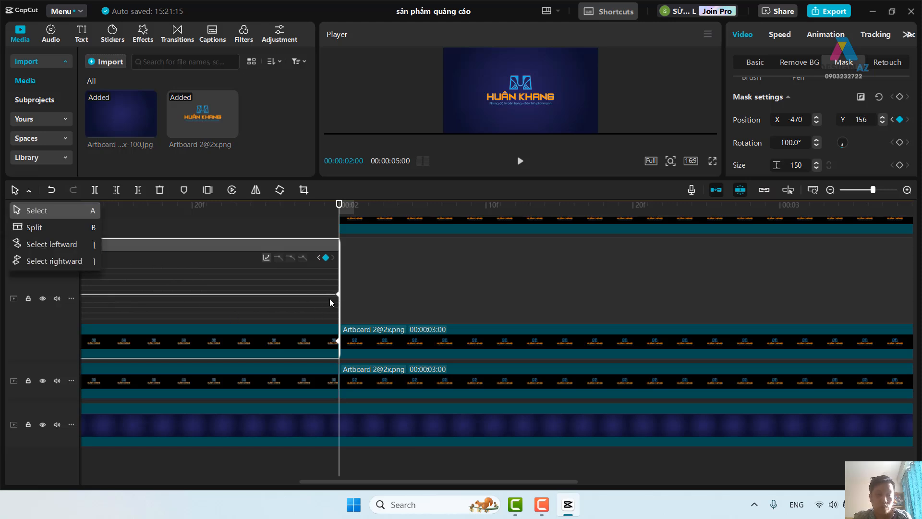
drag(339, 294, 276, 286)
key(ctrl+z)
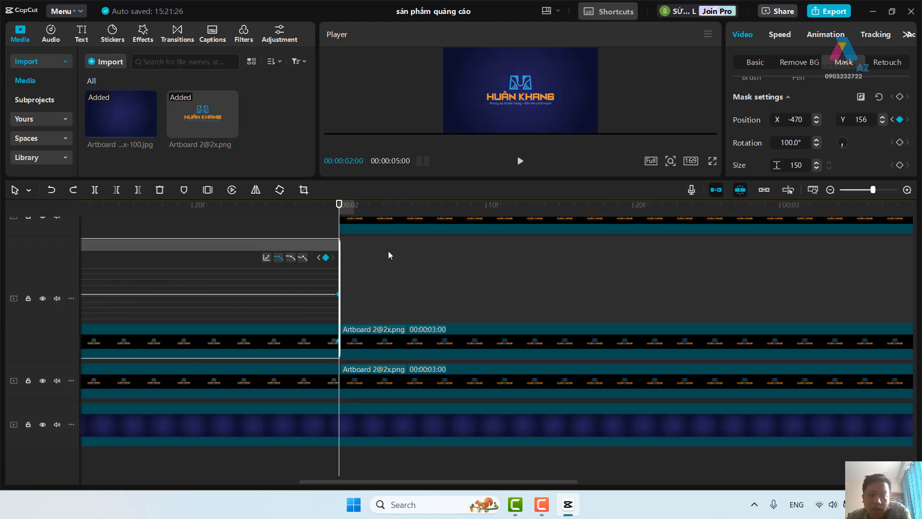
scroll(829, 133, down, 1)
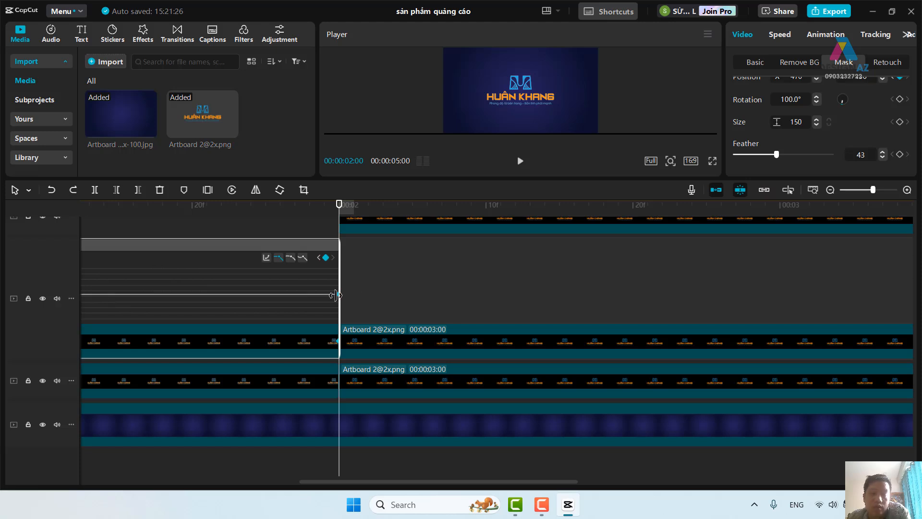
click(325, 258)
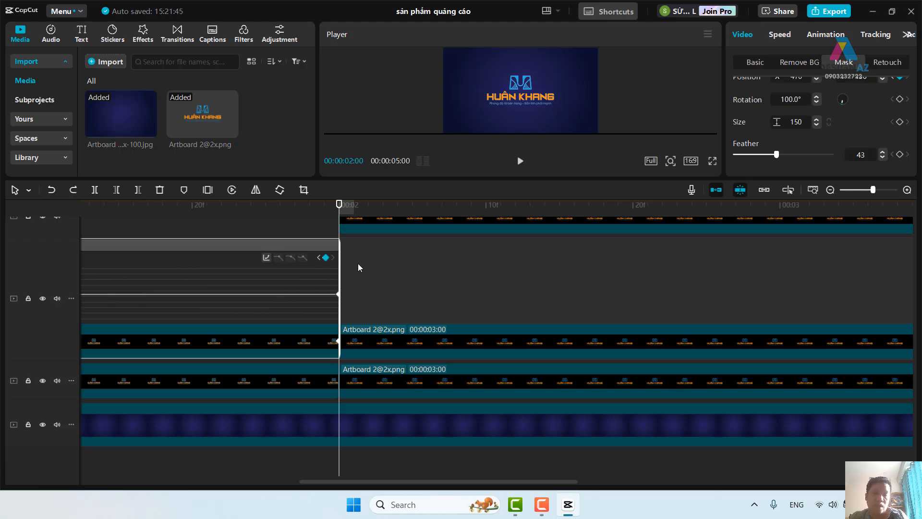
Step: Undo the mask rotation change and both mask Position keyframes on the duplicated compound clip
key(ctrl+z)
key(ctrl+z)
key(ctrl+z)
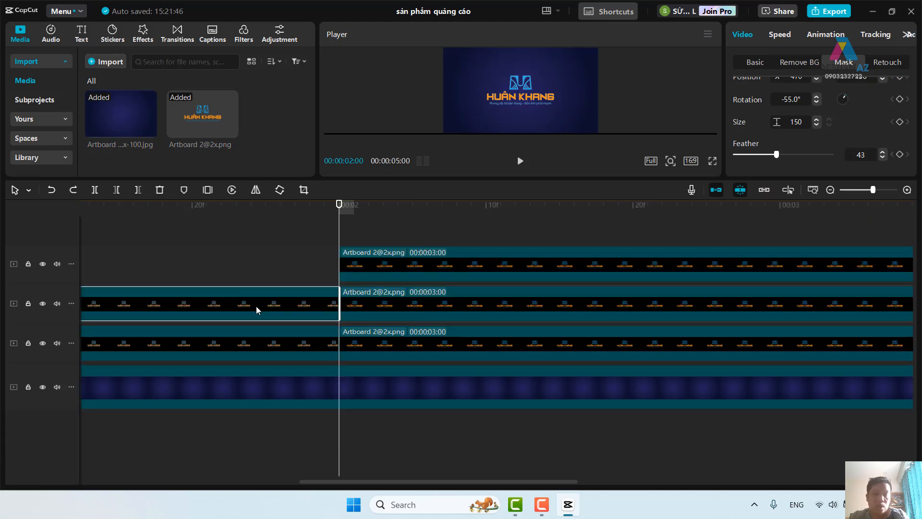
Step: Add a mask Position keyframe at 00:00:01:00, the start of the duplicated compound clip
drag(340, 243, 548, 267)
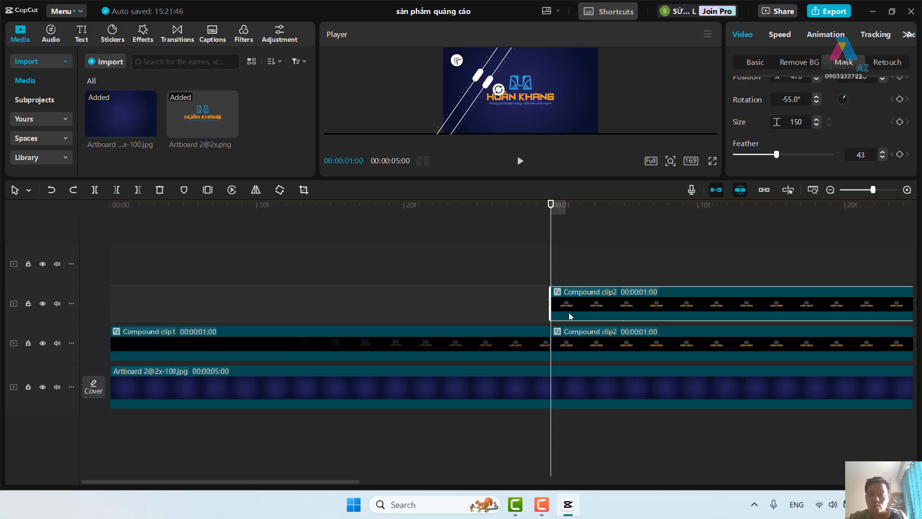
click(861, 190)
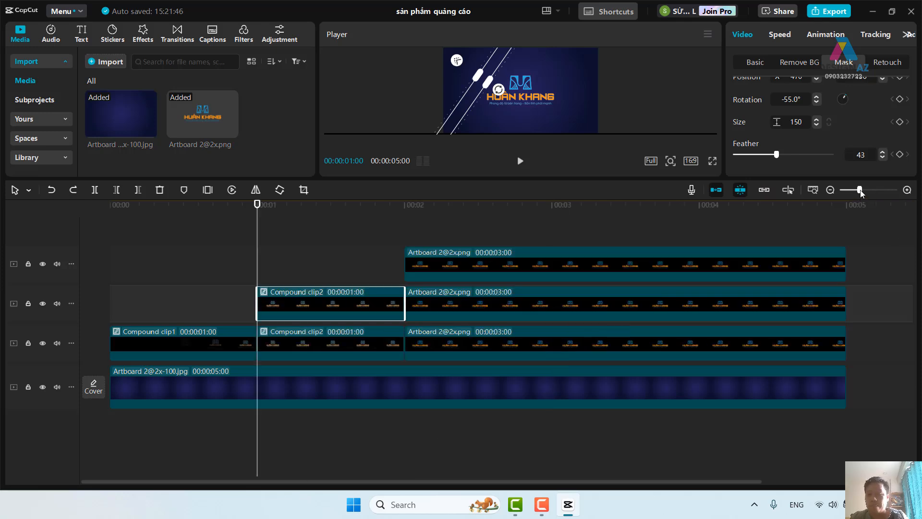
scroll(792, 134, up, 2)
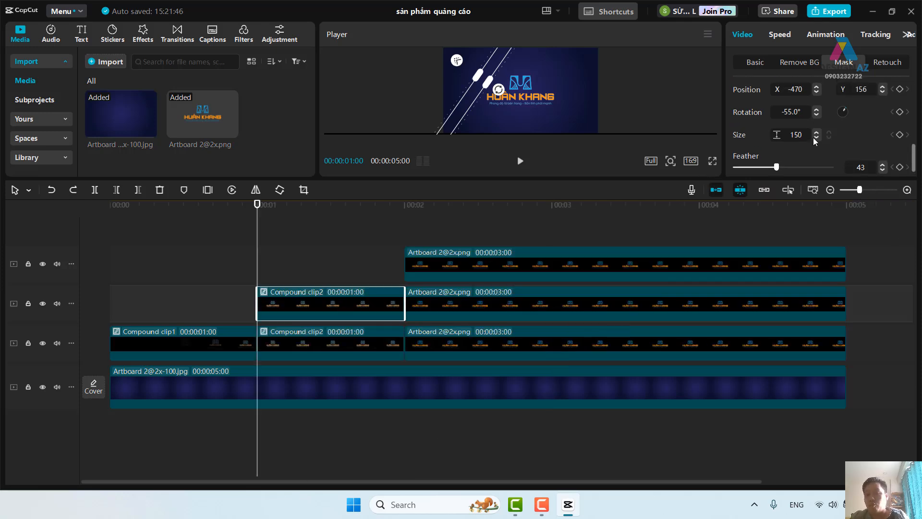
click(900, 119)
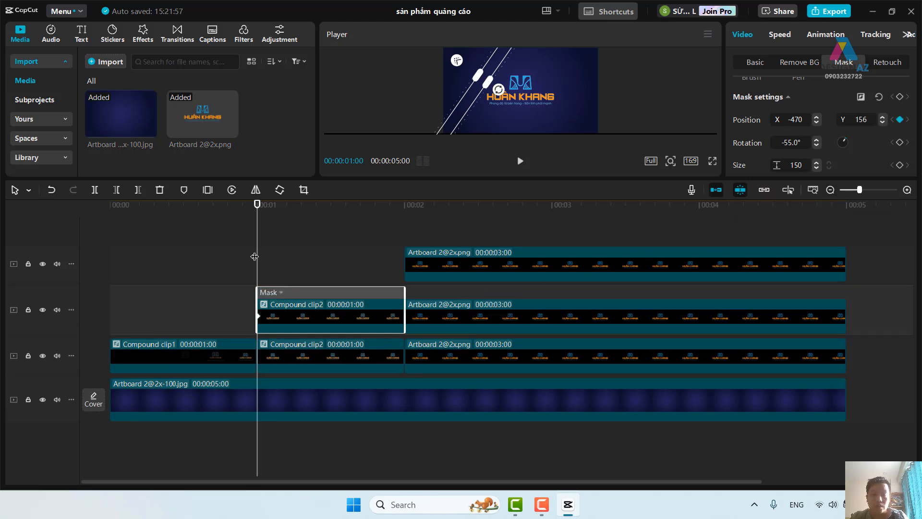
Step: Add a mask Position keyframe at 00:00:01:28 and move the mask past the logo's far side to about X 662, Y -272
drag(258, 257, 397, 255)
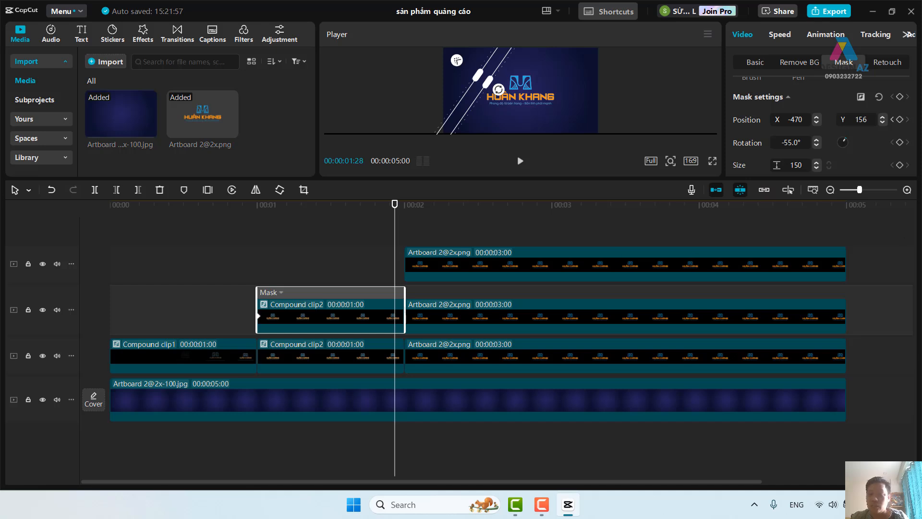
click(900, 119)
drag(480, 97, 571, 131)
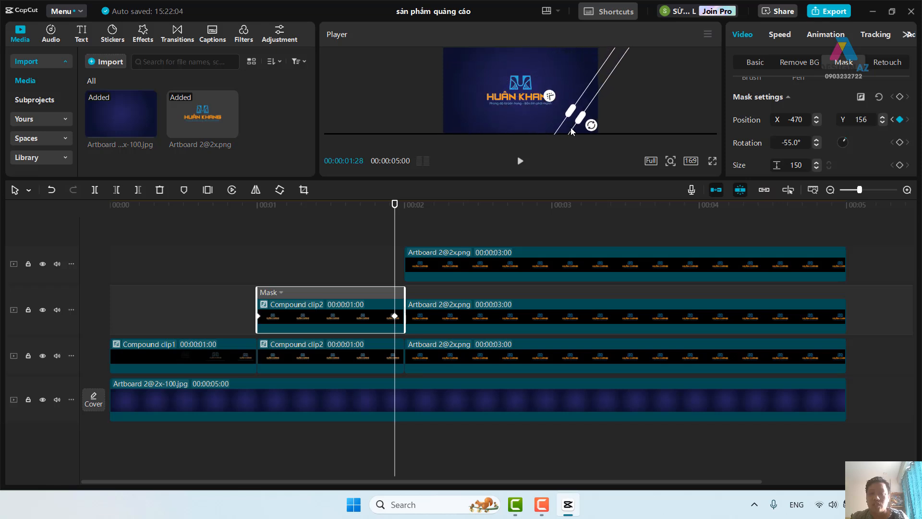
Step: Play the animation from the start, scrub back through the light sweep and park the playhead at 00:00:02:00
drag(395, 244, 102, 263)
click(514, 162)
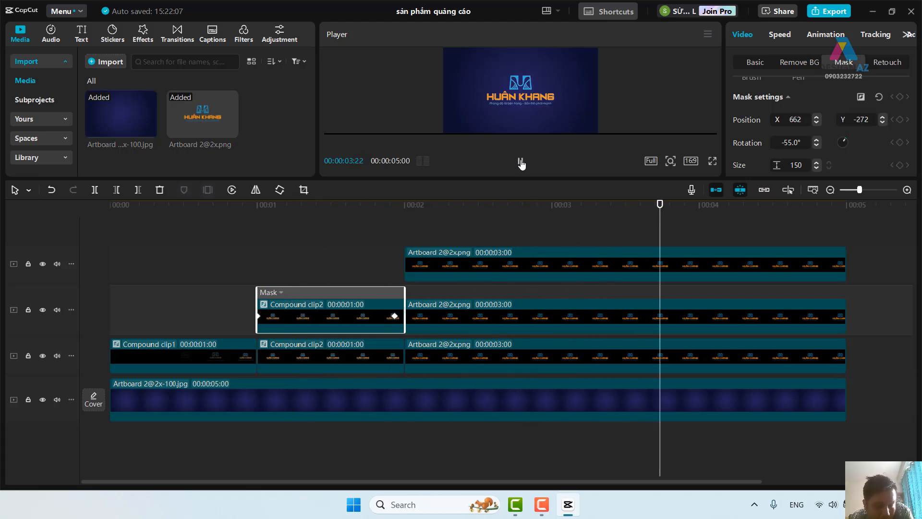
click(516, 208)
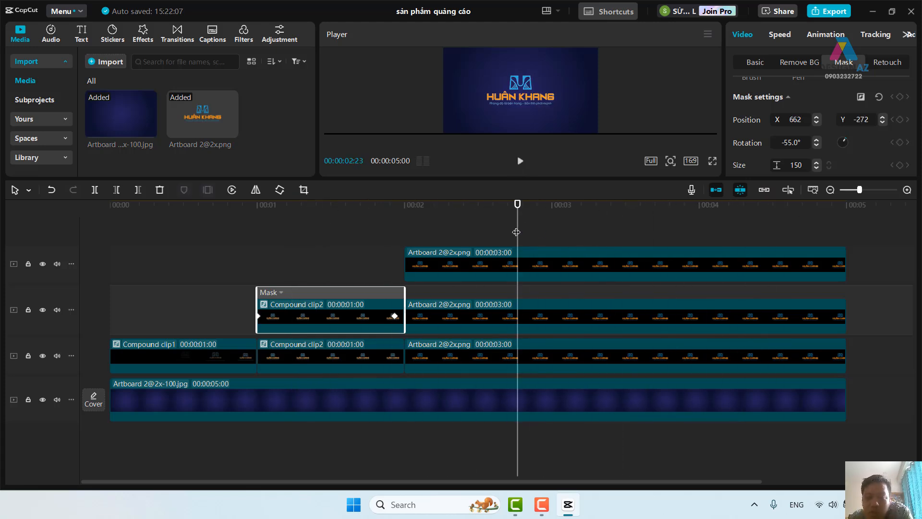
drag(517, 232, 372, 240)
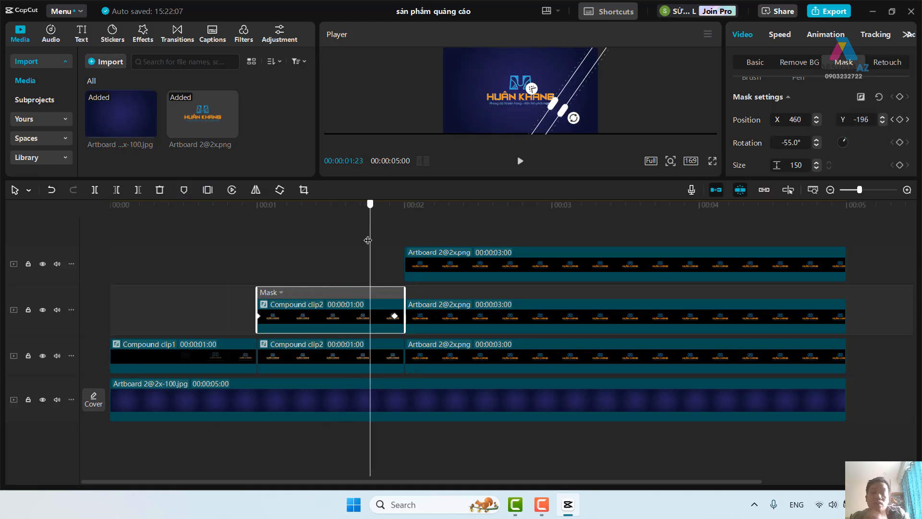
drag(368, 240, 399, 235)
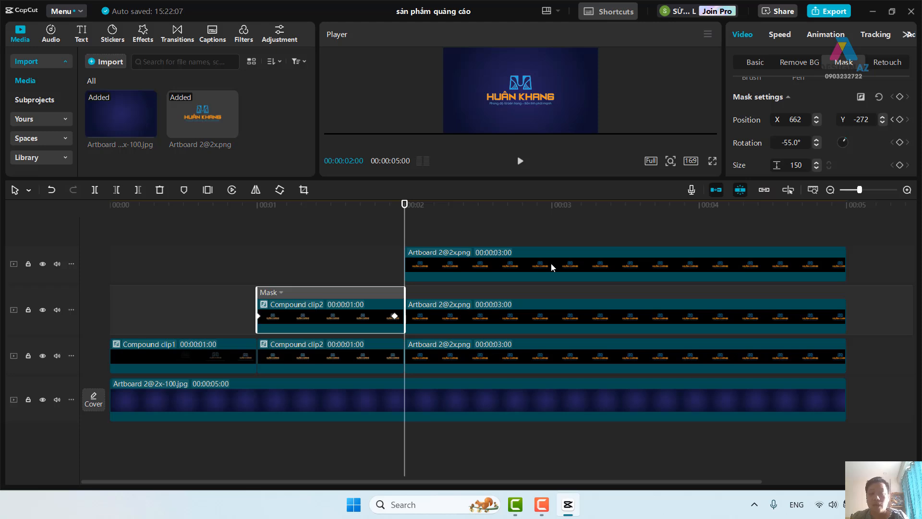
click(558, 275)
click(560, 311)
click(555, 362)
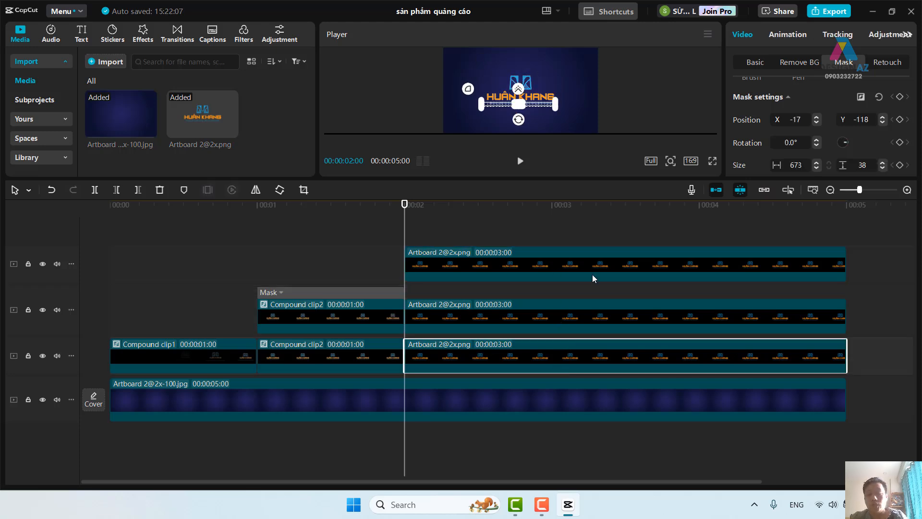
ctrl+click(593, 260)
ctrl+click(584, 320)
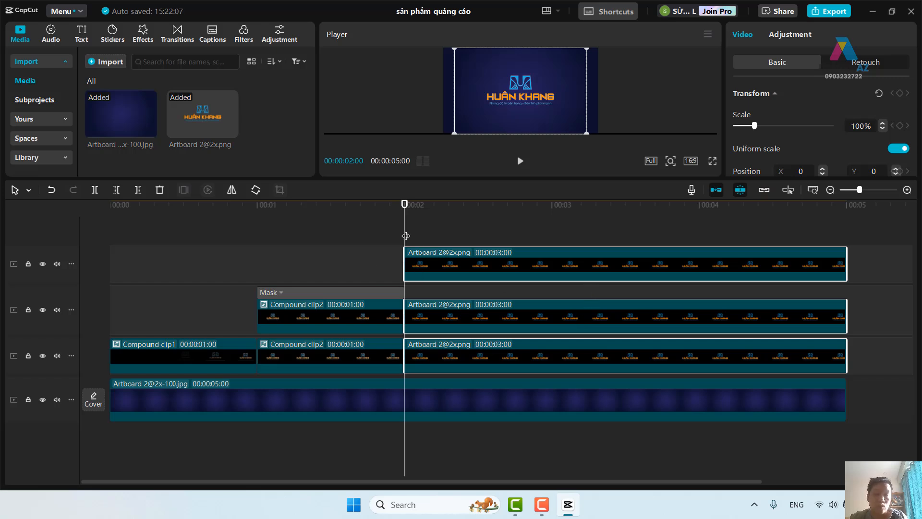
mouse_move(406, 237)
mouse_down()
mouse_move(131, 264)
mouse_move(413, 248)
mouse_move(405, 246)
mouse_up()
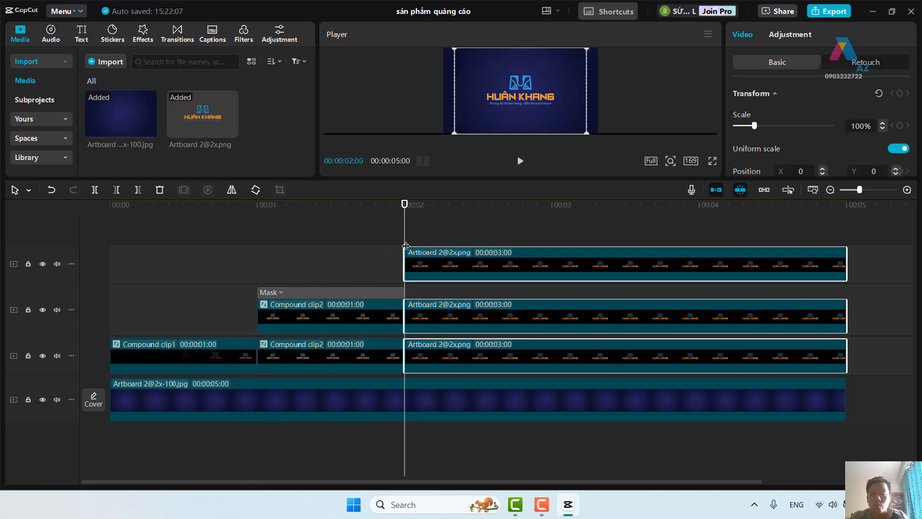
right_click(578, 256)
click(668, 185)
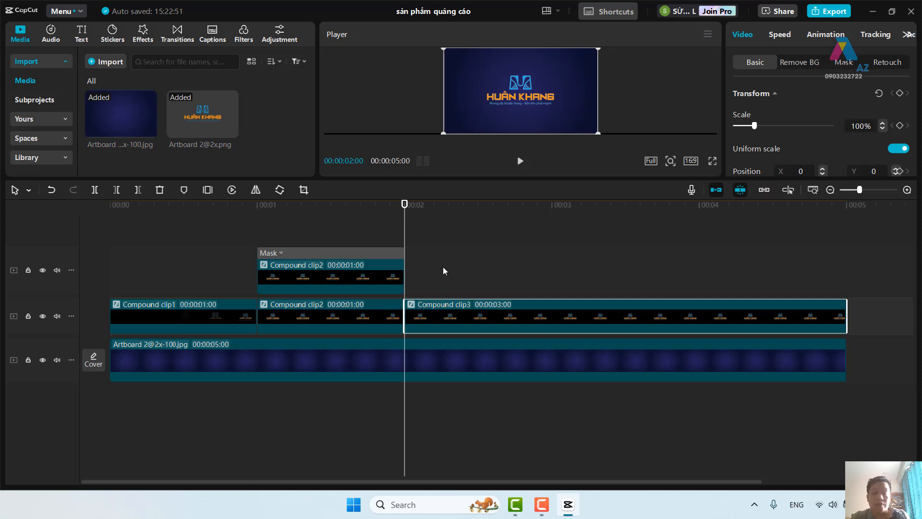
Step: Add a Scale keyframe at 100% at 00:00:02:01 on the new 3-second compound clip
click(409, 236)
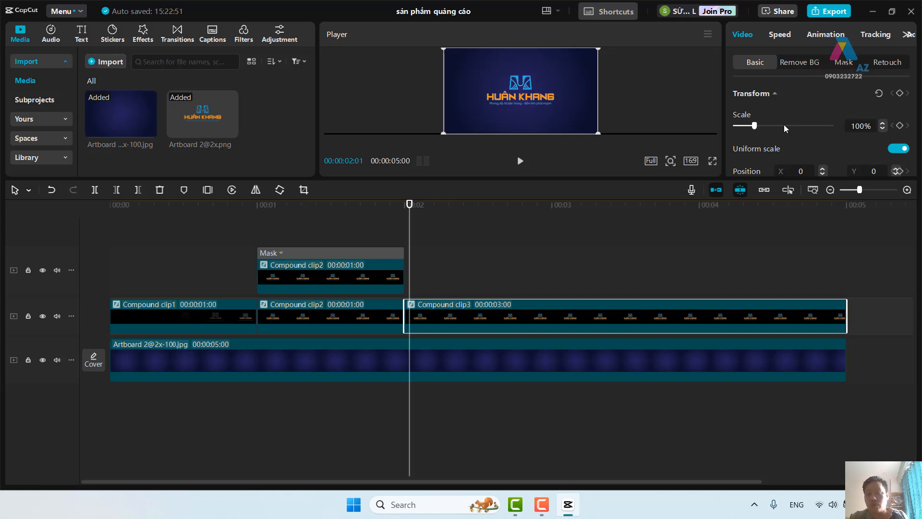
click(900, 126)
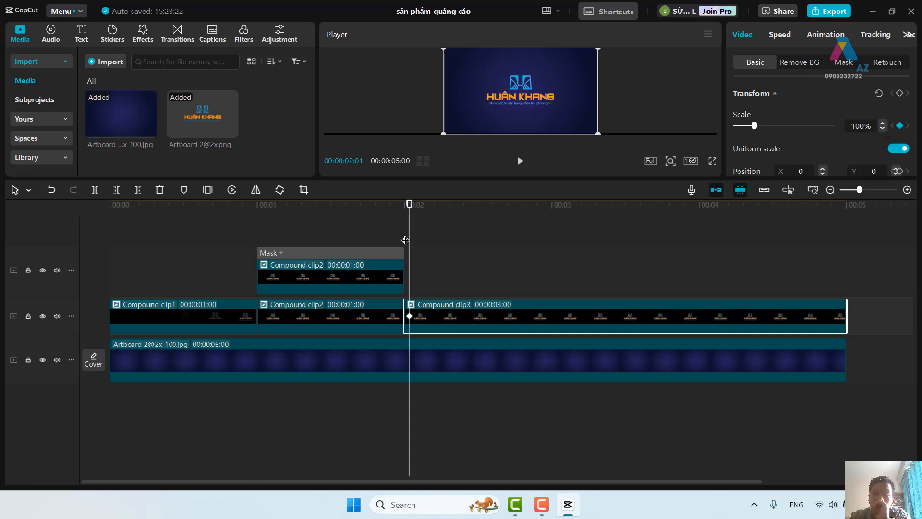
mouse_move(411, 235)
mouse_down()
mouse_move(488, 237)
mouse_move(399, 233)
mouse_move(406, 230)
mouse_up()
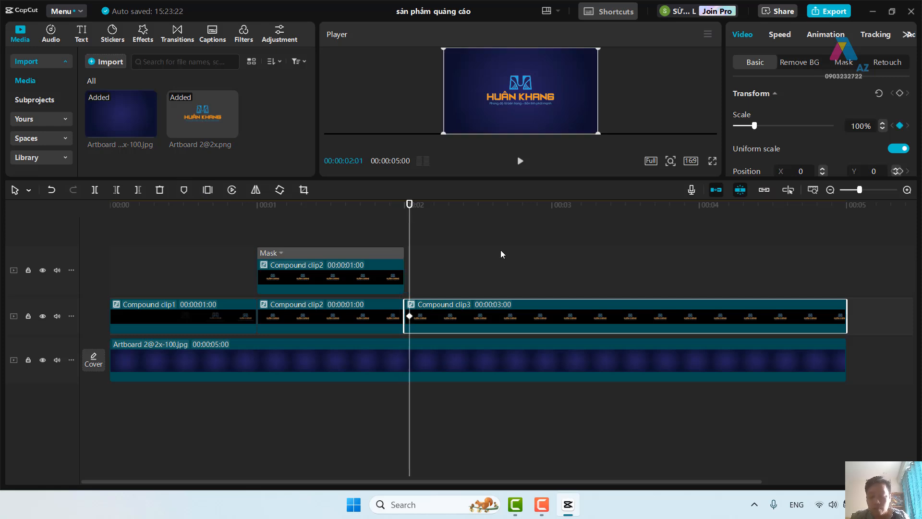
Step: Add a Scale keyframe at 100% at 00:00:03:01 on the 3-second compound clip
key(space)
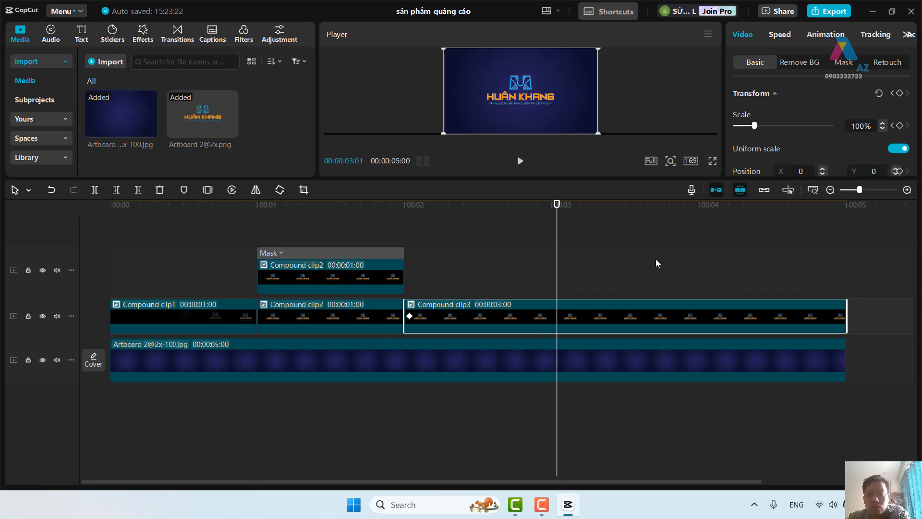
click(901, 125)
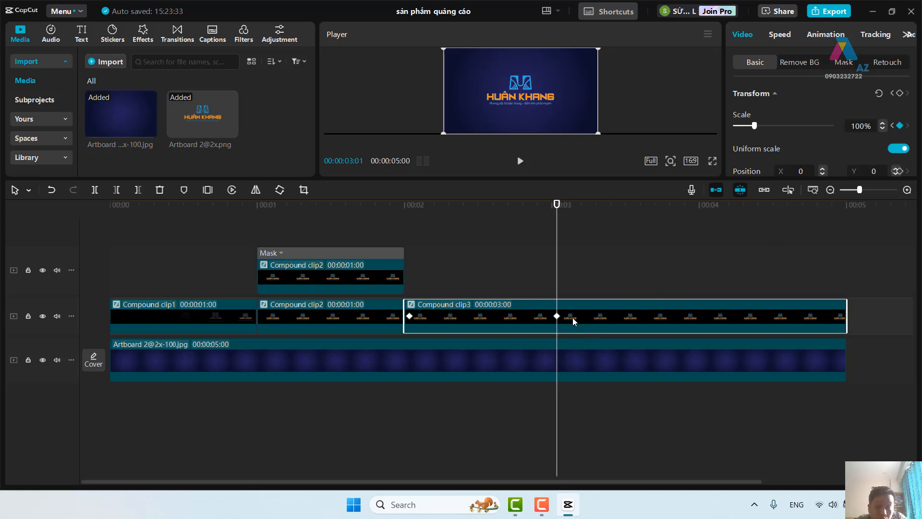
click(558, 316)
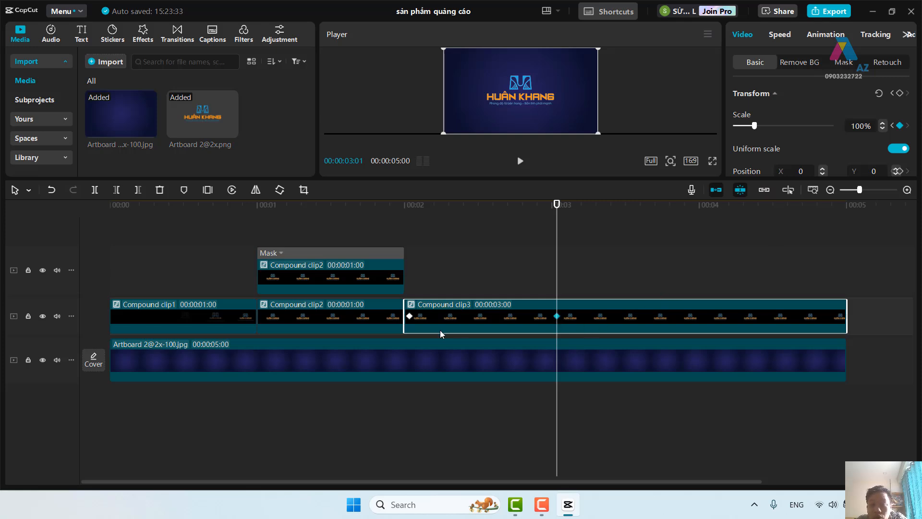
Step: Set the Scale keyframe at 00:00:03:01 to 147%
click(762, 126)
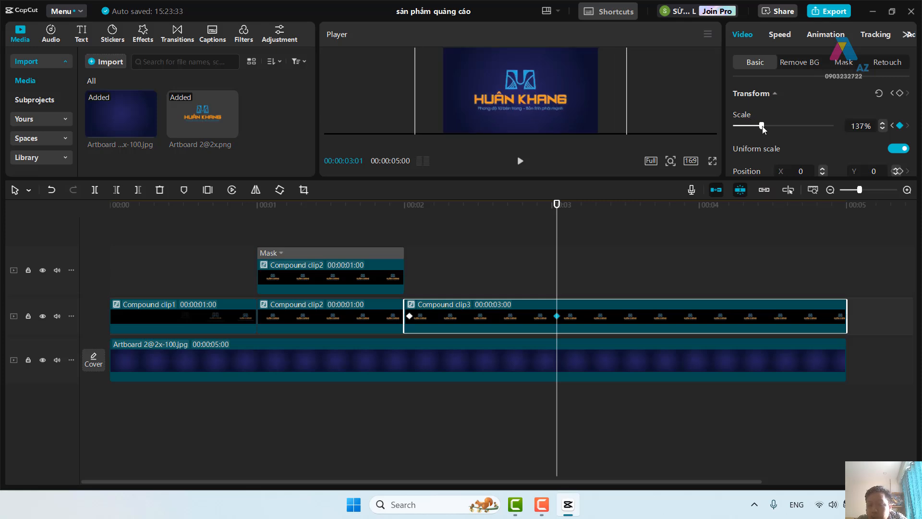
drag(762, 126, 764, 126)
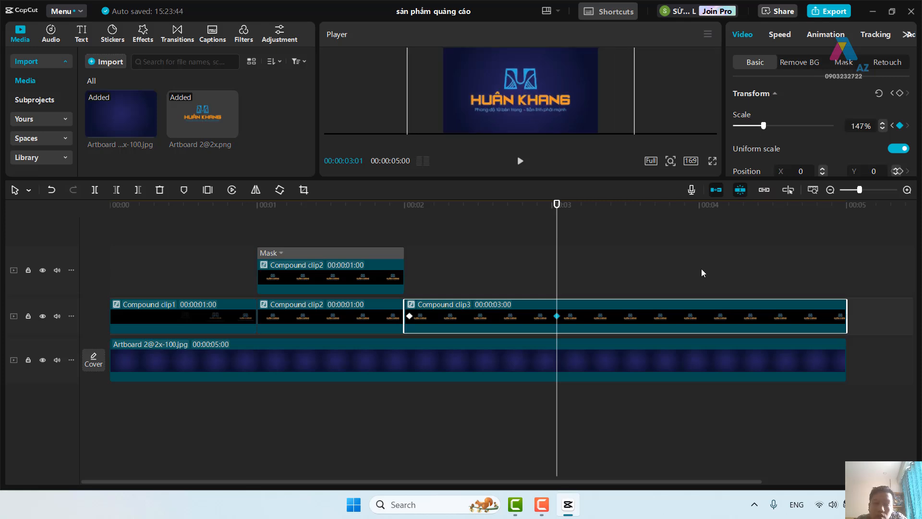
Step: Show the variable speed animation graph for the 3-second compound clip
right_click(616, 317)
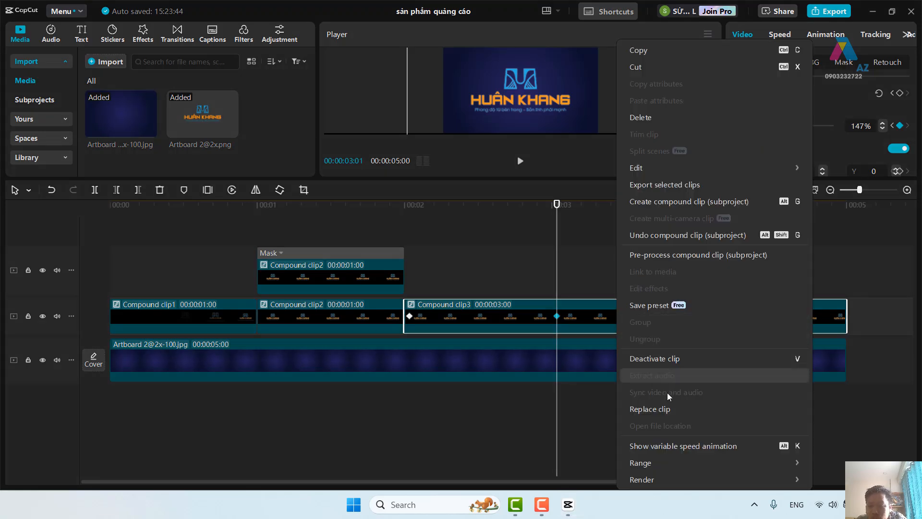
click(672, 447)
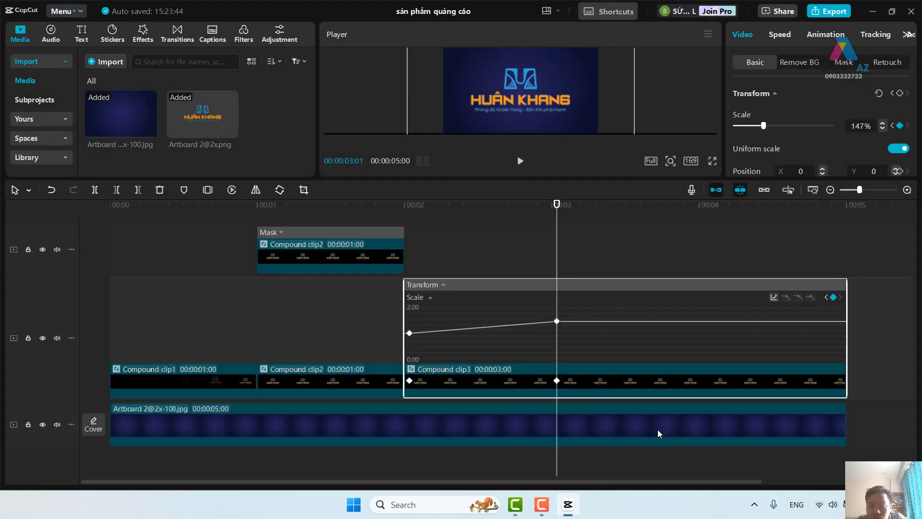
Step: Apply smooth curve easing with handles to both the end and start Scale keyframes in the graph
click(556, 320)
click(798, 297)
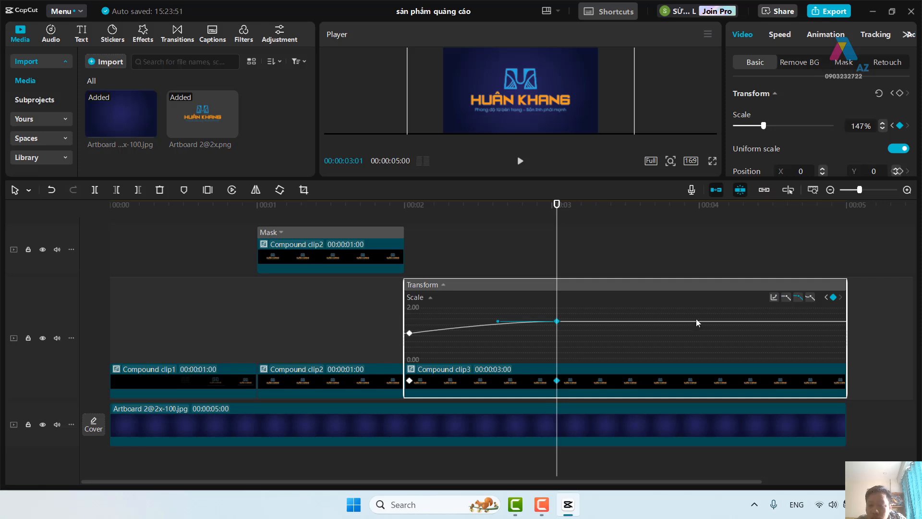
click(409, 333)
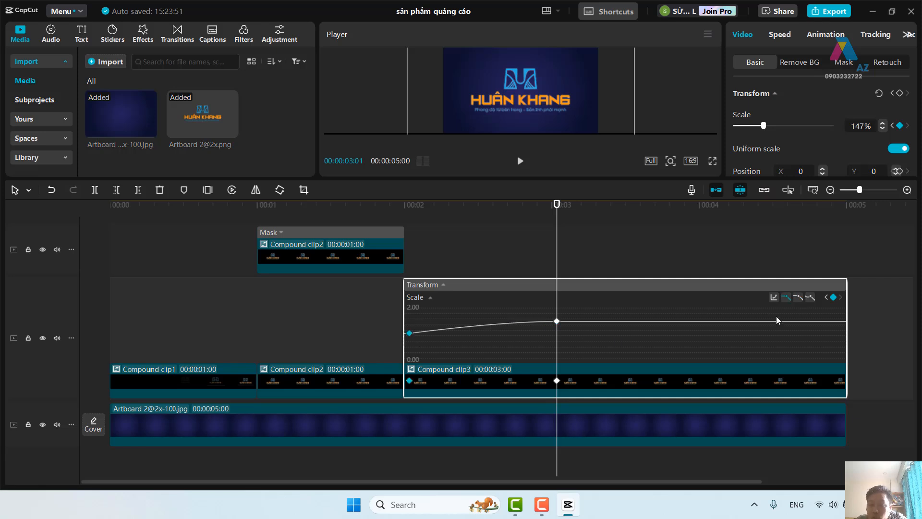
click(799, 297)
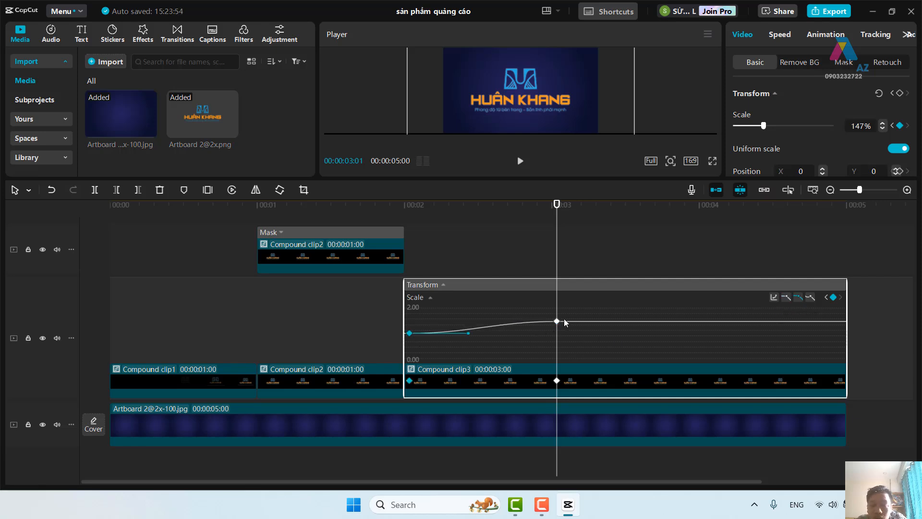
Step: Lower the end Scale keyframe to 132% and stretch its curve handle up and back above the start keyframe
click(557, 321)
drag(498, 321, 496, 271)
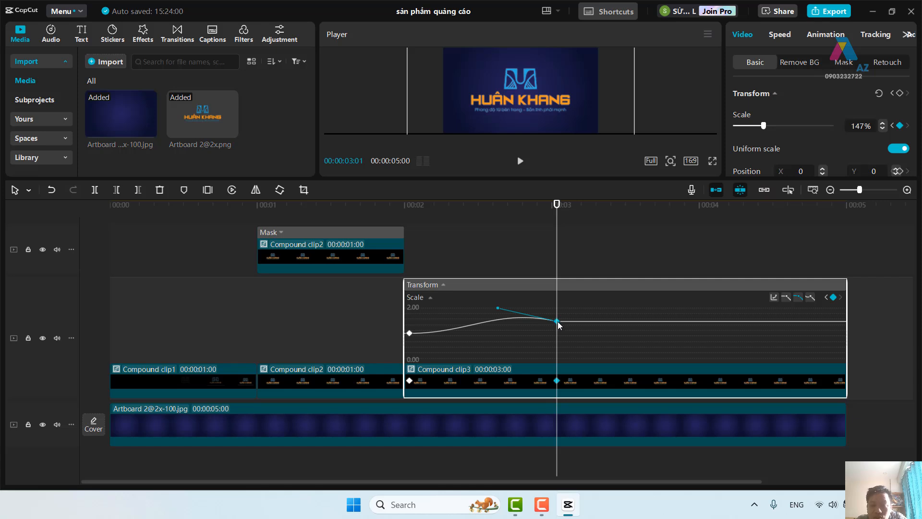
mouse_move(559, 326)
drag(559, 325, 558, 330)
drag(498, 311, 511, 276)
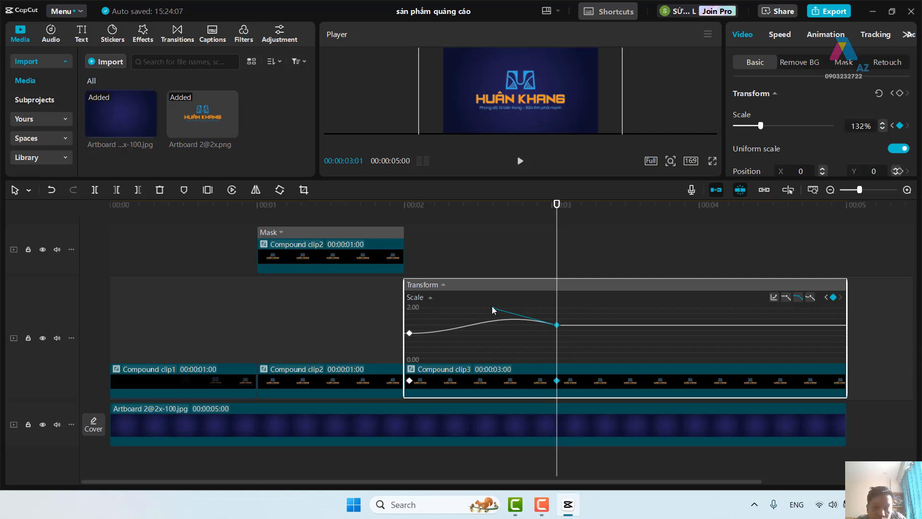
drag(493, 308, 405, 266)
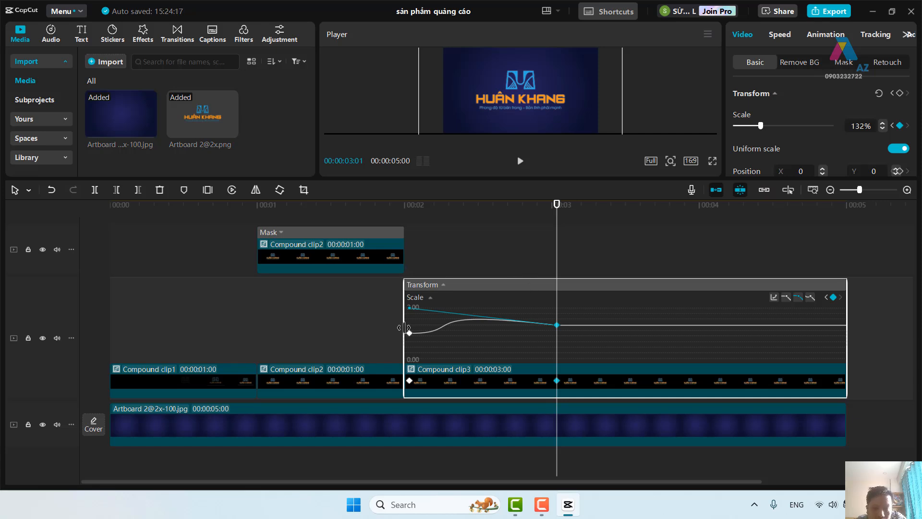
Step: Play the whole animation from the start to check the logo's scale motion
mouse_move(557, 242)
mouse_down()
mouse_move(380, 240)
mouse_move(582, 234)
mouse_move(413, 235)
mouse_move(557, 238)
mouse_up()
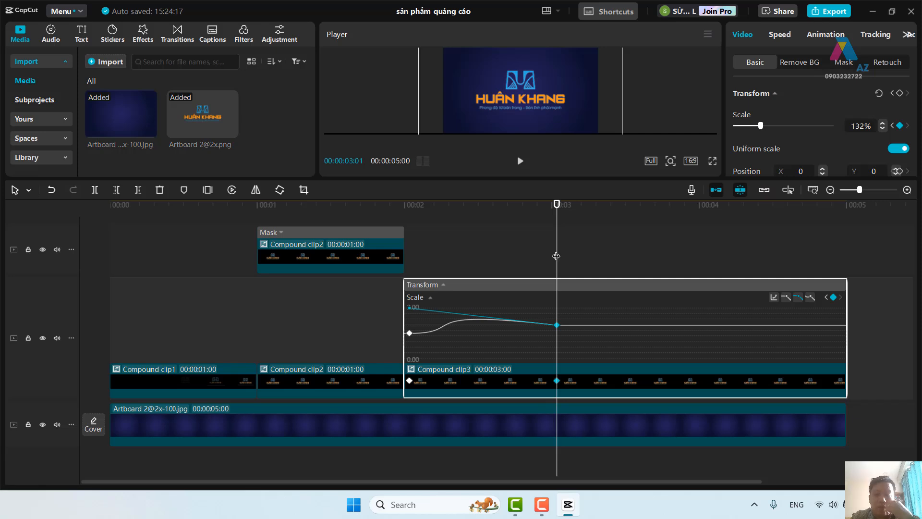
drag(556, 255, 62, 284)
click(520, 161)
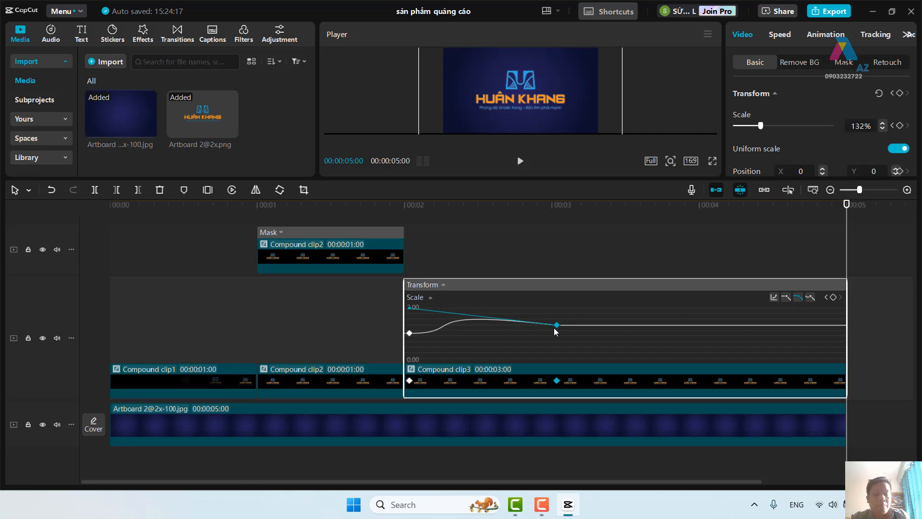
Step: Undo the Scale curve edits and the scale increase on the 00:00:03:01 keyframe
key(ctrl+z)
key(ctrl+z)
key(ctrl+z)
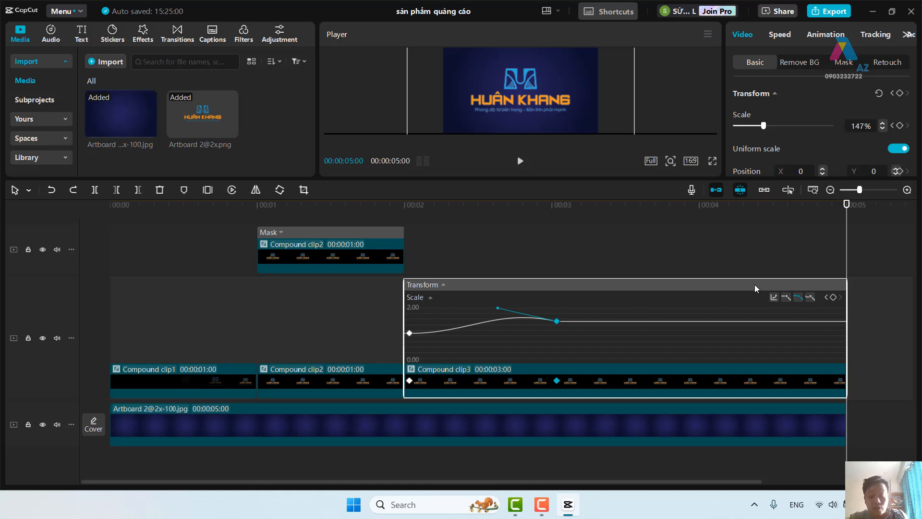
key(ctrl+z)
key(ctrl+z)
key(ctrl+z)
key(ctrl+z)
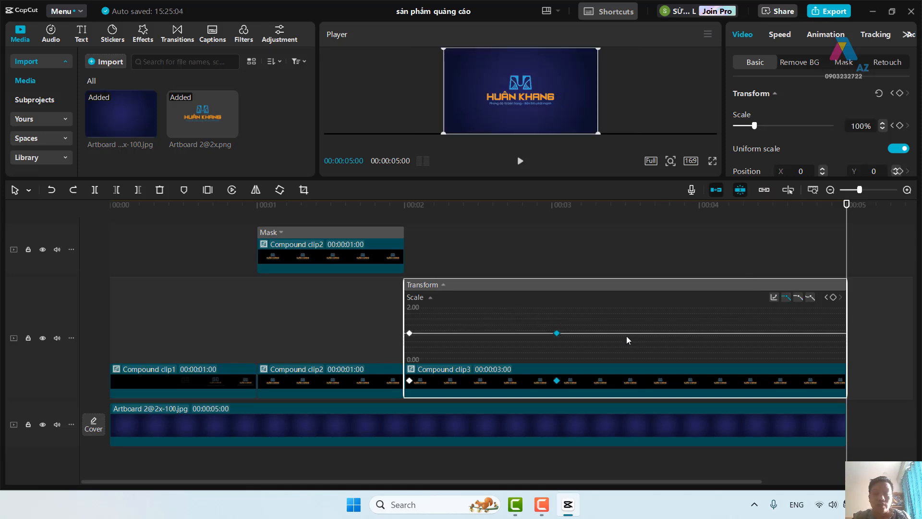
Step: Apply smooth curve easing to both Scale keyframes and pull the start keyframe's handle steeply up to about 2.00
click(410, 333)
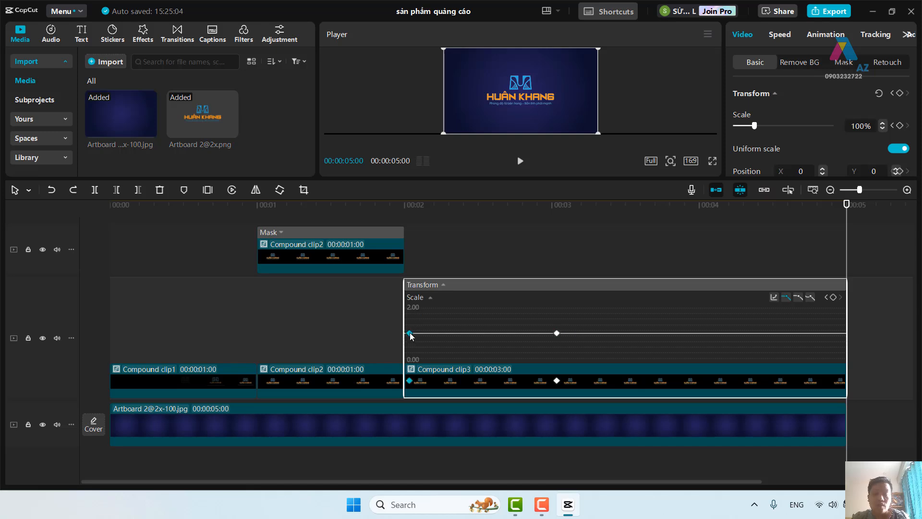
click(798, 298)
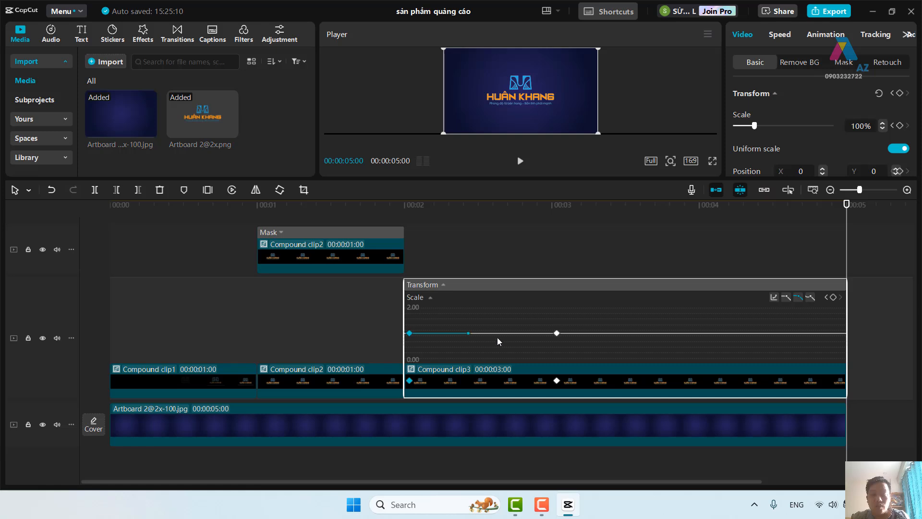
click(556, 334)
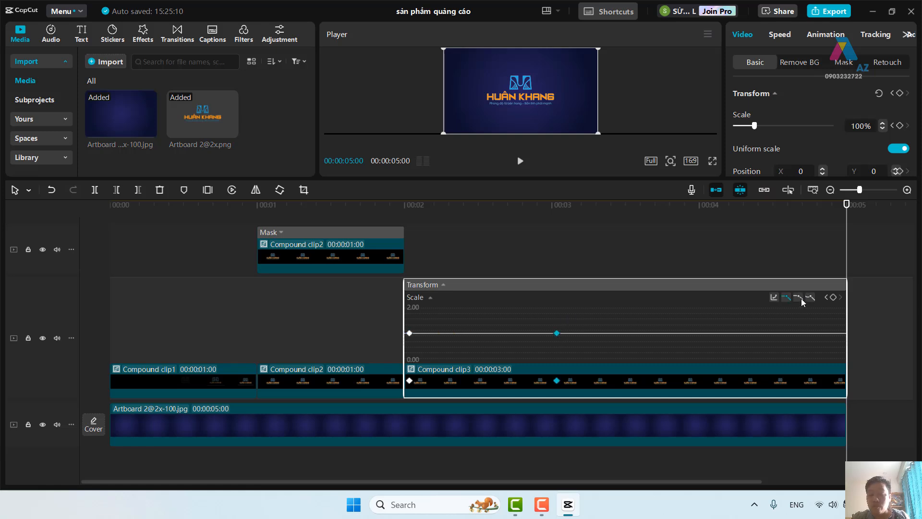
click(798, 297)
click(410, 333)
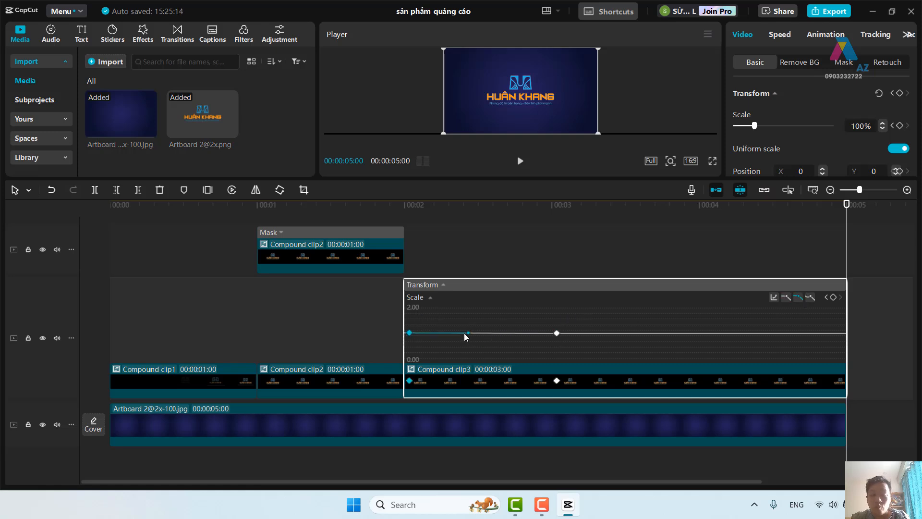
drag(470, 337, 414, 255)
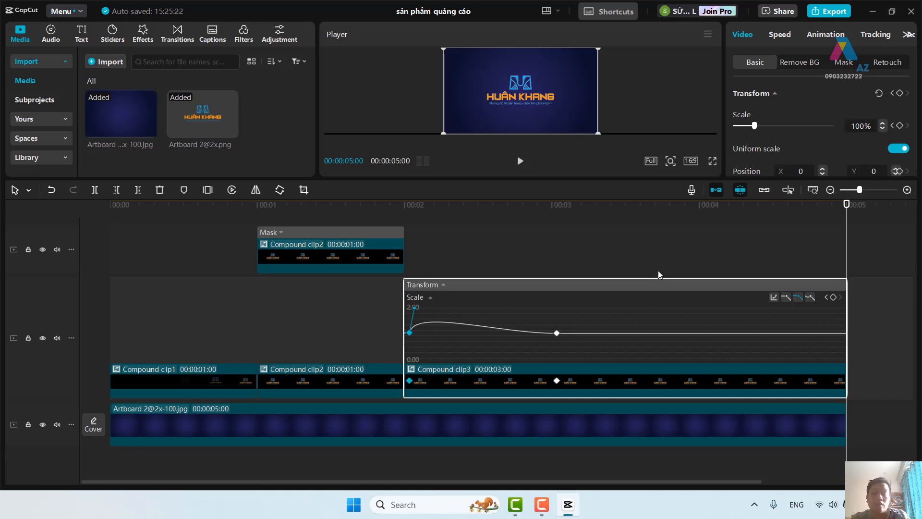
Step: Enlarge the preview area by making the timeline area shorter
right_click(656, 303)
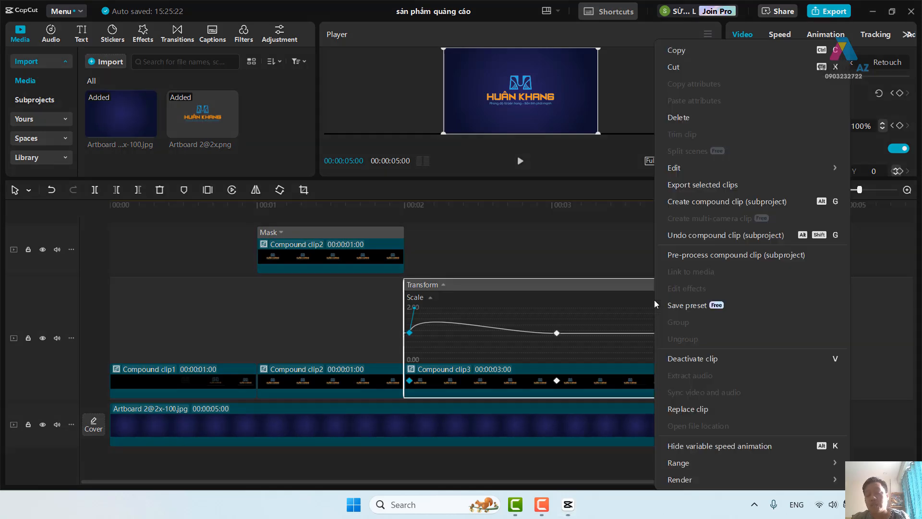
click(561, 283)
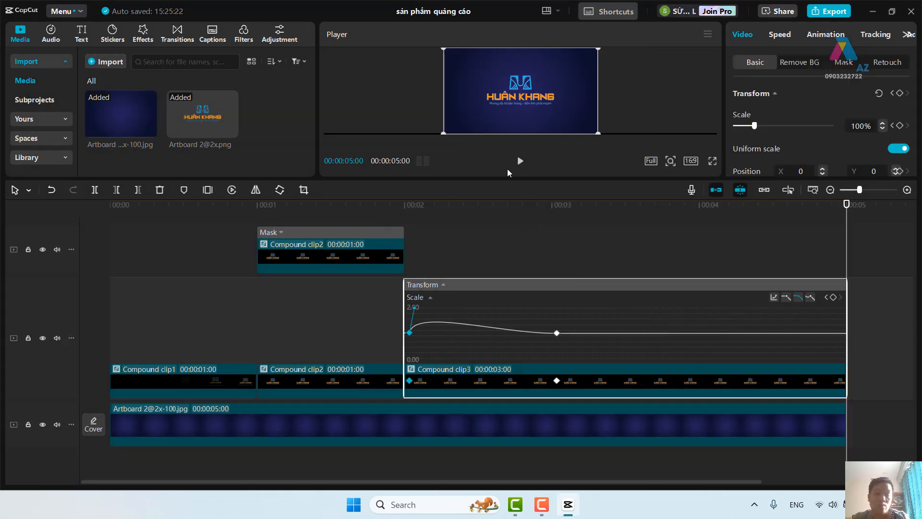
drag(536, 180, 527, 244)
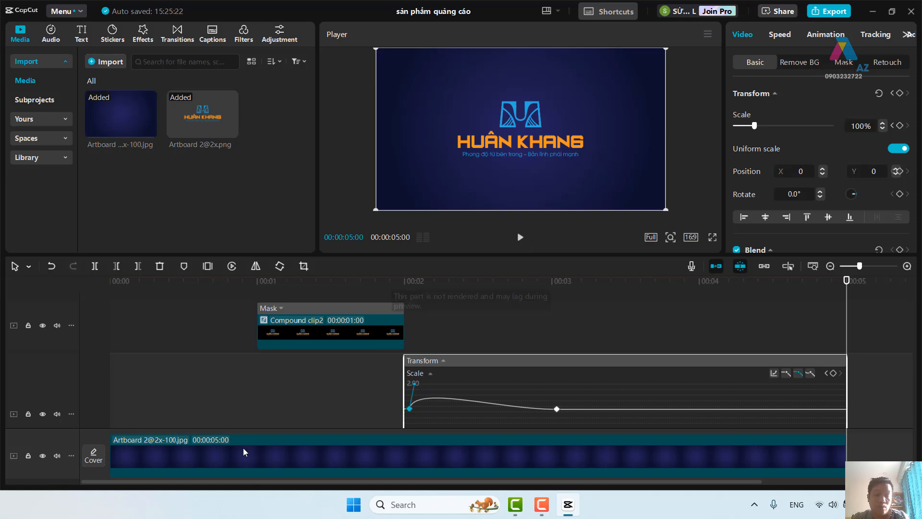
Step: Play the animation from the start through the scale bump and park the playhead at 00:00:03:01
click(138, 305)
click(112, 303)
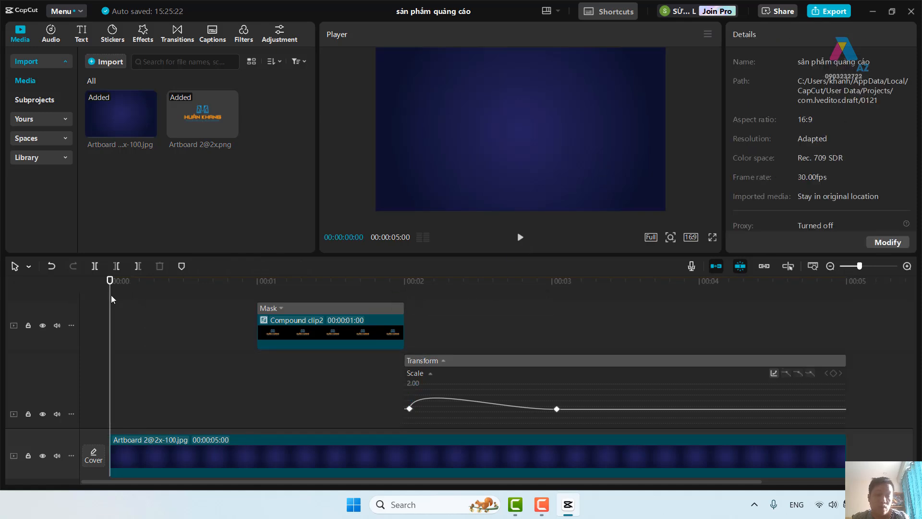
click(520, 236)
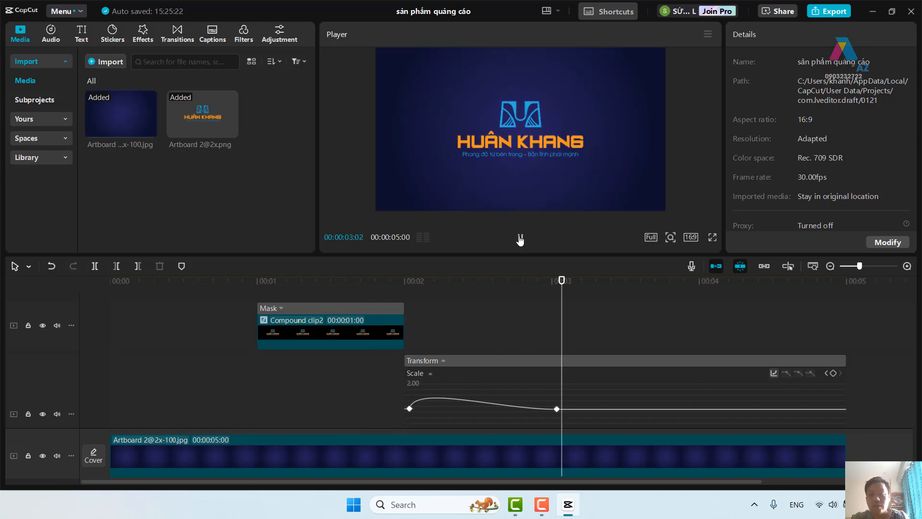
click(566, 329)
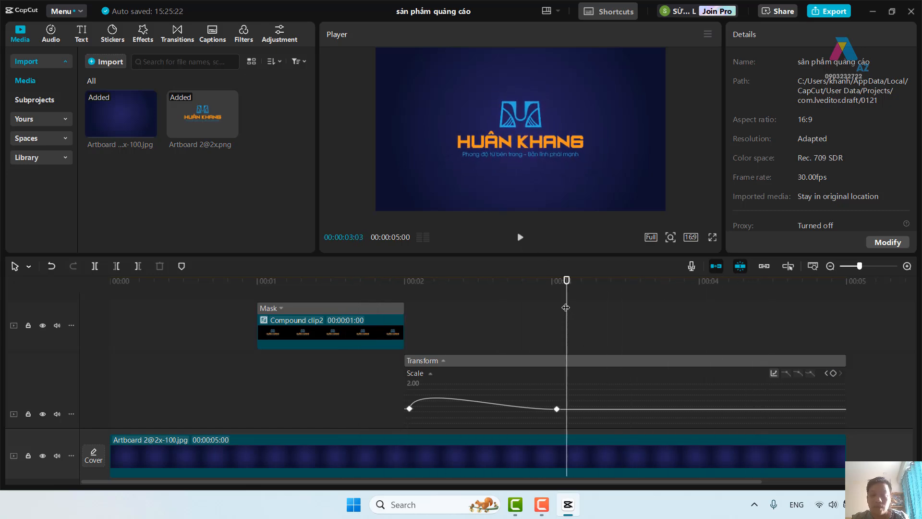
click(546, 306)
click(555, 306)
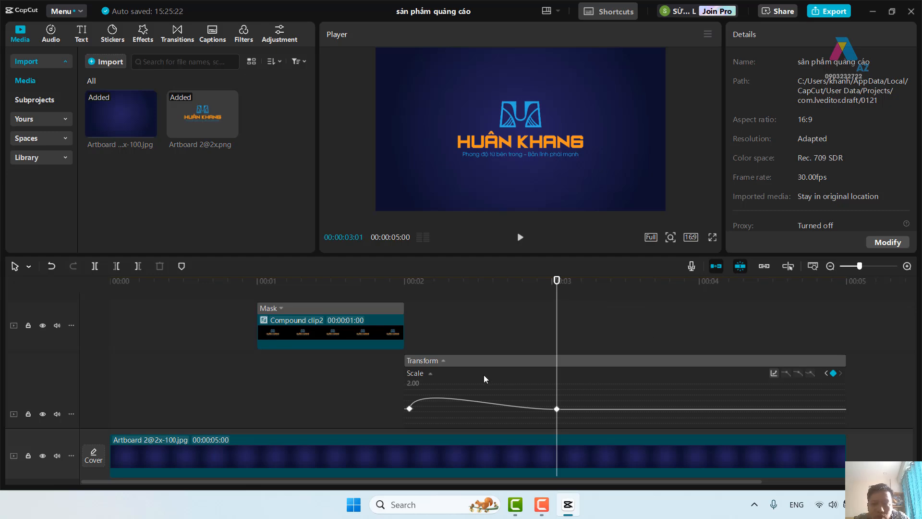
Step: Collapse the Scale graph and hide the variable speed animation of the 3-second compound clip
right_click(632, 386)
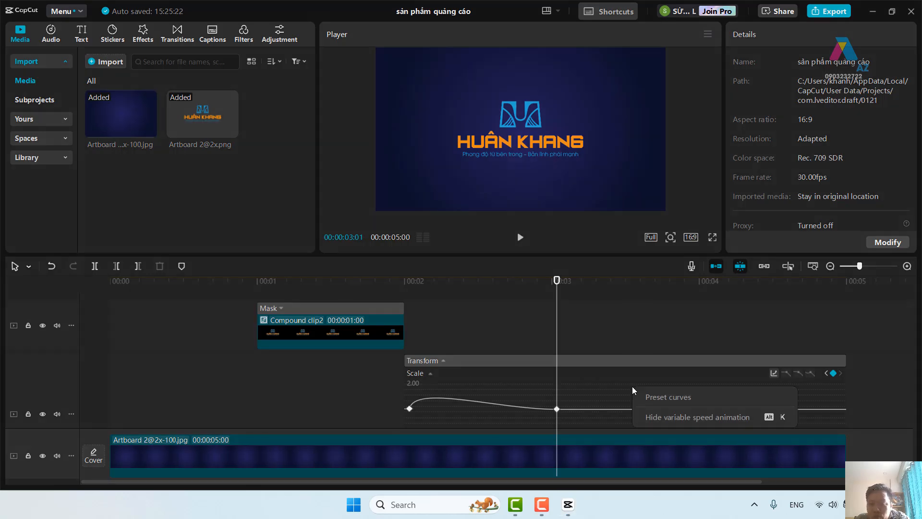
click(687, 417)
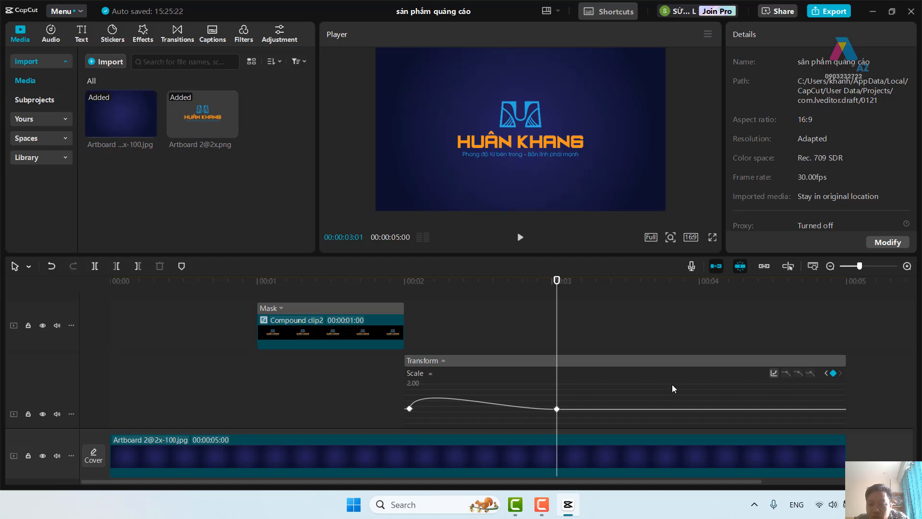
right_click(672, 385)
click(697, 415)
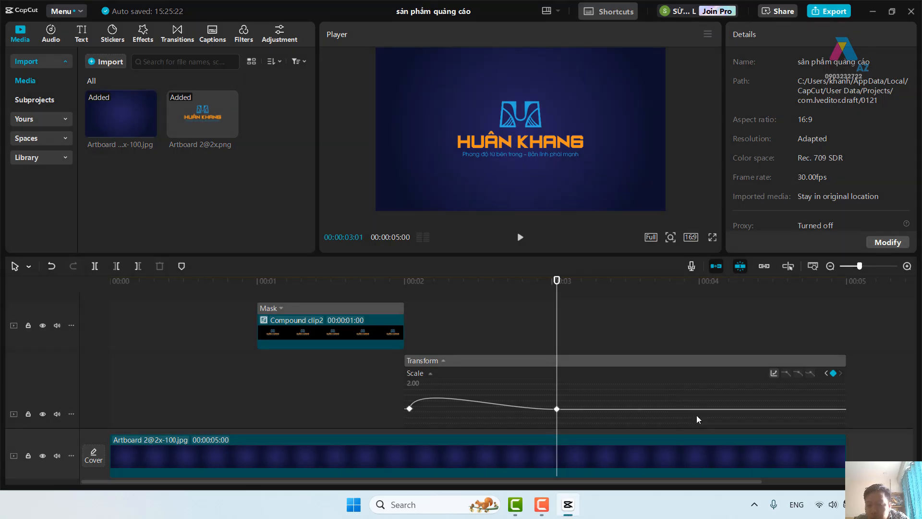
right_click(679, 401)
click(628, 334)
scroll(636, 352, down, 3)
click(427, 317)
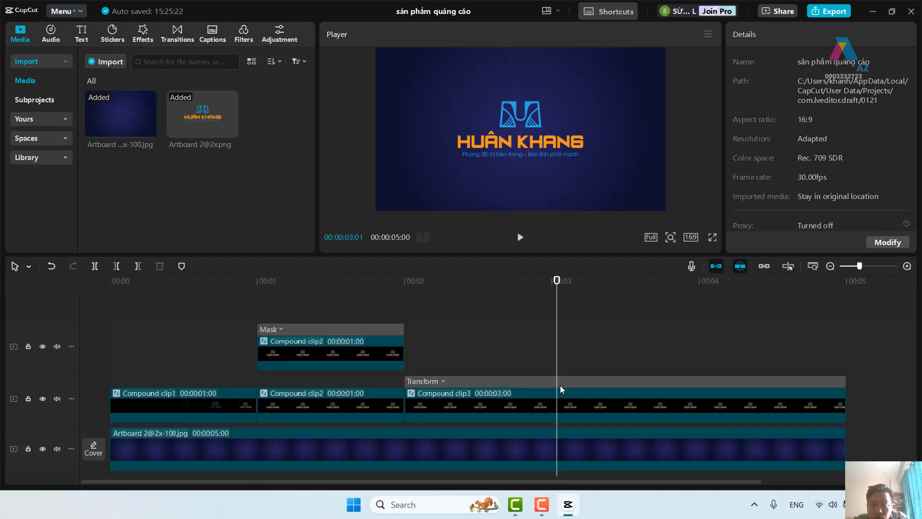
right_click(623, 393)
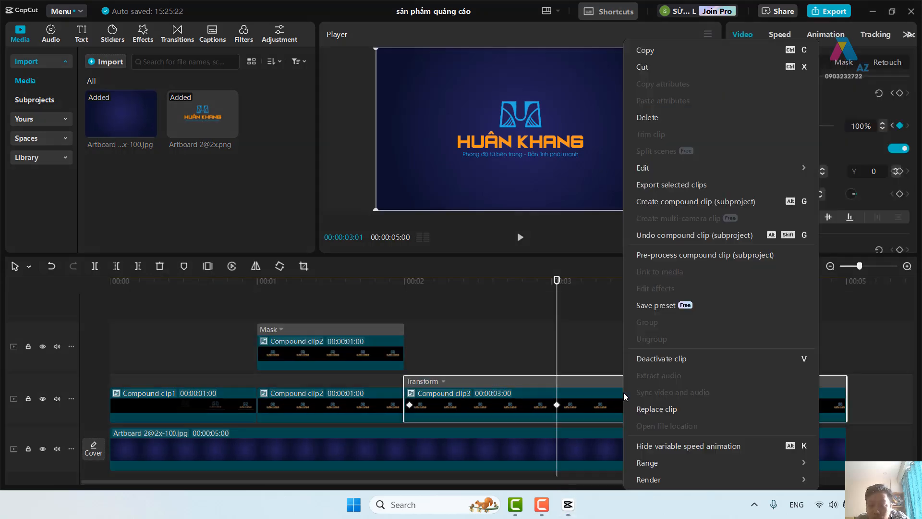
click(659, 446)
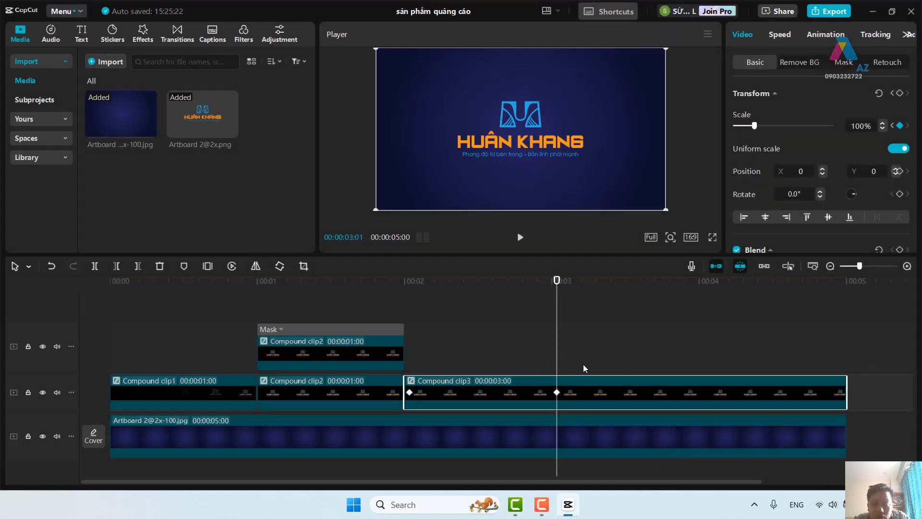
Step: Apply the Puzzled up entrance animation to the 3-second compound clip
drag(559, 336, 410, 350)
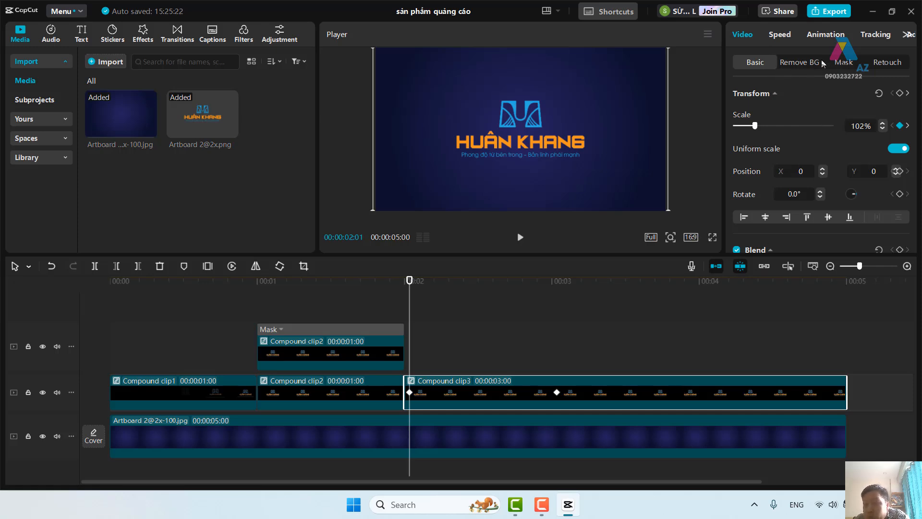
click(834, 37)
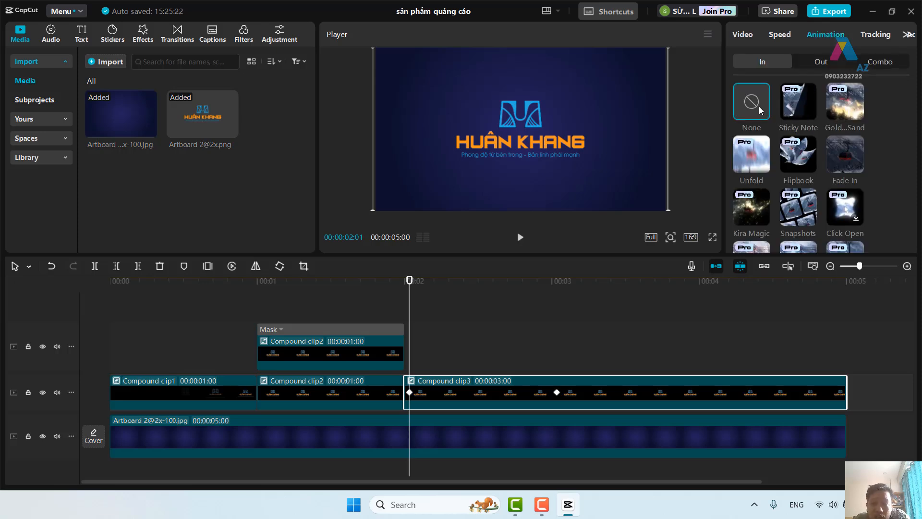
scroll(836, 150, down, 1)
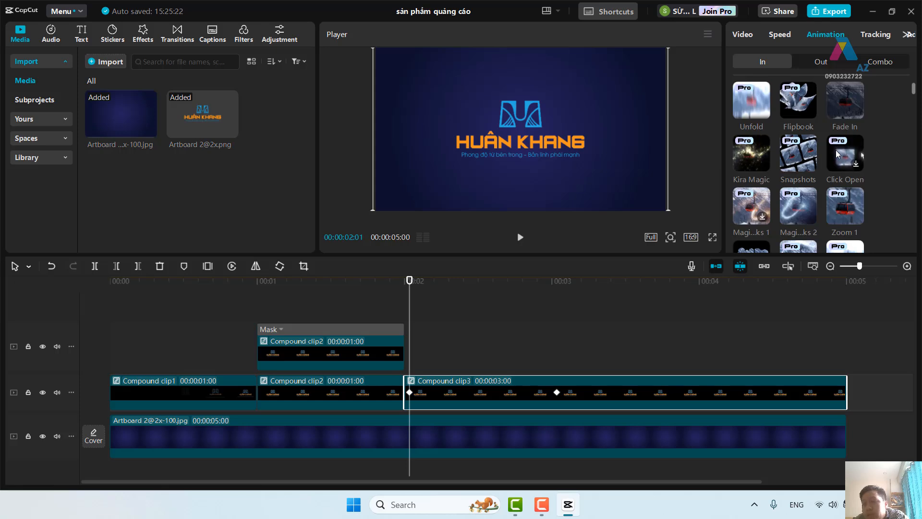
scroll(814, 158, down, 3)
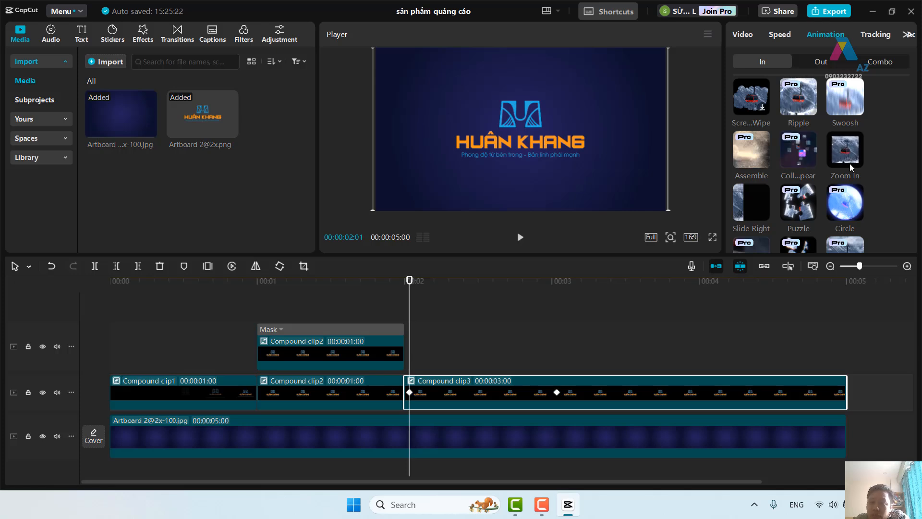
scroll(849, 163, down, 1)
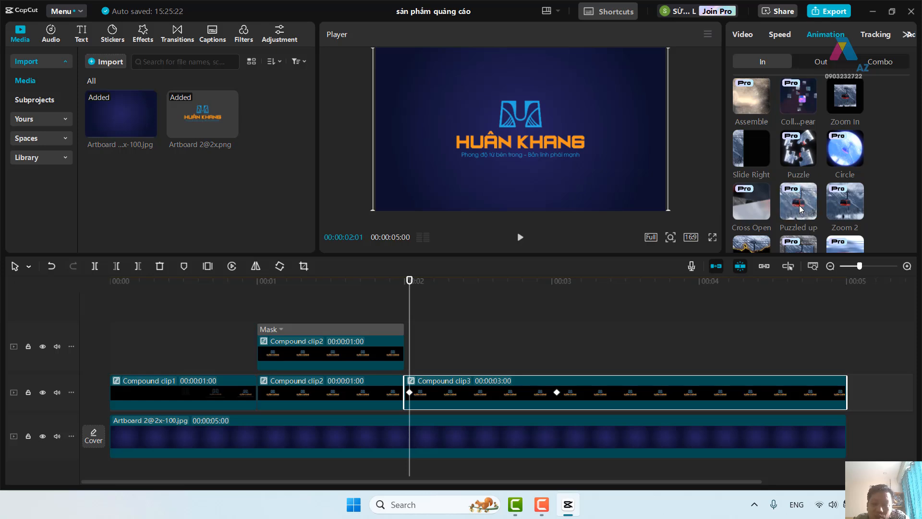
scroll(800, 205, up, 2)
scroll(793, 189, down, 2)
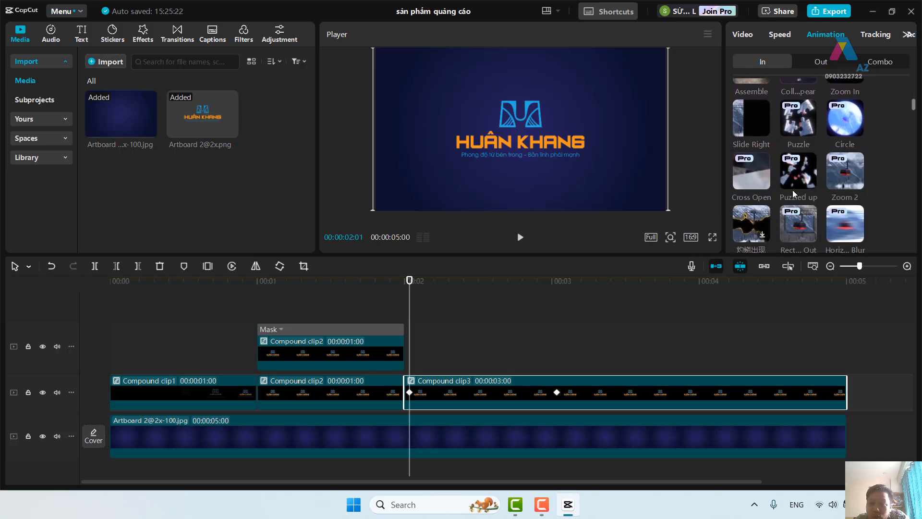
scroll(794, 188, down, 1)
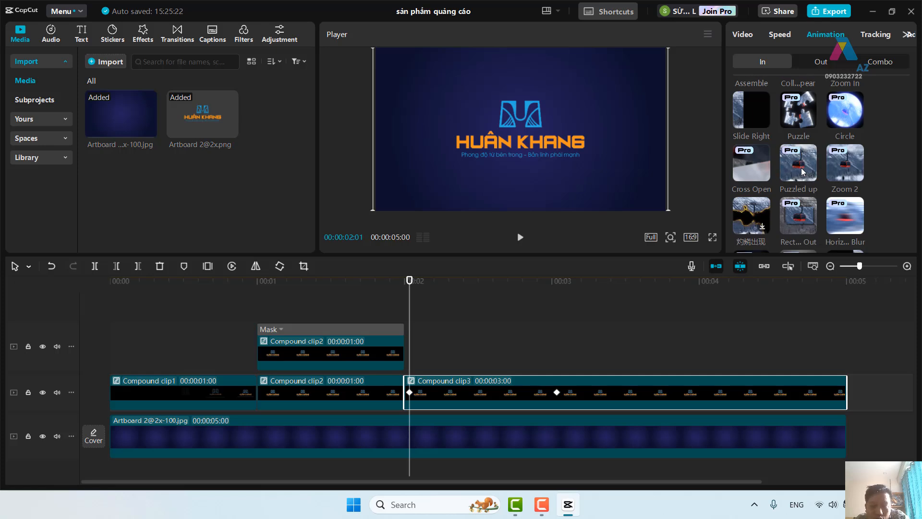
click(801, 167)
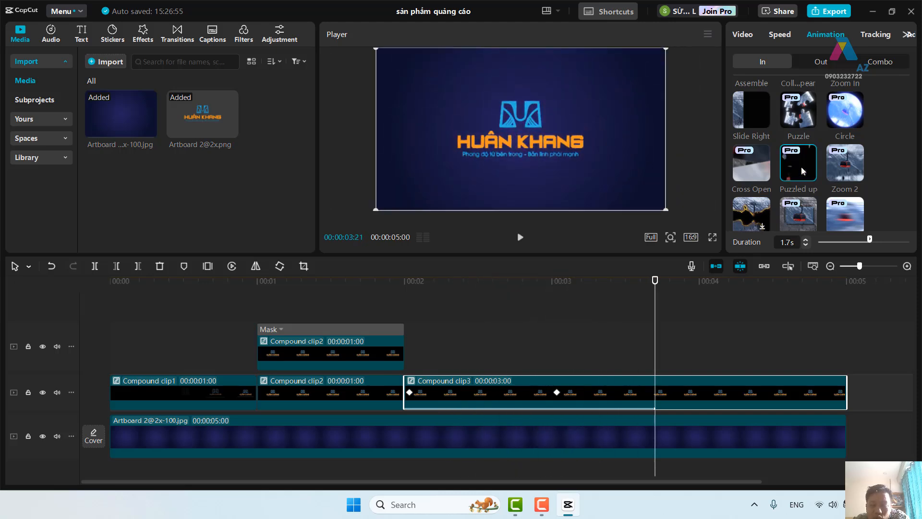
Step: Scrub through the Puzzled up animation from the clip's start and park the playhead at 00:00:03:01
drag(651, 330, 408, 350)
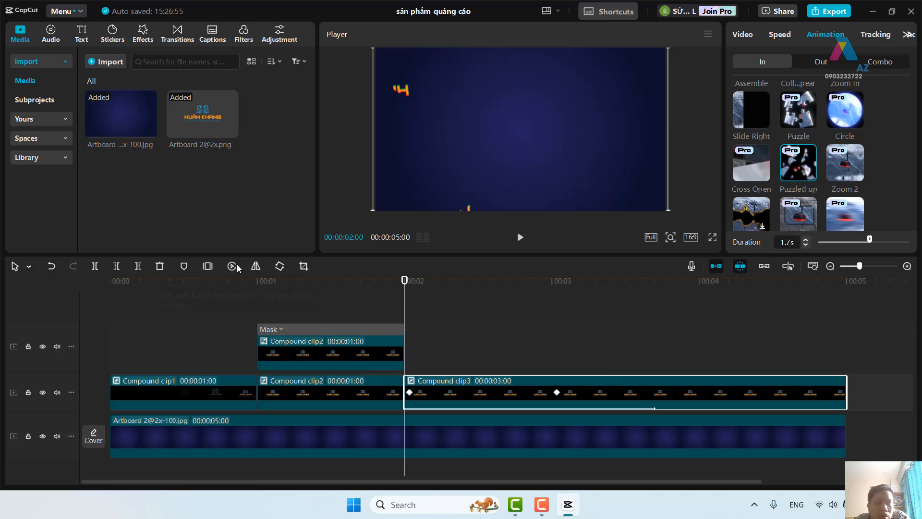
drag(405, 308, 559, 316)
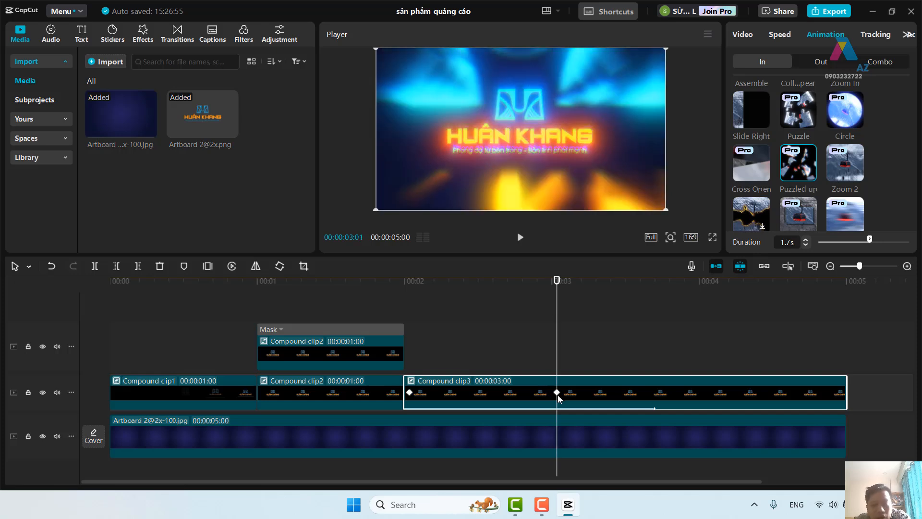
mouse_move(557, 348)
mouse_down()
mouse_move(406, 357)
mouse_move(556, 345)
mouse_up()
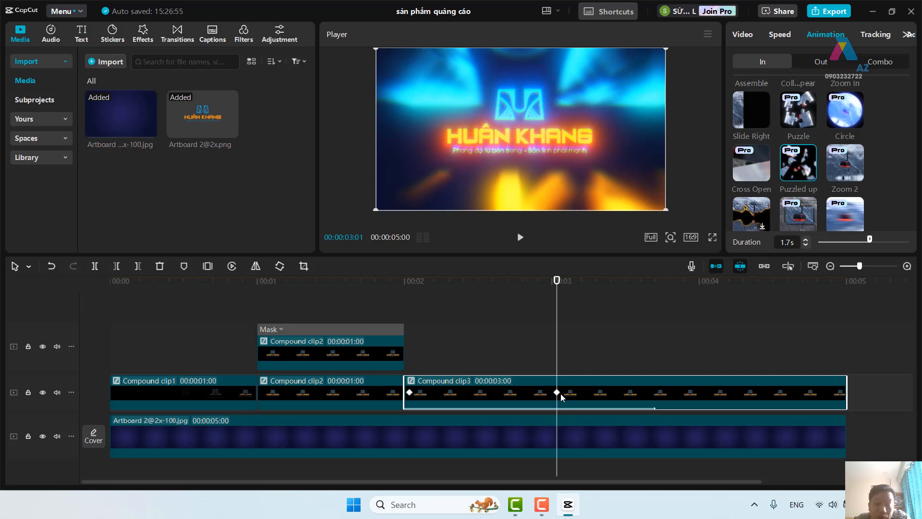
click(557, 393)
click(444, 355)
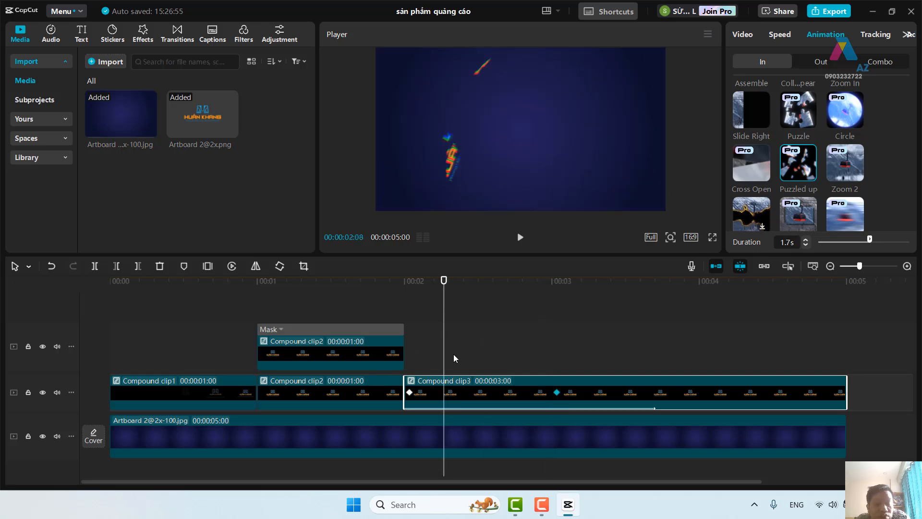
drag(444, 328, 556, 339)
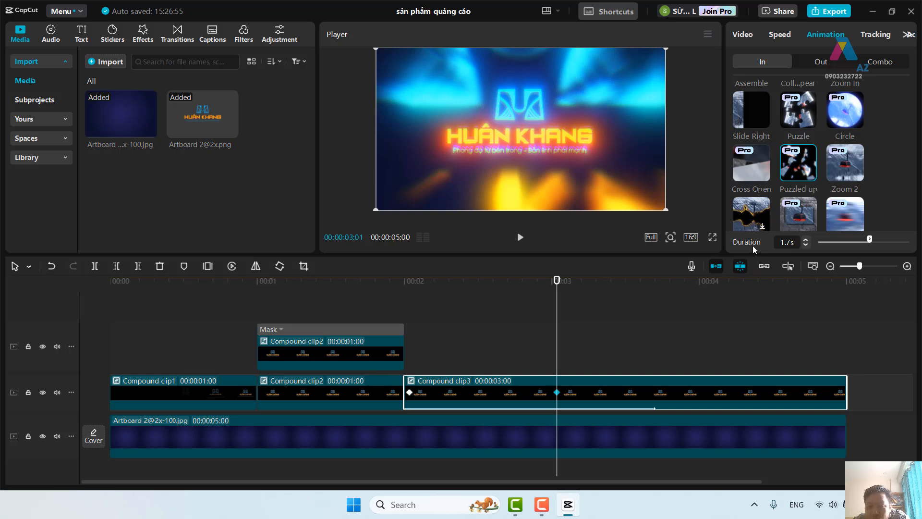
Step: Set the Puzzled up animation's duration to 1.0s and scrub its last part up to the second keyframe
drag(869, 240, 849, 241)
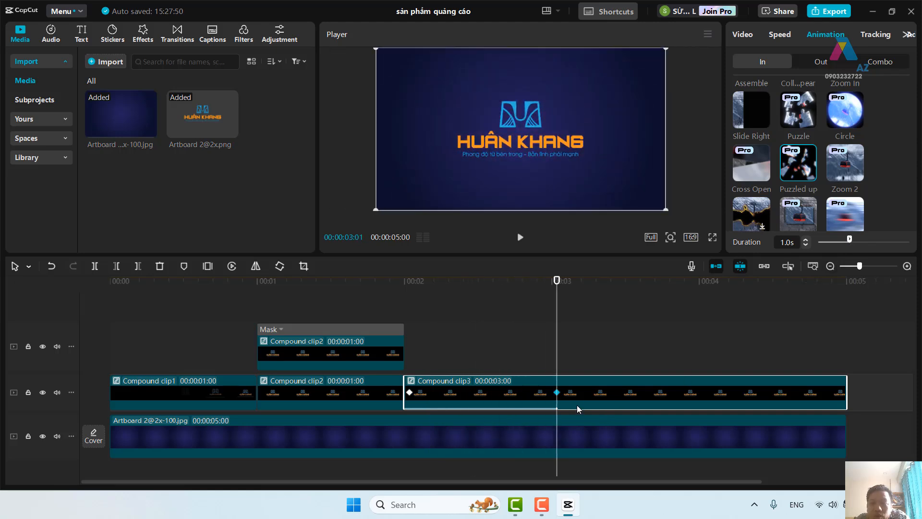
click(522, 339)
drag(523, 339, 557, 345)
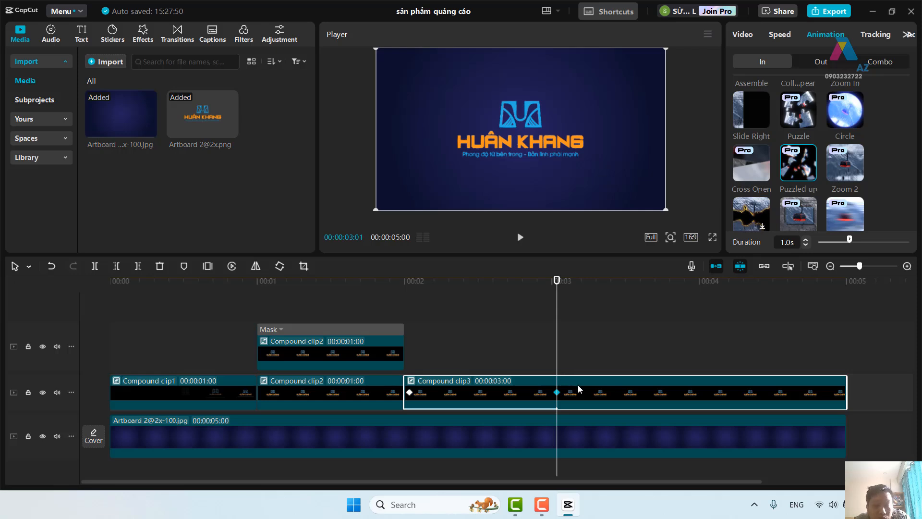
Step: Split the 3-second compound clip at 00:00:03:01 and reverse its first part
click(593, 394)
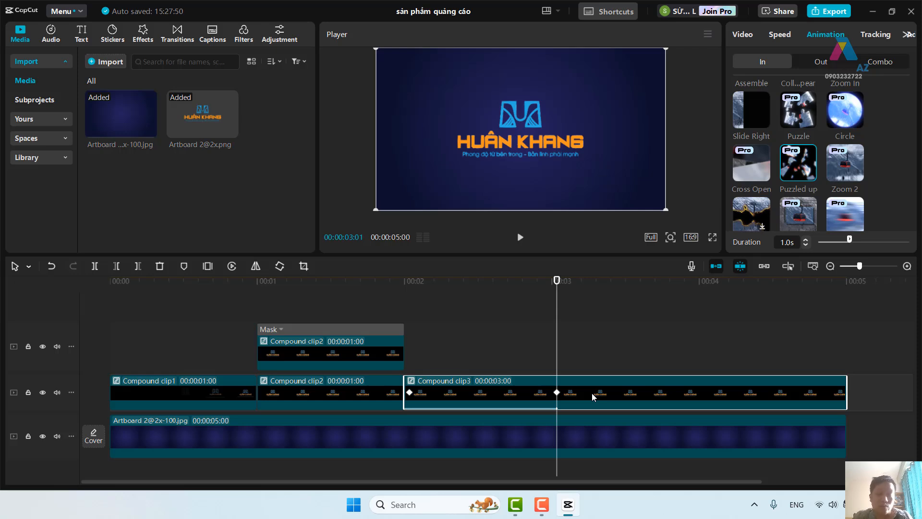
click(95, 266)
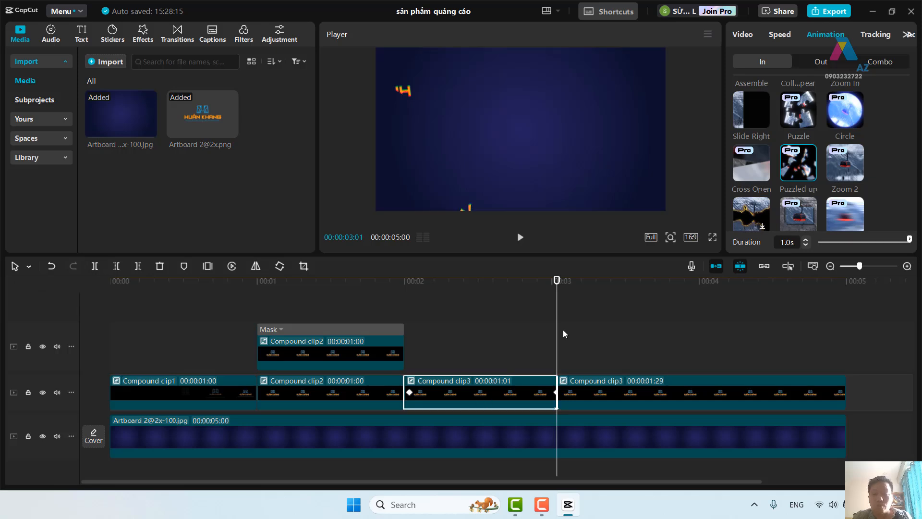
drag(556, 333, 482, 332)
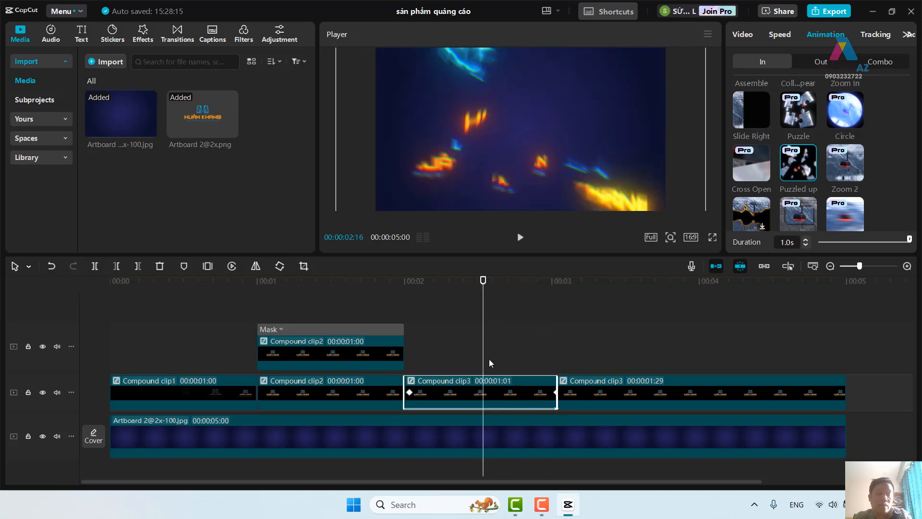
click(232, 267)
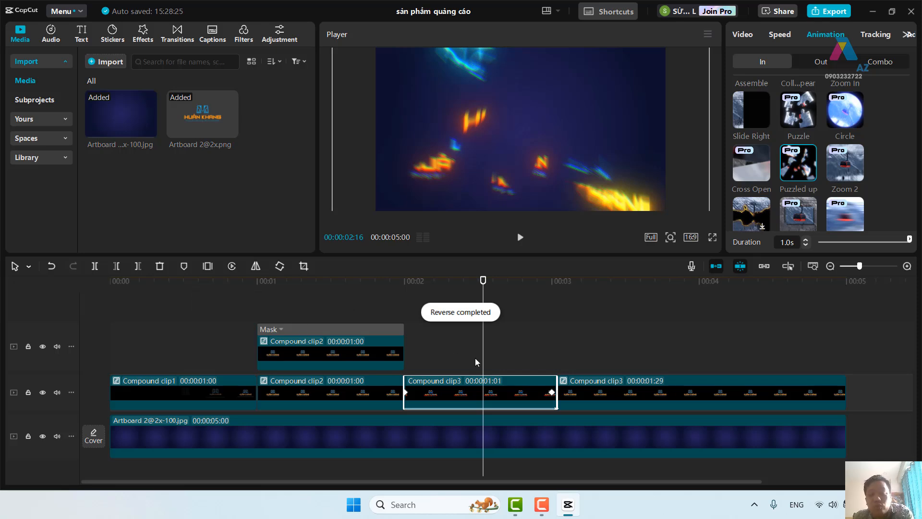
Step: Play the whole video from the start in full screen, then return to the editor
drag(482, 358, 106, 370)
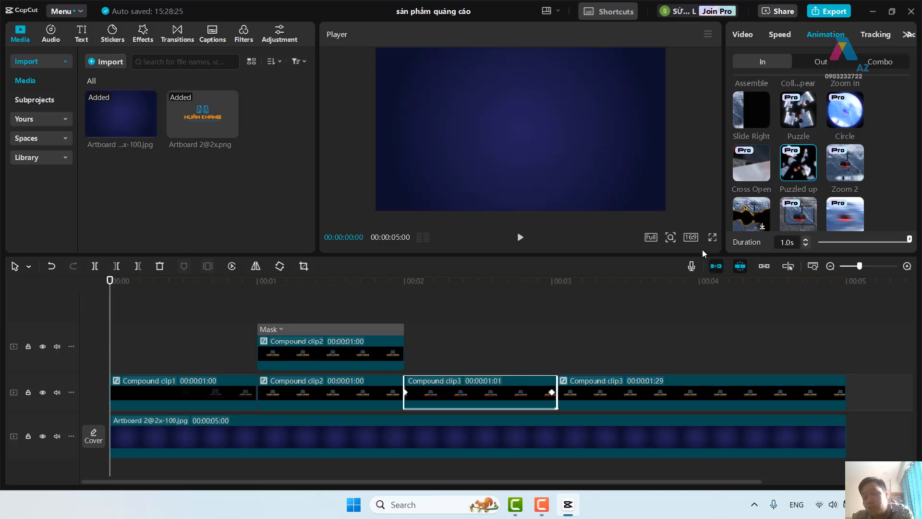
click(712, 237)
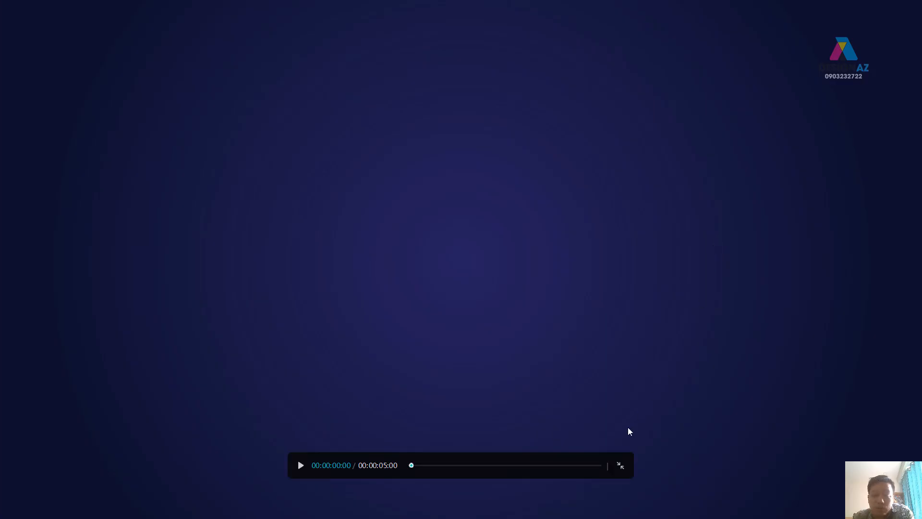
click(301, 466)
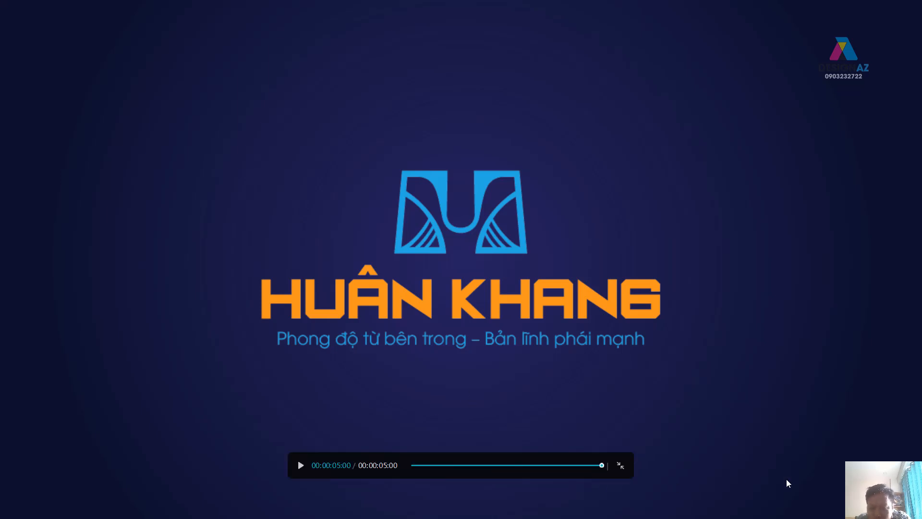
click(621, 467)
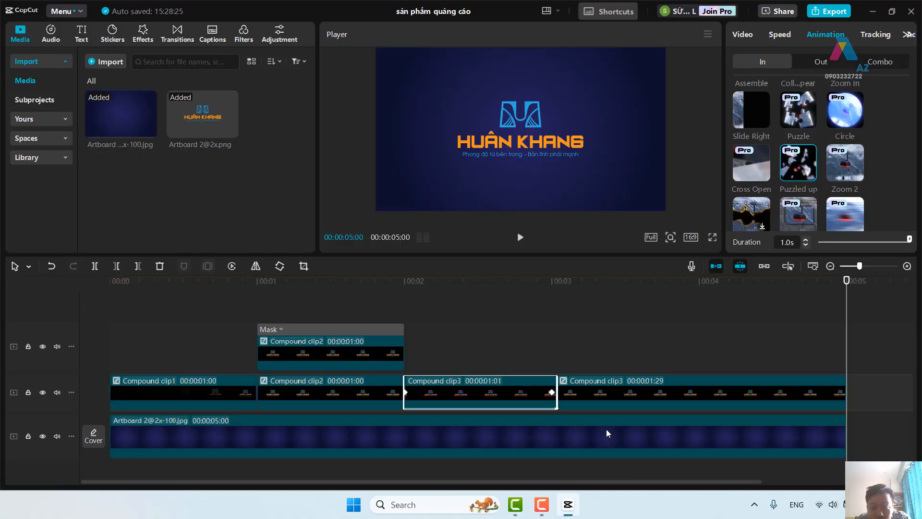
Step: Scrub the reversed part, then undo the reversal, the split and the animation duration change
click(564, 358)
drag(405, 342, 545, 338)
key(ctrl+z)
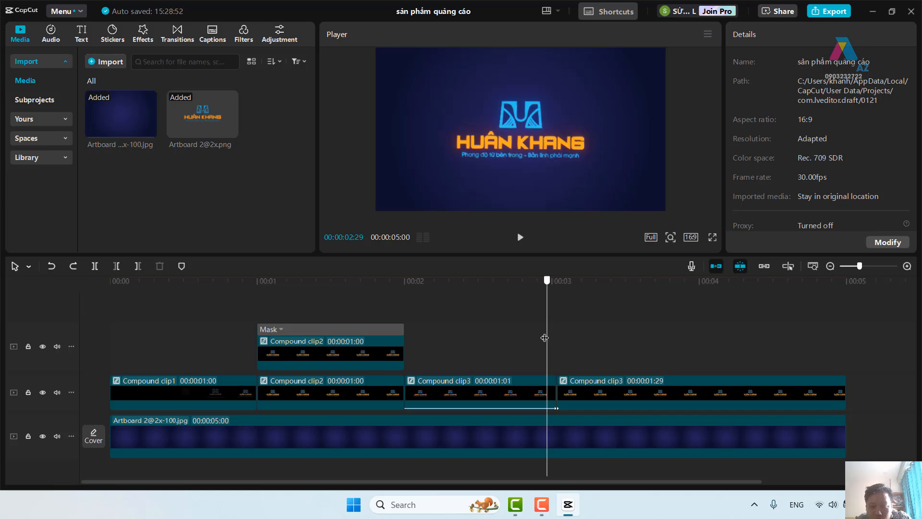
click(591, 409)
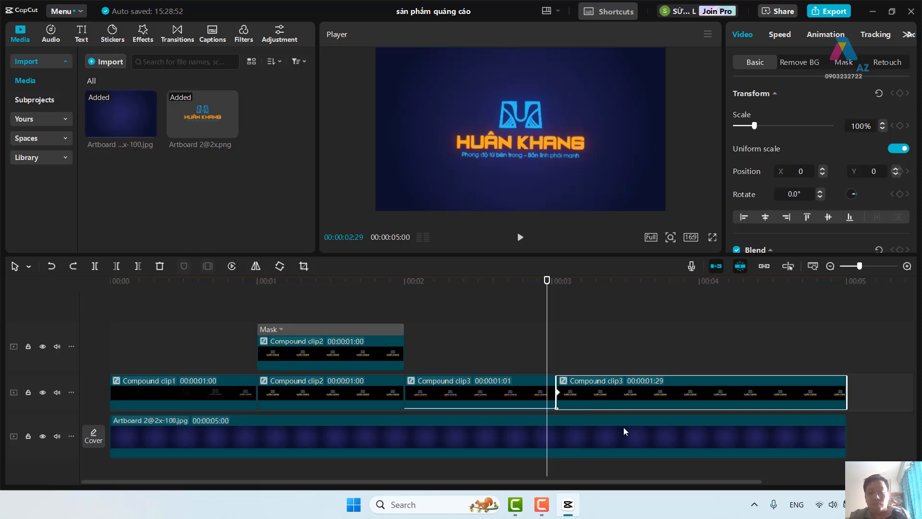
key(ctrl+z)
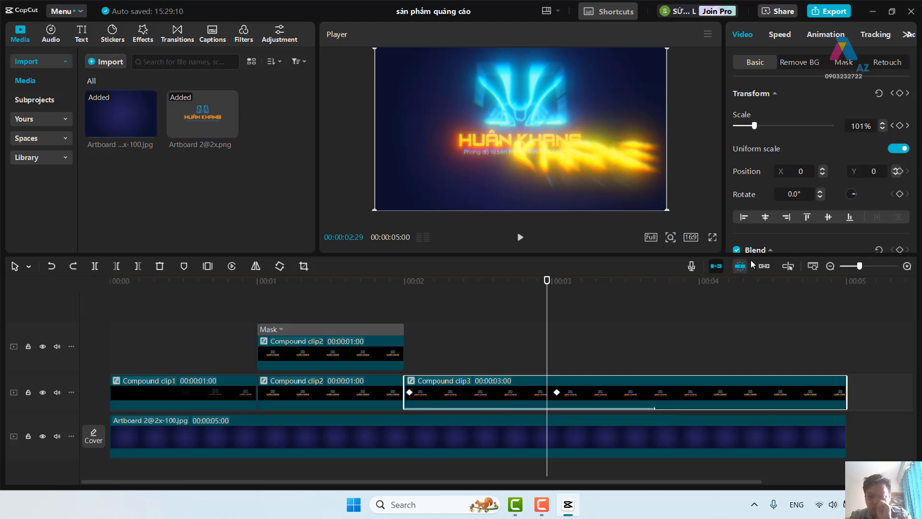
Step: Set the Puzzled up animation's duration to 0.8s and split the 3-second compound clip at 00:00:03:01
click(824, 35)
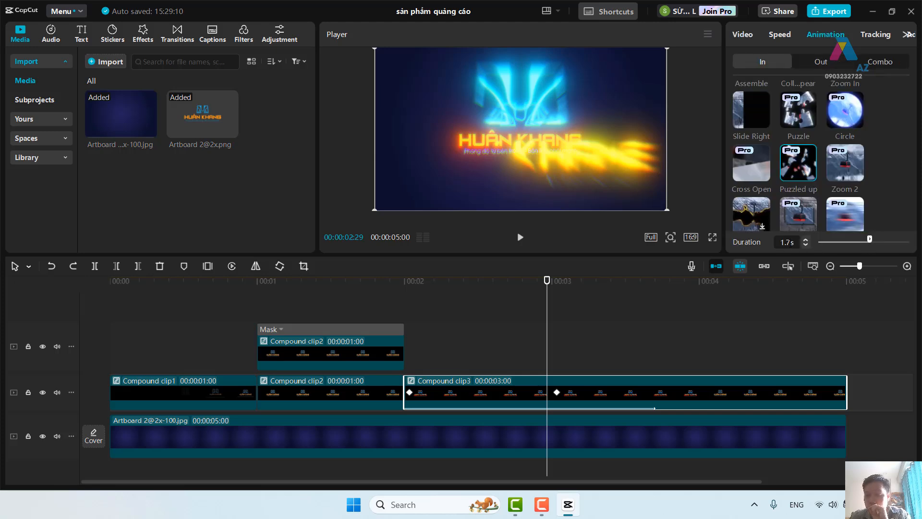
click(806, 245)
drag(867, 239, 846, 241)
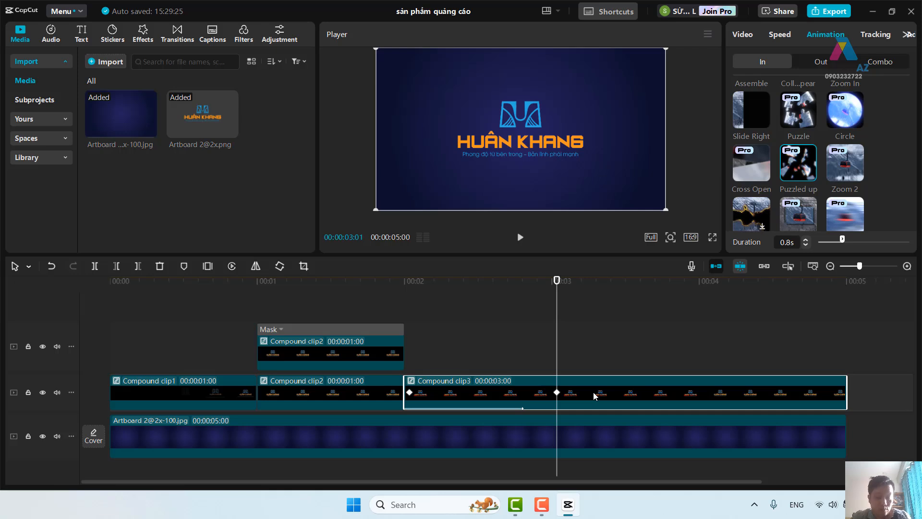
key(ctrl+b)
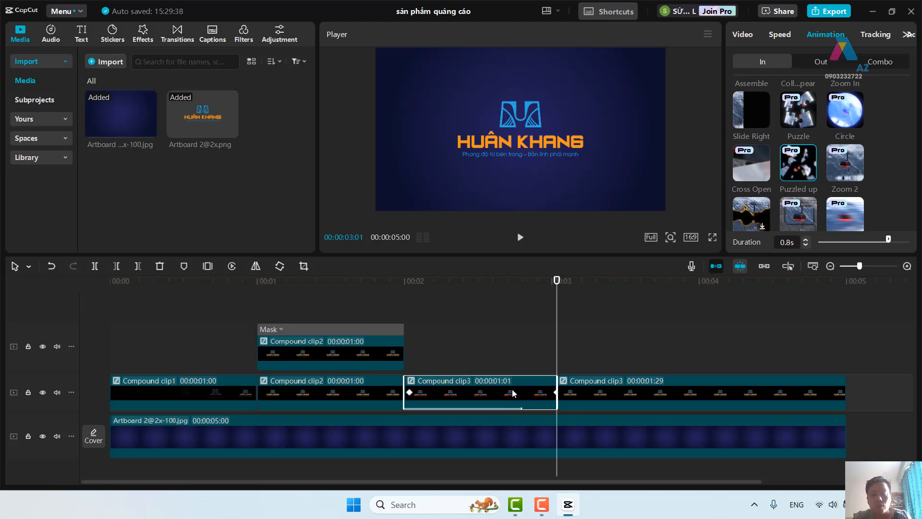
Step: Turn the first part of the split clip into a new compound clip and reverse it
right_click(513, 390)
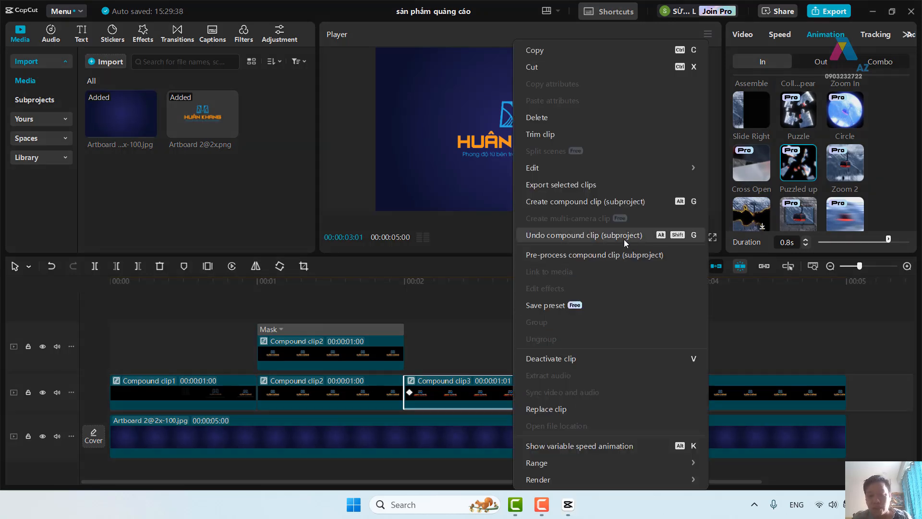
click(610, 202)
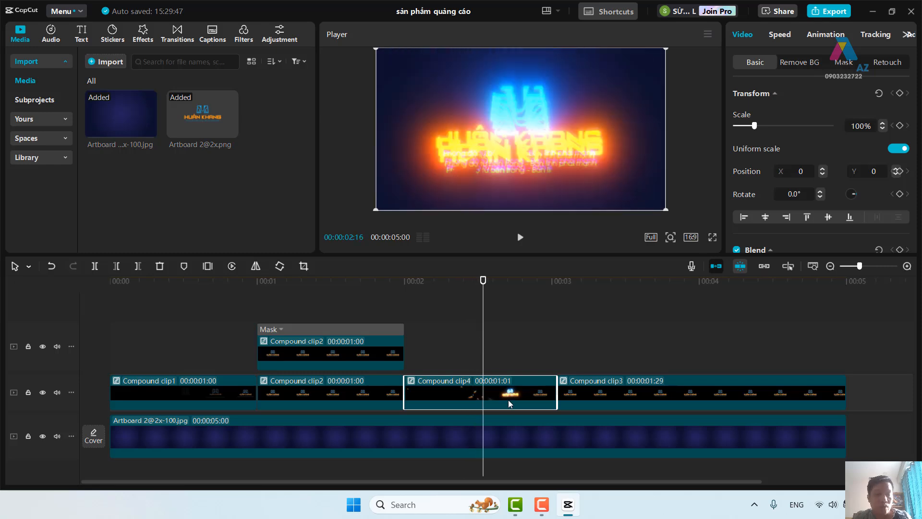
click(232, 266)
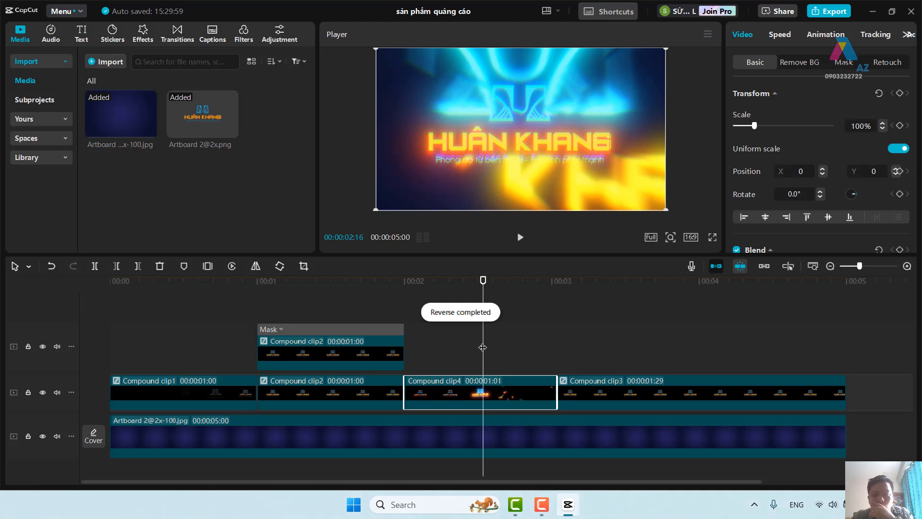
Step: Delete the remaining logo clip after 00:00:03:01 and return the playhead to the start of the timeline
drag(483, 347, 555, 348)
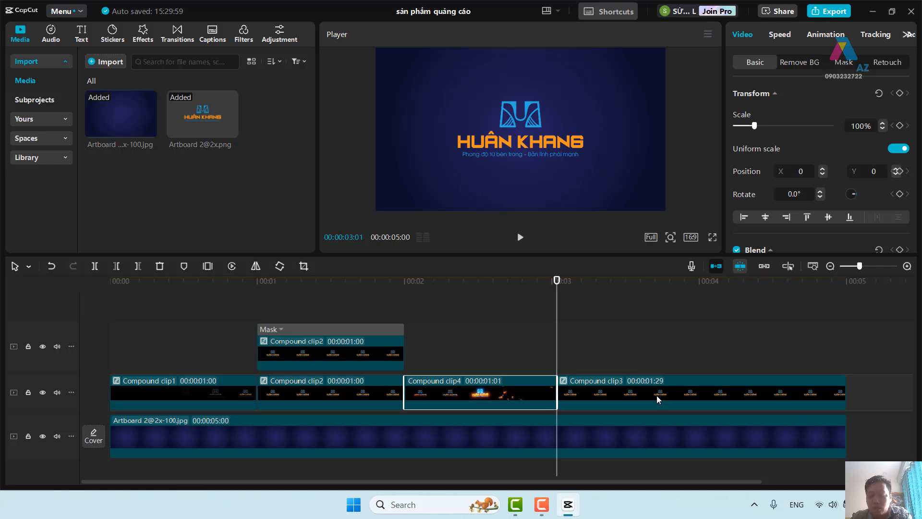
click(656, 396)
key(Delete)
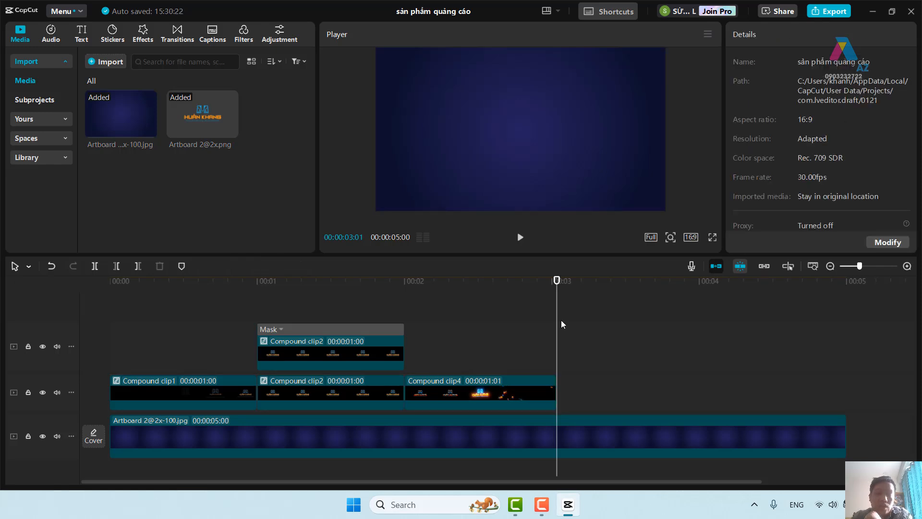
drag(558, 326, 104, 333)
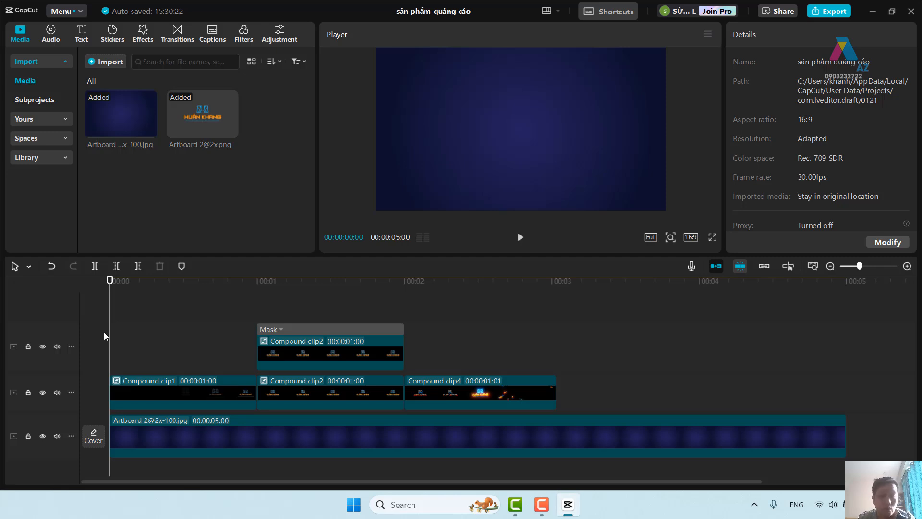
Step: Play the whole logo intro in full screen from the start and return to the editor
click(713, 237)
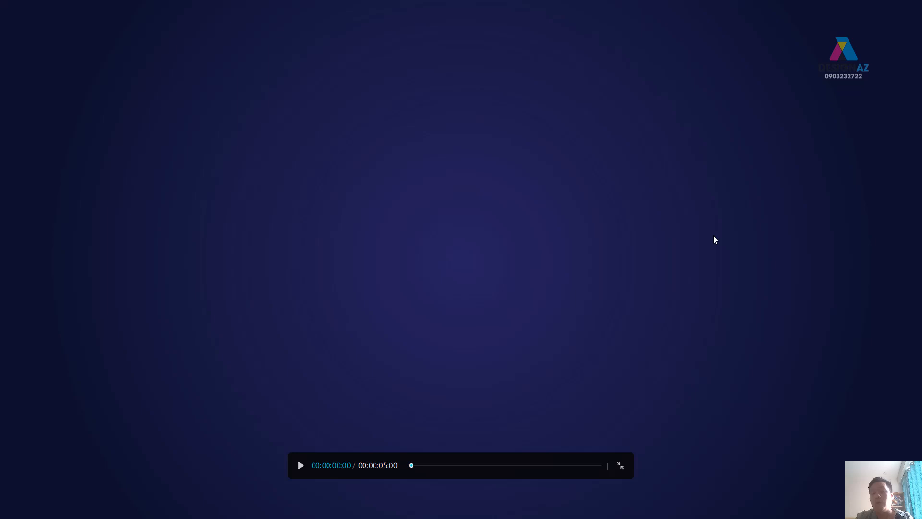
click(300, 465)
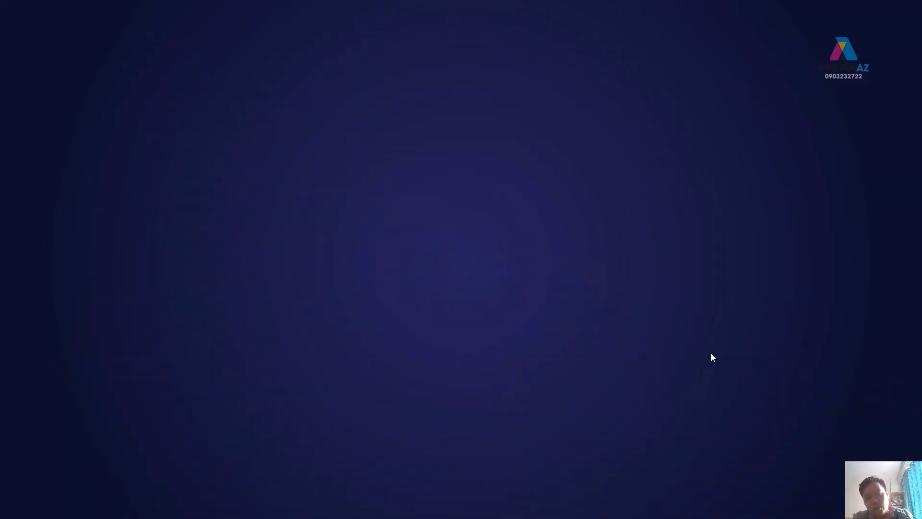
click(618, 466)
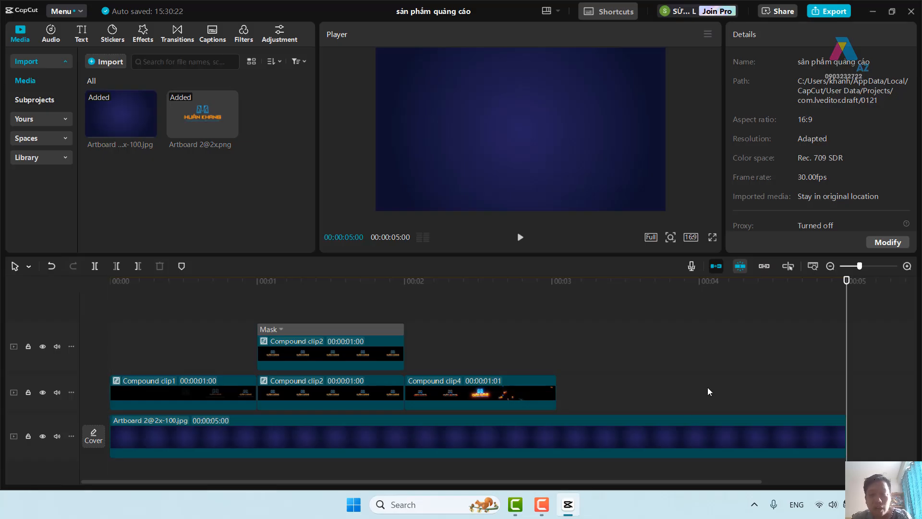
Step: Undo the deletion, the reversed compound clip and the split to restore the 3-second logo clip
key(ctrl+z)
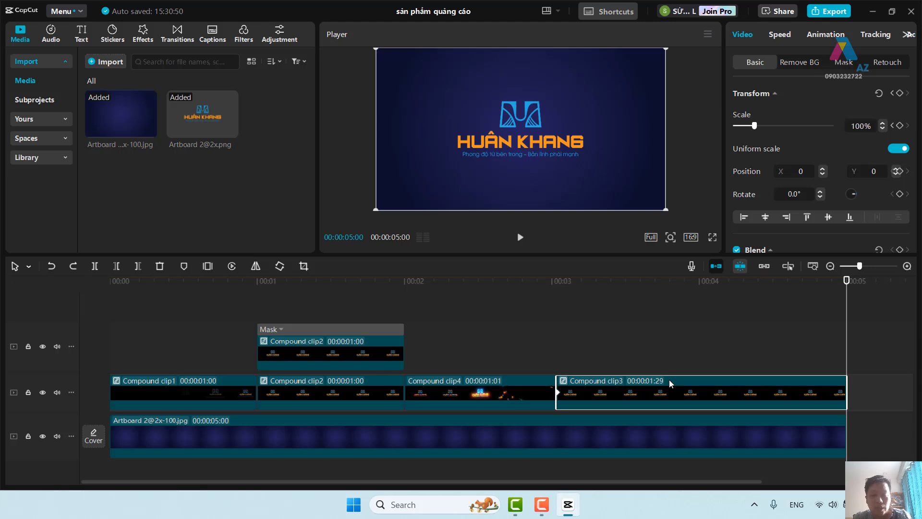
key(ctrl+z)
key(ctrl+z)
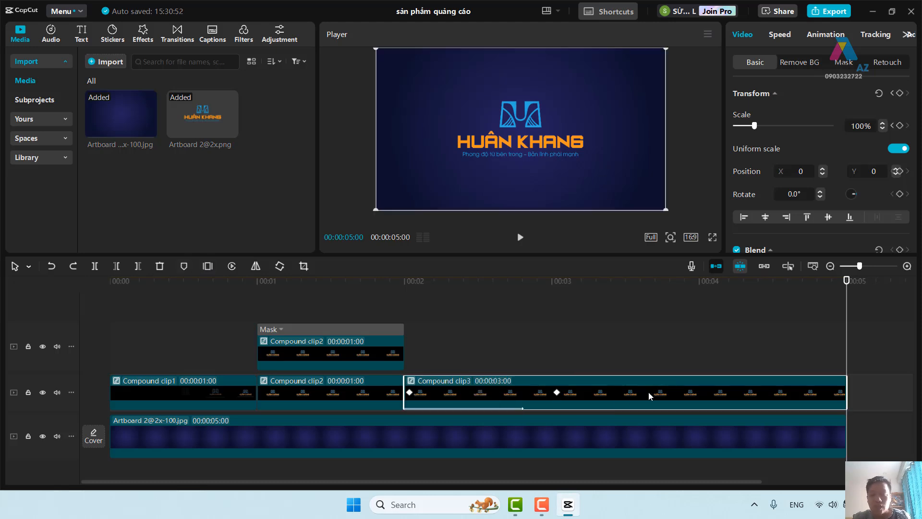
Step: Move the 3-second clip's ending scale keyframe to 00:00:03:19 and extend its Puzzled up animation to just before that point
click(557, 393)
drag(557, 393, 645, 393)
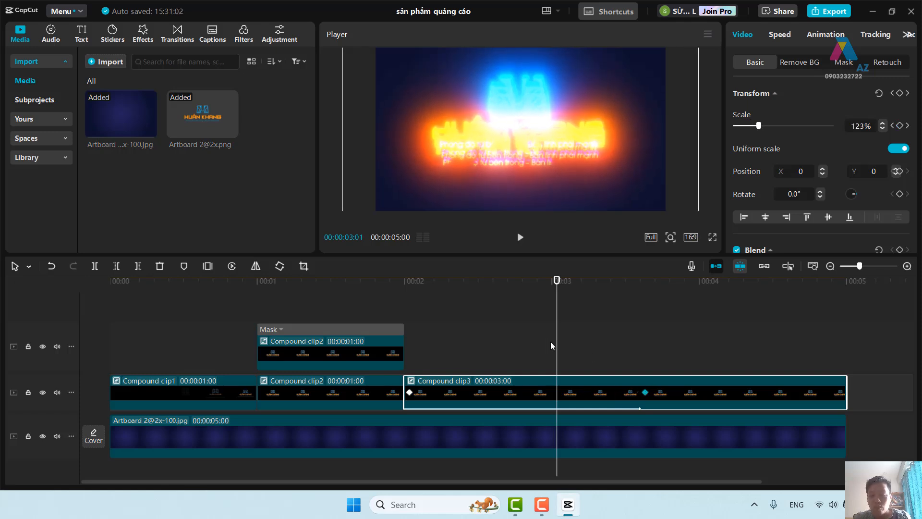
drag(557, 347, 645, 342)
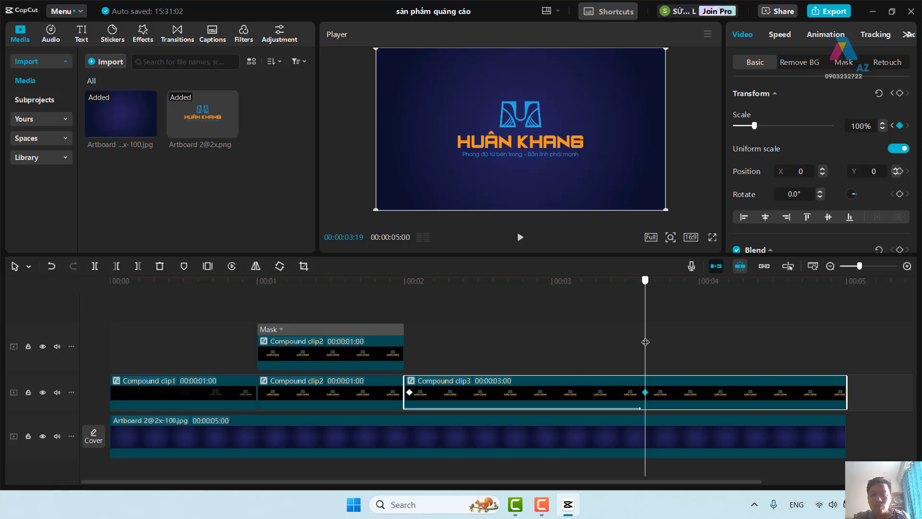
Step: Split the 3-second compound clip at 00:00:03:19 and delete the part after the split
right_click(750, 395)
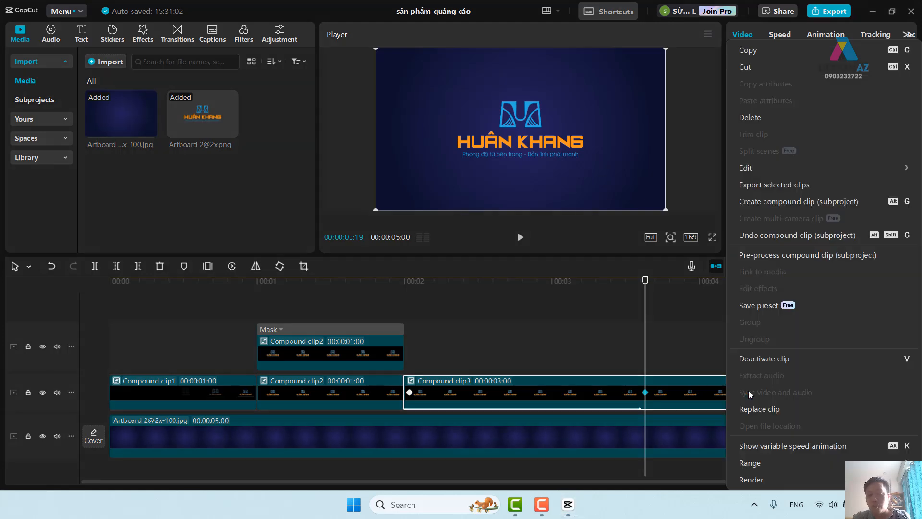
click(672, 353)
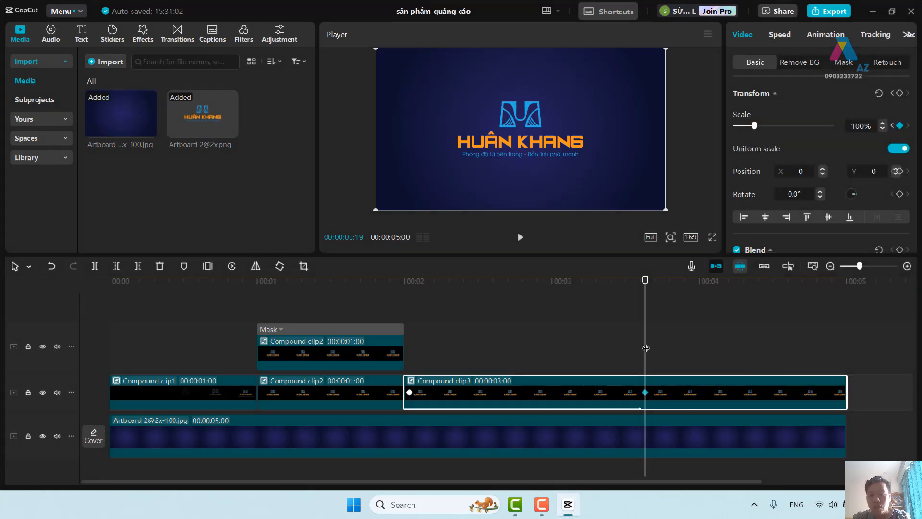
mouse_move(646, 339)
mouse_down()
mouse_move(656, 338)
mouse_move(645, 338)
mouse_up()
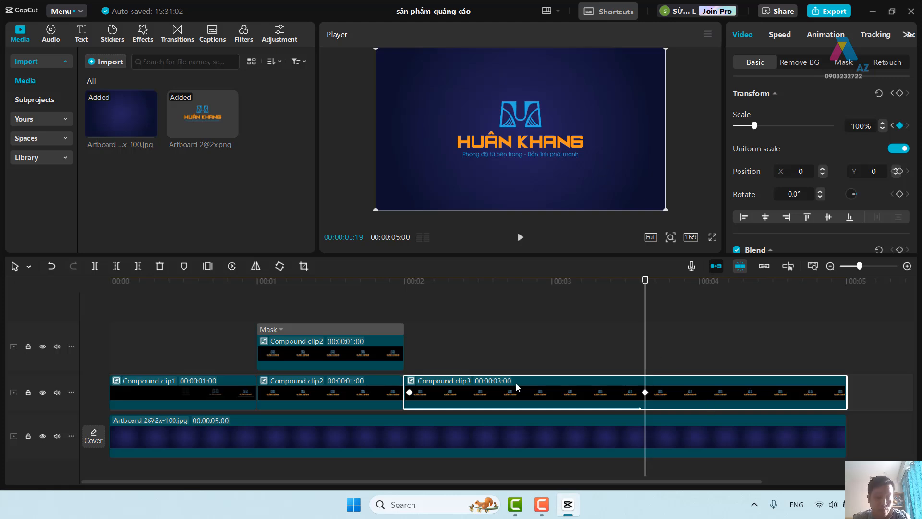
key(ctrl+b)
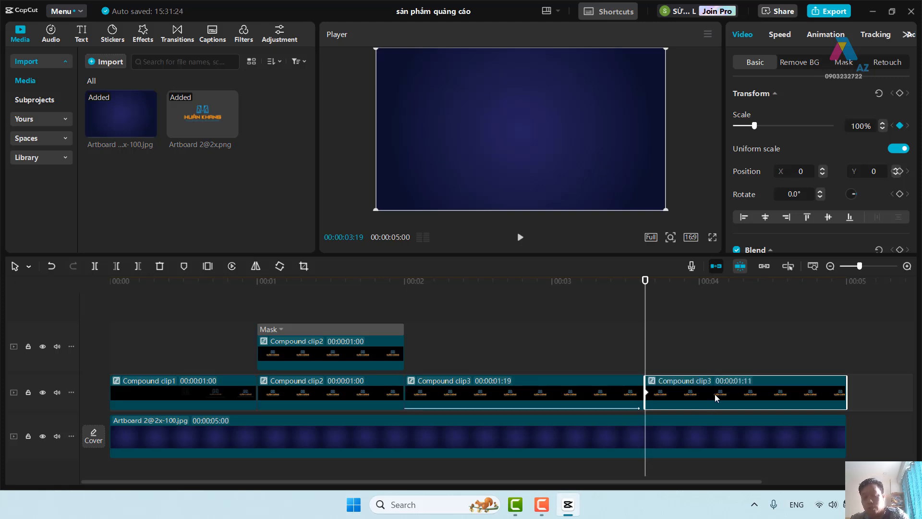
key(Delete)
Step: Turn the remaining part of the split clip into a new compound clip and reverse it
click(601, 395)
right_click(601, 396)
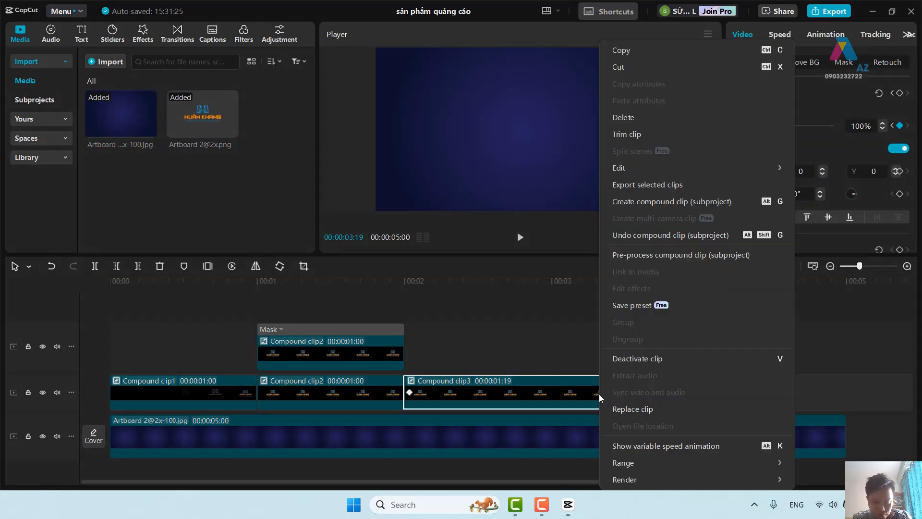
click(728, 207)
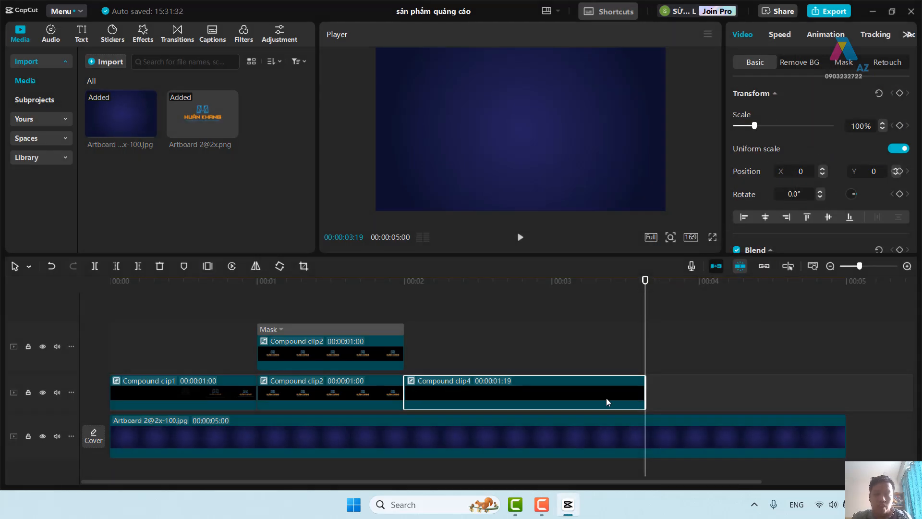
drag(646, 337, 424, 353)
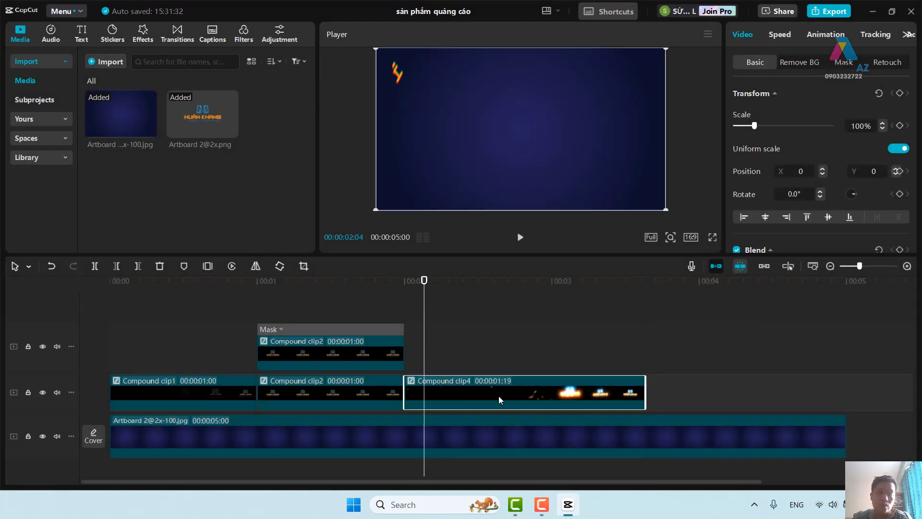
click(232, 268)
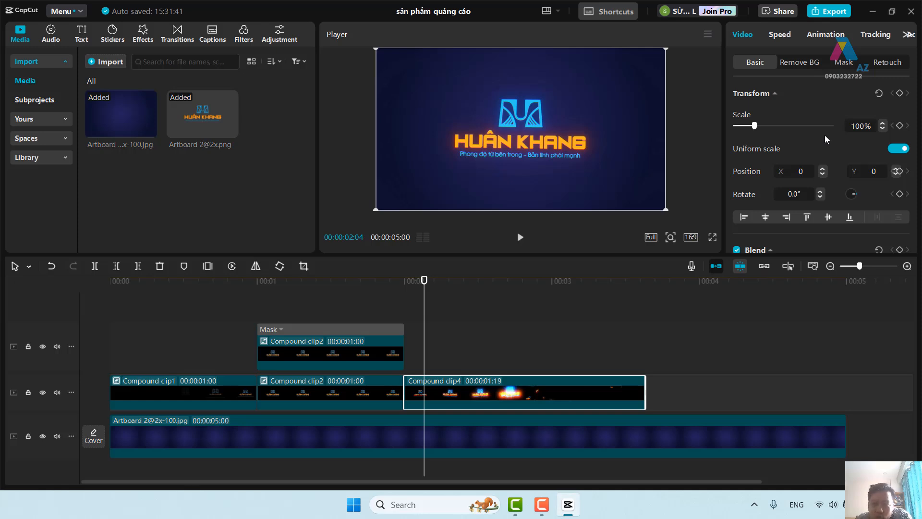
Step: Play the logo intro from the start, both in the player and in full screen, to review the slower shatter
drag(424, 338, 110, 350)
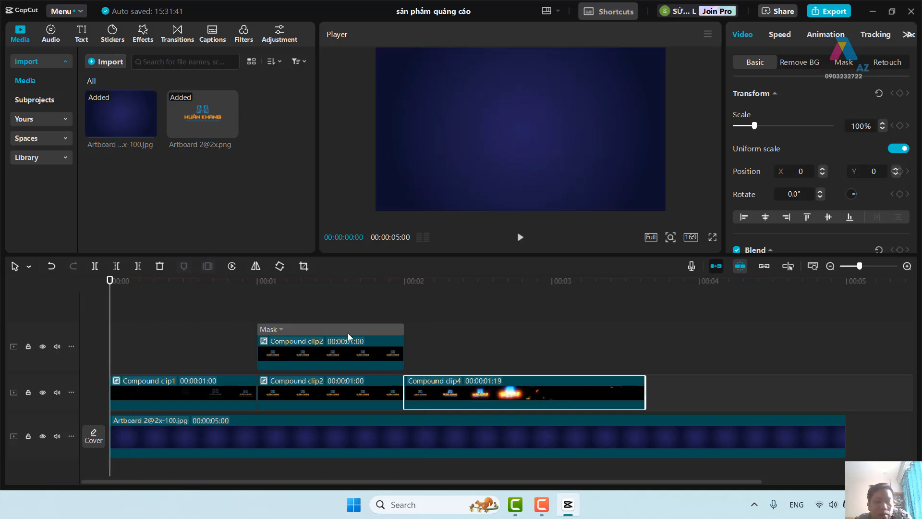
click(520, 237)
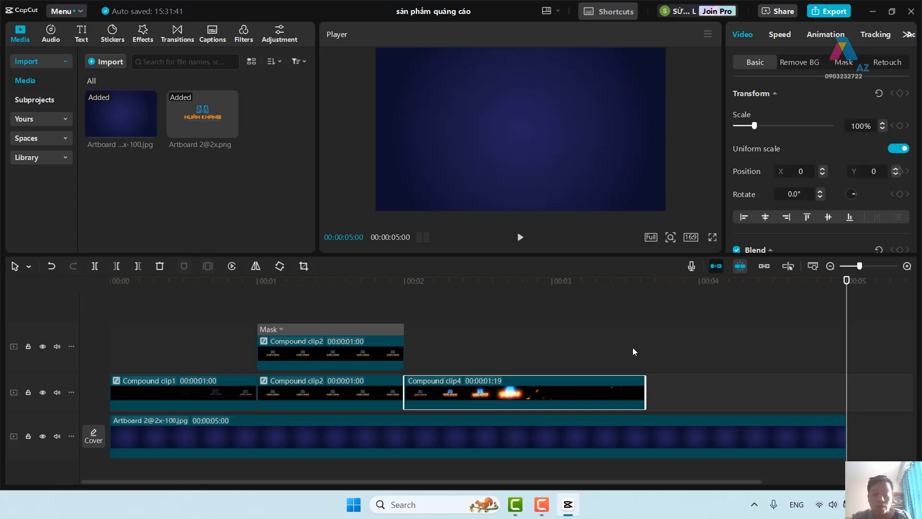
click(712, 237)
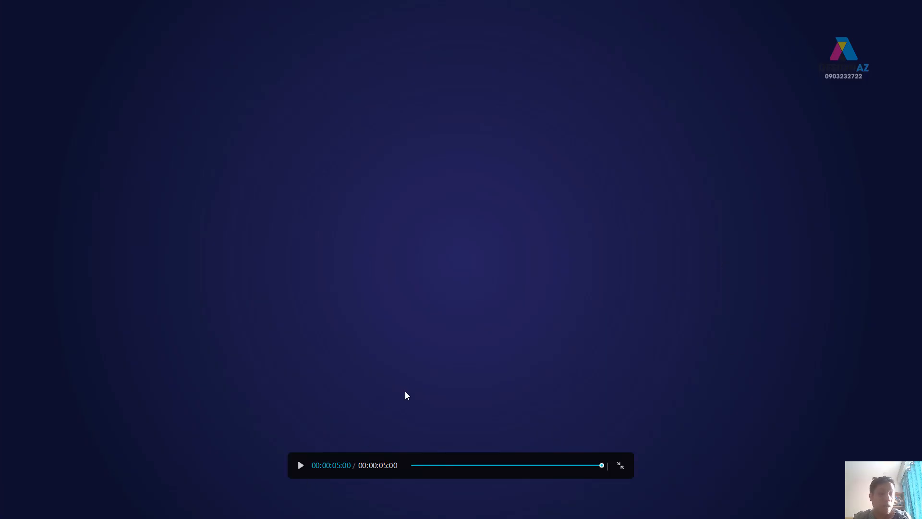
click(301, 465)
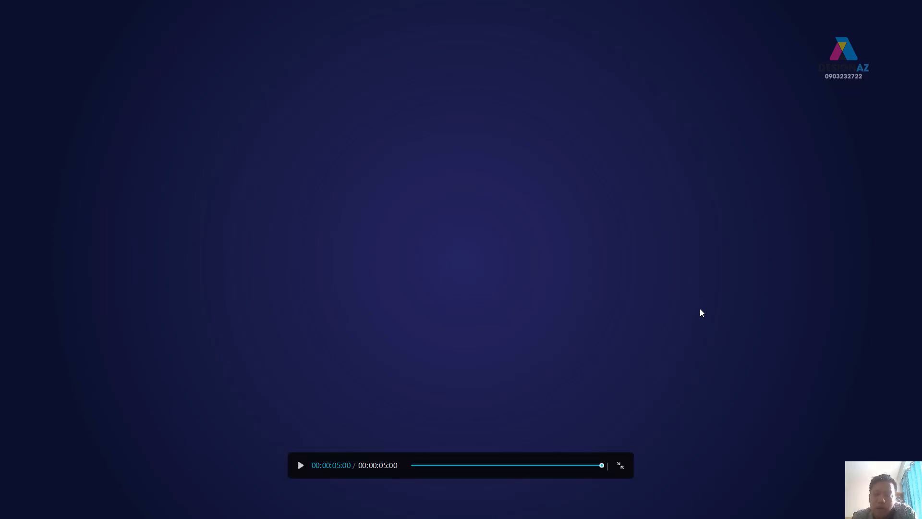
click(621, 465)
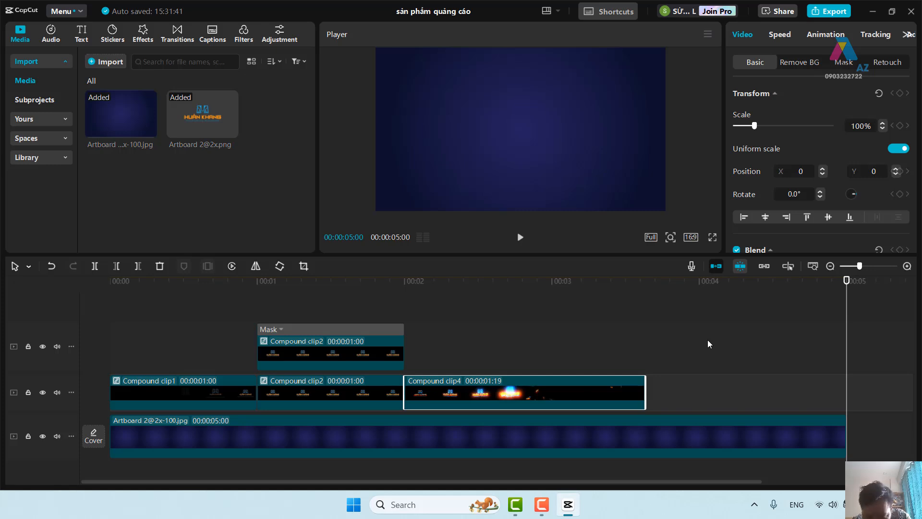
click(541, 504)
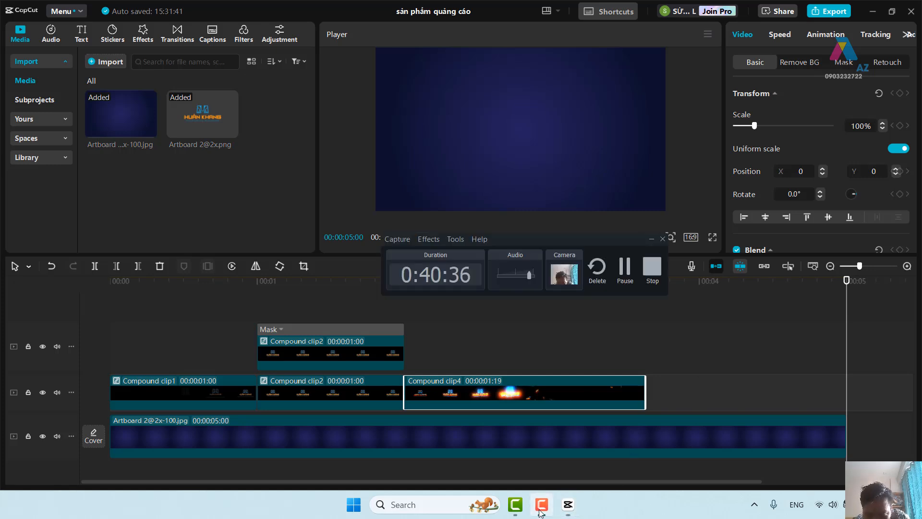